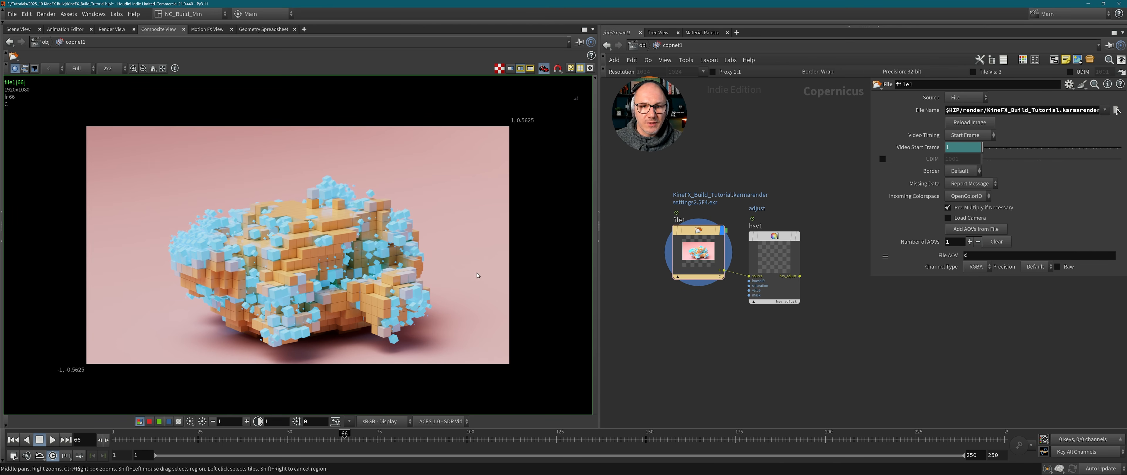
Play the rendered build animation from the first frame, replay it from frame 69 and pause it at frame 158.
{"action": "left_click", "coordinate": [13, 440]}
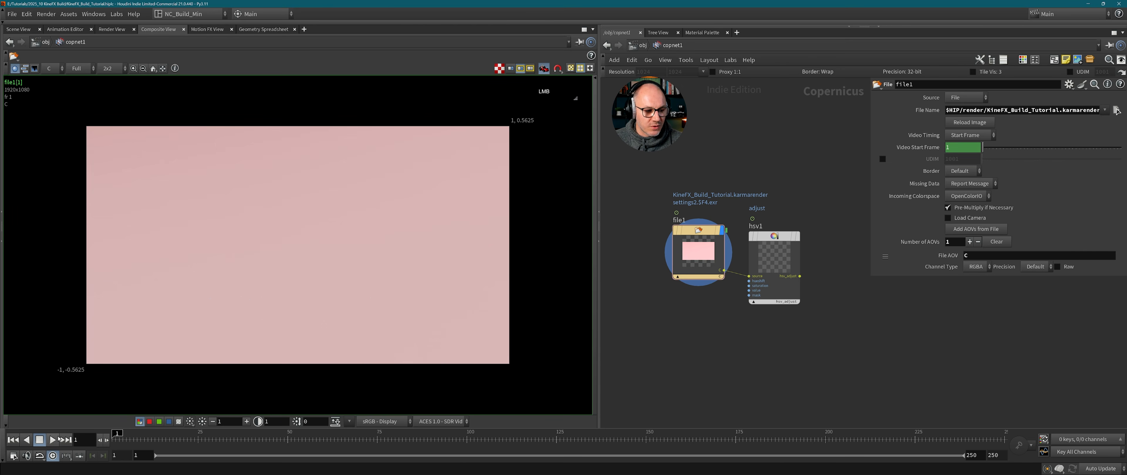
{"action": "left_click", "coordinate": [53, 440]}
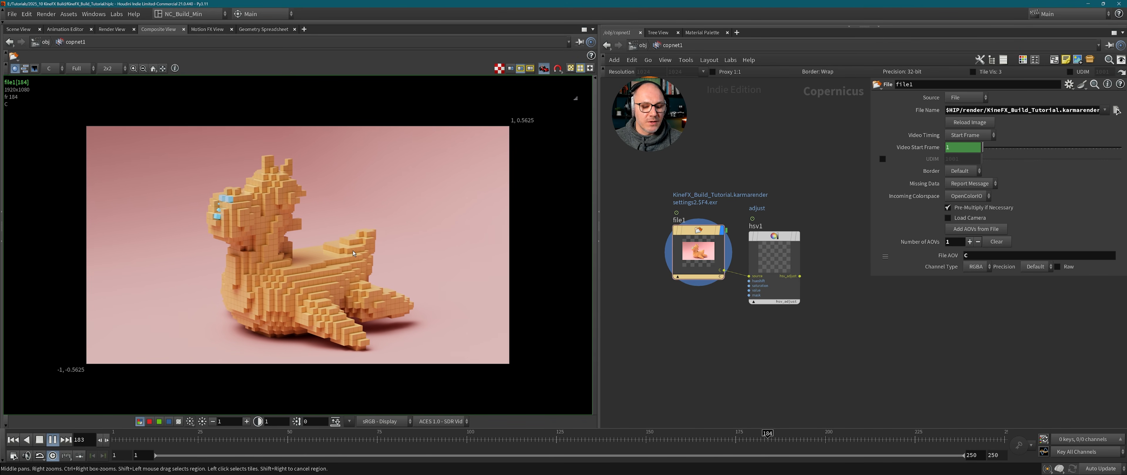
{"action": "left_click", "coordinate": [355, 439]}
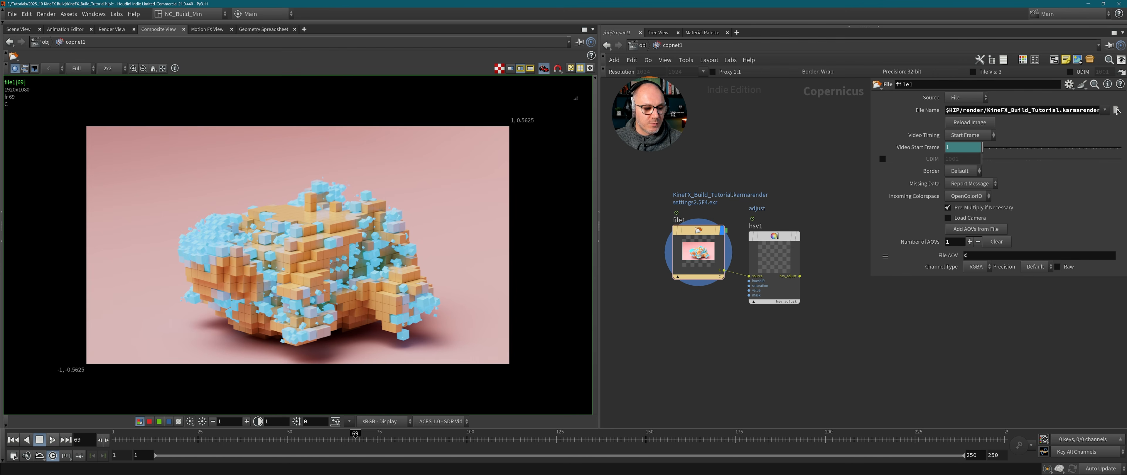
{"action": "left_click", "coordinate": [53, 440]}
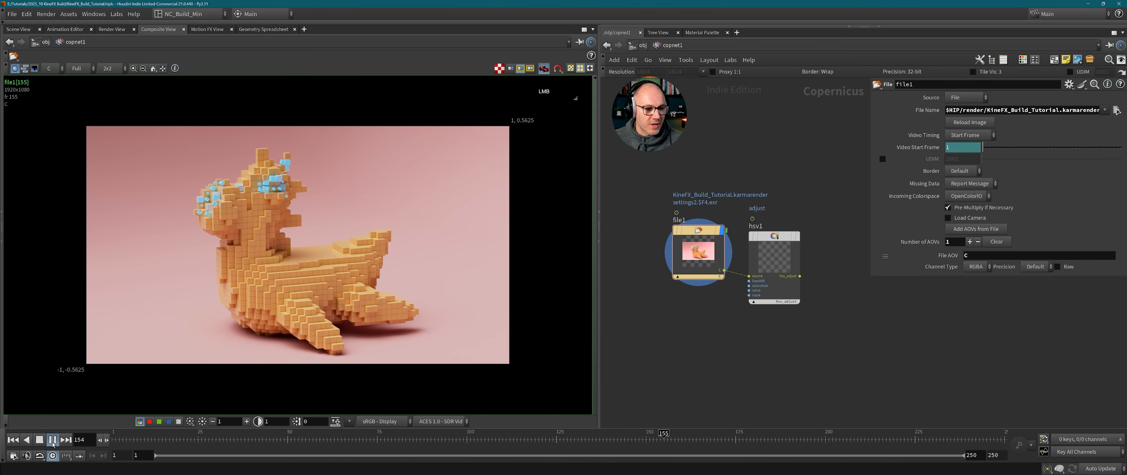
{"action": "left_click", "coordinate": [53, 440]}
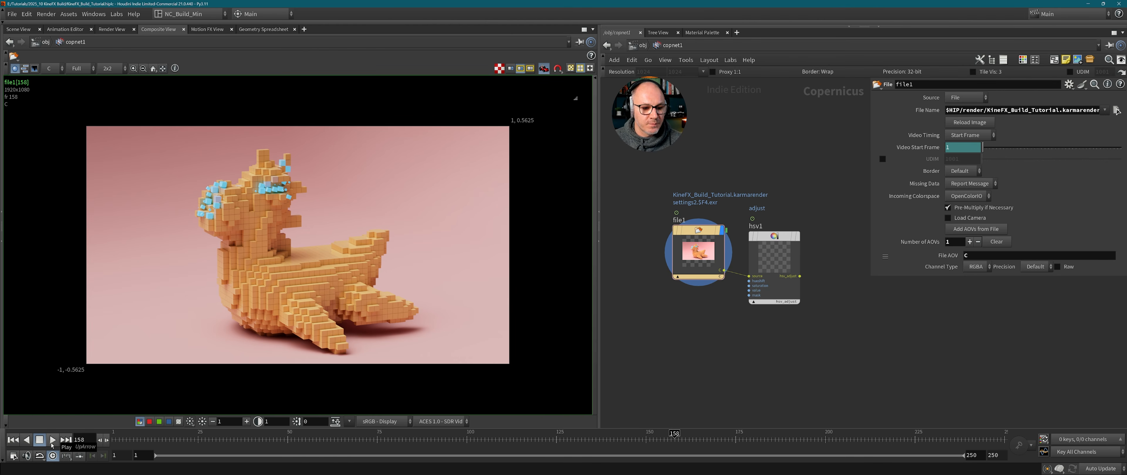
Leave the copnet1 network and open the Advanced_KineFX_Build geometry network at its uppermost nodes.
{"action": "left_click", "coordinate": [770, 342]}
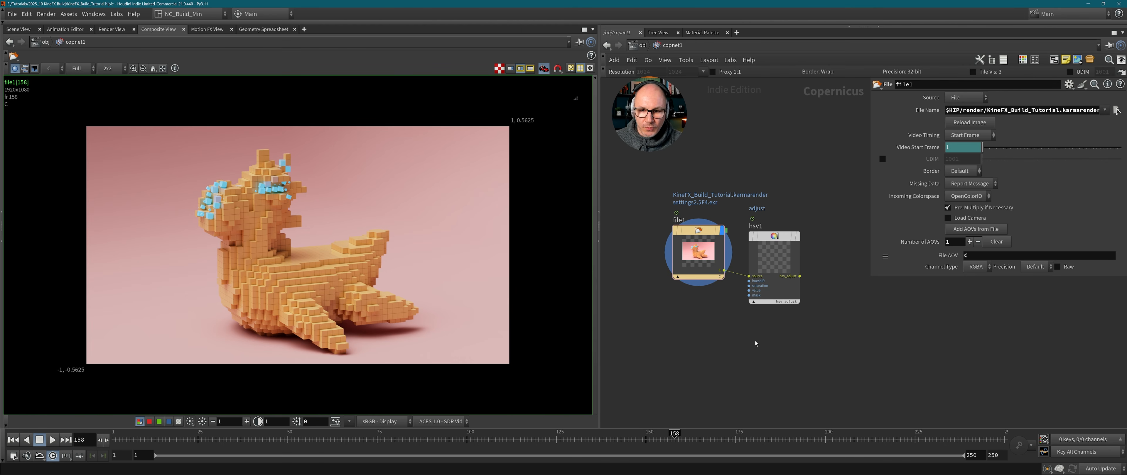
{"action": "key", "text": "u"}
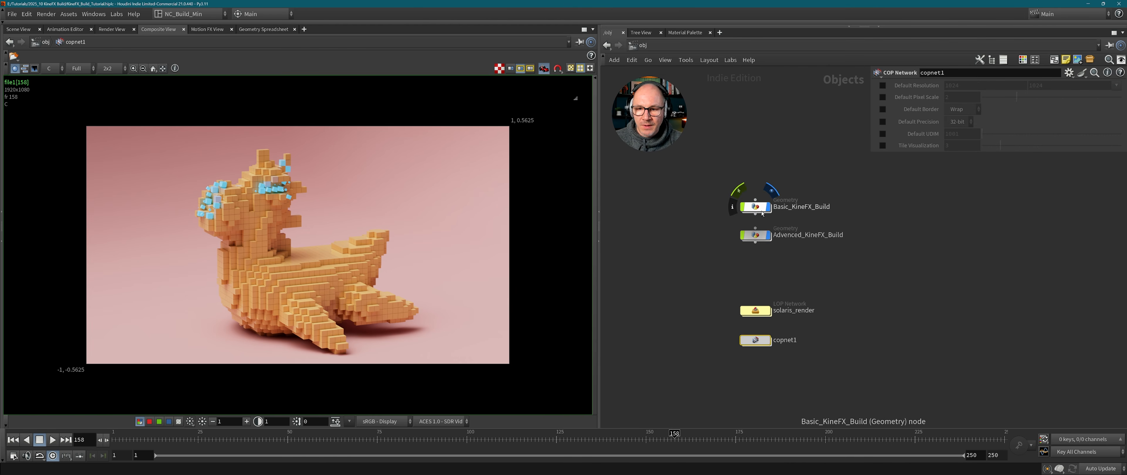
{"action": "double_click", "coordinate": [759, 237]}
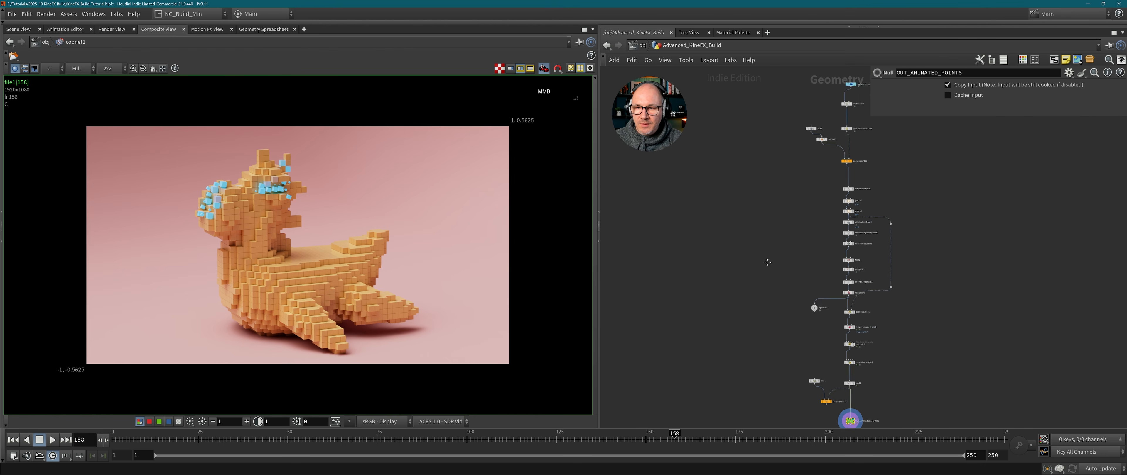
{"action": "middle_click_drag", "start_coordinate": [819, 192], "coordinate": [833, 216]}
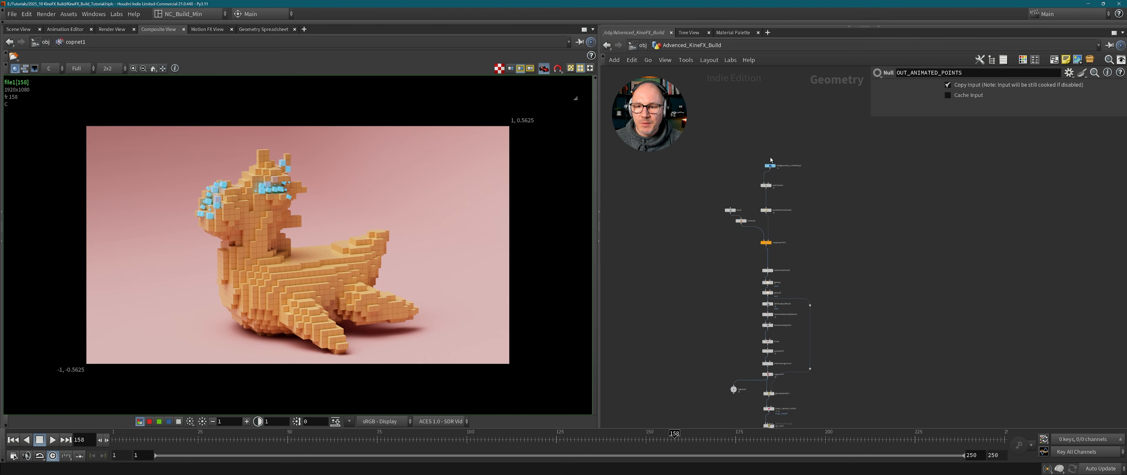
{"action": "mouse_move", "coordinate": [772, 215]}
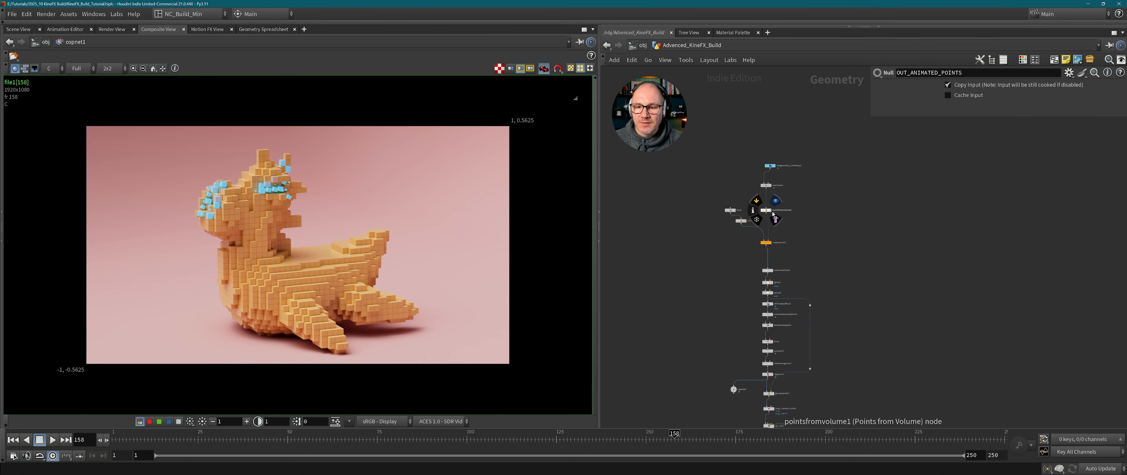
Display the copytopoints2 node's boxes in the Scene View and examine the voxel model from another side.
{"action": "left_click", "coordinate": [766, 244]}
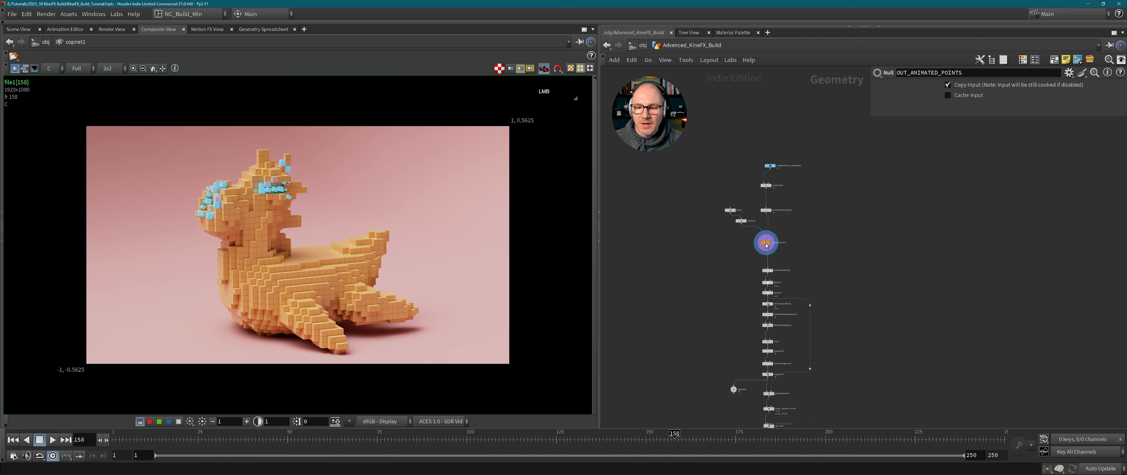
{"action": "left_click", "coordinate": [18, 29]}
{"action": "middle_click_drag", "start_coordinate": [357, 234], "coordinate": [355, 241], "text": "alt"}
{"action": "left_click_drag", "start_coordinate": [355, 241], "coordinate": [455, 219], "text": "alt"}
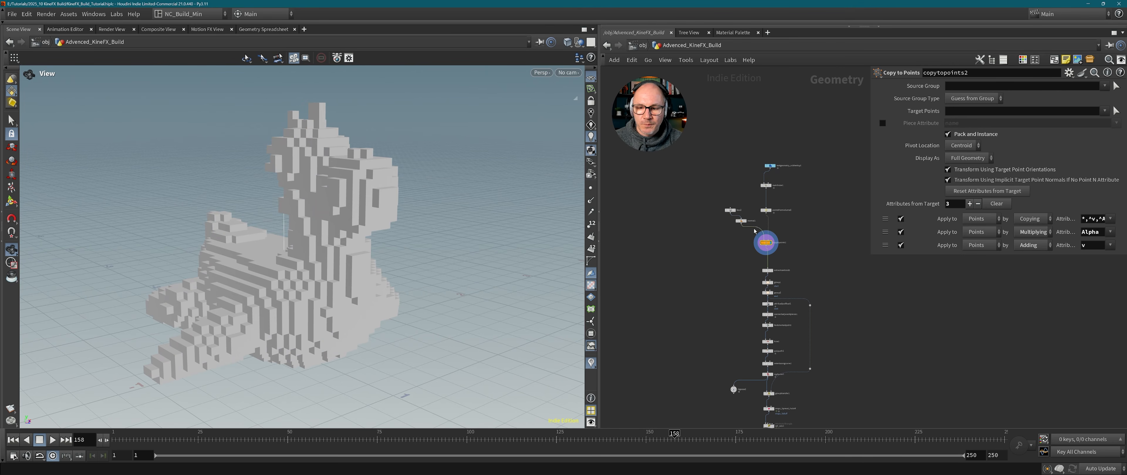
Display the outputs of extractcentroid1, connectadjacentpieces1 and findshortestpath1 in turn to inspect the points and connecting paths.
{"action": "middle_click_drag", "start_coordinate": [756, 275], "coordinate": [762, 212]}
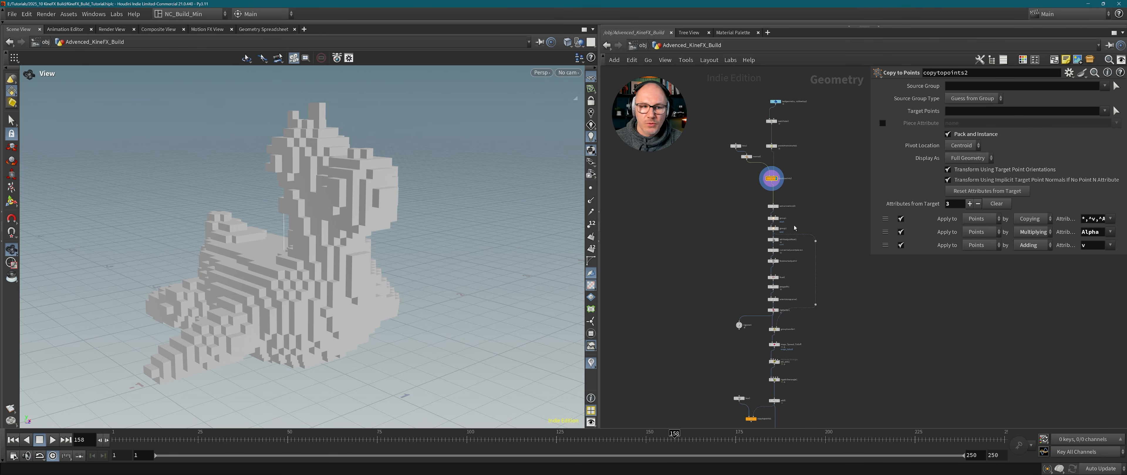
{"action": "left_click", "coordinate": [775, 206]}
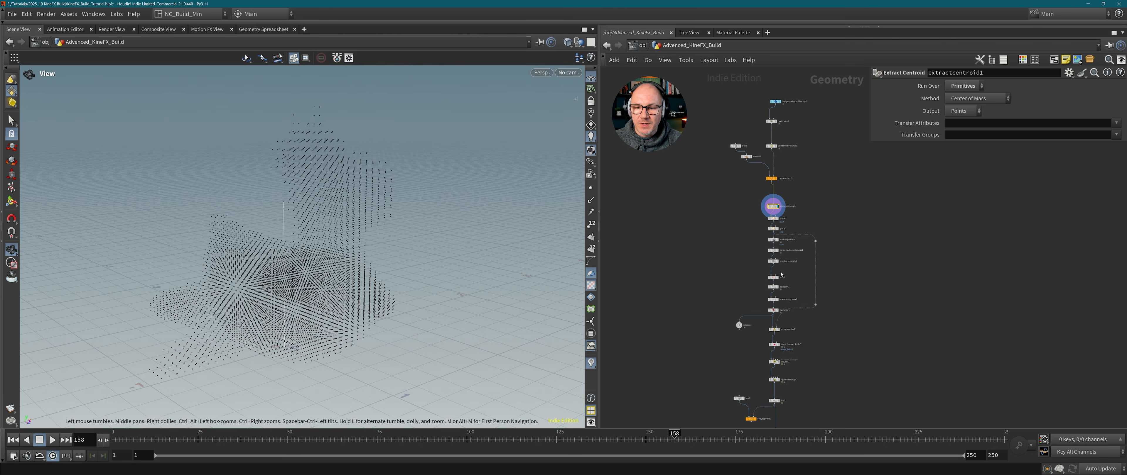
{"action": "left_click", "coordinate": [783, 241]}
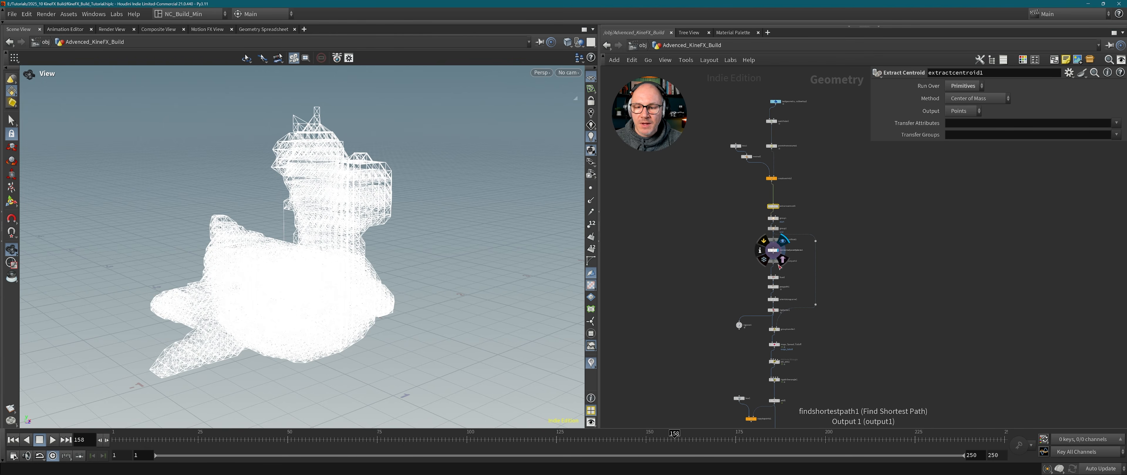
{"action": "left_click", "coordinate": [784, 270]}
{"action": "left_click", "coordinate": [783, 252]}
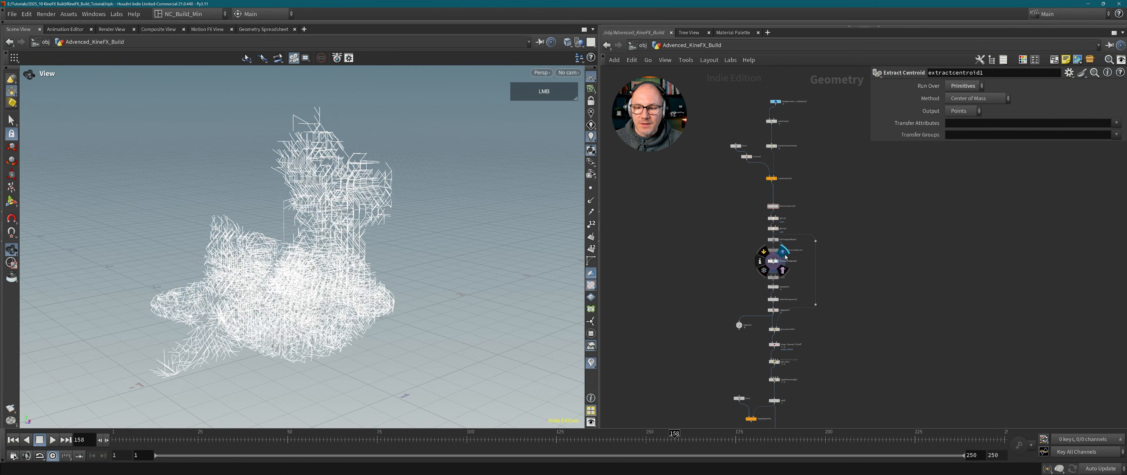
Set the viewport to Hide Other Objects (Local Space) while inspecting the shortest-path curves.
{"action": "scroll", "coordinate": [784, 267], "scroll_direction": "up", "scroll_amount": 5}
{"action": "scroll", "coordinate": [785, 267], "scroll_direction": "up", "scroll_amount": 3}
{"action": "left_click_drag", "start_coordinate": [376, 245], "coordinate": [415, 232], "text": "alt"}
{"action": "left_click", "coordinate": [579, 42]}
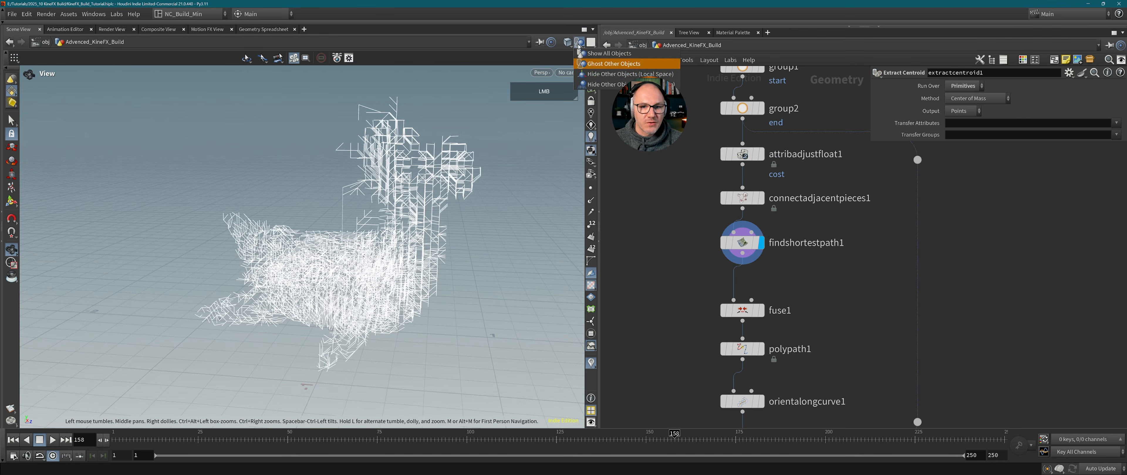
{"action": "left_click", "coordinate": [599, 74]}
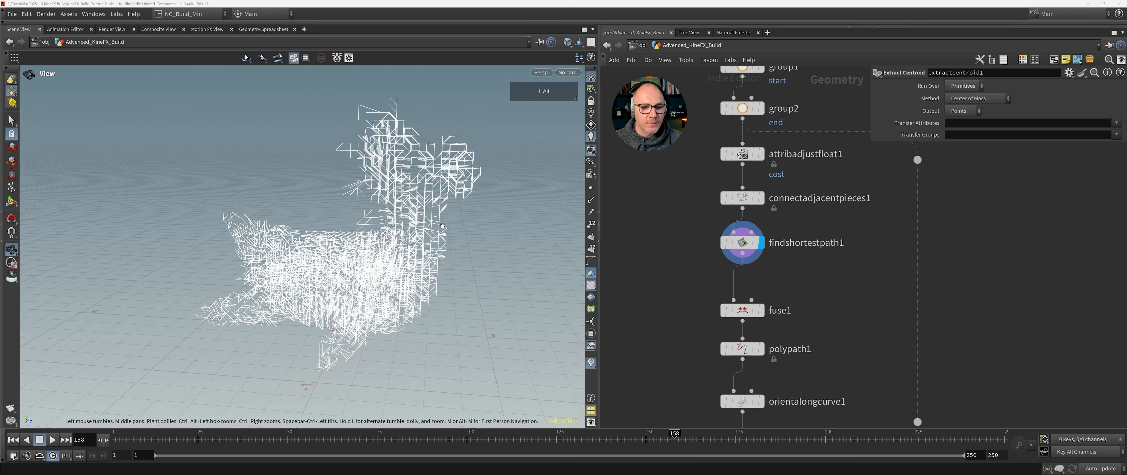
{"action": "middle_click_drag", "start_coordinate": [439, 228], "coordinate": [424, 224], "text": "alt"}
Display the rigdoctor1 node's output and show its parameters.
{"action": "scroll", "coordinate": [877, 306], "scroll_direction": "down", "scroll_amount": 2}
{"action": "middle_click_drag", "start_coordinate": [820, 283], "coordinate": [805, 203]}
{"action": "mouse_move", "coordinate": [771, 323]}
{"action": "left_click", "coordinate": [783, 307]}
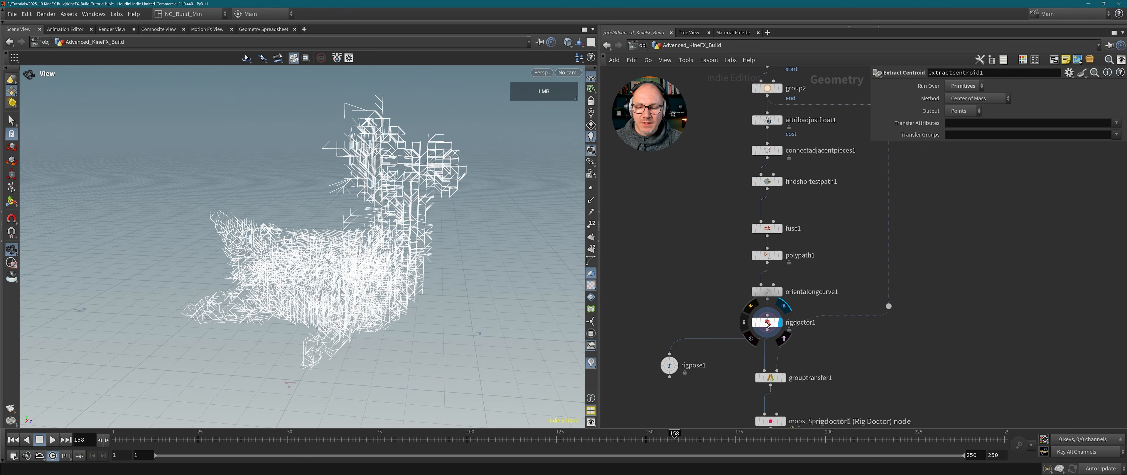
{"action": "left_click", "coordinate": [768, 323]}
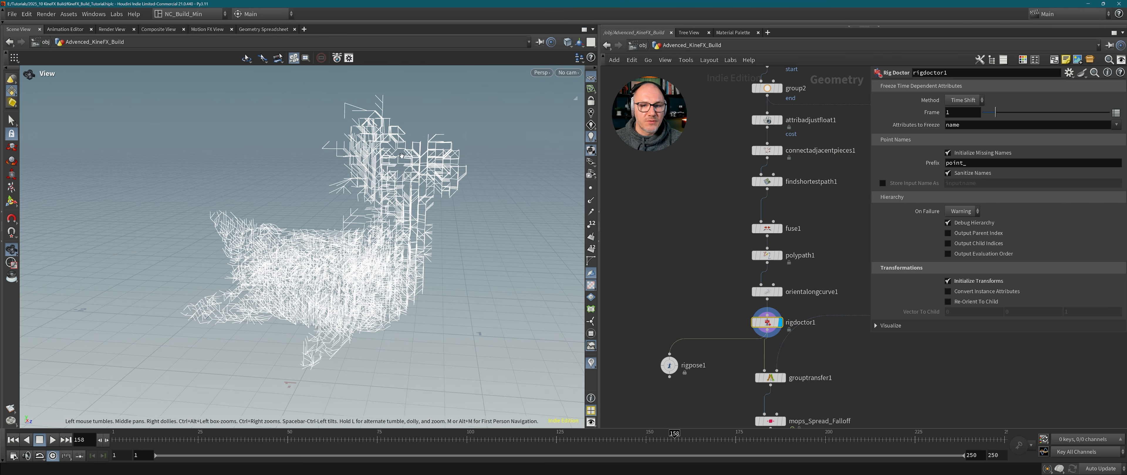
Display mops_Spread_Falloff with its parameters and preview the falloff spreading over the curves at frame 95.
{"action": "middle_click_drag", "start_coordinate": [817, 375], "coordinate": [781, 264]}
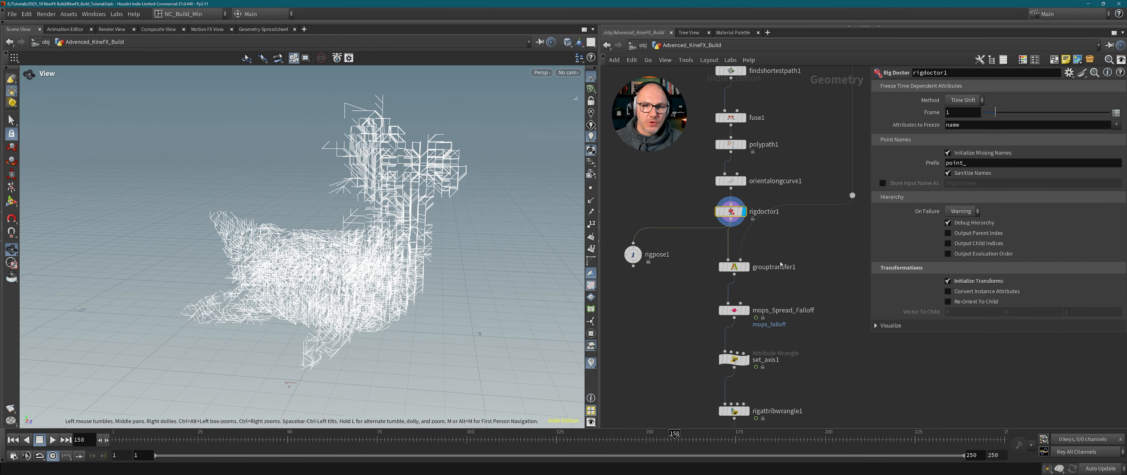
{"action": "left_click", "coordinate": [748, 311]}
{"action": "left_click", "coordinate": [737, 314]}
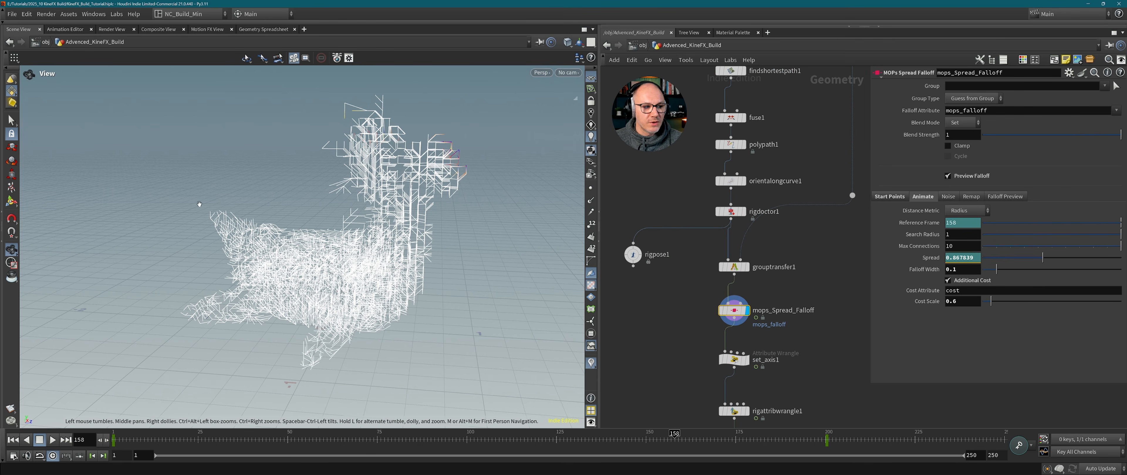
{"action": "key", "text": "Return"}
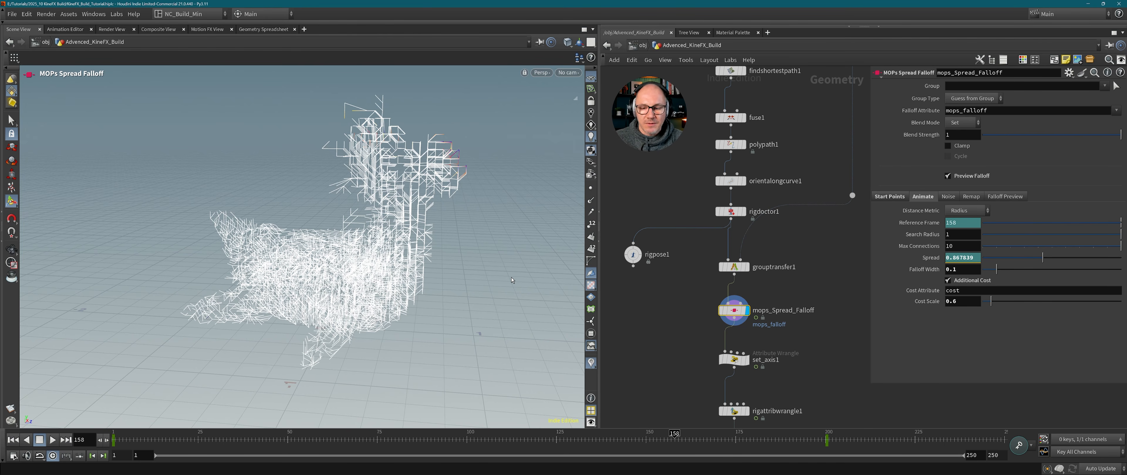
{"action": "left_click_drag", "start_coordinate": [569, 439], "coordinate": [448, 450]}
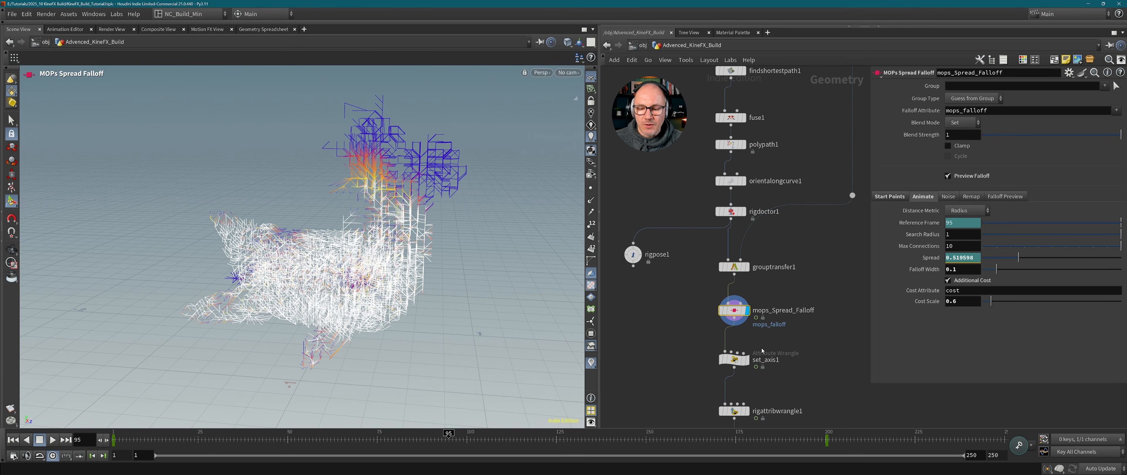
Review the ramps and VEX code of rigattribwrangle1 and preview its points at frame 75.
{"action": "mouse_move", "coordinate": [740, 314]}
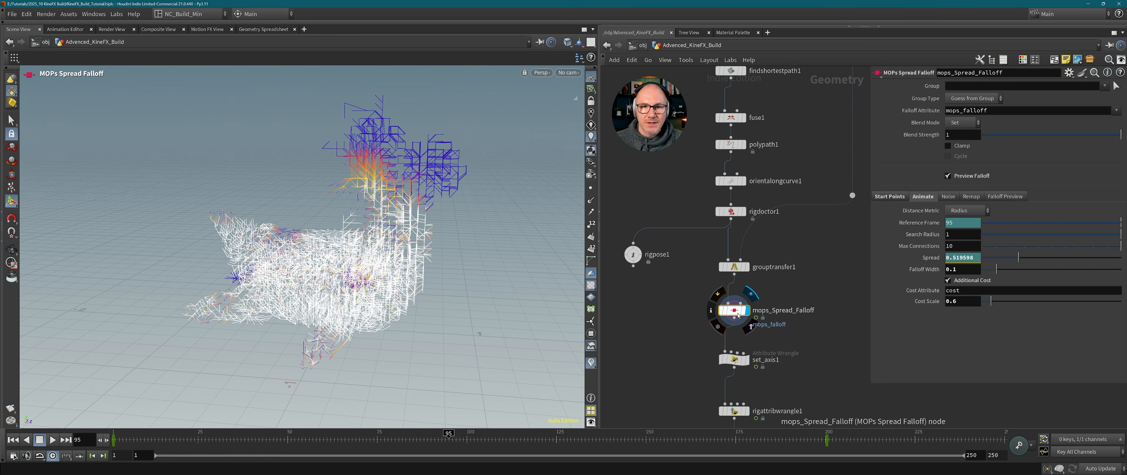
{"action": "scroll", "coordinate": [738, 315], "scroll_direction": "down", "scroll_amount": 3}
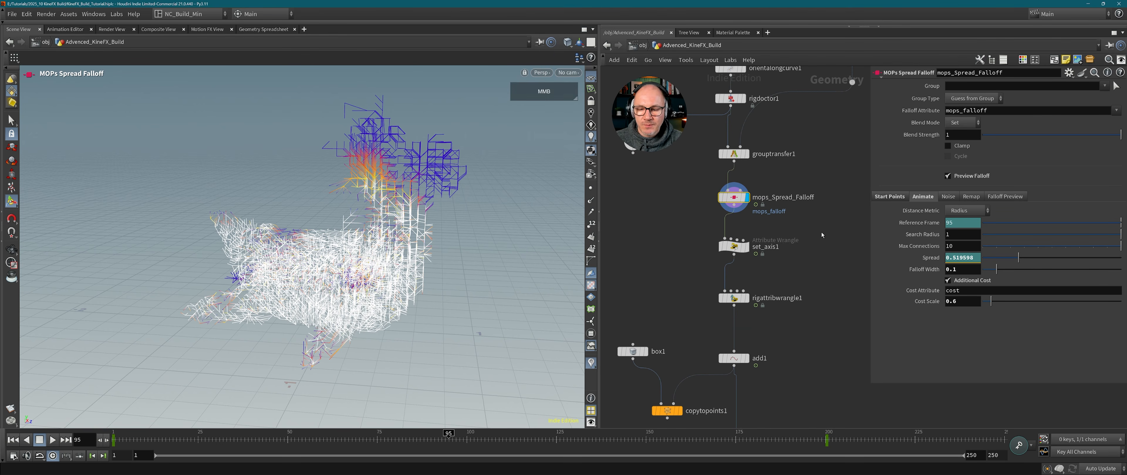
{"action": "left_click", "coordinate": [735, 299]}
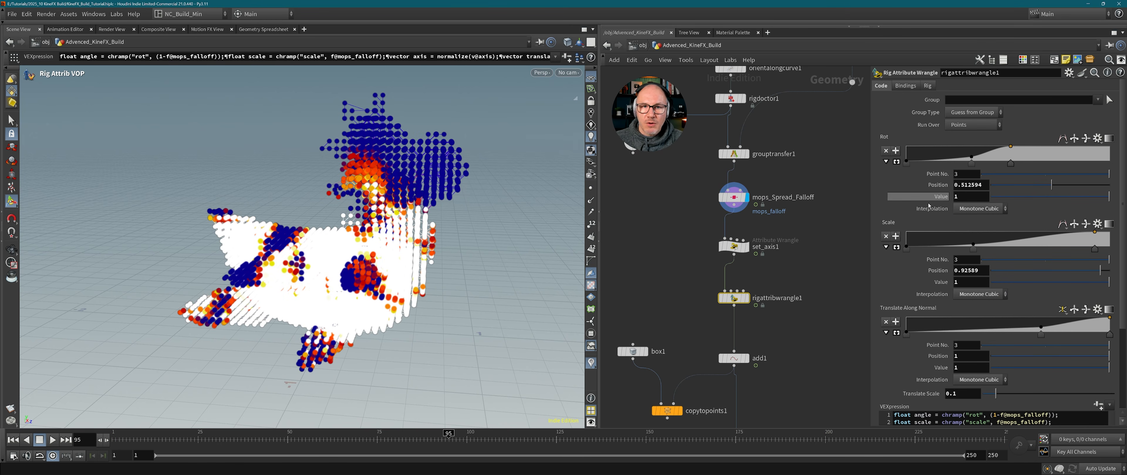
{"action": "scroll", "coordinate": [959, 368], "scroll_direction": "down", "scroll_amount": 3}
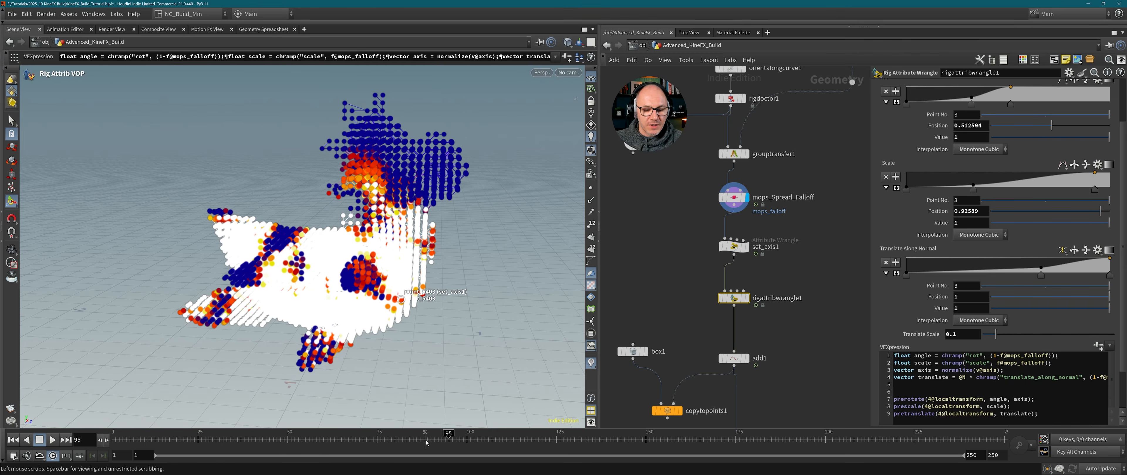
{"action": "left_click_drag", "start_coordinate": [427, 439], "coordinate": [376, 439]}
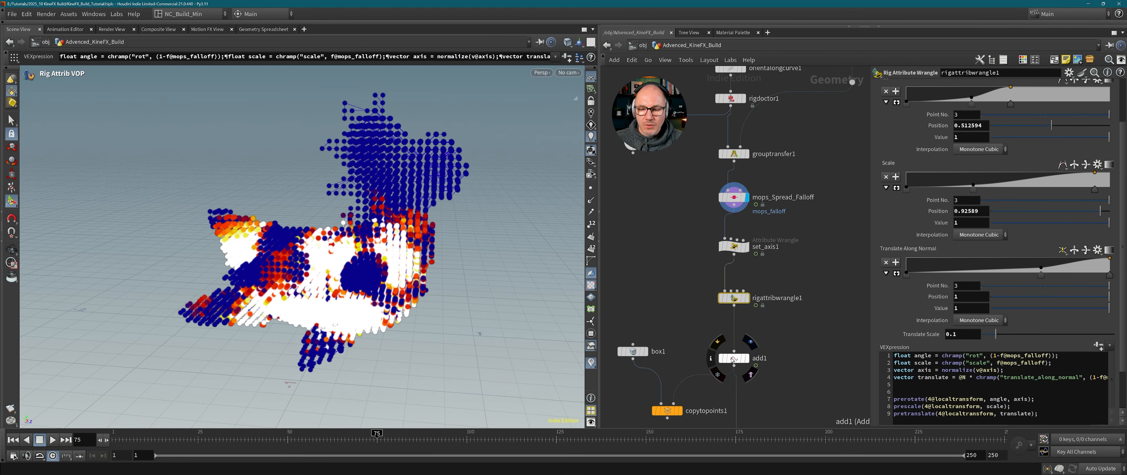
Display the add1 node's points and play their build animation from frame 25, pausing at frame 83.
{"action": "left_click", "coordinate": [750, 344]}
{"action": "left_click_drag", "start_coordinate": [362, 437], "coordinate": [198, 437]}
{"action": "left_click", "coordinate": [751, 360]}
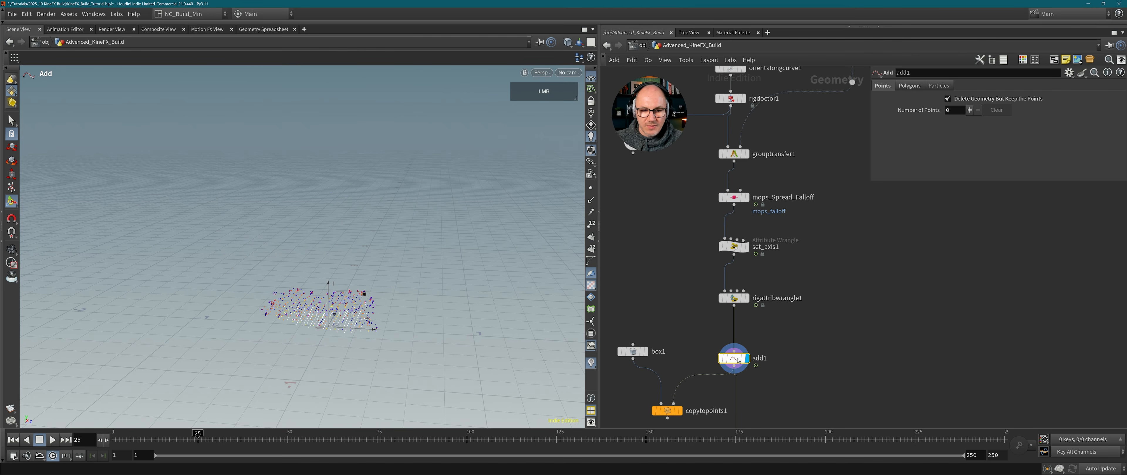
{"action": "left_click", "coordinate": [54, 442]}
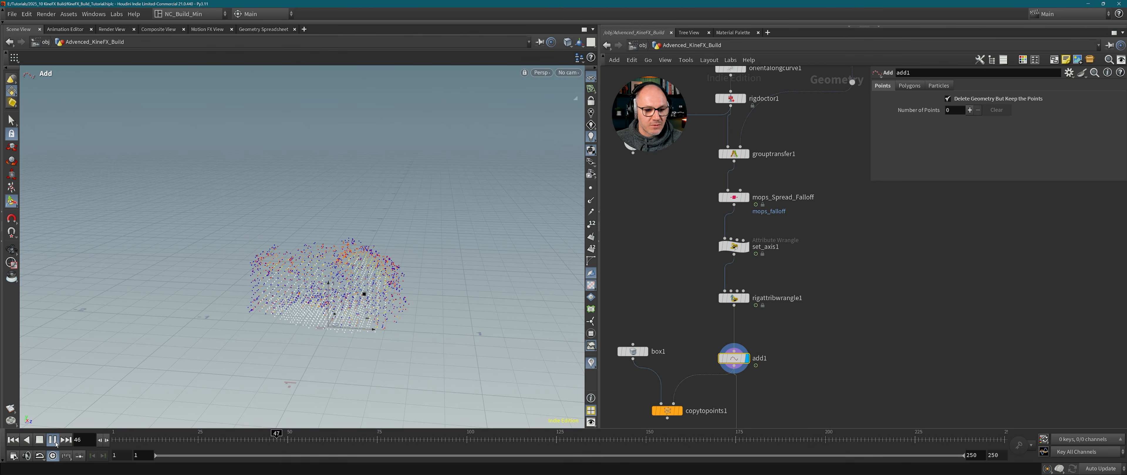
{"action": "left_click", "coordinate": [57, 444]}
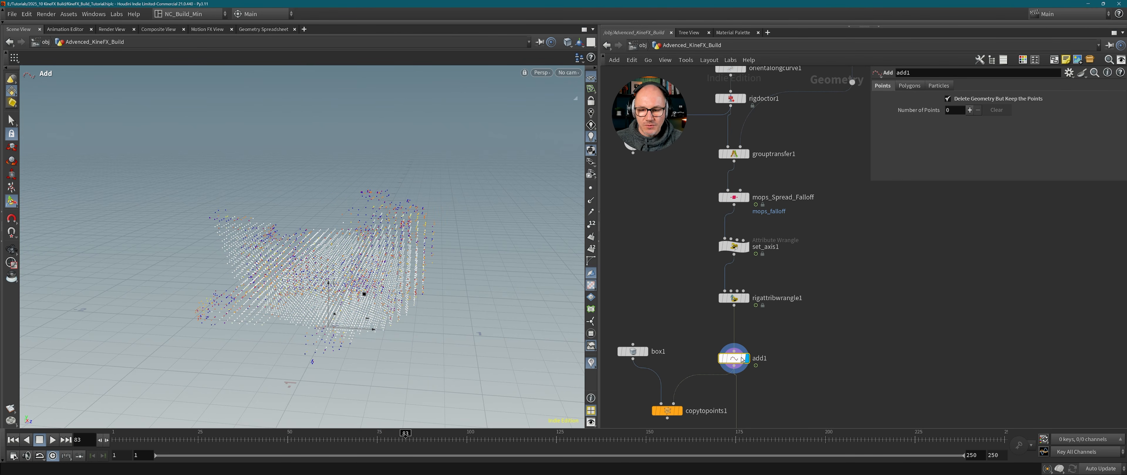
Nudge the add1 node closer to rigattribwrangle1 and replay the point animation from the early frames.
{"action": "left_click_drag", "start_coordinate": [731, 359], "coordinate": [730, 347]}
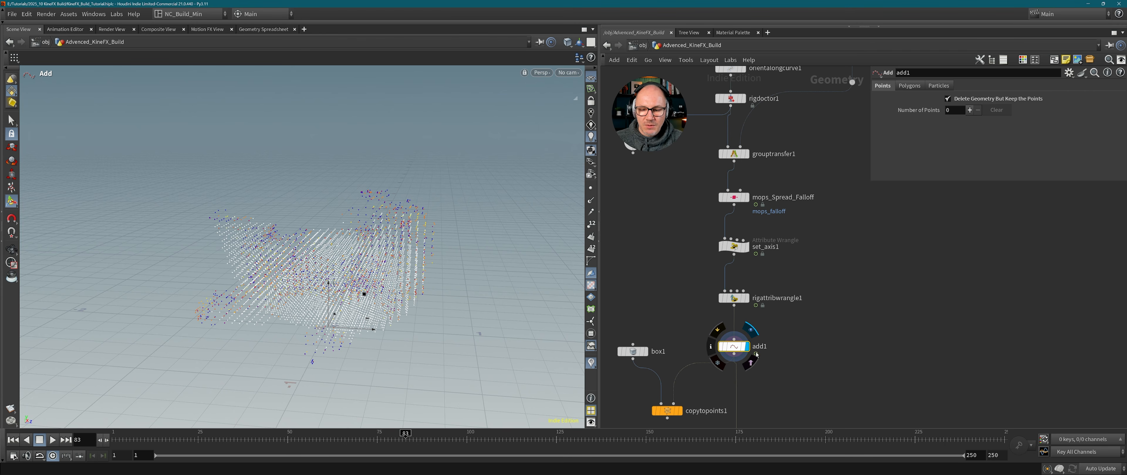
{"action": "mouse_move", "coordinate": [154, 436]}
{"action": "left_mouse_down"}
{"action": "mouse_move", "coordinate": [136, 437]}
{"action": "mouse_move", "coordinate": [164, 437]}
{"action": "left_mouse_up"}
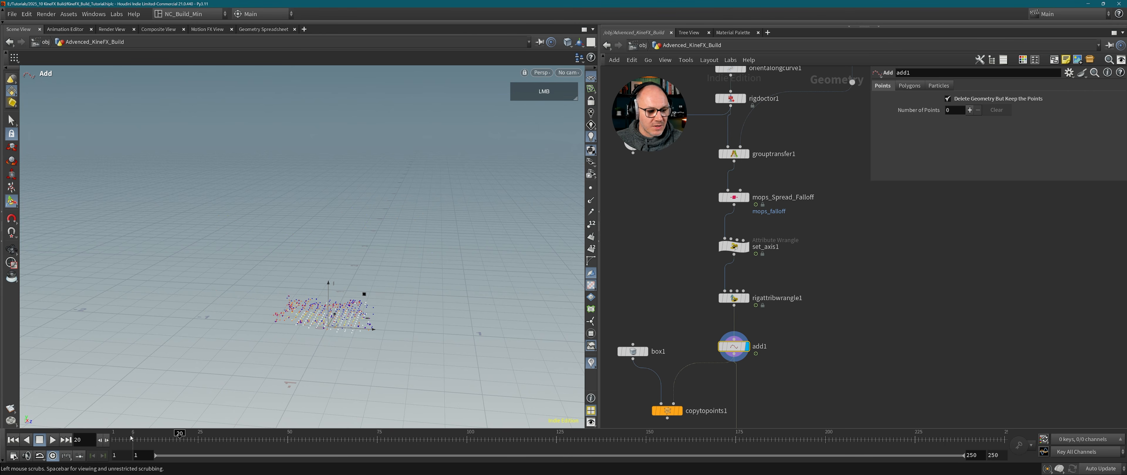
{"action": "left_click", "coordinate": [53, 441]}
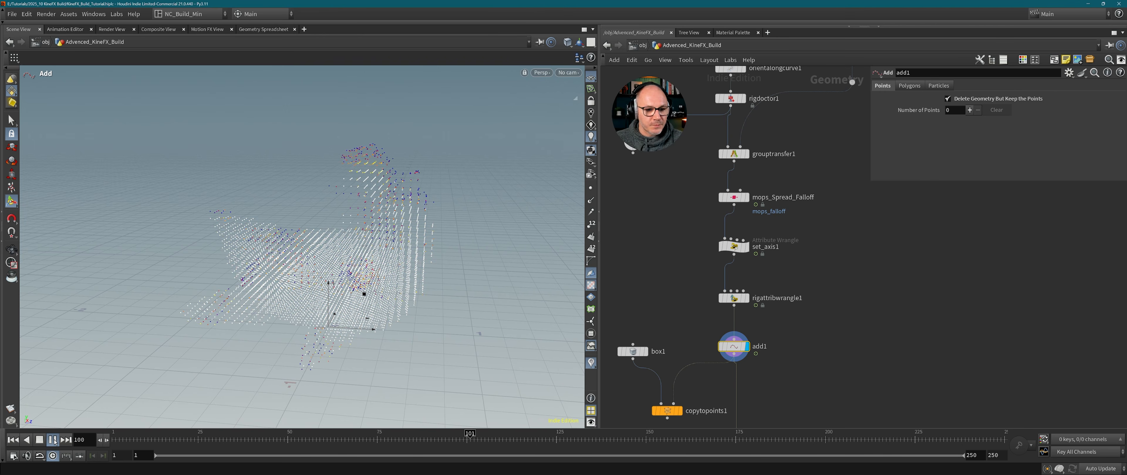
Display the copytopoints1 node and play its box build animation from frame 7, pausing at frame 94.
{"action": "left_click", "coordinate": [53, 441]}
{"action": "middle_click_drag", "start_coordinate": [828, 348], "coordinate": [806, 199]}
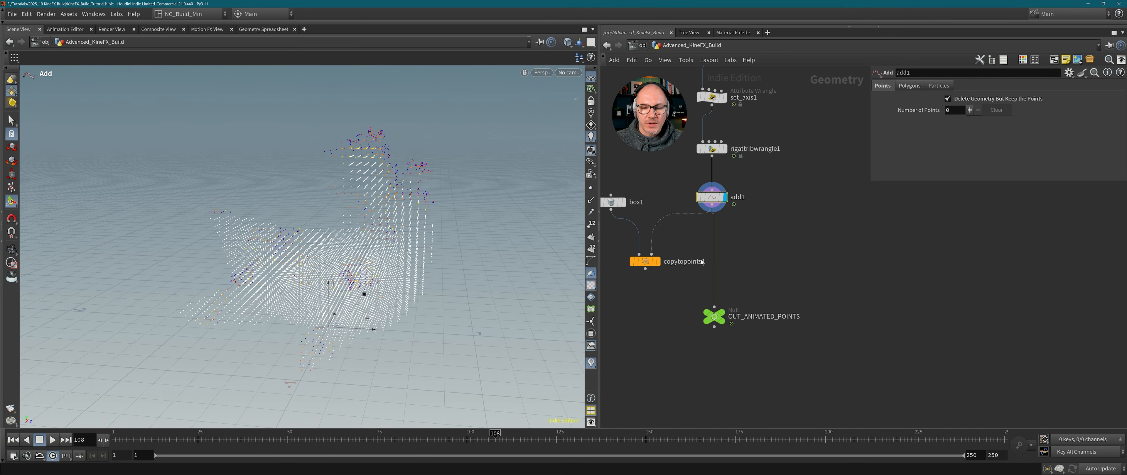
{"action": "left_click", "coordinate": [654, 263]}
{"action": "left_click", "coordinate": [649, 266]}
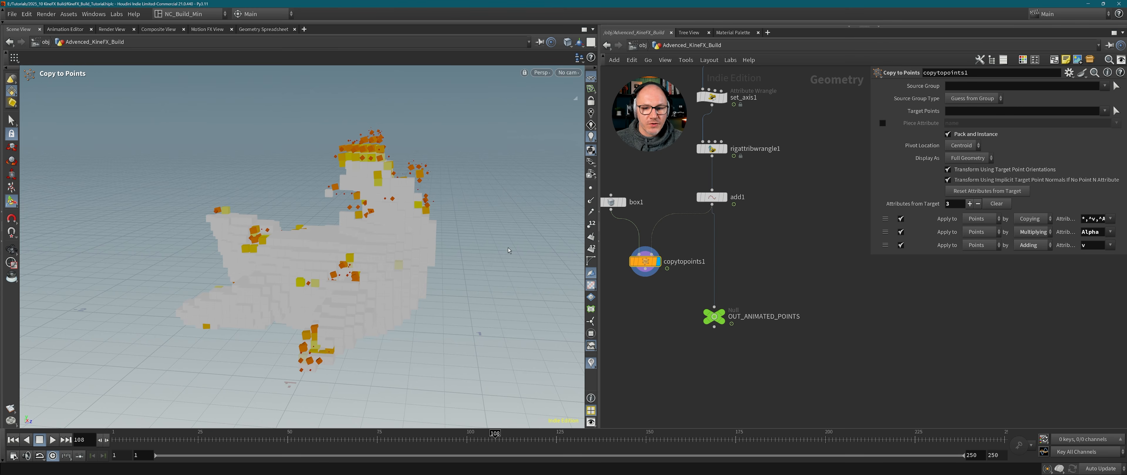
{"action": "left_click_drag", "start_coordinate": [257, 438], "coordinate": [100, 446]}
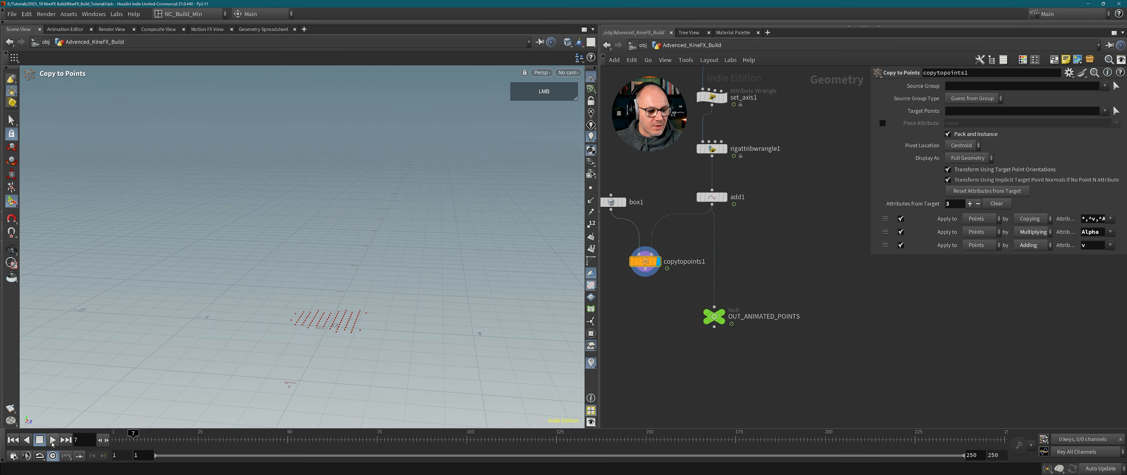
{"action": "left_click", "coordinate": [53, 441]}
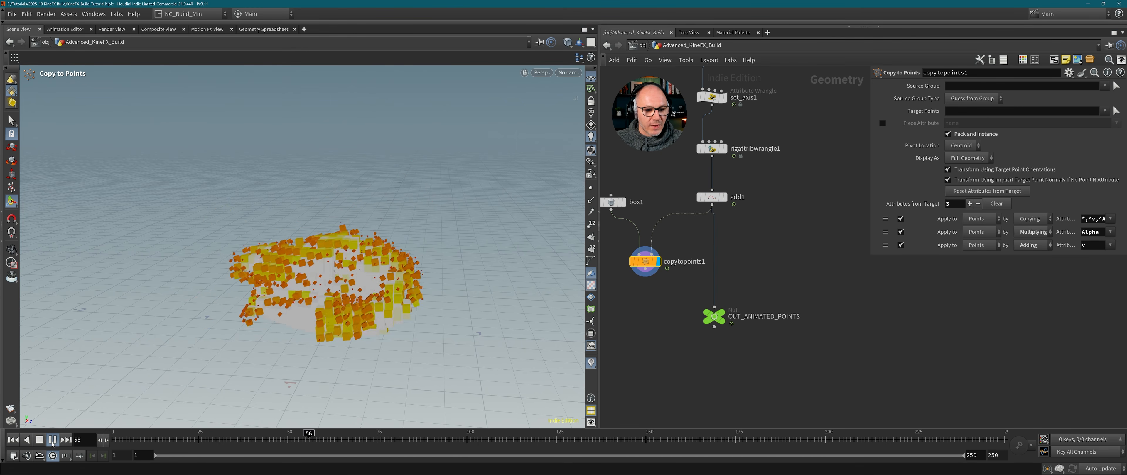
{"action": "left_click", "coordinate": [53, 444]}
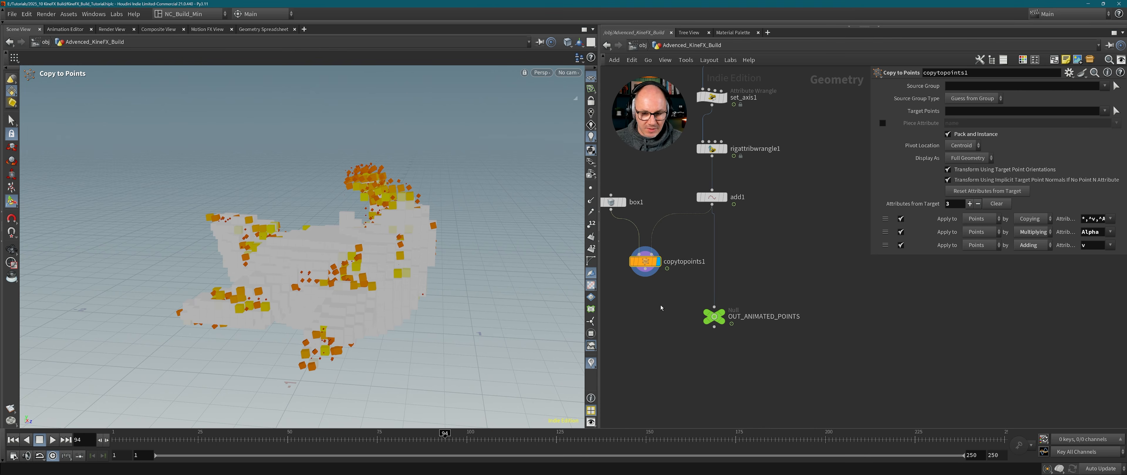
Open the copnet1 network and preview its rendered image sequence in the Composite View from frame 58 to 97.
{"action": "left_click", "coordinate": [770, 376]}
{"action": "key", "text": "u"}
{"action": "left_click", "coordinate": [759, 341]}
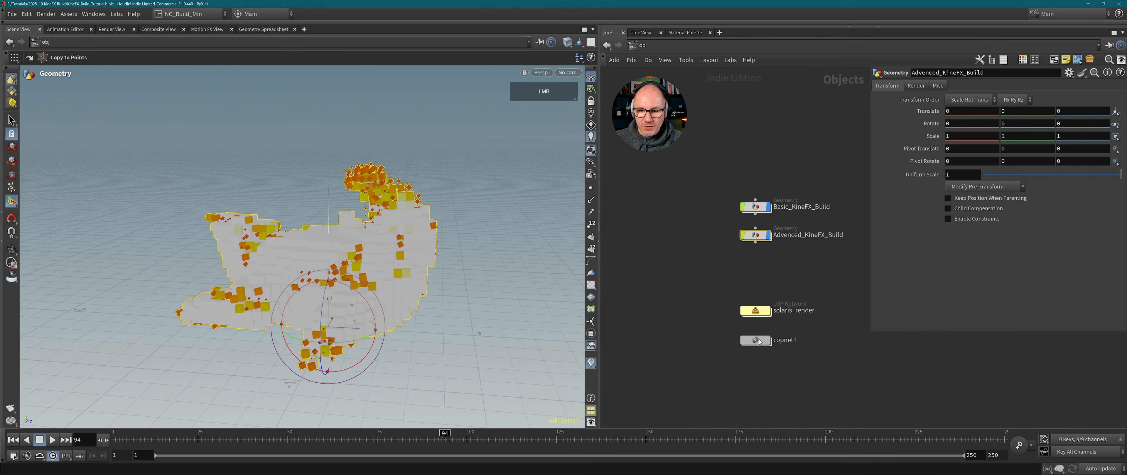
{"action": "double_click", "coordinate": [759, 341]}
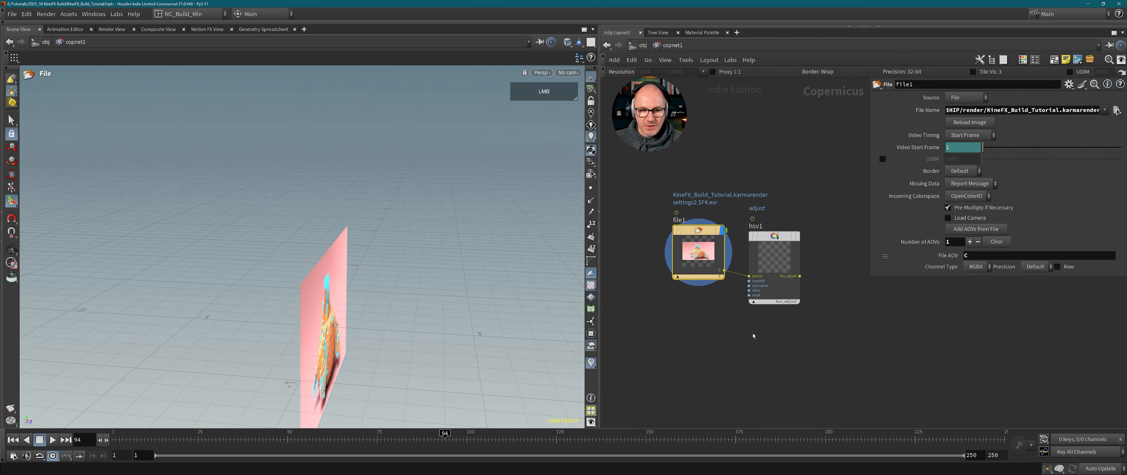
{"action": "left_click", "coordinate": [159, 29]}
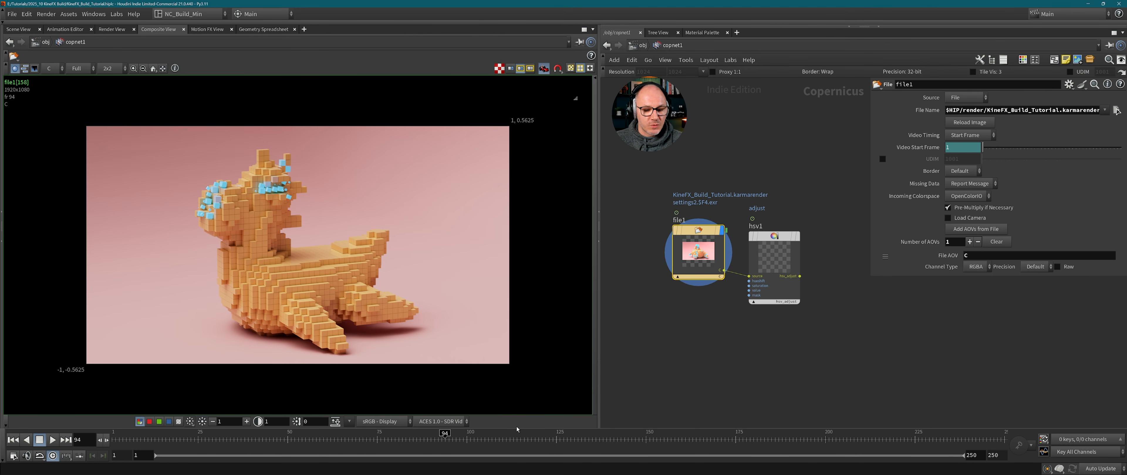
{"action": "left_click_drag", "start_coordinate": [410, 440], "coordinate": [316, 439]}
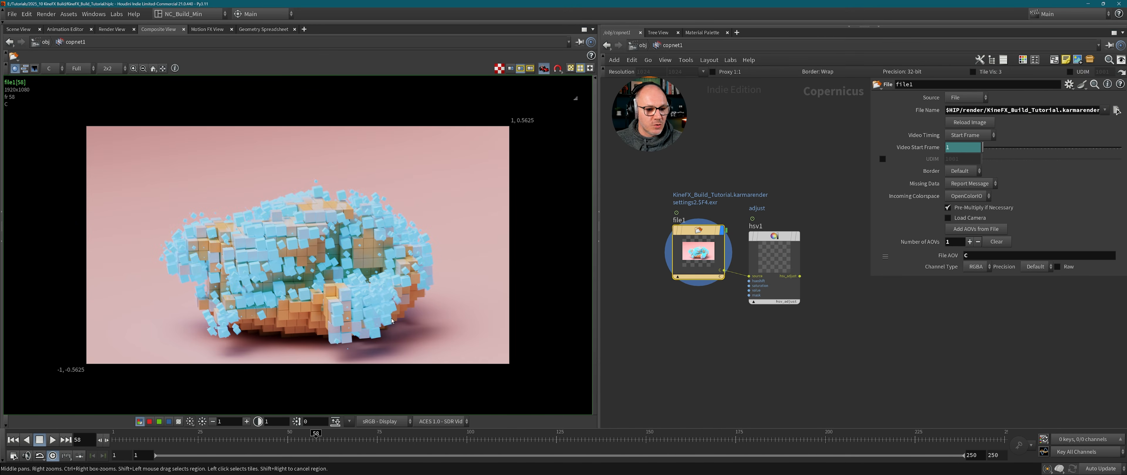
{"action": "key", "text": "Up"}
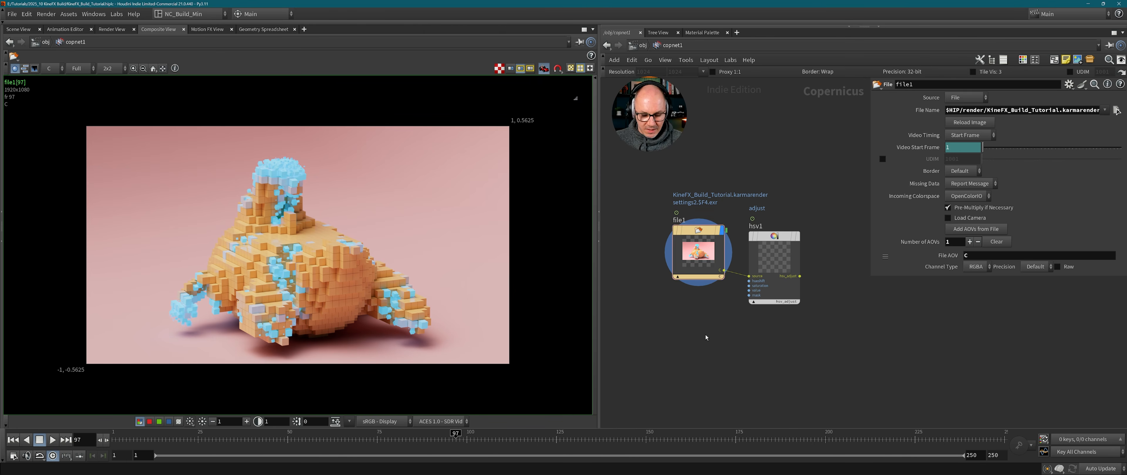
Look over the node layout of the solaris_render network and return to the object level.
{"action": "key", "text": "u"}
{"action": "double_click", "coordinate": [758, 309]}
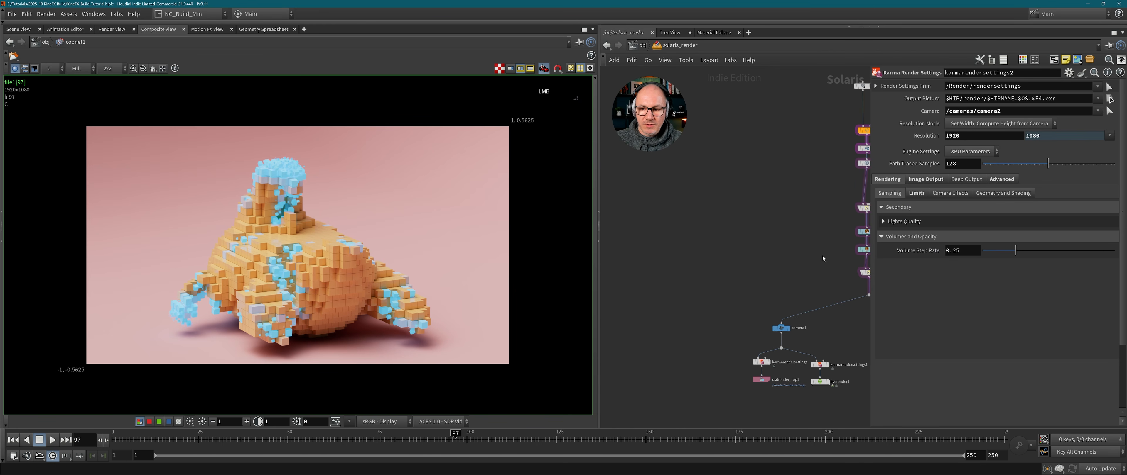
{"action": "scroll", "coordinate": [689, 228], "scroll_direction": "down", "scroll_amount": 2}
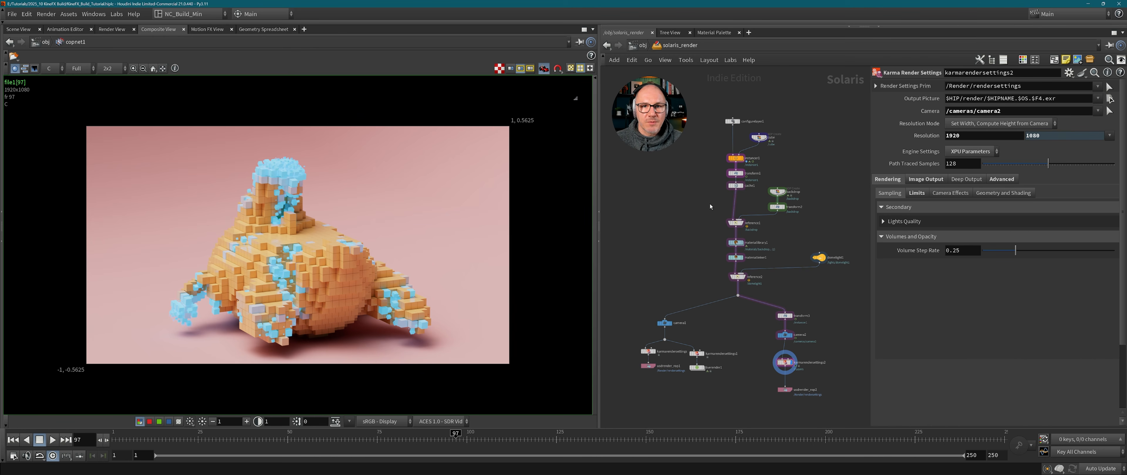
{"action": "left_click", "coordinate": [706, 166]}
{"action": "key", "text": "u"}
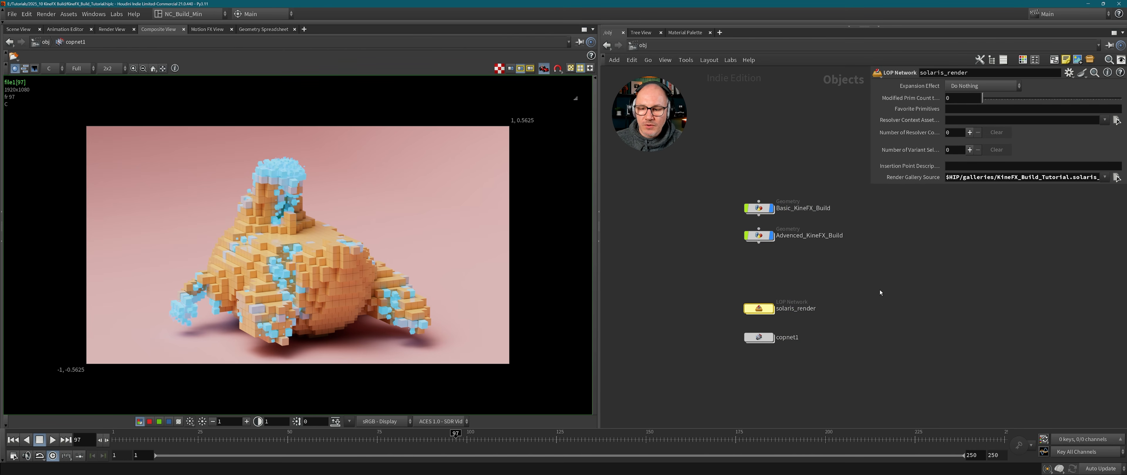
{"action": "middle_click_drag", "start_coordinate": [879, 290], "coordinate": [874, 282]}
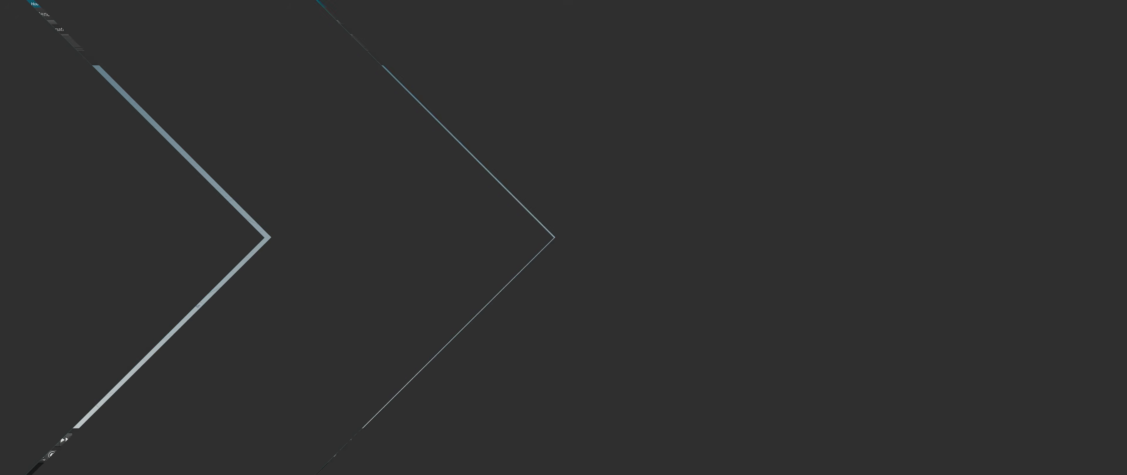
Add a Geometry object to the empty scene and rename it KineFX_Build.
{"action": "key", "text": "Tab"}
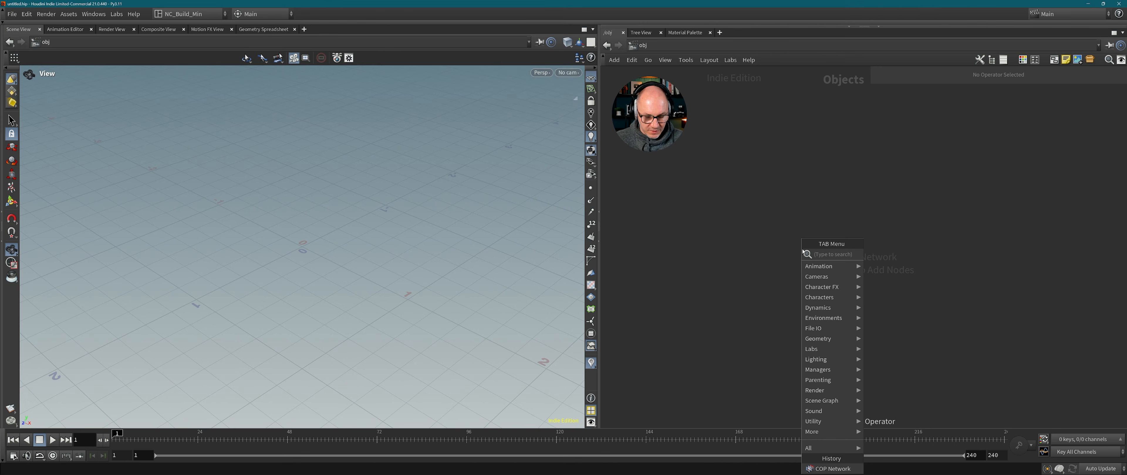
{"action": "type", "text": "geo"}
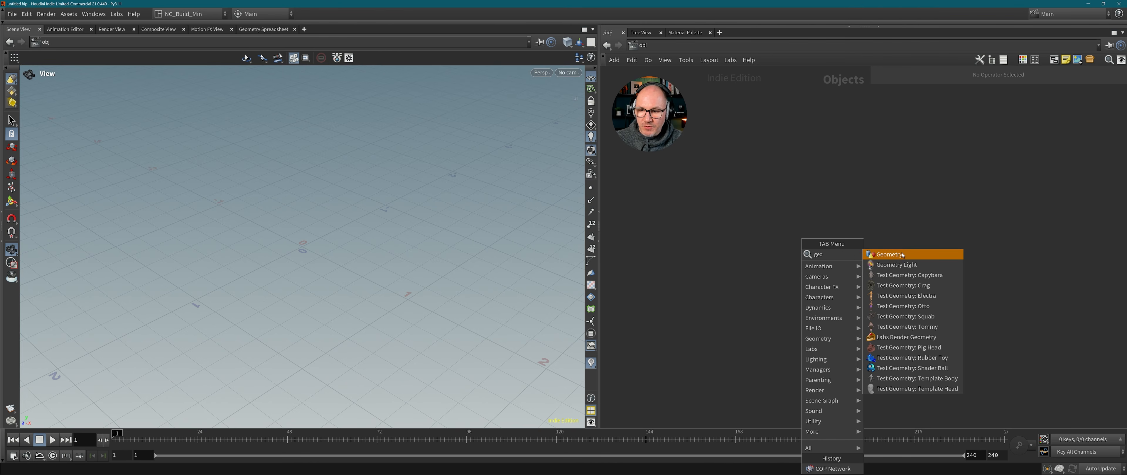
{"action": "left_click", "coordinate": [769, 256]}
{"action": "left_click", "coordinate": [769, 255]}
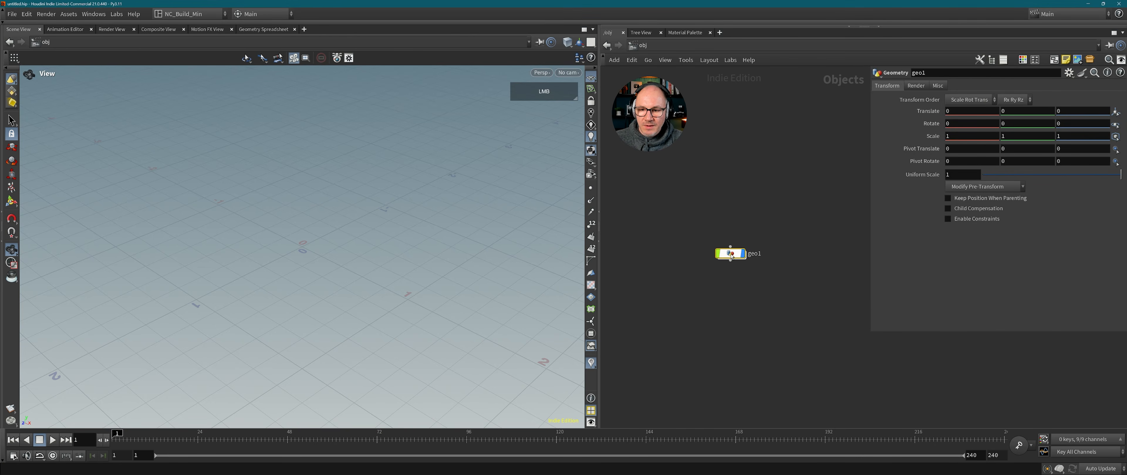
{"action": "double_click", "coordinate": [770, 254]}
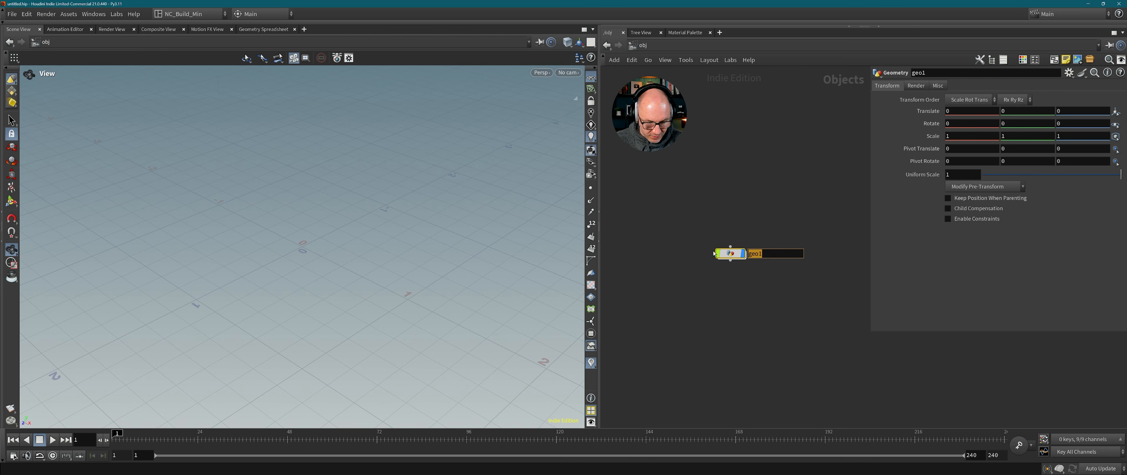
{"action": "type", "text": "KineFX"}
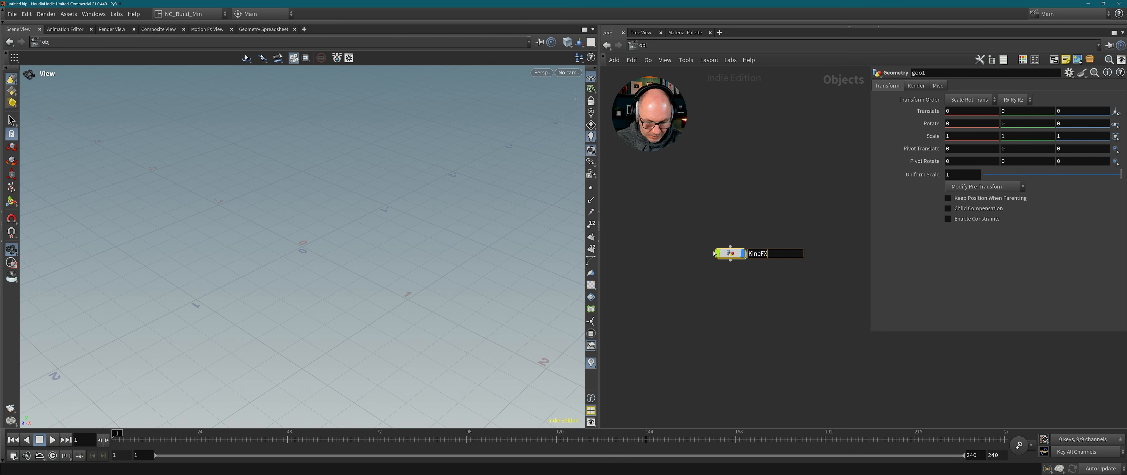
{"action": "type", "text": "_Build"}
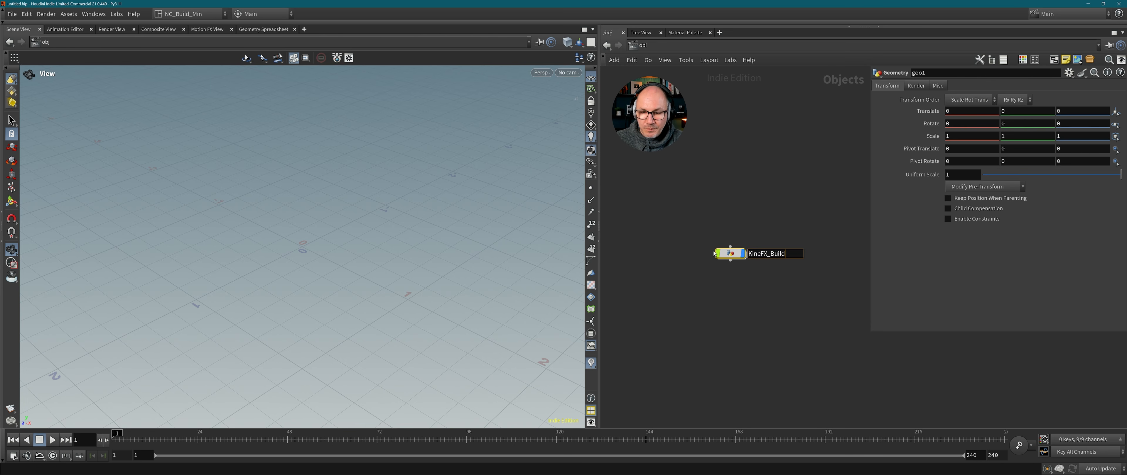
{"action": "key", "text": "Return"}
Try to add a Rubber Toy test geometry inside KineFX_Build and close the error dialog and console.
{"action": "key", "text": "i"}
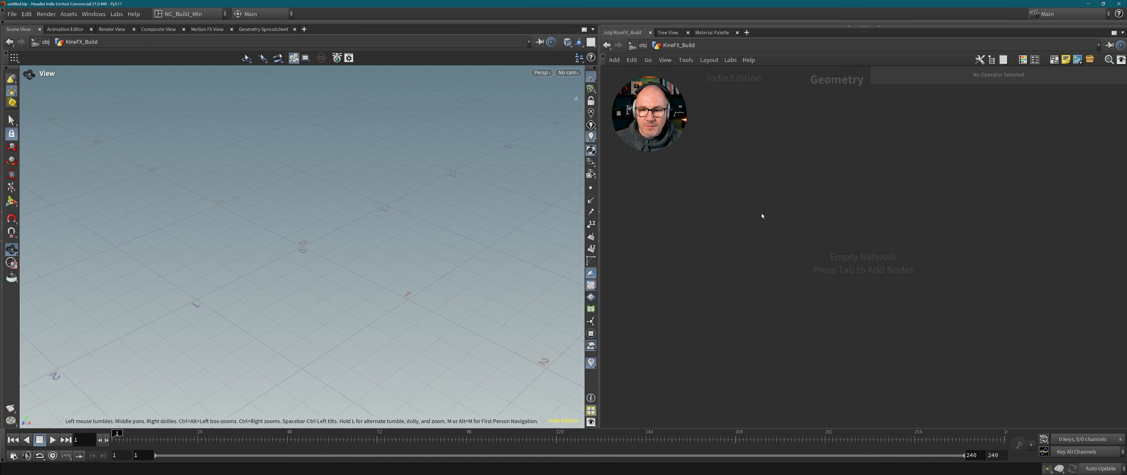
{"action": "key", "text": "Tab"}
{"action": "type", "text": "rubb"}
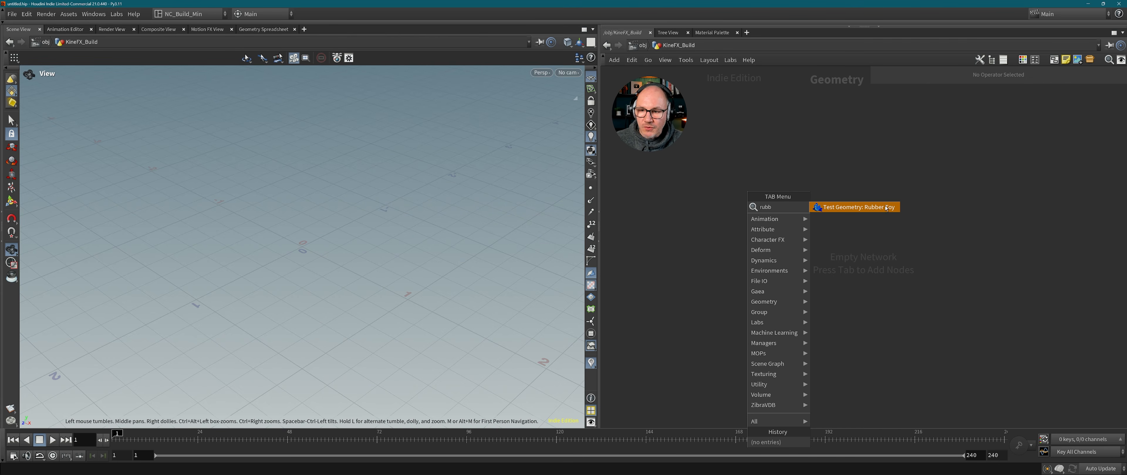
{"action": "key", "text": "Return"}
{"action": "left_click", "coordinate": [778, 206]}
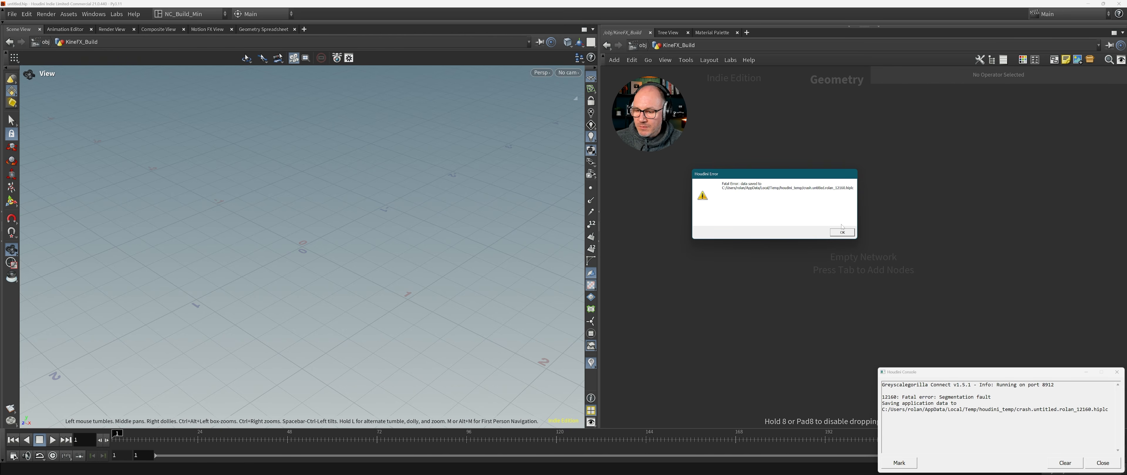
{"action": "left_click", "coordinate": [1103, 465]}
{"action": "left_click", "coordinate": [844, 233]}
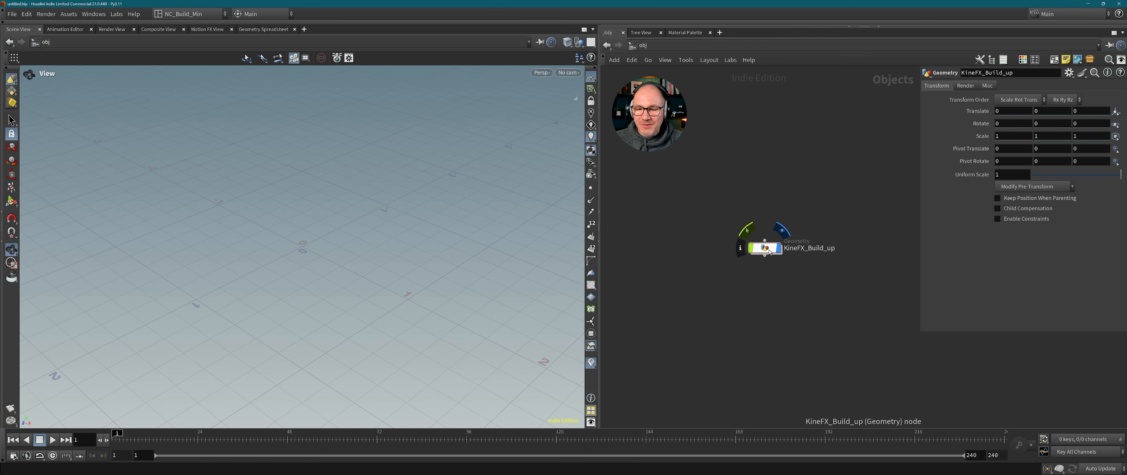
Reposition the KineFX_Build_up object and add a Rubber Toy test geometry node inside it.
{"action": "left_click_drag", "start_coordinate": [776, 252], "coordinate": [749, 218]}
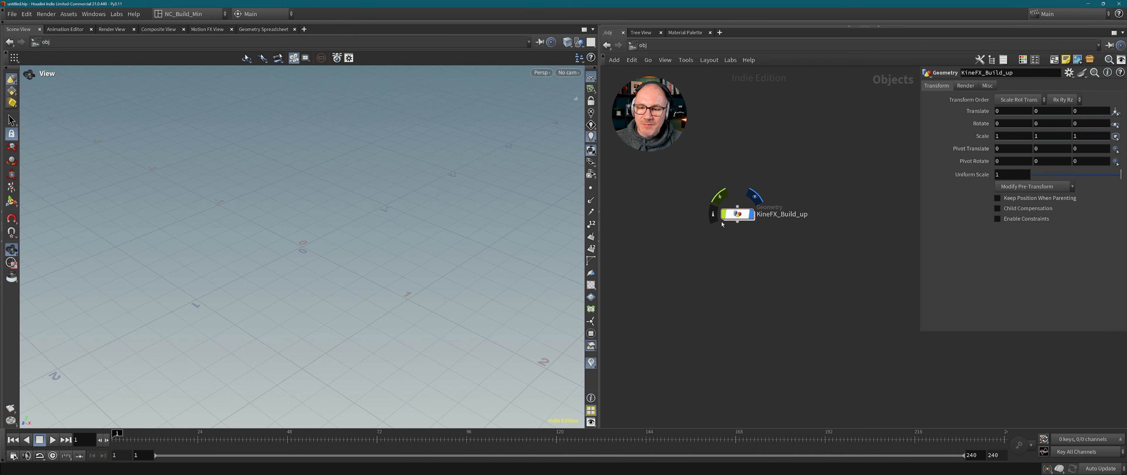
{"action": "double_click", "coordinate": [740, 215]}
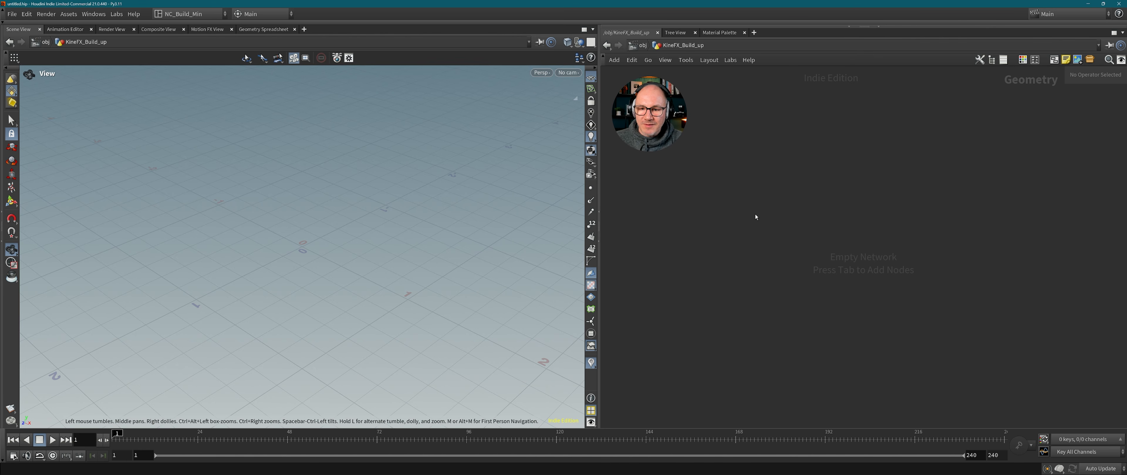
{"action": "key", "text": "Tab"}
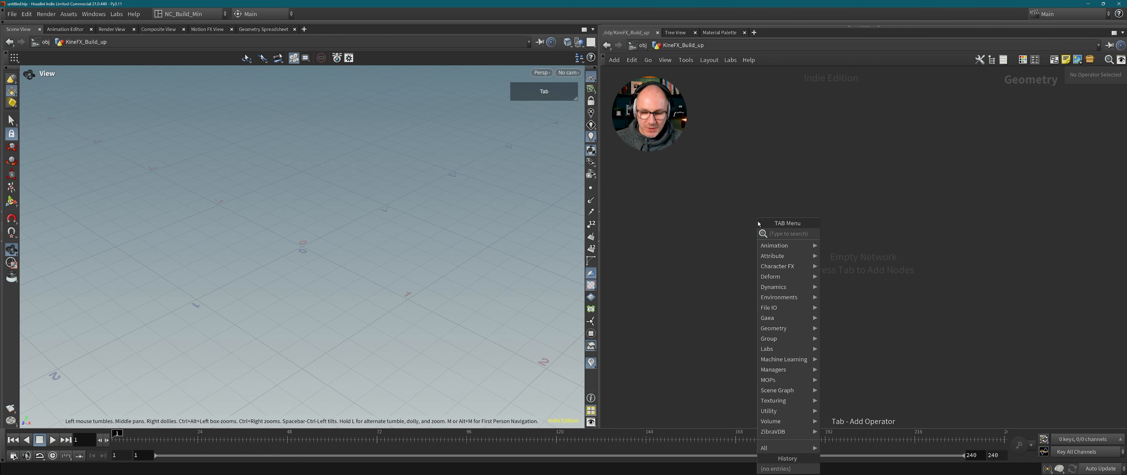
{"action": "type", "text": "rubber"}
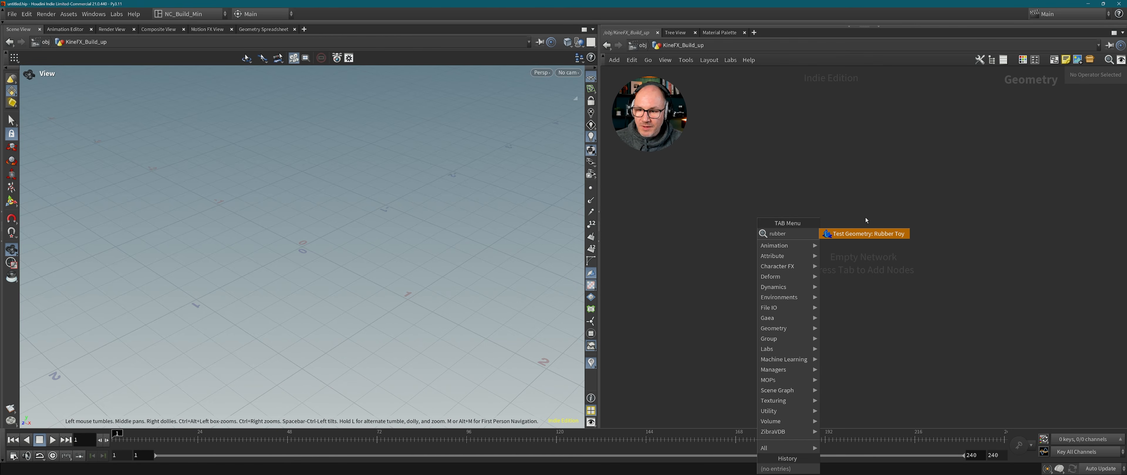
{"action": "left_click", "coordinate": [865, 234]}
{"action": "left_click", "coordinate": [774, 194]}
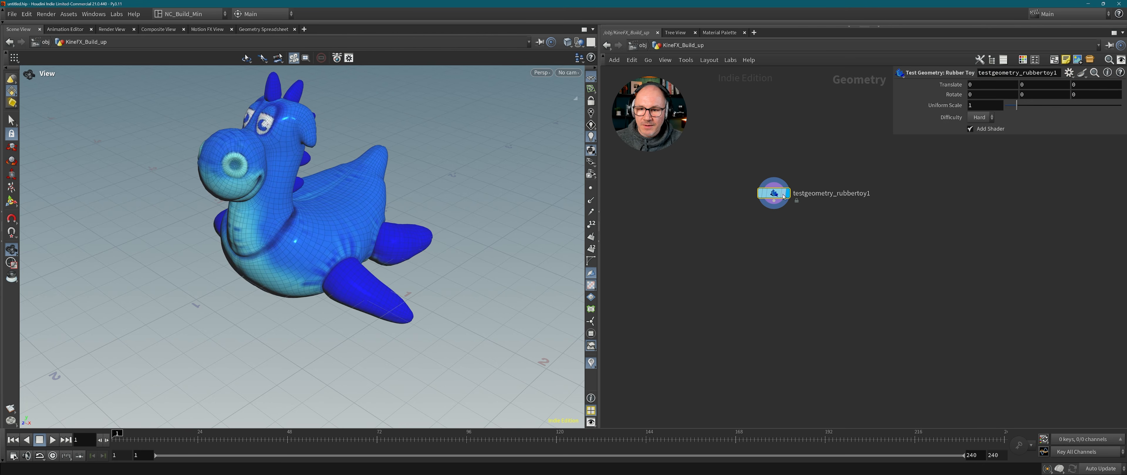
Add a Points from Volume node below the rubber toy, wire the toy into it and display its result.
{"action": "right_click_drag", "start_coordinate": [289, 219], "coordinate": [298, 220], "text": "alt"}
{"action": "left_click_drag", "start_coordinate": [297, 219], "coordinate": [342, 236], "text": "alt"}
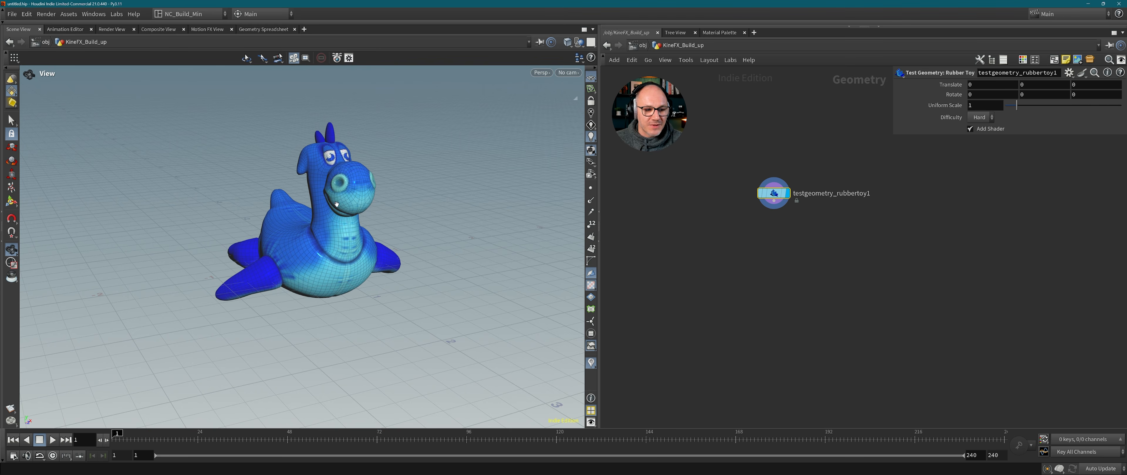
{"action": "left_click_drag", "start_coordinate": [337, 204], "coordinate": [287, 196], "text": "alt"}
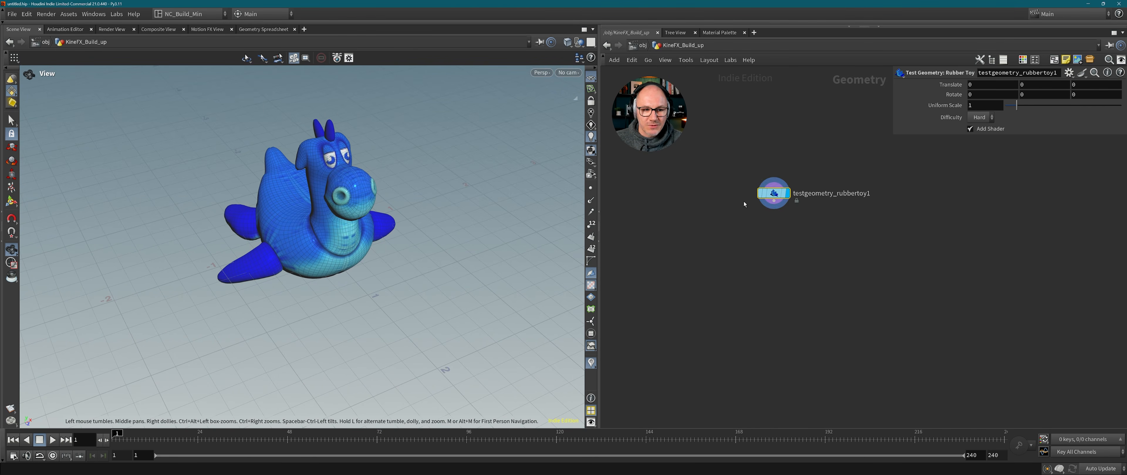
{"action": "scroll", "coordinate": [763, 214], "scroll_direction": "up", "scroll_amount": 1}
{"action": "scroll", "coordinate": [779, 222], "scroll_direction": "up", "scroll_amount": 2}
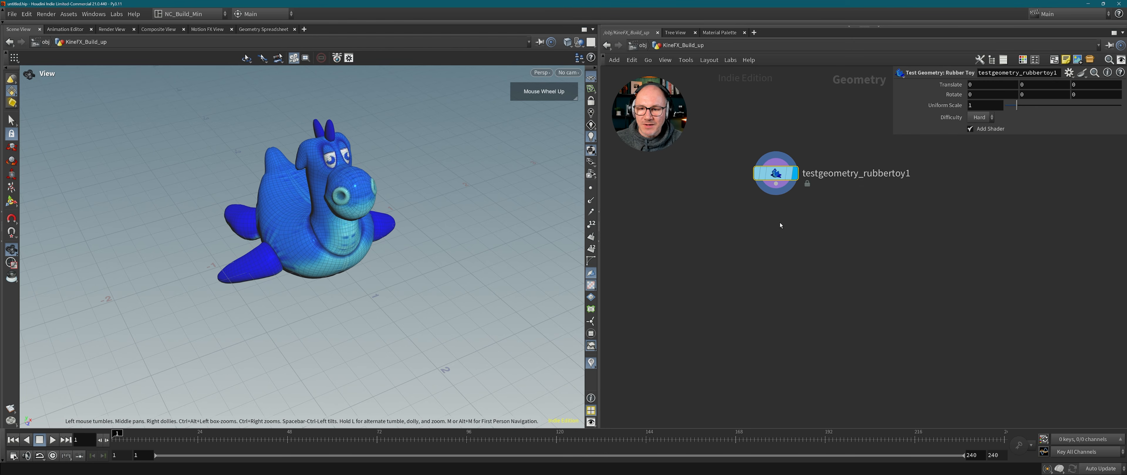
{"action": "middle_click_drag", "start_coordinate": [776, 206], "coordinate": [776, 229]}
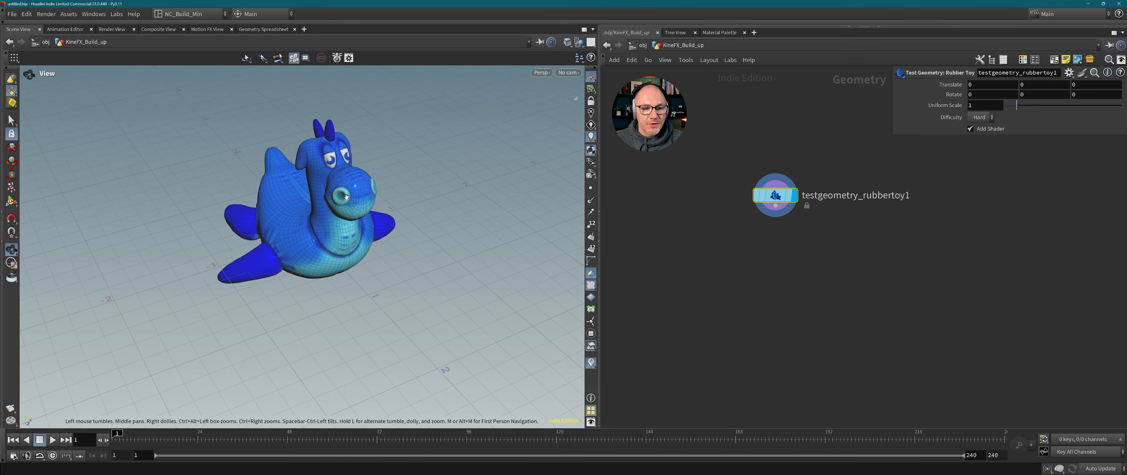
{"action": "key", "text": "Tab"}
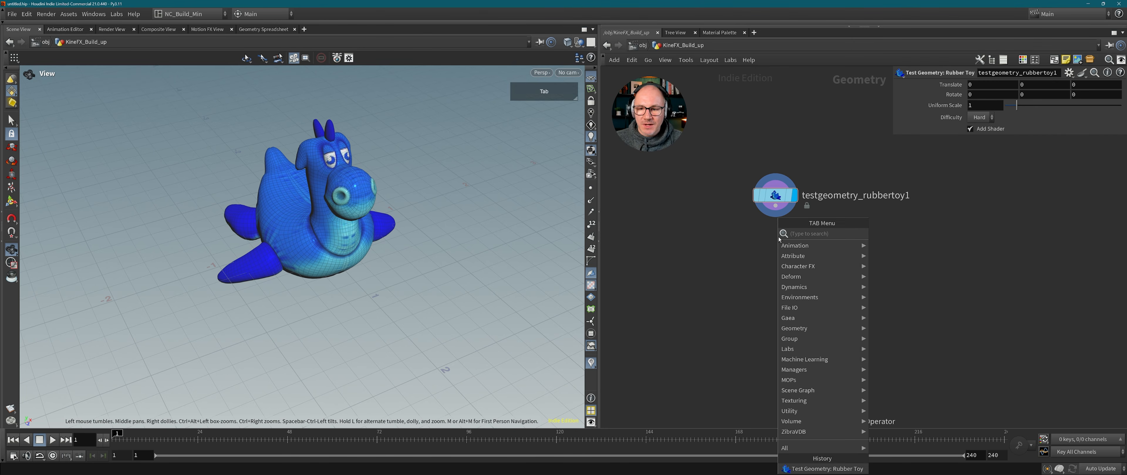
{"action": "type", "text": "poi vol"}
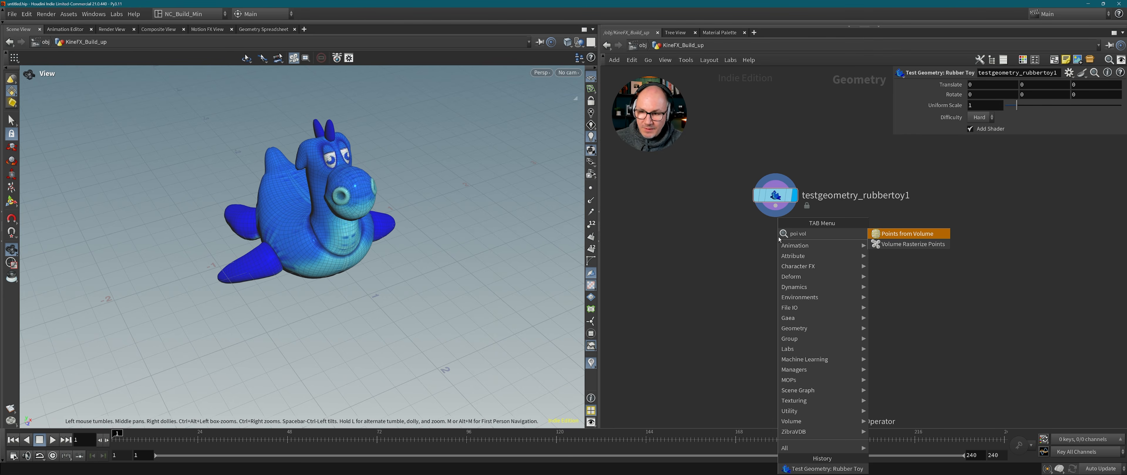
{"action": "key", "text": "Down"}
{"action": "key", "text": "Return"}
{"action": "left_click", "coordinate": [776, 247]}
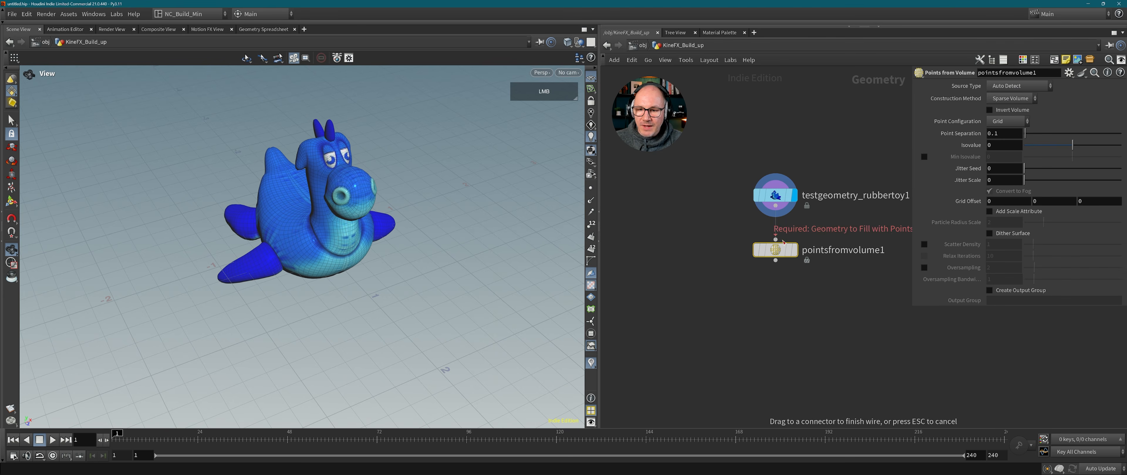
{"action": "left_click", "coordinate": [797, 253]}
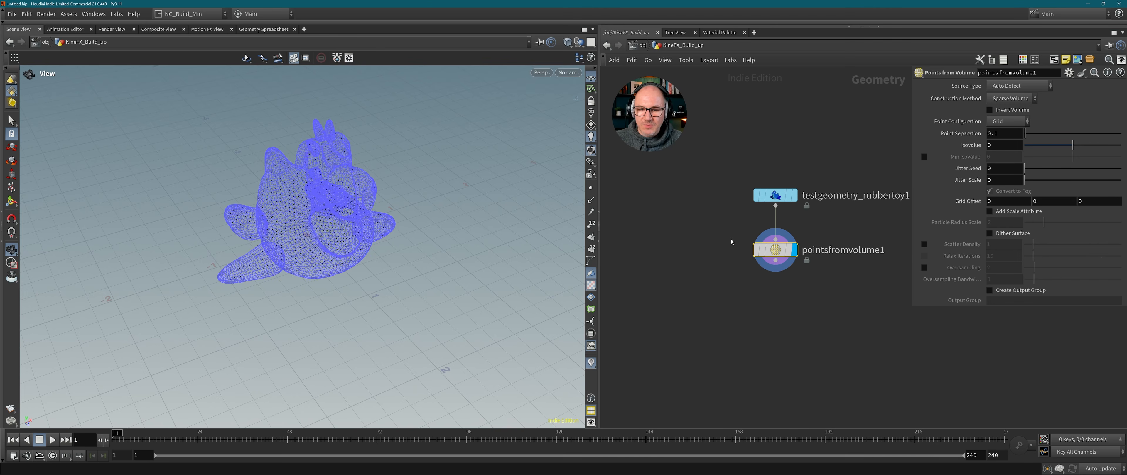
Set the Points from Volume node's Point Separation to 0.05 and shift the node slightly aside in the network.
{"action": "left_click_drag", "start_coordinate": [357, 222], "coordinate": [294, 205]}
{"action": "scroll", "coordinate": [399, 203], "scroll_direction": "up", "scroll_amount": 5}
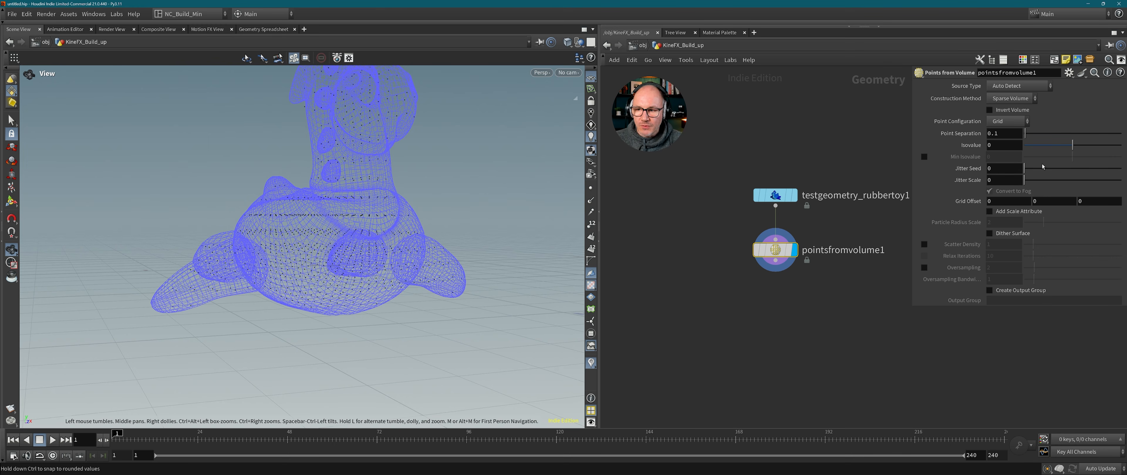
{"action": "left_click_drag", "start_coordinate": [775, 250], "coordinate": [805, 245]}
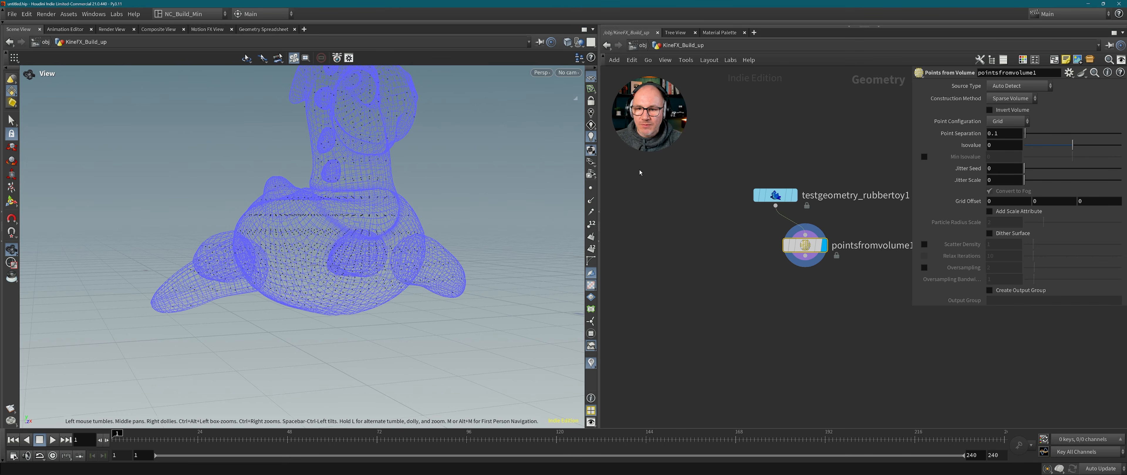
{"action": "right_click_drag", "start_coordinate": [370, 197], "coordinate": [337, 181]}
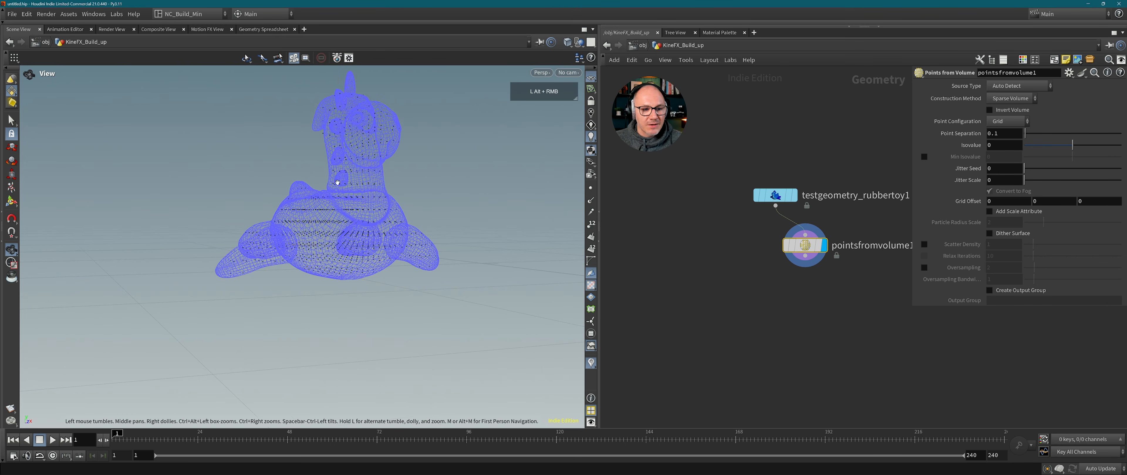
{"action": "double_click", "coordinate": [1000, 133]}
{"action": "type", "text": "05"}
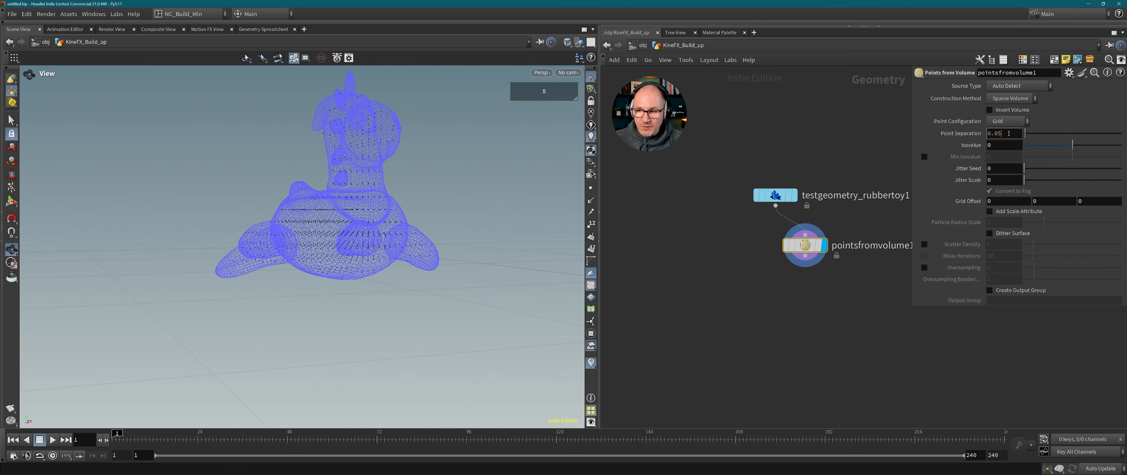
{"action": "key", "text": "Return"}
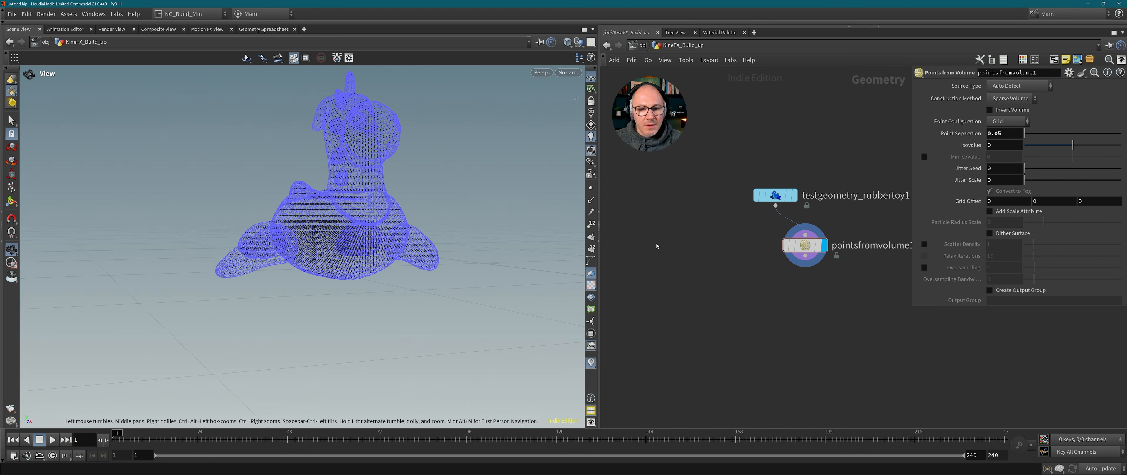
{"action": "left_click_drag", "start_coordinate": [805, 245], "coordinate": [805, 251]}
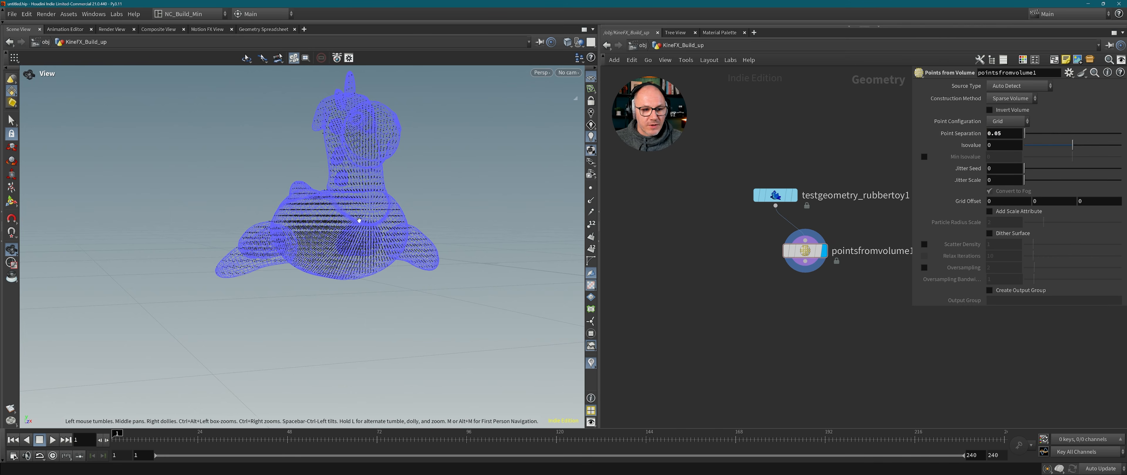
Add a Copy to Points node and wire the Points from Volume output into its second input.
{"action": "key", "text": "Tab"}
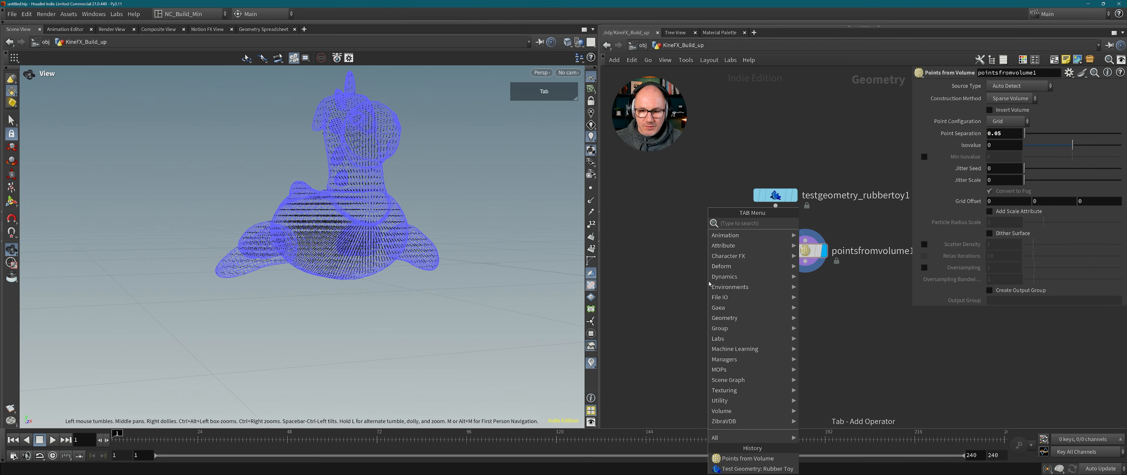
{"action": "type", "text": "copy to p"}
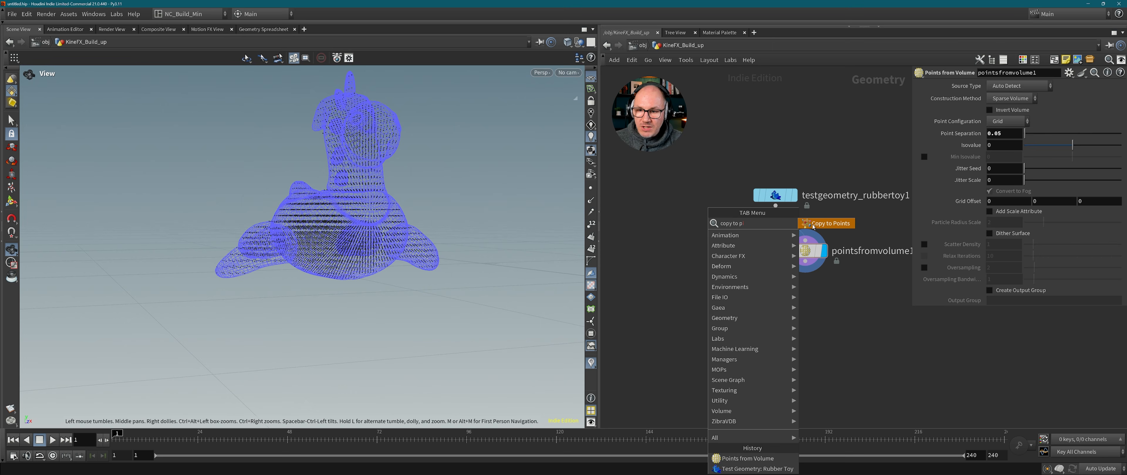
{"action": "left_click", "coordinate": [825, 223]}
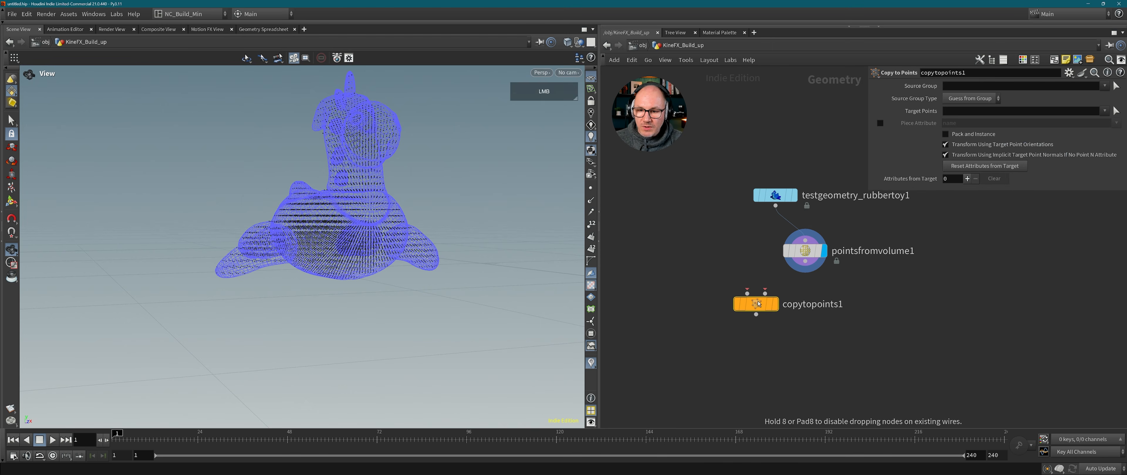
{"action": "left_click", "coordinate": [756, 312]}
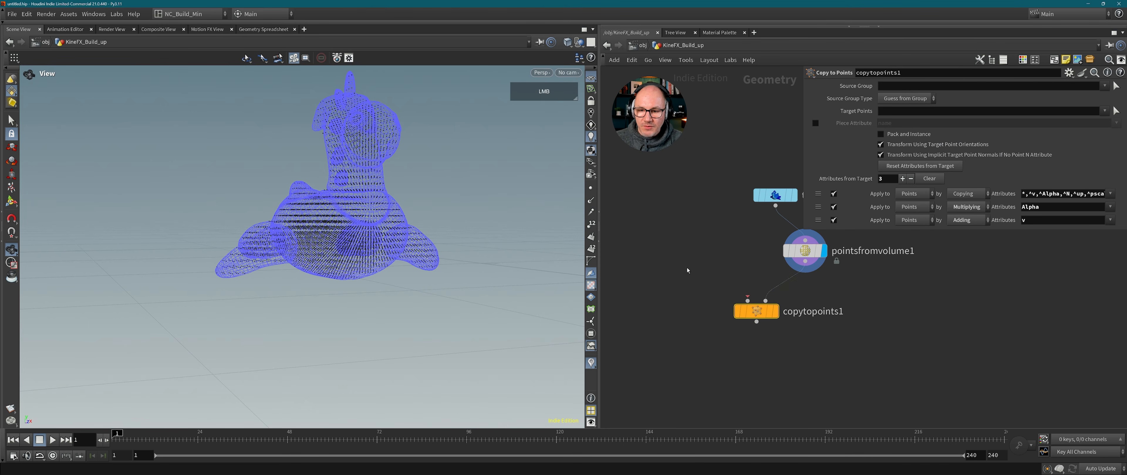
Add a Box node and wire it into the first input of the Copy to Points node.
{"action": "key", "text": "Tab"}
{"action": "type", "text": "box"}
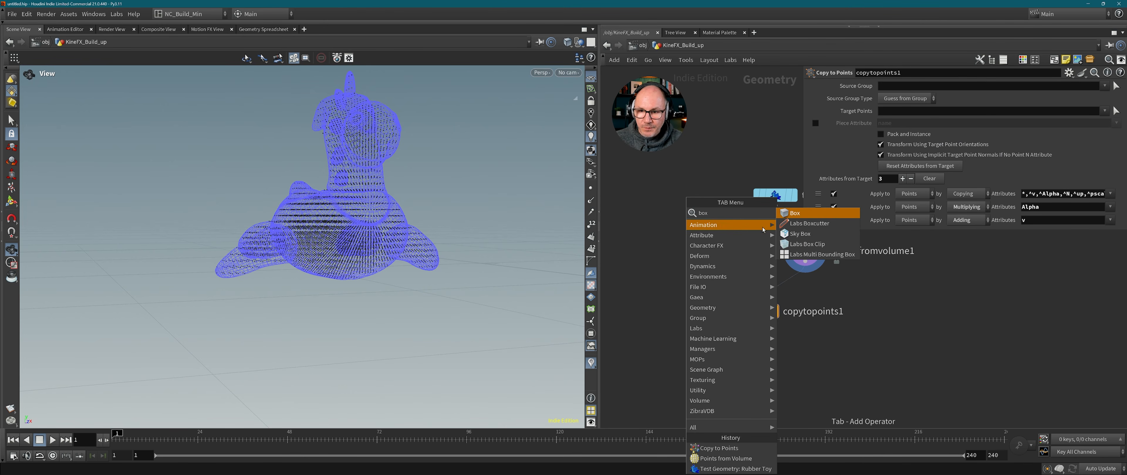
{"action": "key", "text": "Return"}
{"action": "left_click", "coordinate": [688, 244]}
{"action": "left_click_drag", "start_coordinate": [692, 258], "coordinate": [745, 306]}
Enable Pack and Instance on the Copy to Points node and display its result.
{"action": "left_click", "coordinate": [756, 311]}
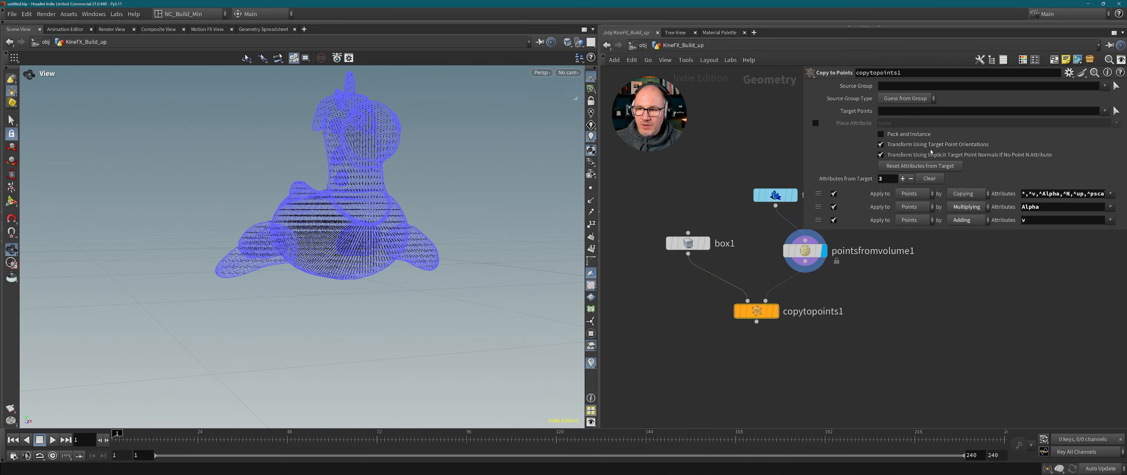
{"action": "left_click", "coordinate": [887, 135]}
{"action": "left_click", "coordinate": [776, 311]}
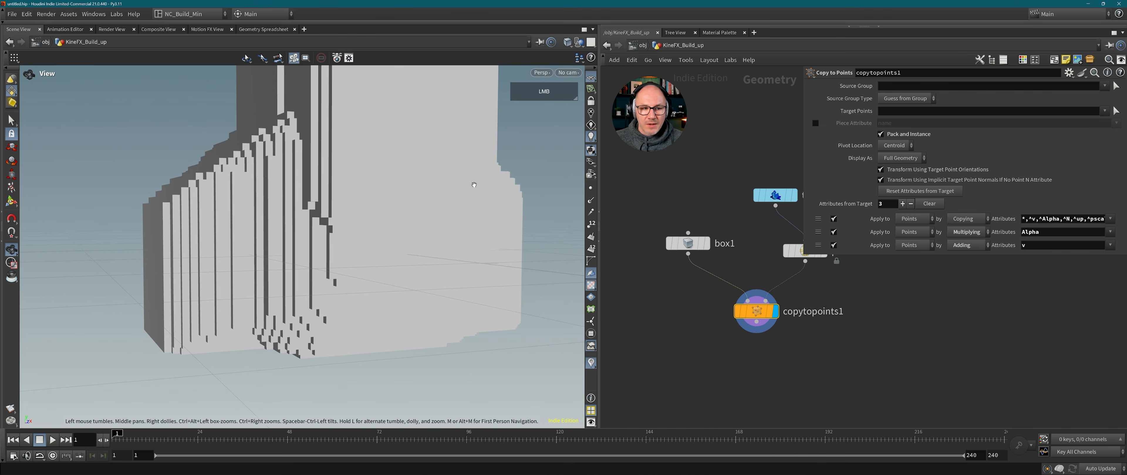
Link the box's Uniform Scale to the Point Separation of the Points from Volume node with a relative reference.
{"action": "middle_click_drag", "start_coordinate": [844, 326], "coordinate": [804, 390]}
{"action": "left_click", "coordinate": [765, 315]}
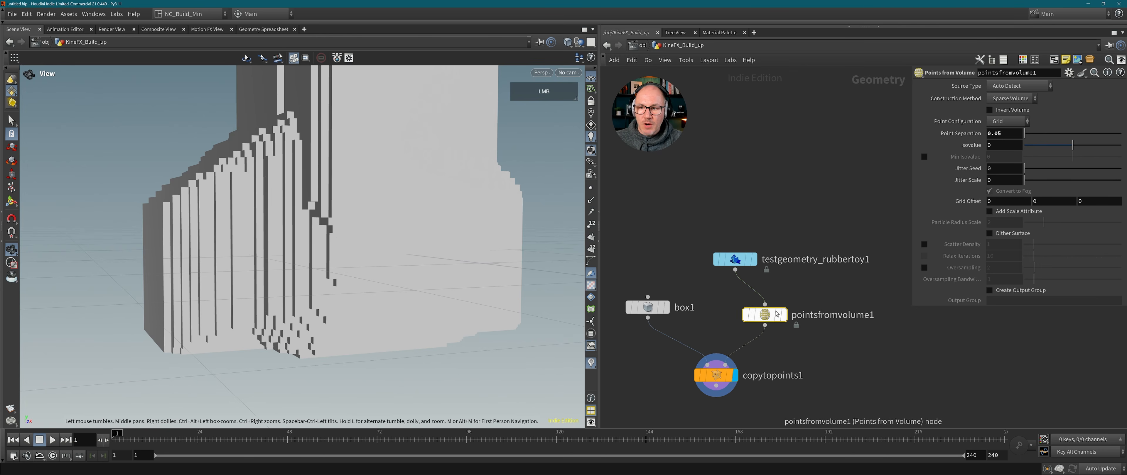
{"action": "right_click", "coordinate": [957, 137]}
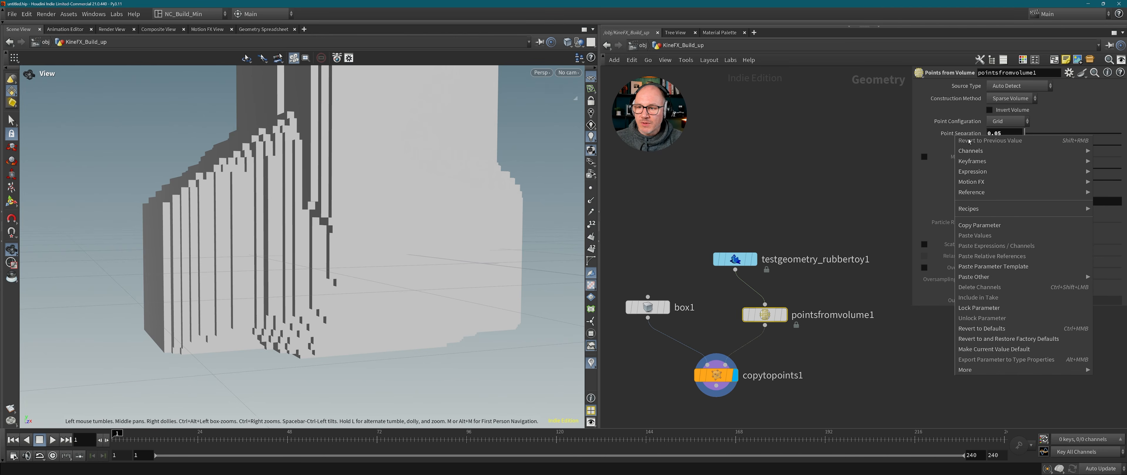
{"action": "left_click", "coordinate": [983, 225]}
{"action": "left_click", "coordinate": [650, 307]}
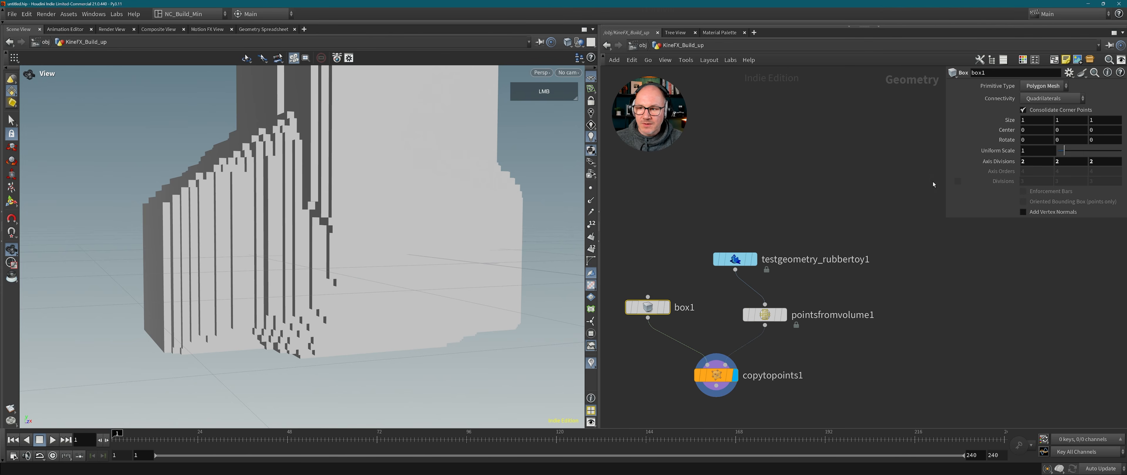
{"action": "right_click", "coordinate": [997, 154]}
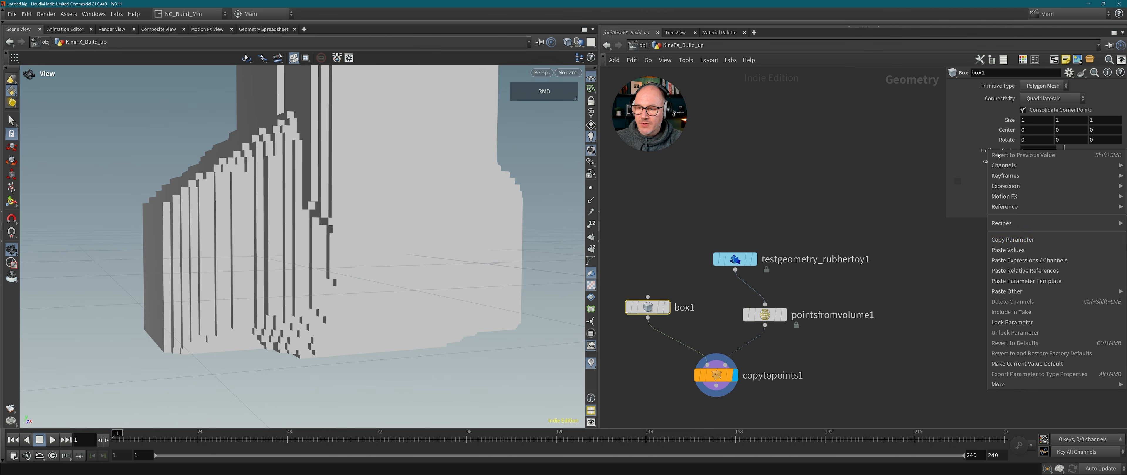
{"action": "left_click", "coordinate": [1025, 271]}
Test a Point Separation of 0.1 on the Points from Volume node and restore it to 0.05.
{"action": "left_click", "coordinate": [775, 309]}
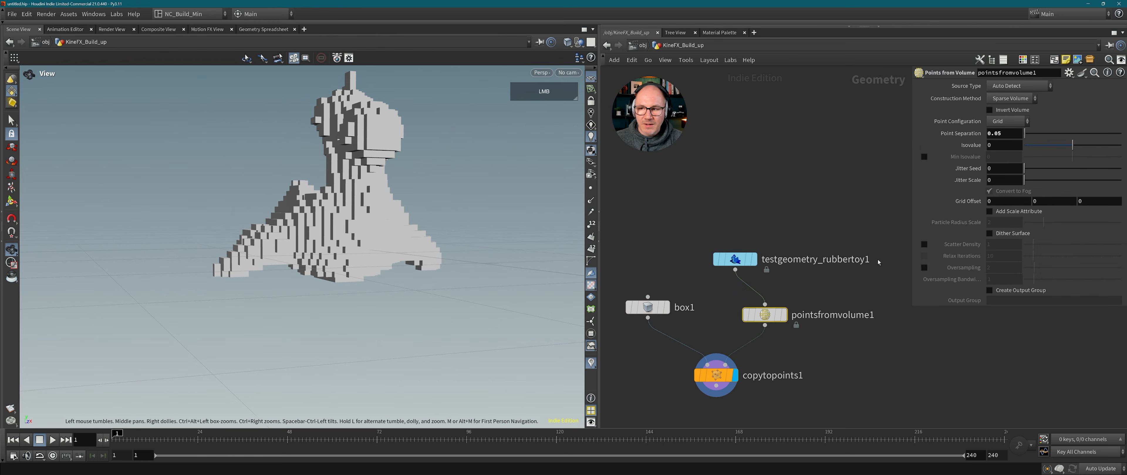
{"action": "double_click", "coordinate": [1005, 139]}
{"action": "left_click", "coordinate": [943, 369]}
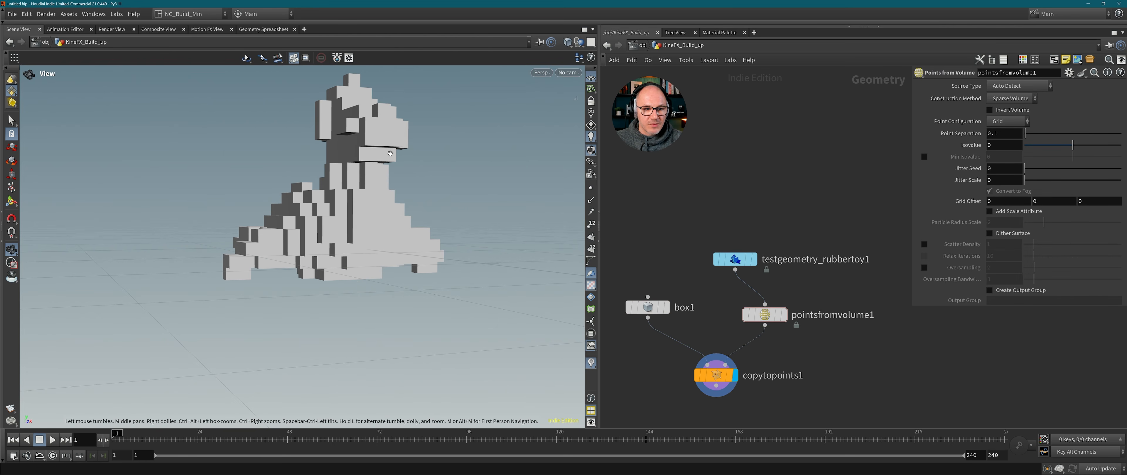
{"action": "double_click", "coordinate": [996, 134]}
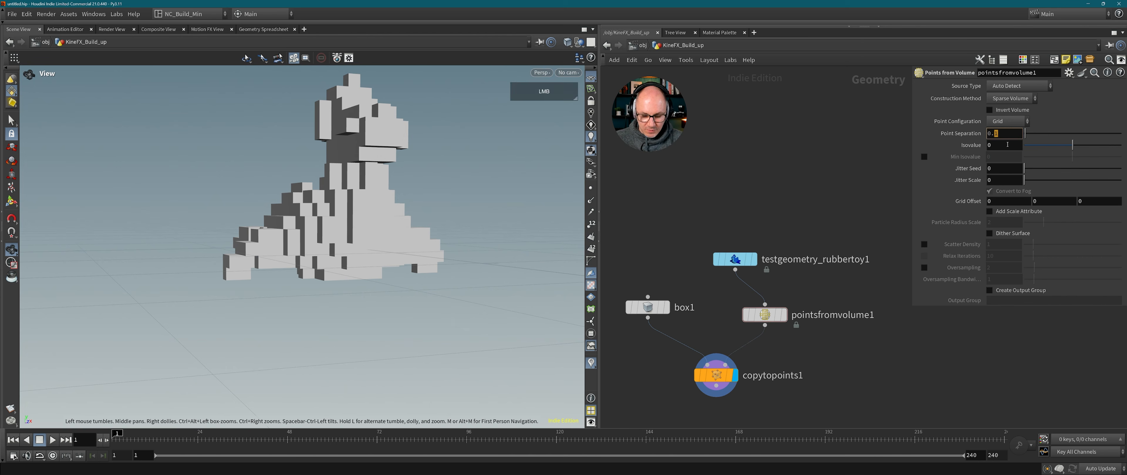
{"action": "type", "text": "0.05"}
{"action": "left_click", "coordinate": [951, 391]}
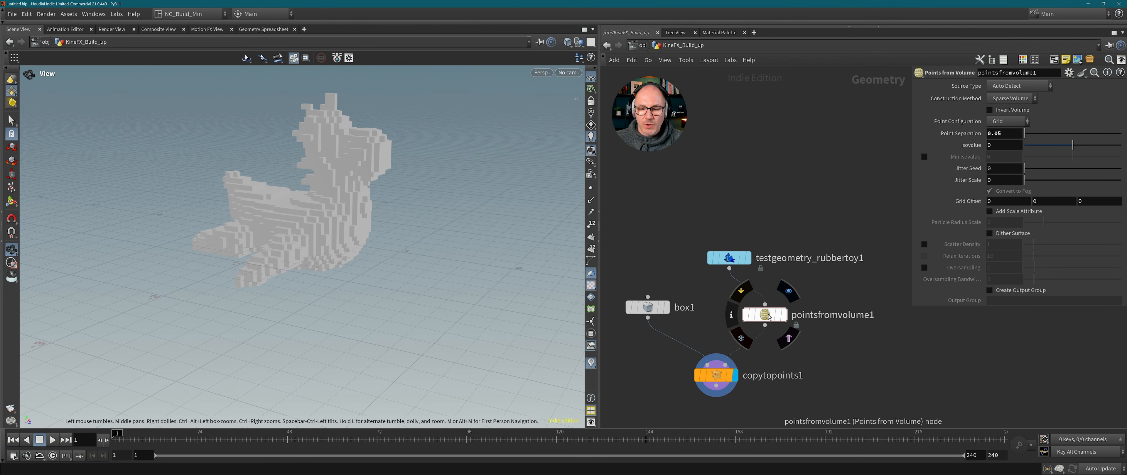
Move the Box and Copy to Points nodes aside and display the Points from Volume node.
{"action": "left_click_drag", "start_coordinate": [623, 297], "coordinate": [677, 363]}
{"action": "middle_click_drag", "start_coordinate": [762, 325], "coordinate": [703, 217]}
{"action": "left_click", "coordinate": [725, 209]}
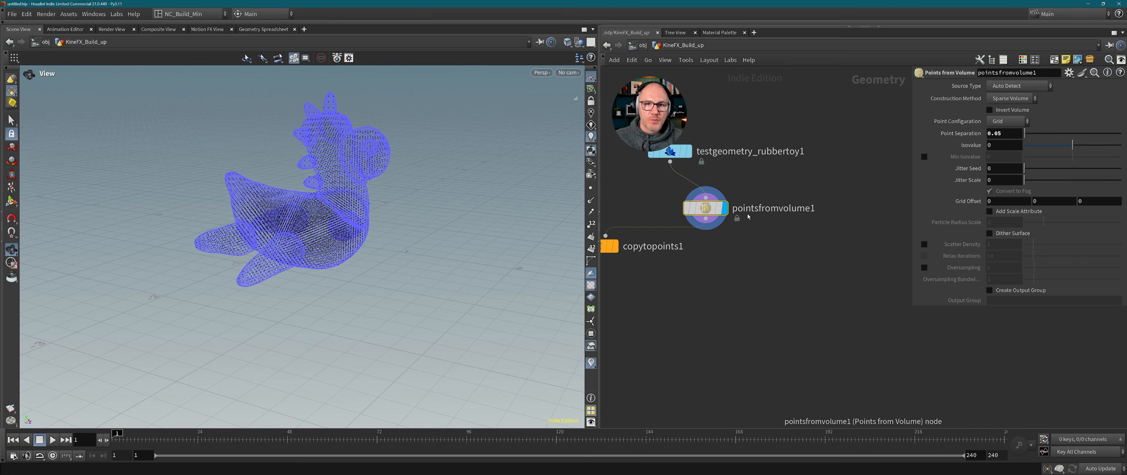
Add a Group node below Points from Volume, wire the points into it and display it.
{"action": "key", "text": "Tab"}
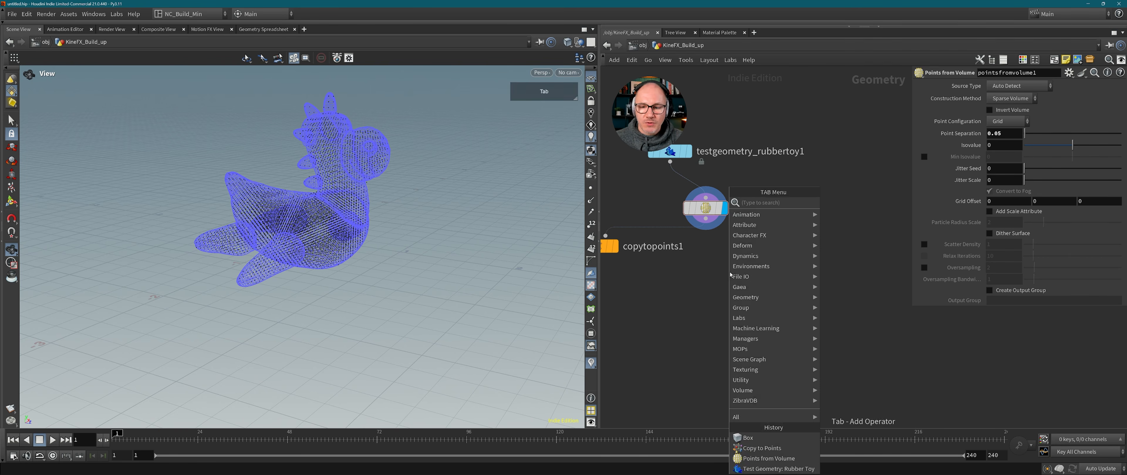
{"action": "type", "text": "grou"}
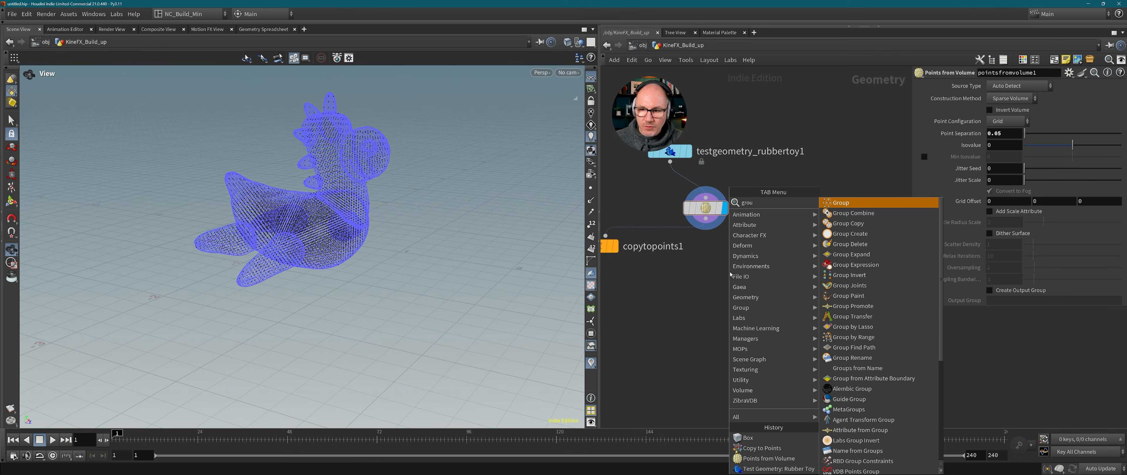
{"action": "key", "text": "Return"}
{"action": "left_click", "coordinate": [705, 267]}
{"action": "left_click_drag", "start_coordinate": [705, 219], "coordinate": [697, 258]}
{"action": "left_click", "coordinate": [724, 267]}
Set the group type to Points and name the group start.
{"action": "left_click", "coordinate": [1021, 98]}
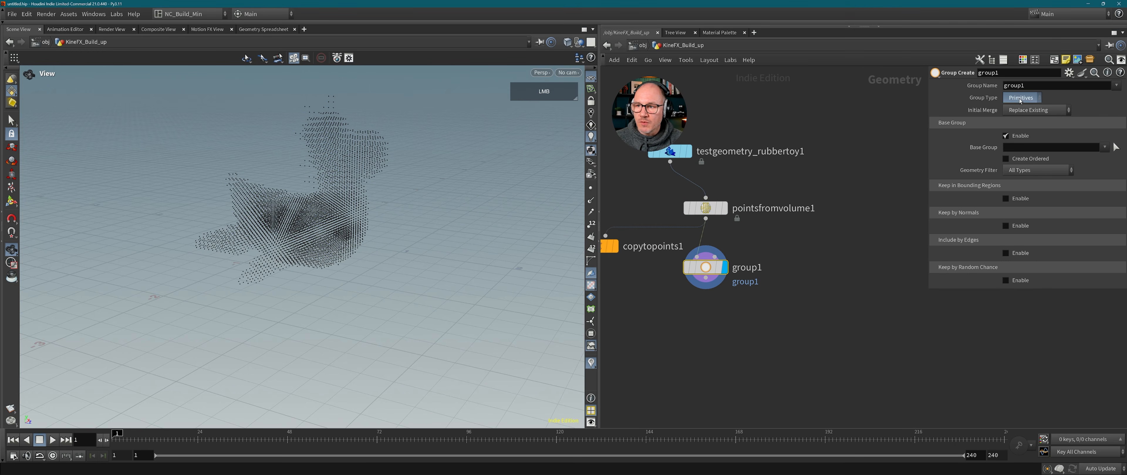
{"action": "left_click", "coordinate": [1019, 118]}
{"action": "type", "text": "start"}
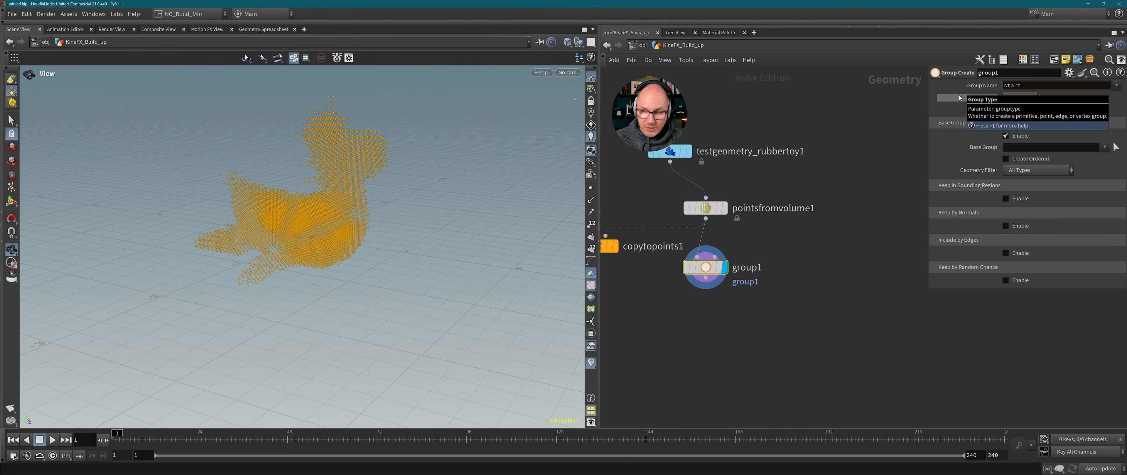
{"action": "key", "text": "Return"}
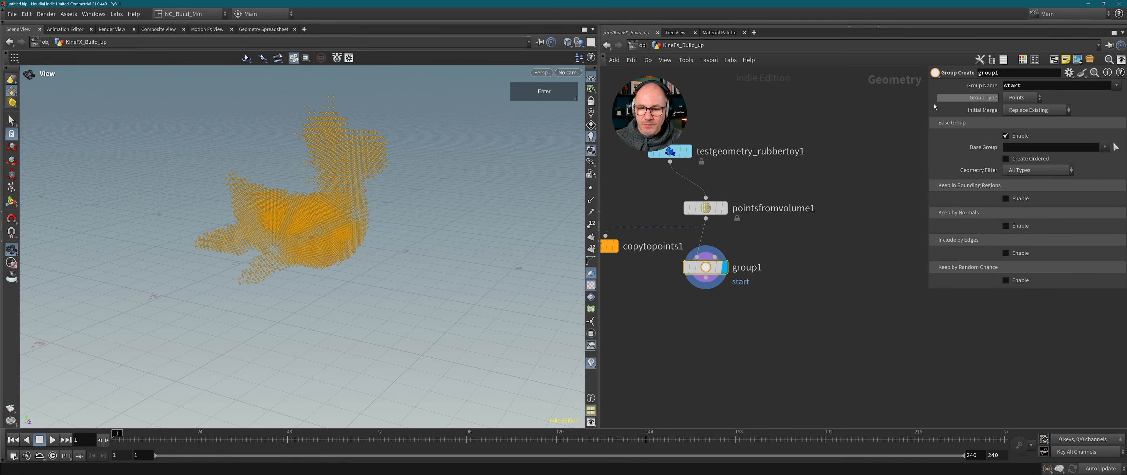
Disable the base group on the start group node and enable Keep in Bounding Regions.
{"action": "left_click_drag", "start_coordinate": [706, 267], "coordinate": [705, 277]}
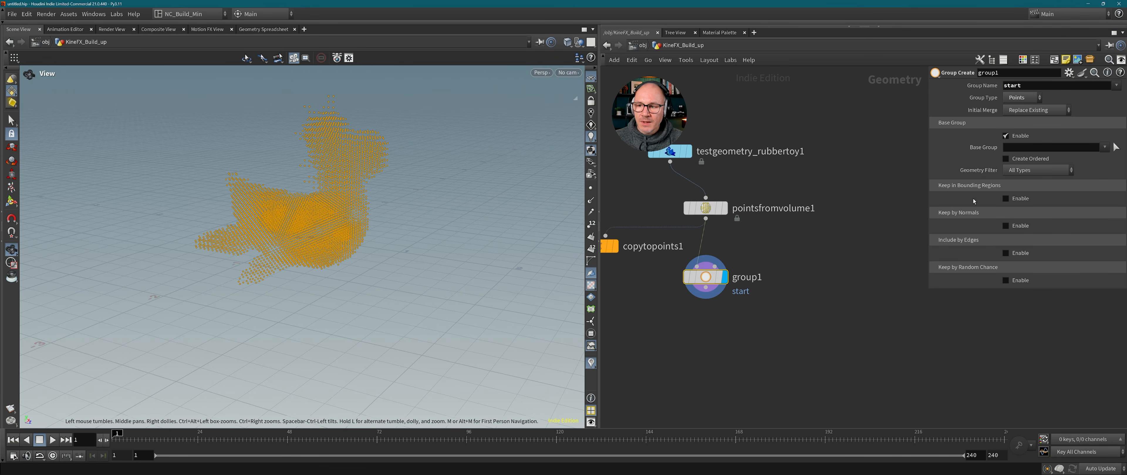
{"action": "left_click", "coordinate": [1006, 136]}
{"action": "left_click", "coordinate": [999, 163]}
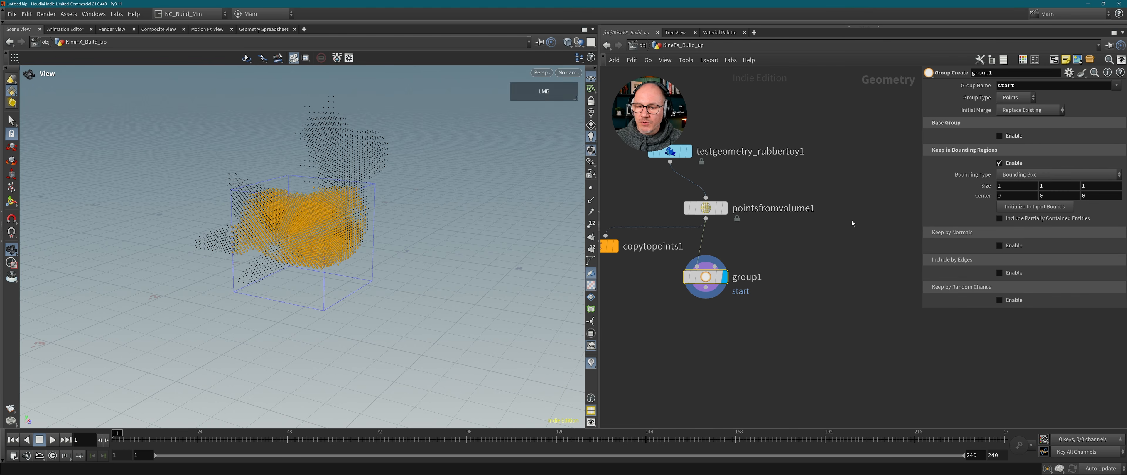
{"action": "left_click", "coordinate": [708, 282]}
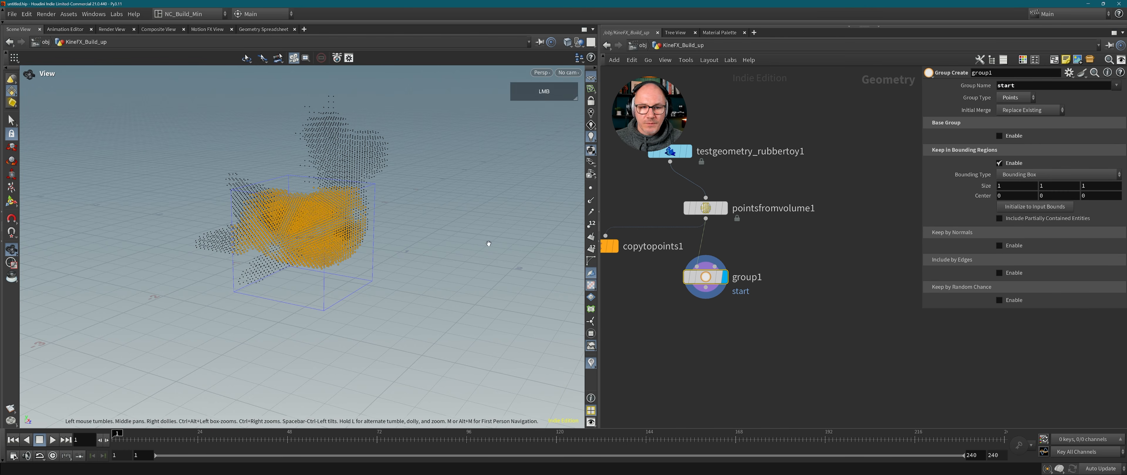
Shrink the start group's bounding box to about 0.33 × 0.26 × 0.26 at the toy's underside, centred at about -0.37 in Y.
{"action": "left_click", "coordinate": [11, 202]}
{"action": "left_click_drag", "start_coordinate": [273, 262], "coordinate": [309, 243], "text": "alt"}
{"action": "scroll", "coordinate": [309, 243], "scroll_direction": "up", "scroll_amount": 4}
{"action": "middle_click_drag", "start_coordinate": [309, 243], "coordinate": [433, 229], "text": "alt"}
{"action": "left_click_drag", "start_coordinate": [388, 123], "coordinate": [429, 333]}
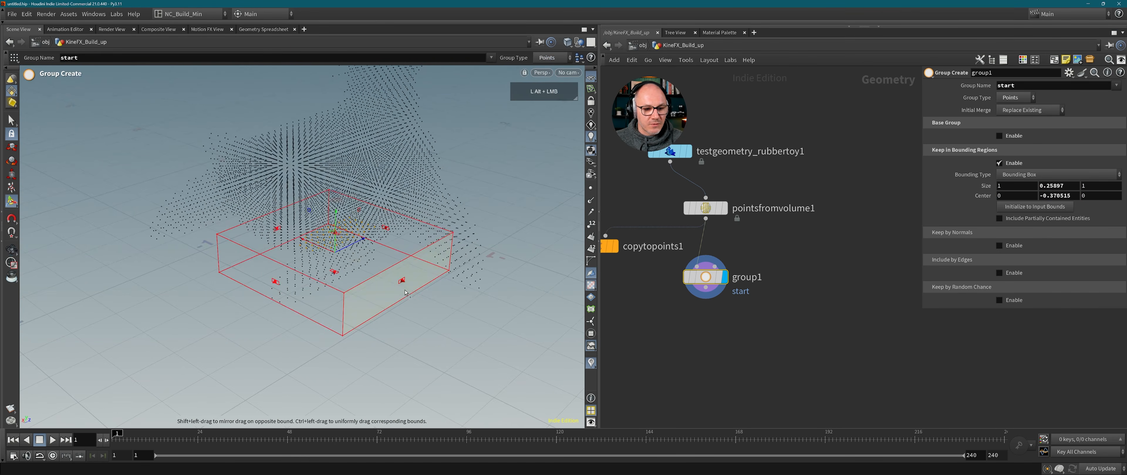
{"action": "left_click_drag", "start_coordinate": [401, 282], "coordinate": [327, 280], "text": "shift"}
{"action": "left_click_drag", "start_coordinate": [333, 205], "coordinate": [388, 221], "text": "shift"}
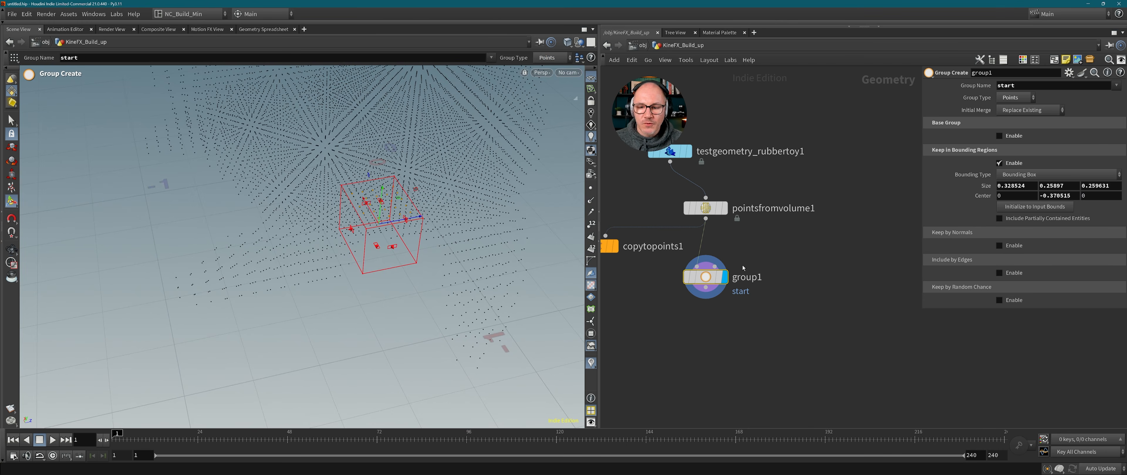
Add a second Group Create node below the start group, wire it in and display it.
{"action": "middle_click_drag", "start_coordinate": [758, 330], "coordinate": [760, 304]}
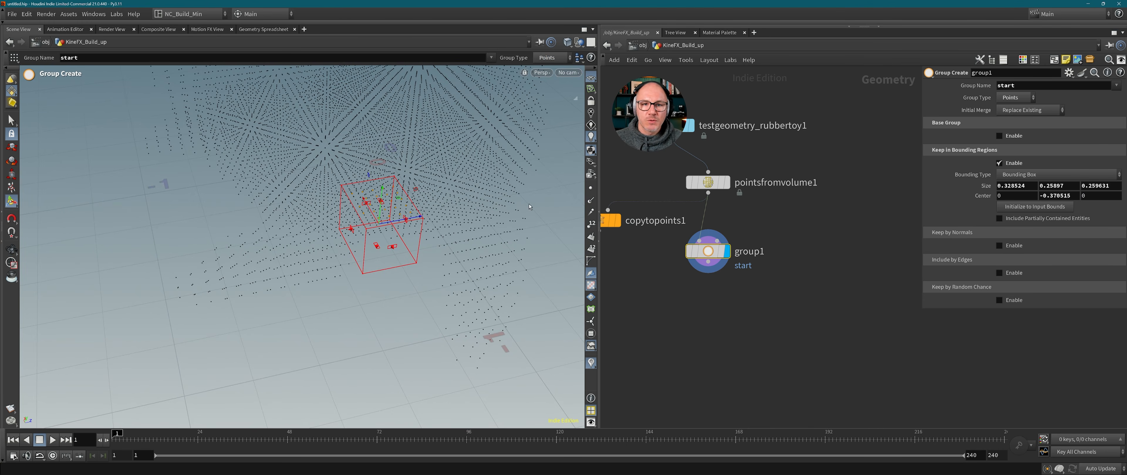
{"action": "middle_click_drag", "start_coordinate": [529, 206], "coordinate": [415, 221], "text": "alt"}
{"action": "left_click_drag", "start_coordinate": [430, 193], "coordinate": [389, 271], "text": "alt"}
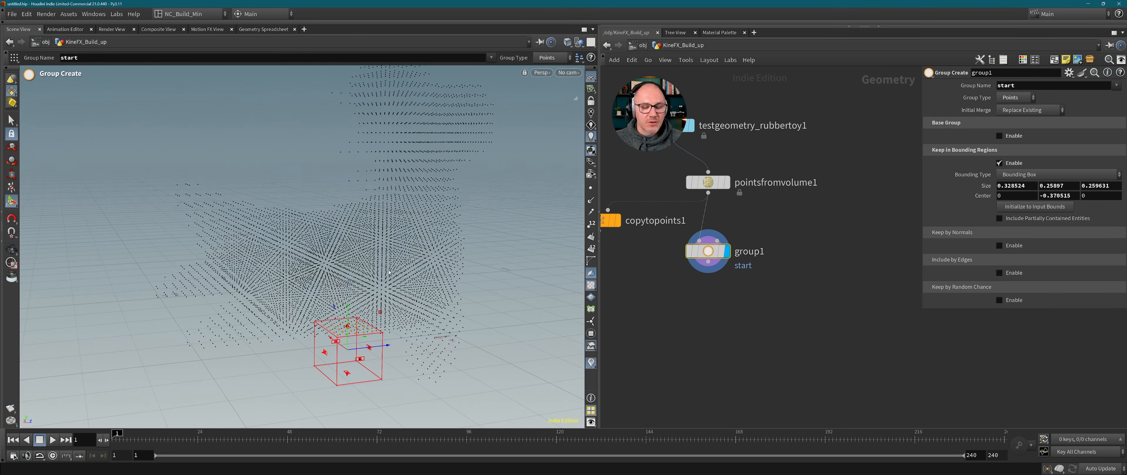
{"action": "key", "text": "Tab"}
{"action": "type", "text": "go"}
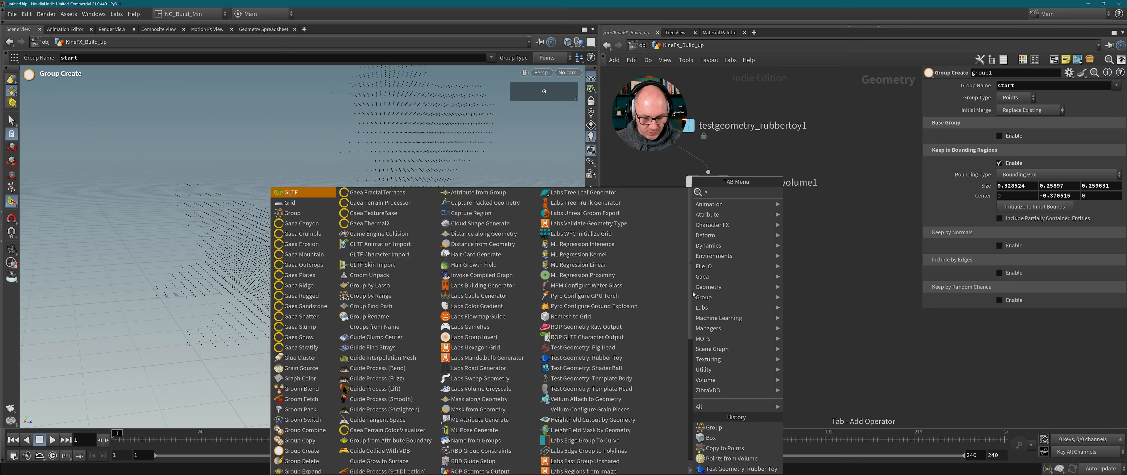
{"action": "key", "text": "BackSpace"}
{"action": "key", "text": "BackSpace"}
{"action": "type", "text": "grou"}
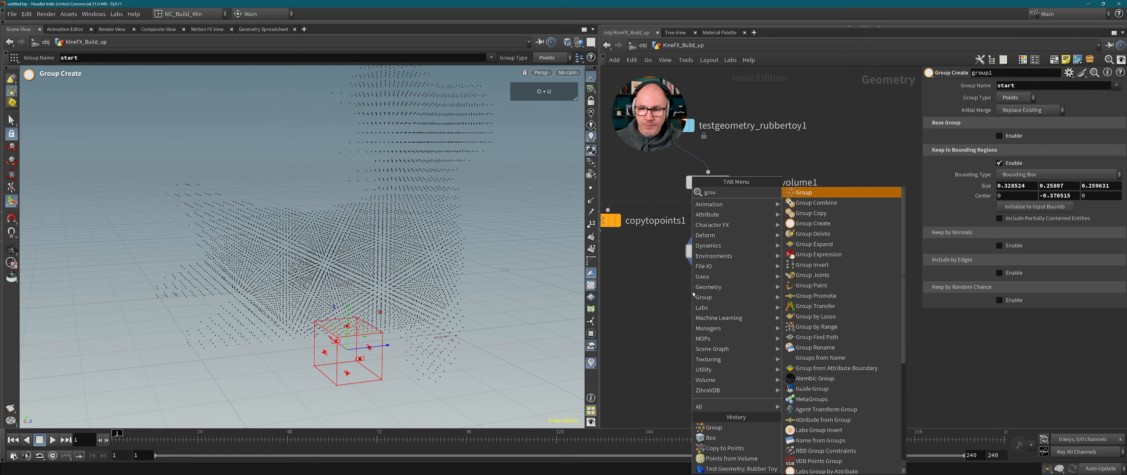
{"action": "left_click", "coordinate": [812, 224]}
{"action": "left_click", "coordinate": [703, 302]}
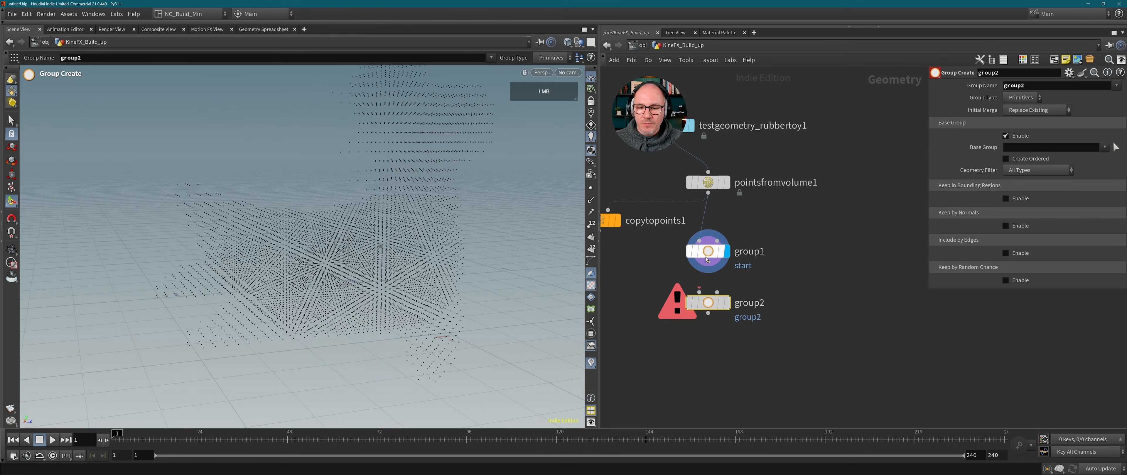
{"action": "left_click_drag", "start_coordinate": [699, 294], "coordinate": [699, 294]}
{"action": "left_click", "coordinate": [726, 303]}
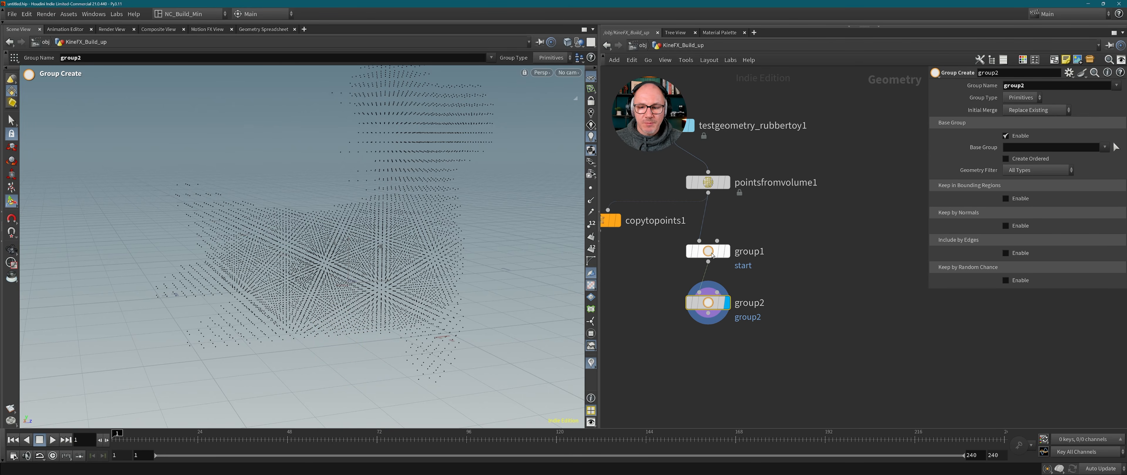
Name the second group end and set its group type to Points.
{"action": "double_click", "coordinate": [1030, 87]}
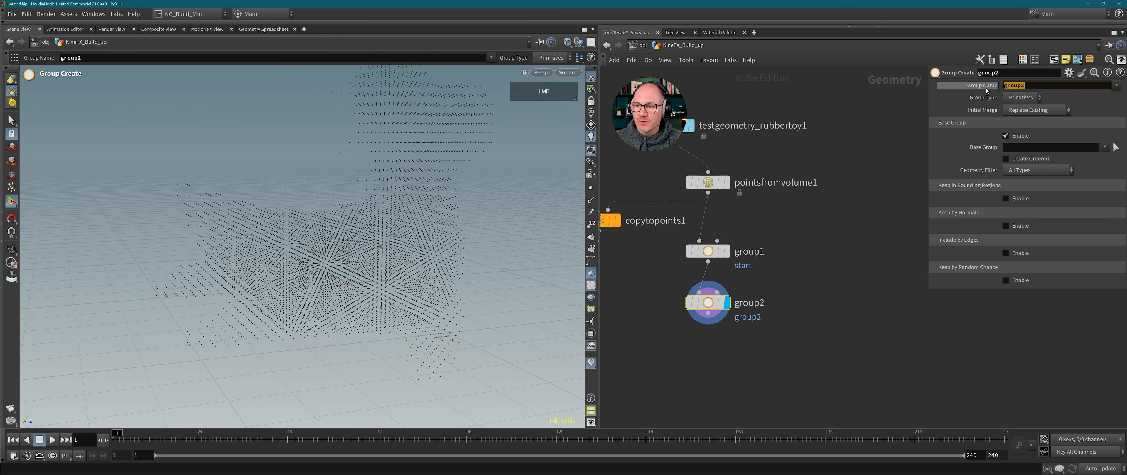
{"action": "type", "text": "end"}
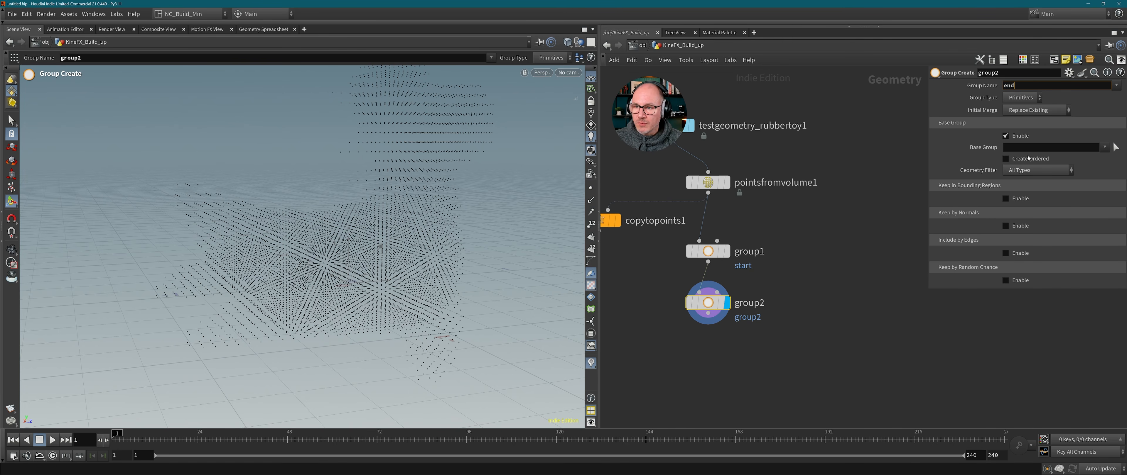
{"action": "left_click", "coordinate": [1023, 97]}
{"action": "left_click", "coordinate": [1022, 116]}
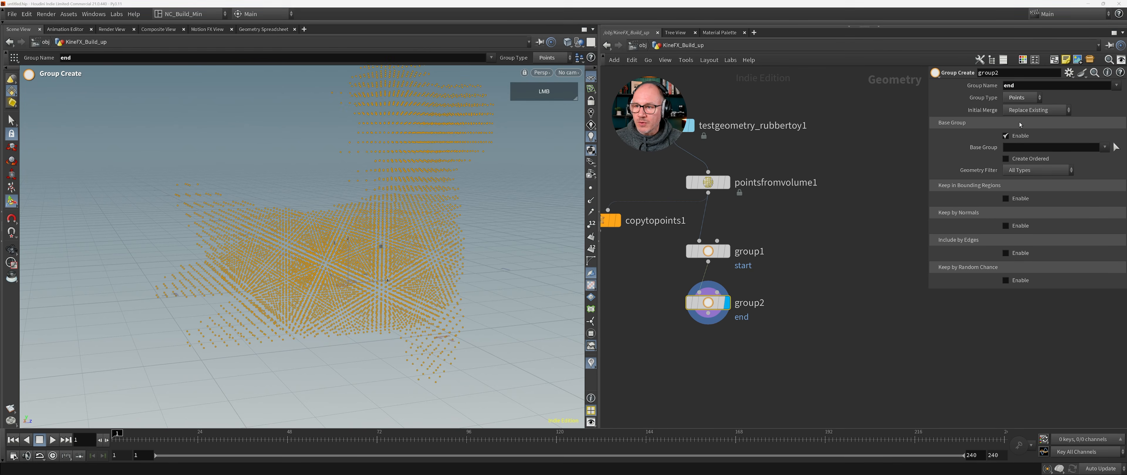
Set the end group's Base Group to !start so it holds every point outside the start group.
{"action": "key", "text": "shift"}
{"action": "left_click", "coordinate": [1023, 150]}
{"action": "type", "text": "!"}
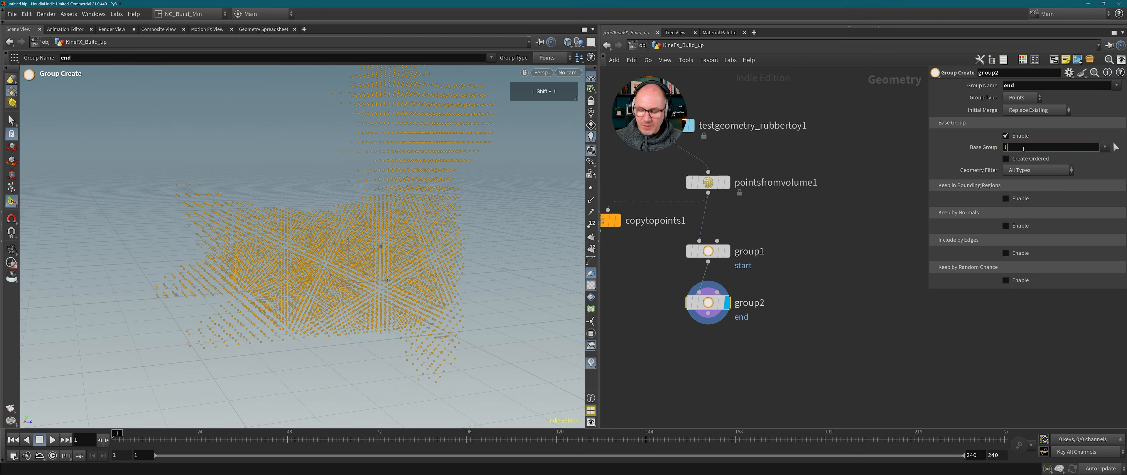
{"action": "type", "text": "start"}
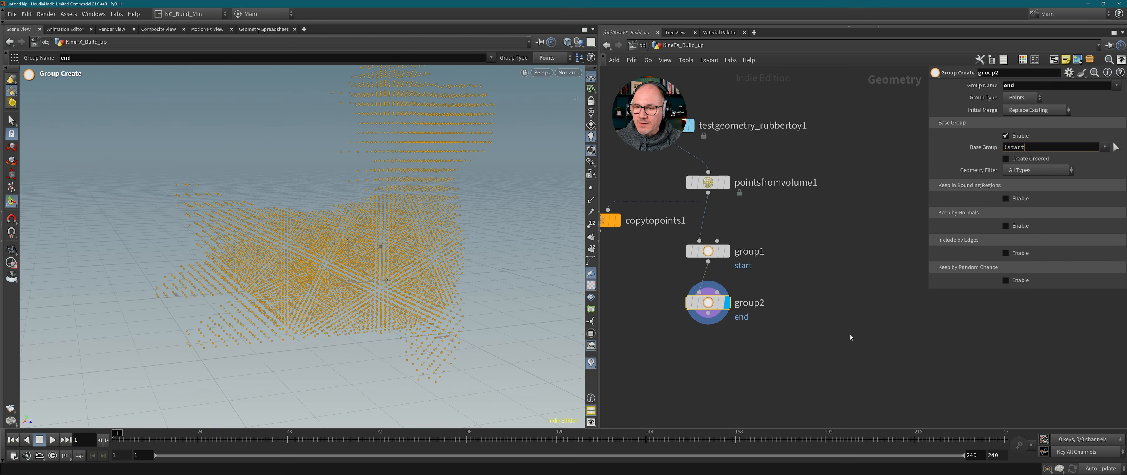
{"action": "key", "text": "Return"}
{"action": "left_click_drag", "start_coordinate": [393, 284], "coordinate": [337, 388], "text": "alt"}
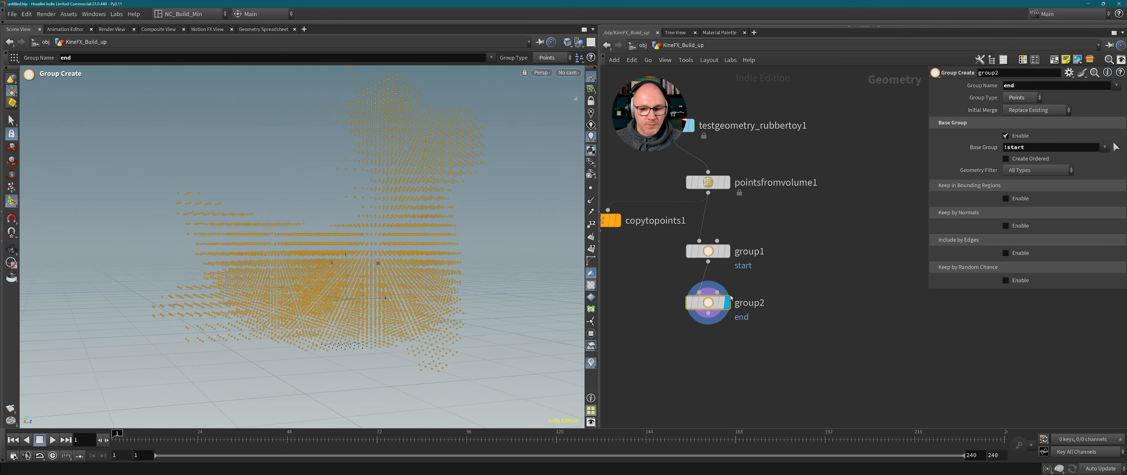
Add a Connect Adjacent Pieces node below the end group node, wire it in and display it.
{"action": "middle_click_drag", "start_coordinate": [777, 347], "coordinate": [804, 270]}
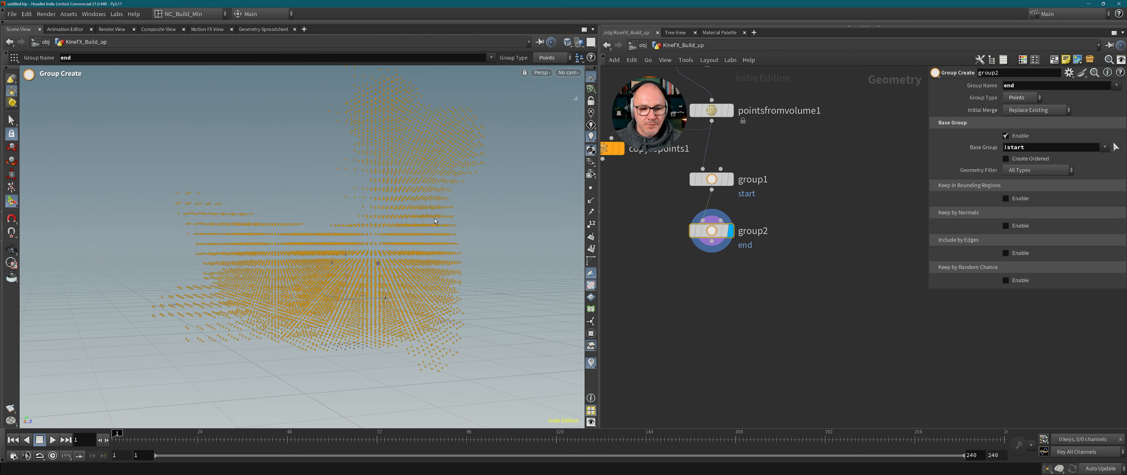
{"action": "left_click_drag", "start_coordinate": [435, 220], "coordinate": [259, 217], "text": "alt"}
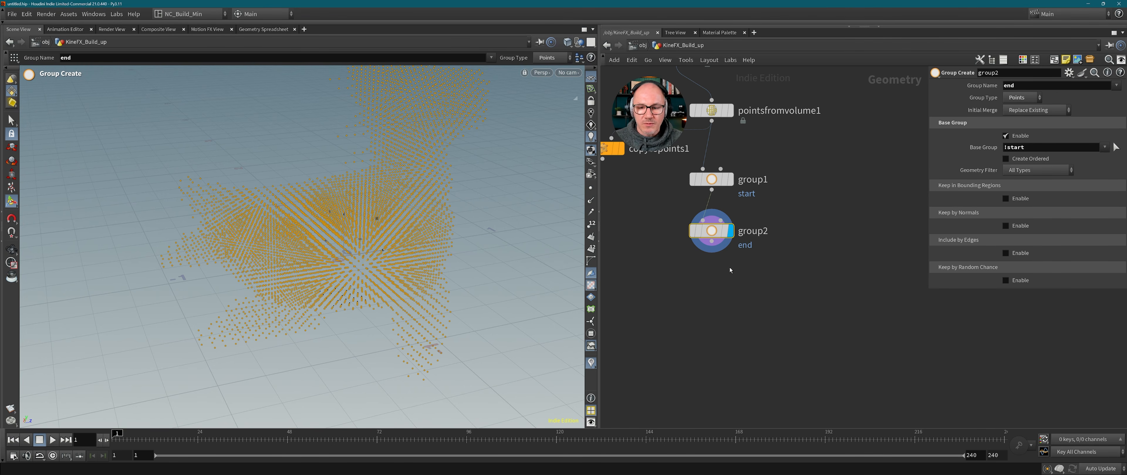
{"action": "key", "text": "Tab"}
{"action": "type", "text": "connec"}
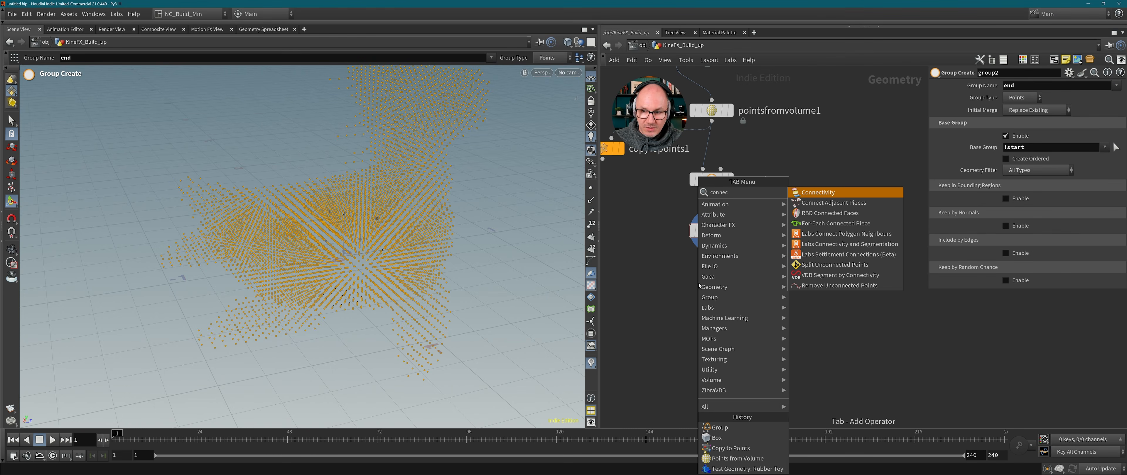
{"action": "left_click", "coordinate": [820, 203]}
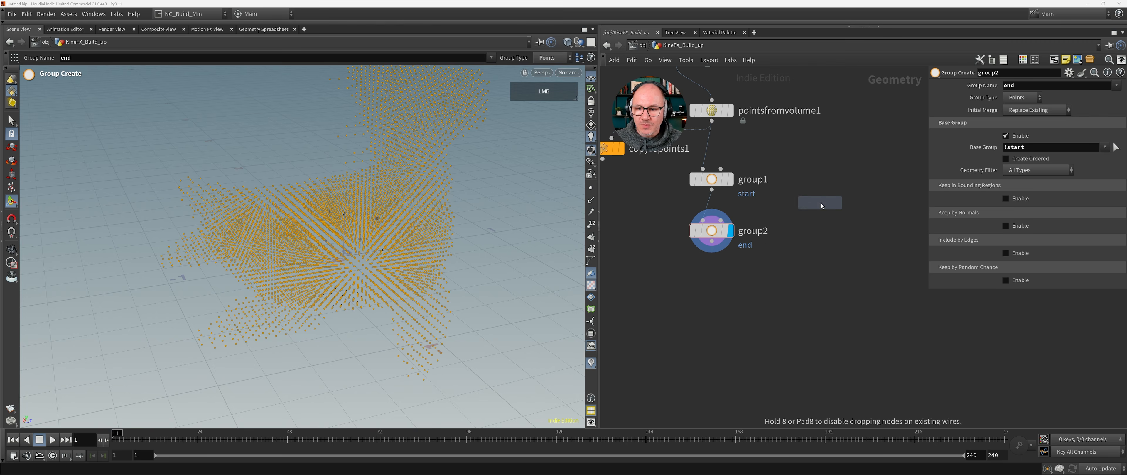
{"action": "left_click", "coordinate": [716, 287]}
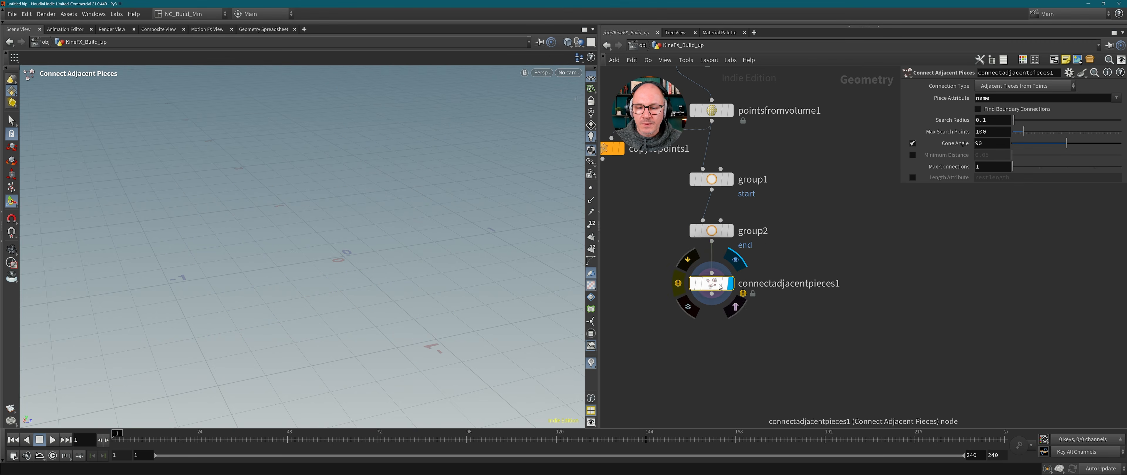
Set the Connection Type to Adjacent Points and check the node's primitive count.
{"action": "left_click", "coordinate": [994, 86]}
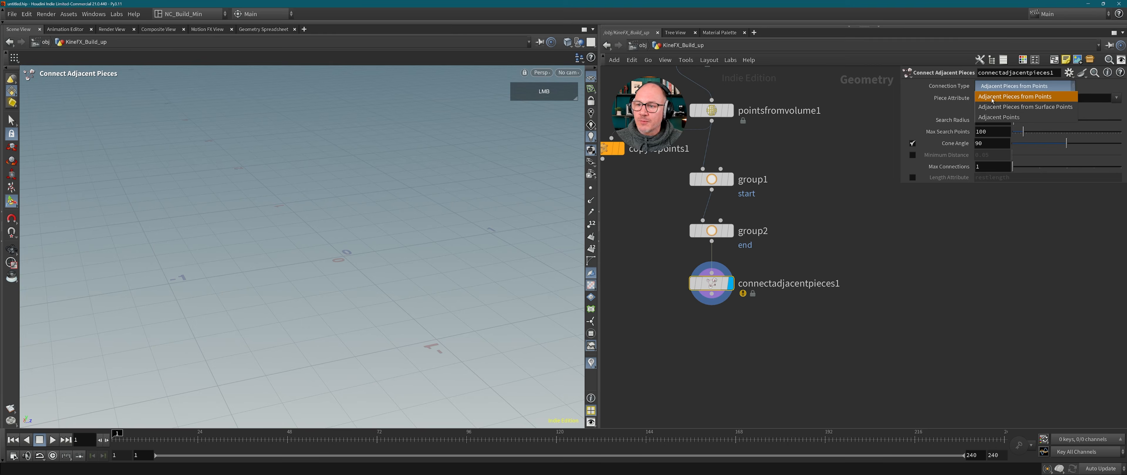
{"action": "left_click", "coordinate": [997, 118]}
{"action": "left_click_drag", "start_coordinate": [385, 203], "coordinate": [473, 181], "text": "alt"}
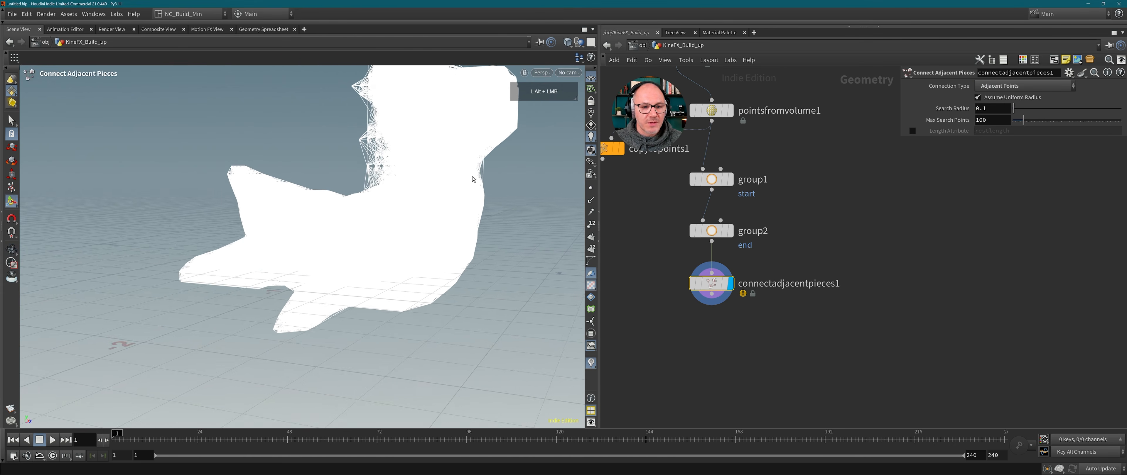
{"action": "right_click_drag", "start_coordinate": [473, 180], "coordinate": [405, 211], "text": "alt"}
{"action": "middle_click", "coordinate": [709, 284]}
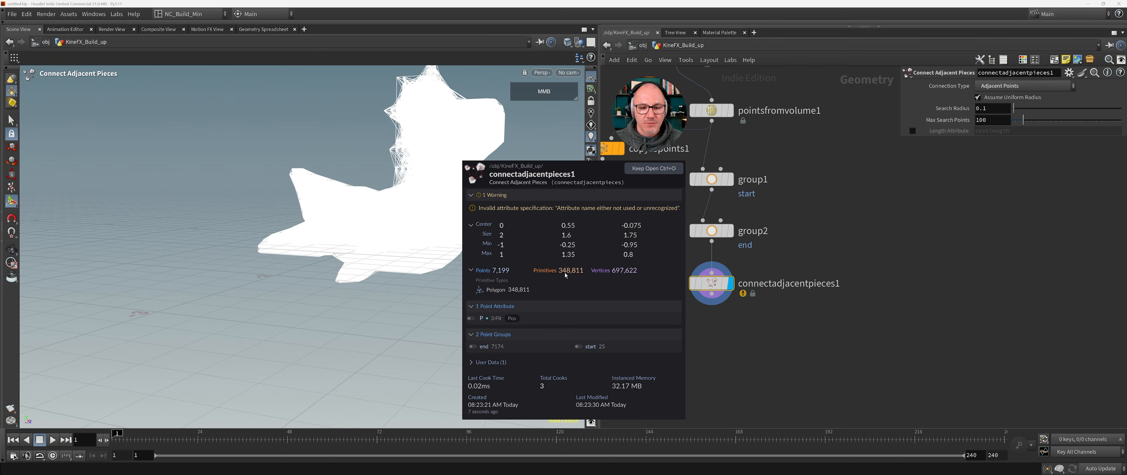
{"action": "left_click_drag", "start_coordinate": [402, 189], "coordinate": [432, 202], "text": "alt"}
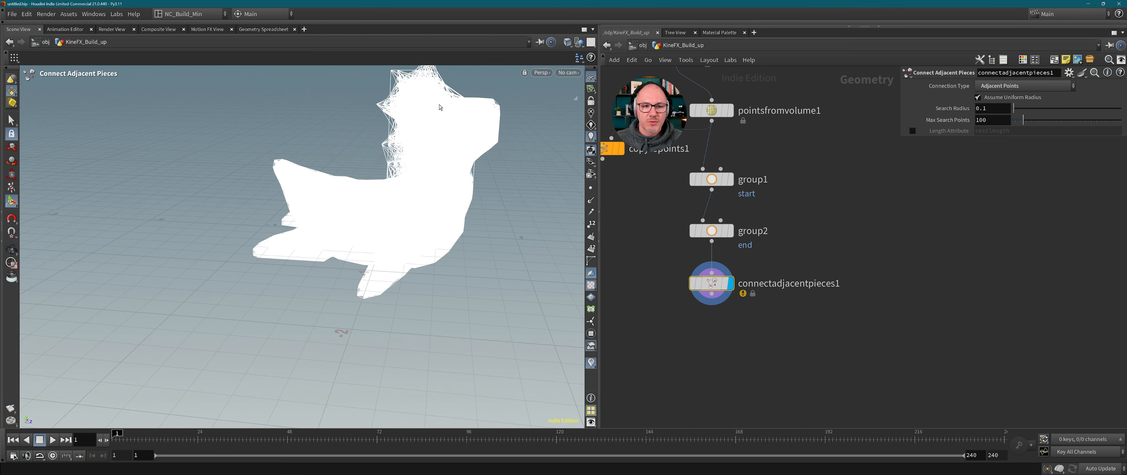
Set the Search Radius to 0.05 and recheck the node's primitive count.
{"action": "key", "text": "BackSpace"}
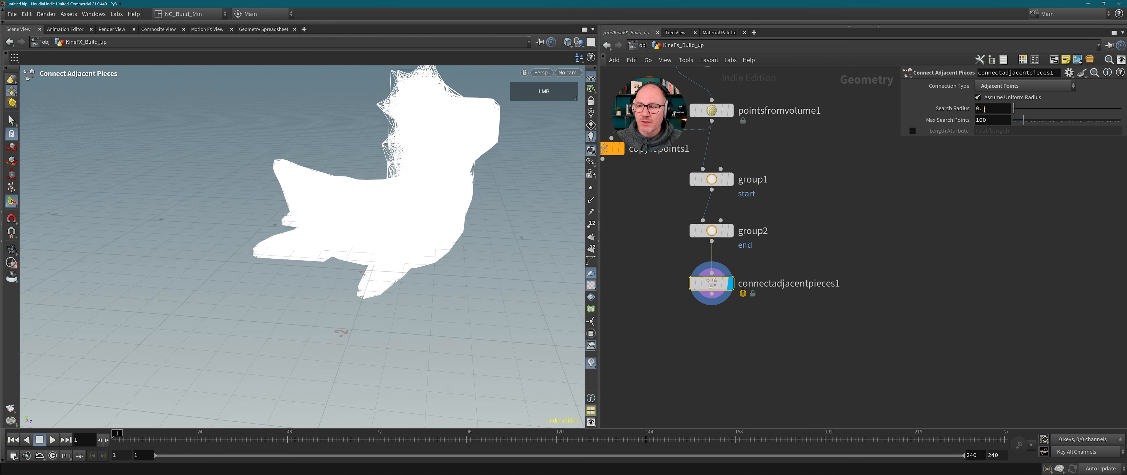
{"action": "type", "text": "05"}
{"action": "left_click", "coordinate": [993, 186]}
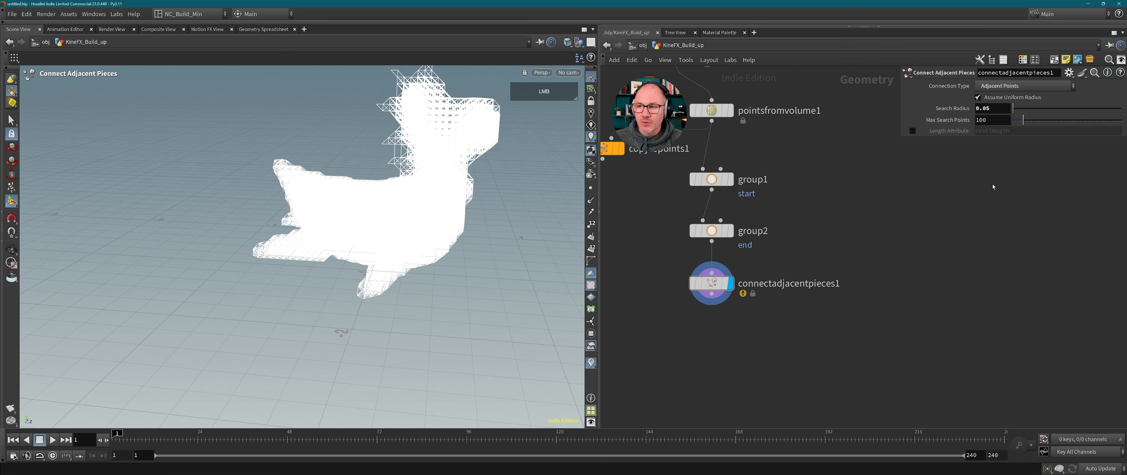
{"action": "left_click_drag", "start_coordinate": [212, 151], "coordinate": [452, 175], "text": "alt"}
{"action": "middle_click_drag", "start_coordinate": [446, 176], "coordinate": [430, 245], "text": "alt"}
{"action": "left_click_drag", "start_coordinate": [431, 245], "coordinate": [401, 262], "text": "alt"}
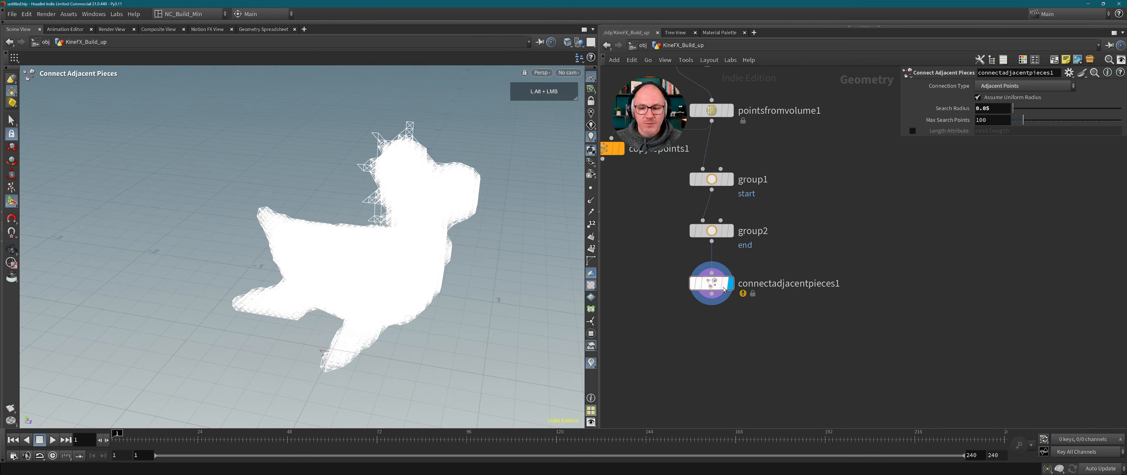
{"action": "middle_click", "coordinate": [712, 283]}
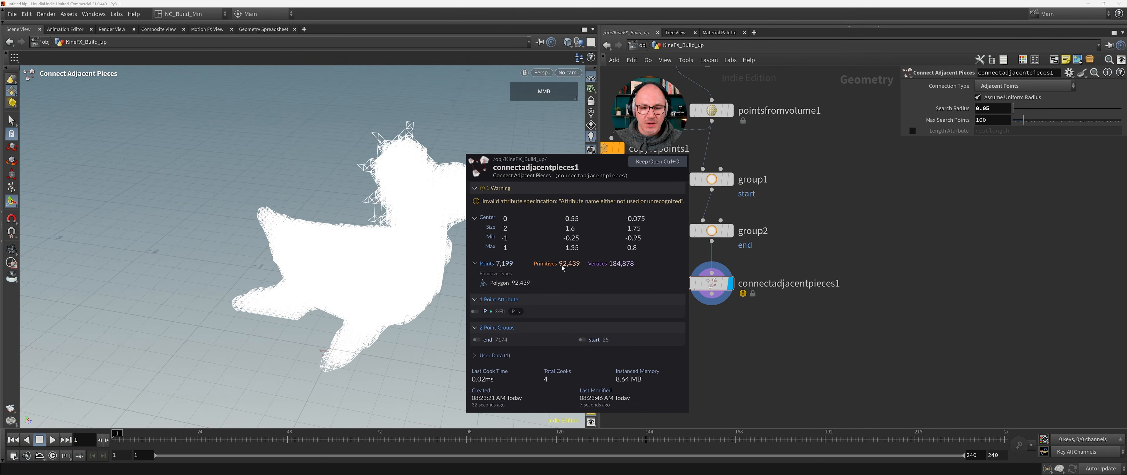
{"action": "mouse_move", "coordinate": [405, 229]}
{"action": "left_mouse_down", "text": "alt"}
{"action": "mouse_move", "coordinate": [459, 215]}
{"action": "mouse_move", "coordinate": [401, 218]}
{"action": "left_mouse_up", "text": "alt"}
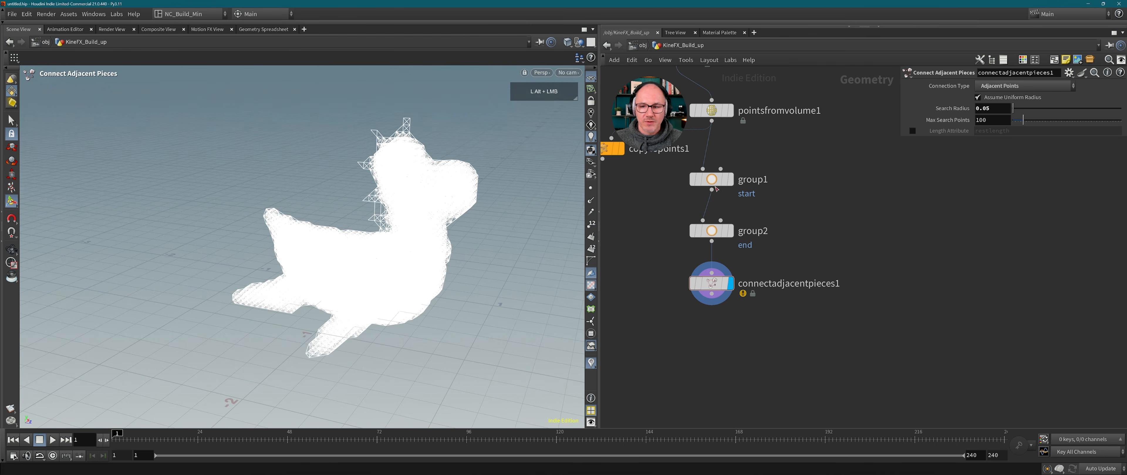
Try a Max Search Points value of 24 on the Connect Adjacent Pieces node.
{"action": "left_click", "coordinate": [991, 120]}
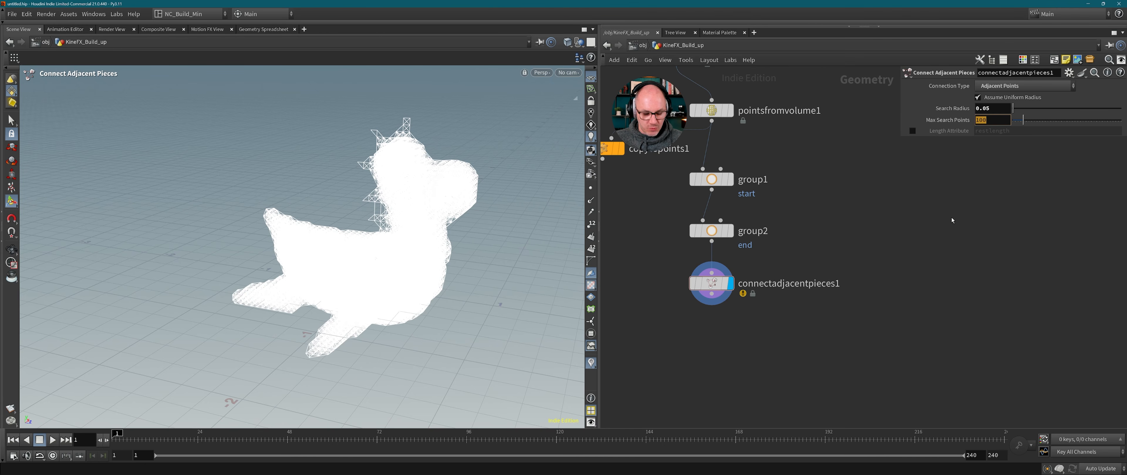
{"action": "type", "text": "24"}
{"action": "key", "text": "Return"}
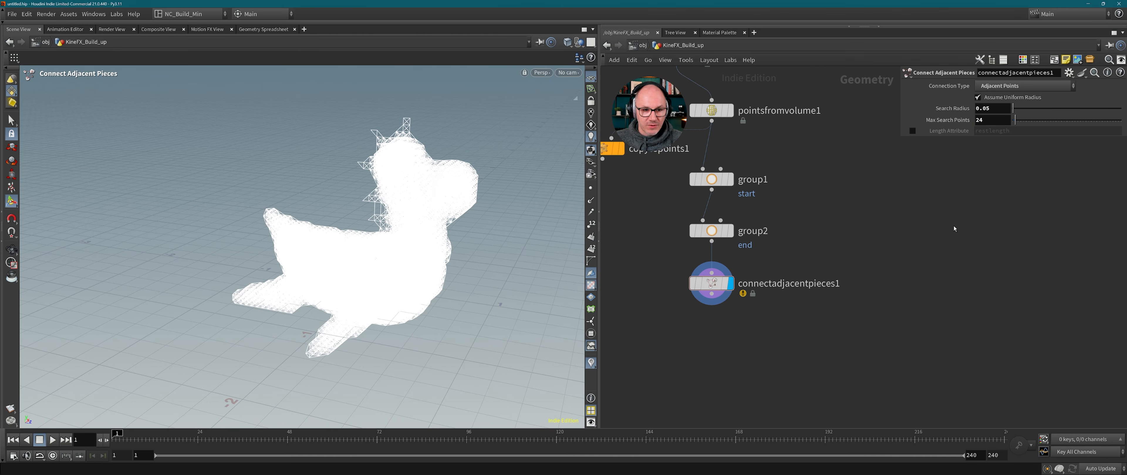
{"action": "left_click_drag", "start_coordinate": [439, 198], "coordinate": [420, 176], "text": "alt"}
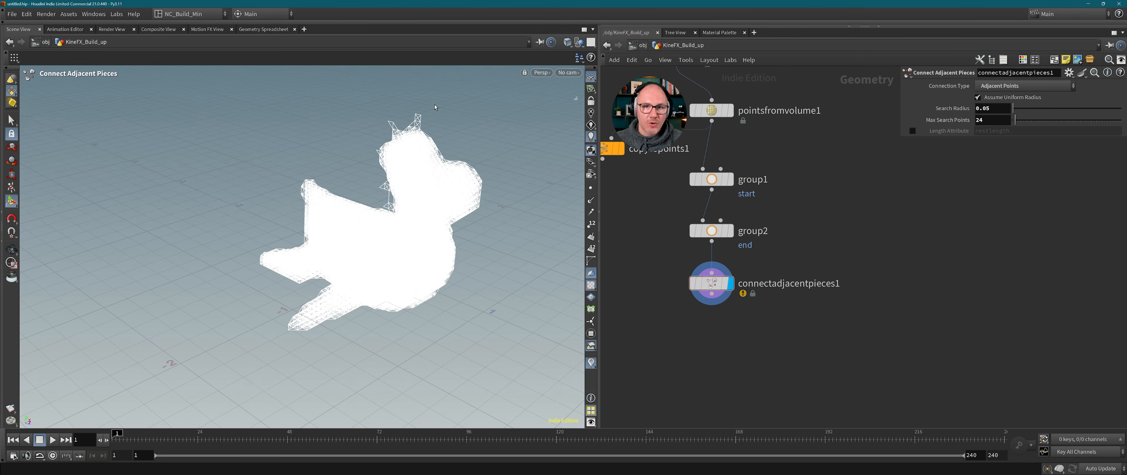
Try a Max Search Points value of 6 on the Connect Adjacent Pieces node and inspect the wireframe.
{"action": "left_click", "coordinate": [1002, 120]}
{"action": "type", "text": "1"}
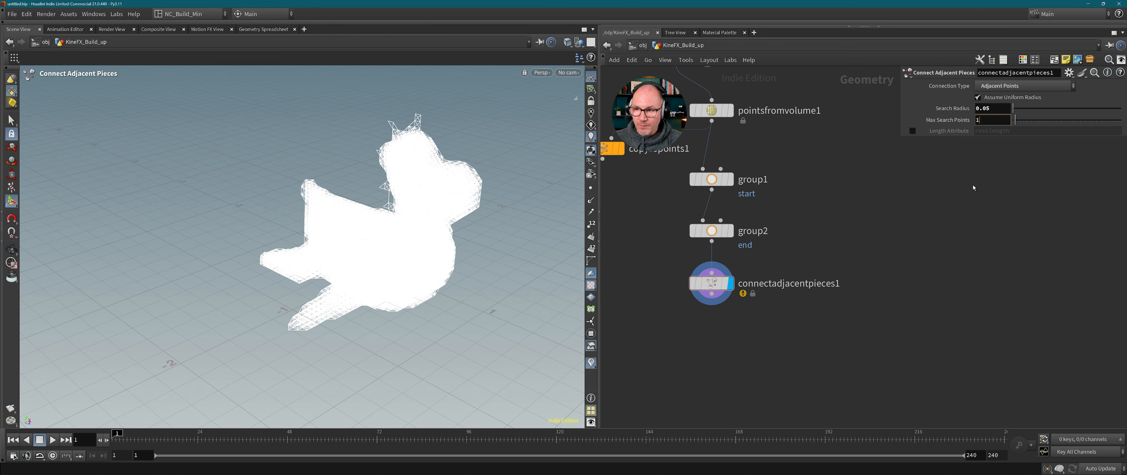
{"action": "key", "text": "BackSpace"}
{"action": "type", "text": "6"}
{"action": "key", "text": "Return"}
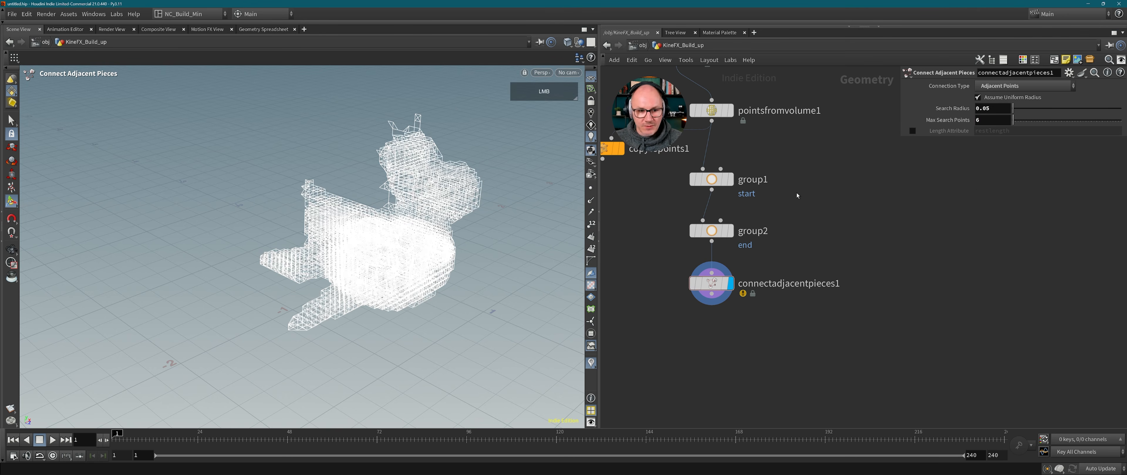
{"action": "left_click_drag", "start_coordinate": [445, 207], "coordinate": [430, 222], "text": "alt"}
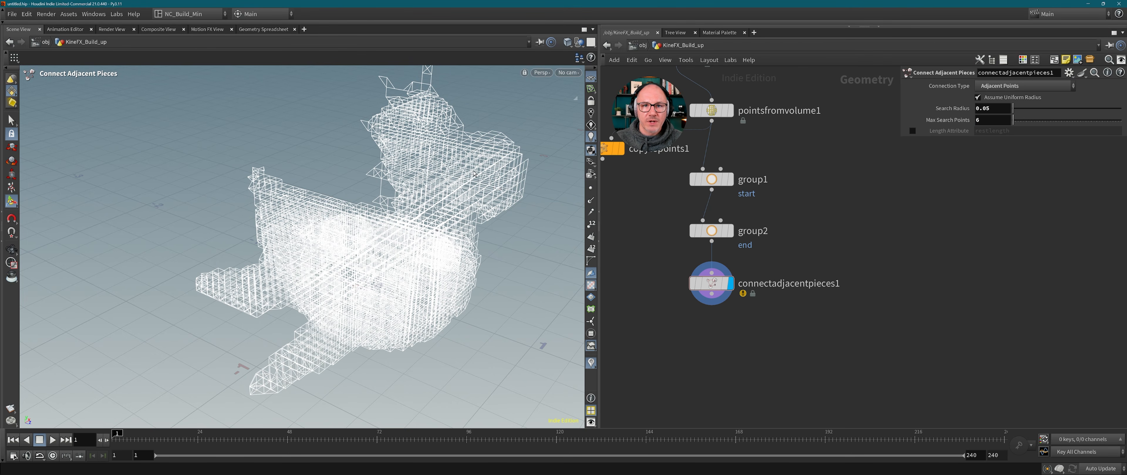
Set Max Search Points to 12 on the Connect Adjacent Pieces node and inspect the connections around the toy.
{"action": "double_click", "coordinate": [993, 120]}
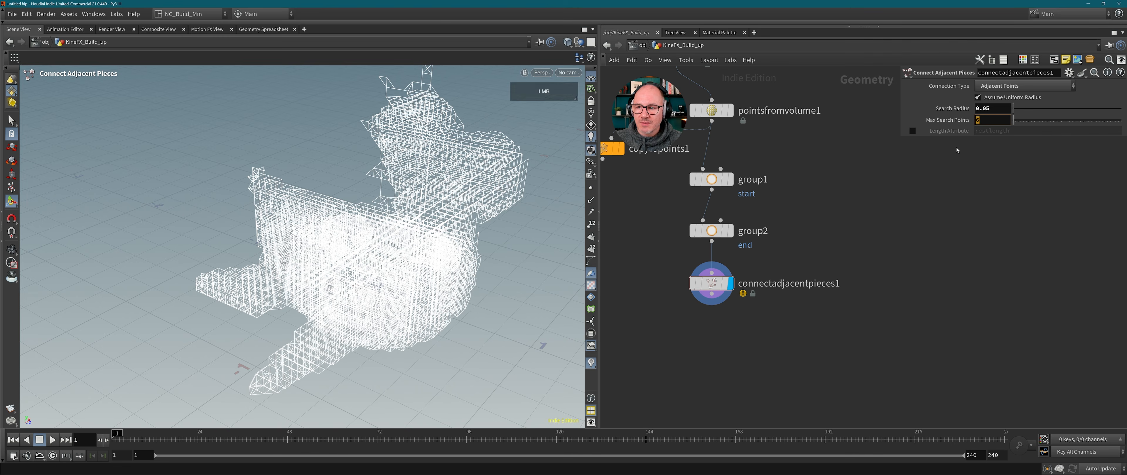
{"action": "type", "text": "12"}
{"action": "key", "text": "Return"}
{"action": "key", "text": "alt"}
{"action": "mouse_move", "coordinate": [449, 215]}
{"action": "left_mouse_down", "text": "alt"}
{"action": "mouse_move", "coordinate": [434, 216]}
{"action": "mouse_move", "coordinate": [456, 208]}
{"action": "left_mouse_up", "text": "alt"}
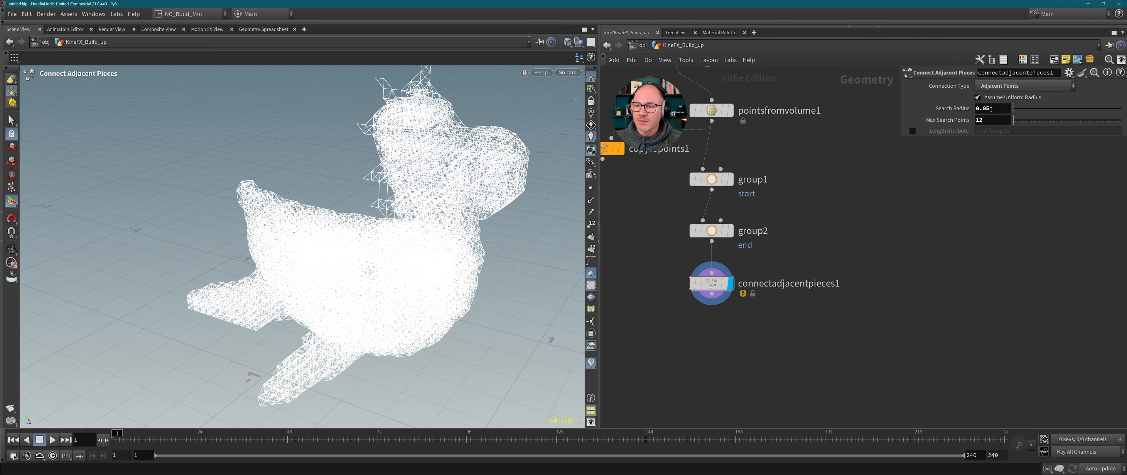
{"action": "middle_click_drag", "start_coordinate": [448, 256], "coordinate": [399, 203], "text": "alt"}
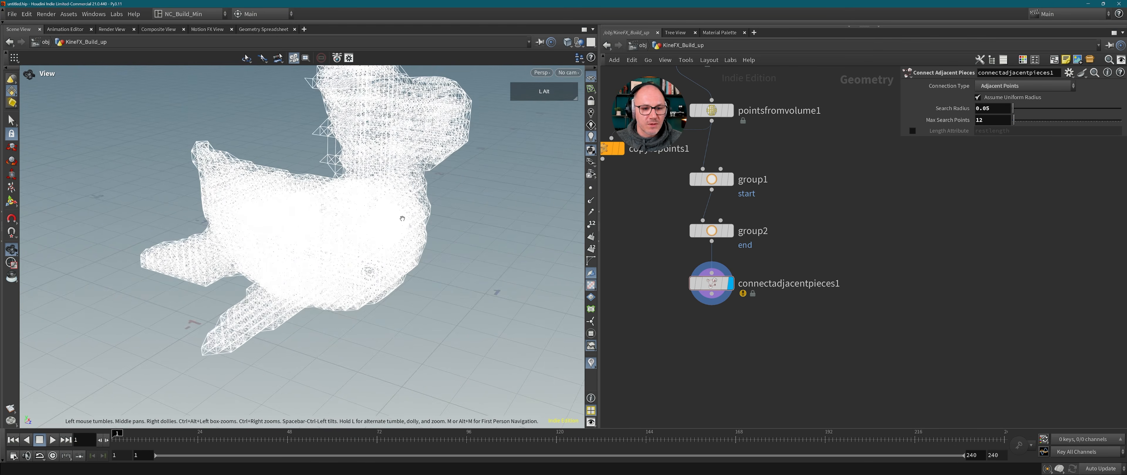
{"action": "left_click_drag", "start_coordinate": [399, 204], "coordinate": [315, 200], "text": "alt"}
{"action": "middle_click_drag", "start_coordinate": [314, 200], "coordinate": [326, 251], "text": "alt"}
{"action": "left_click_drag", "start_coordinate": [327, 251], "coordinate": [297, 237], "text": "alt"}
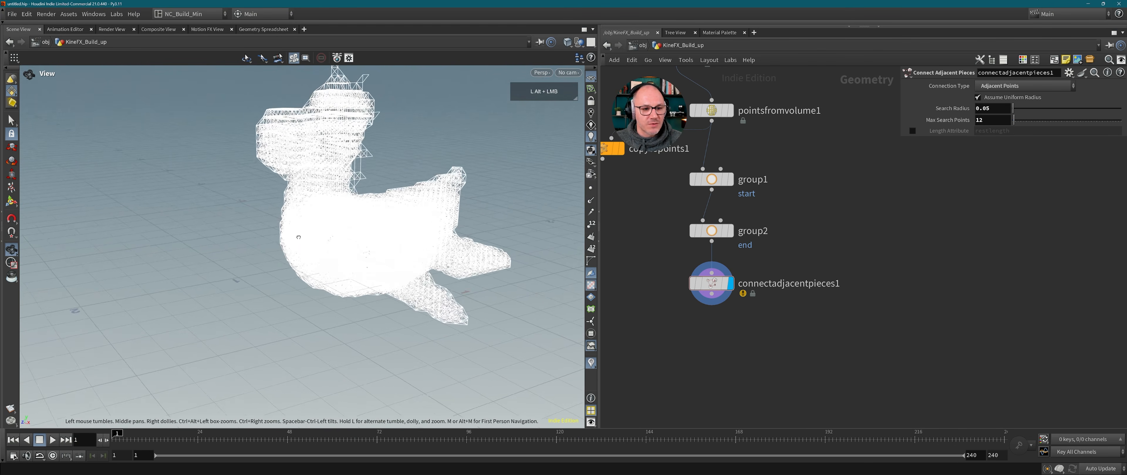
Add a Find Shortest Path node below Connect Adjacent Pieces, wire it in and display it.
{"action": "middle_click_drag", "start_coordinate": [764, 349], "coordinate": [777, 290]}
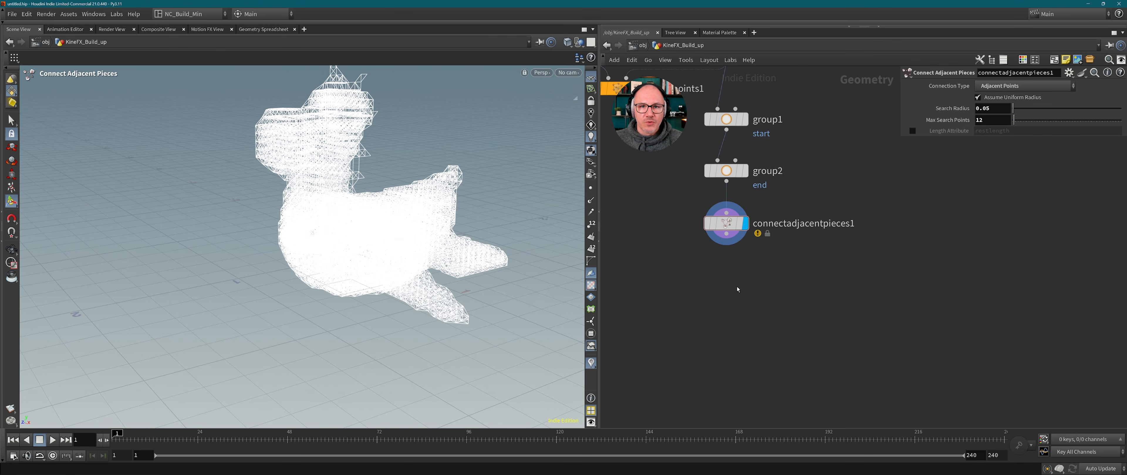
{"action": "key", "text": "Tab"}
{"action": "type", "text": "find"}
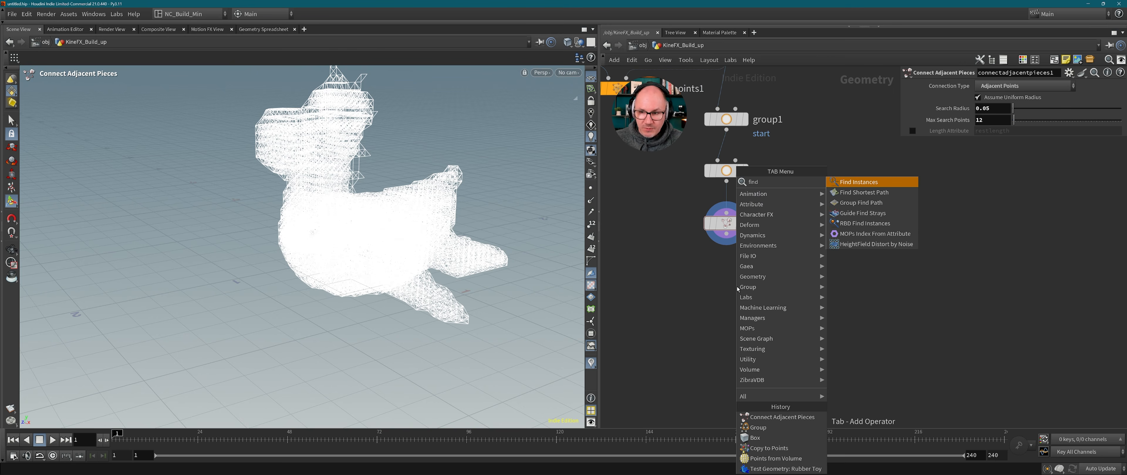
{"action": "left_click", "coordinate": [864, 193]}
{"action": "left_click", "coordinate": [733, 253]}
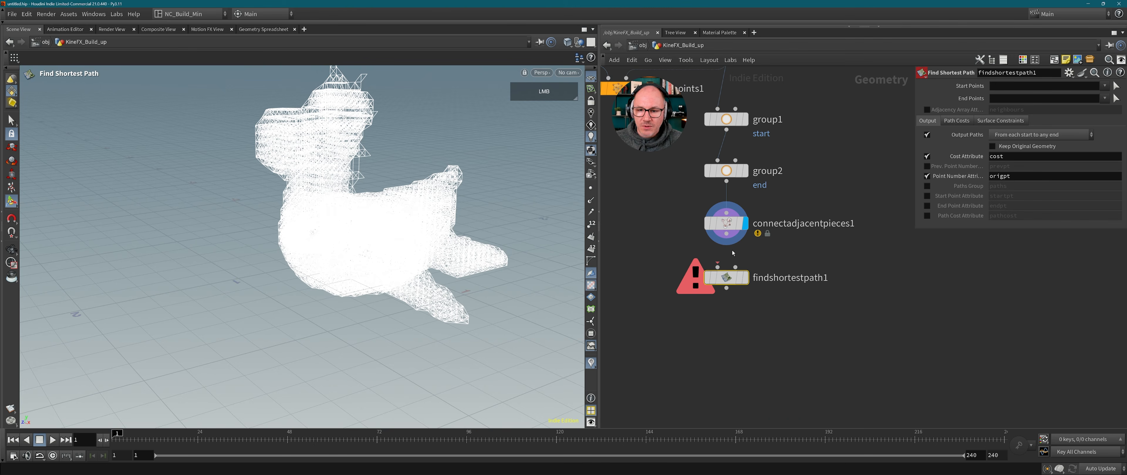
{"action": "left_click_drag", "start_coordinate": [727, 234], "coordinate": [717, 267]}
{"action": "left_click", "coordinate": [745, 277]}
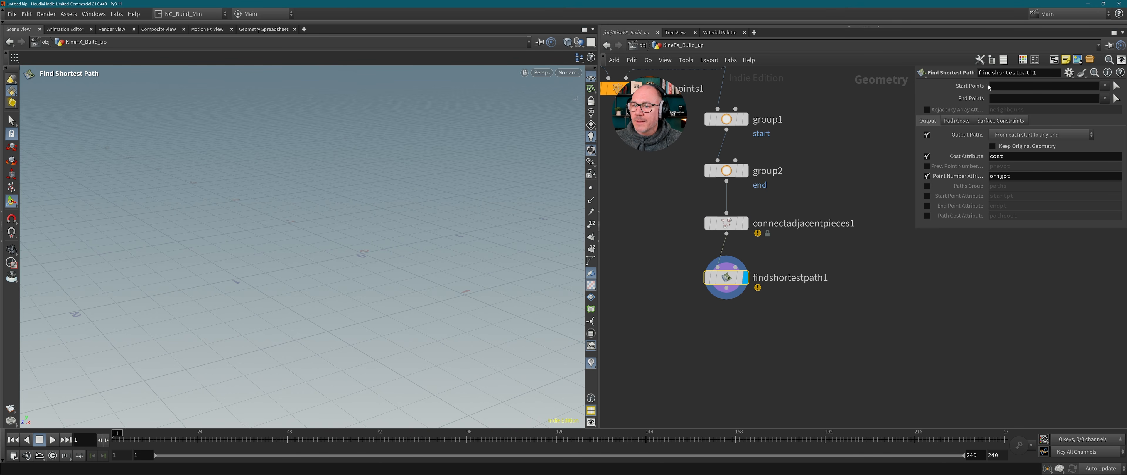
Assign the start group as Start Points and the end group as End Points on the Find Shortest Path node.
{"action": "left_click", "coordinate": [1104, 85]}
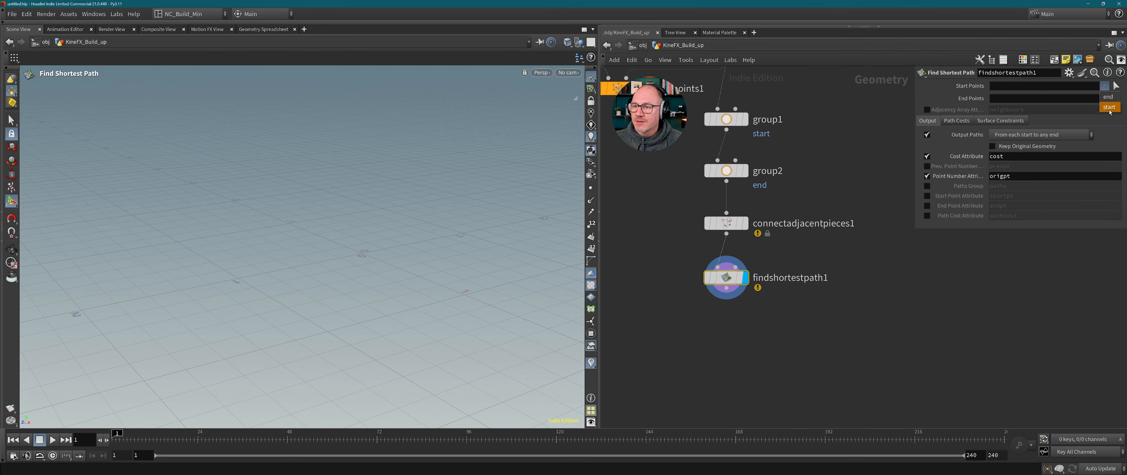
{"action": "left_click", "coordinate": [1109, 107]}
{"action": "left_click", "coordinate": [1106, 98]}
{"action": "left_click", "coordinate": [1108, 109]}
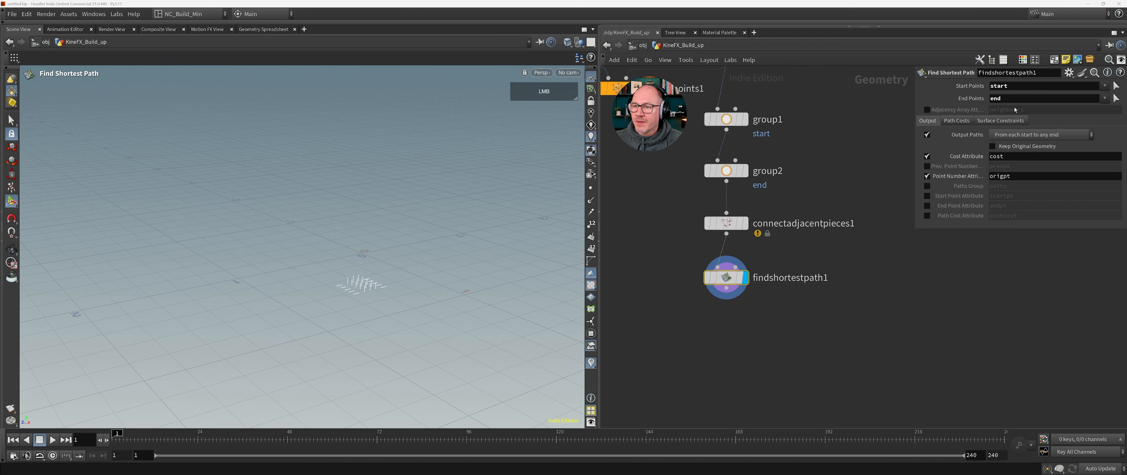
{"action": "mouse_move", "coordinate": [730, 284]}
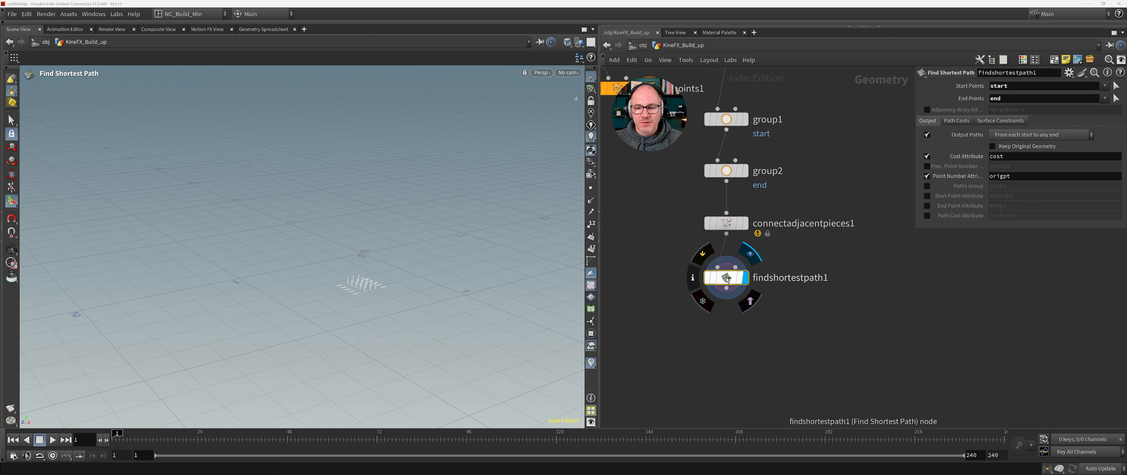
Set Output Paths to From any start to each end and inspect the resulting paths.
{"action": "left_click", "coordinate": [1027, 135]}
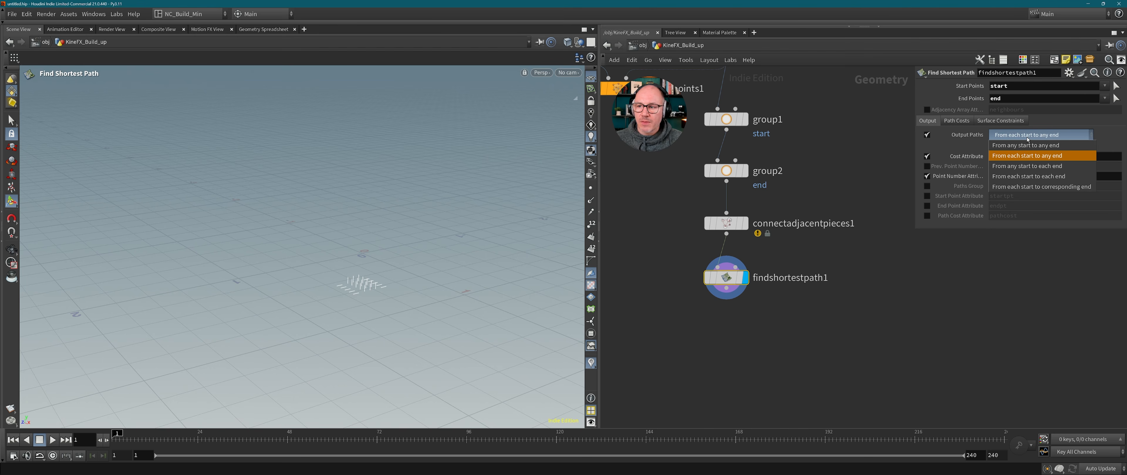
{"action": "left_click", "coordinate": [1039, 170]}
{"action": "left_click_drag", "start_coordinate": [333, 245], "coordinate": [393, 278], "text": "alt"}
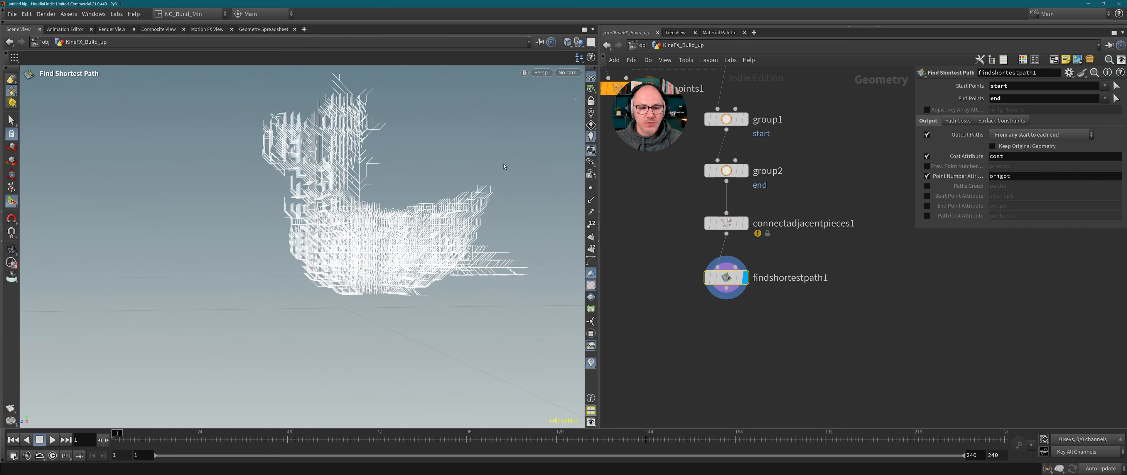
{"action": "middle_click_drag", "start_coordinate": [504, 166], "coordinate": [298, 257], "text": "alt"}
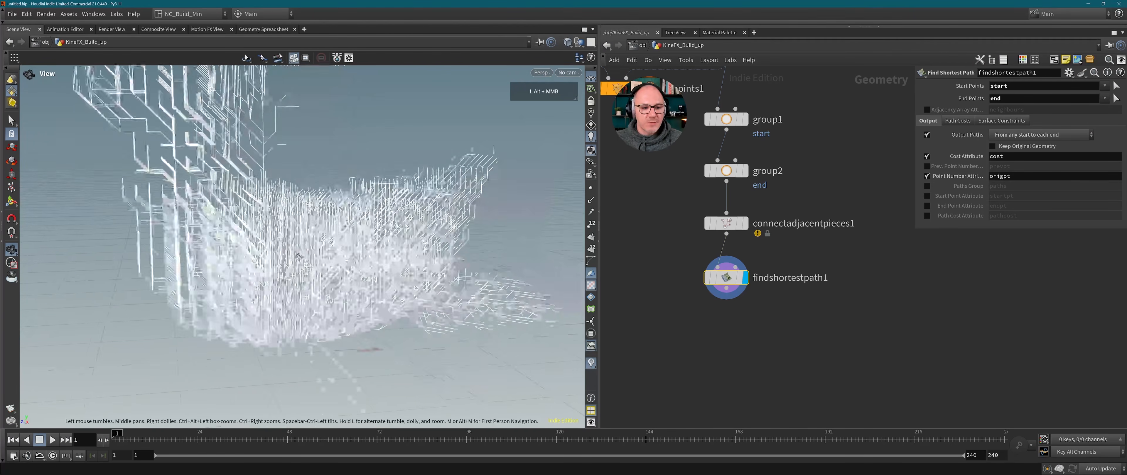
{"action": "left_click_drag", "start_coordinate": [299, 256], "coordinate": [364, 253], "text": "alt"}
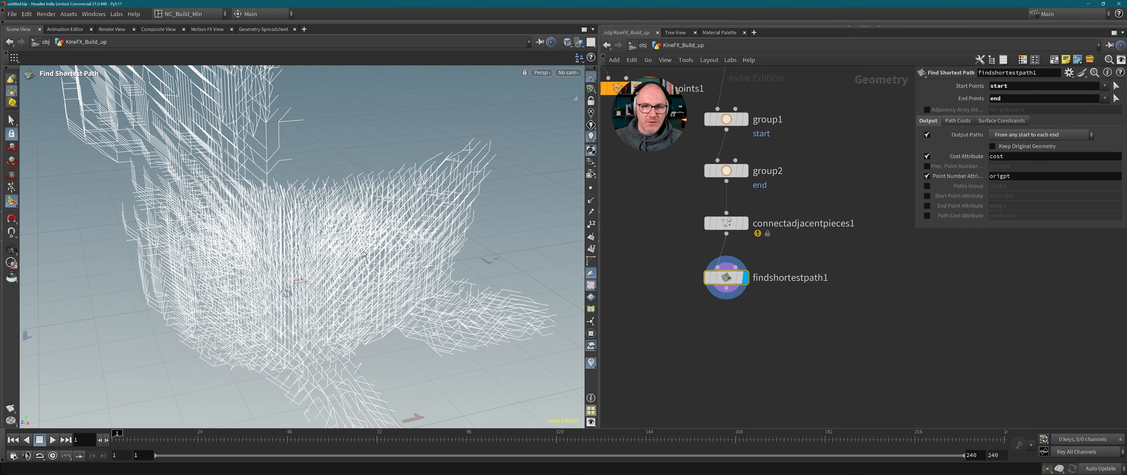
{"action": "left_click_drag", "start_coordinate": [380, 234], "coordinate": [539, 214], "text": "alt"}
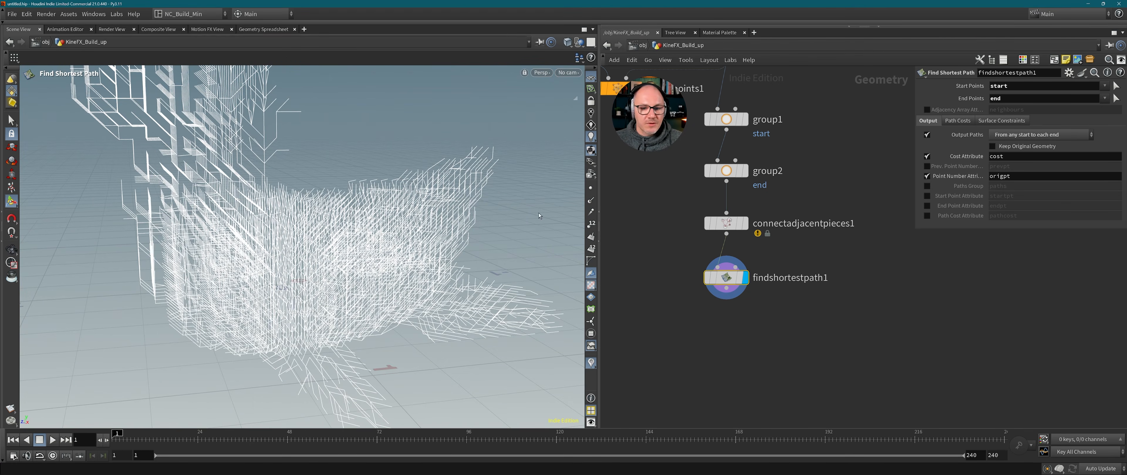
Compare the point counts of the Find Shortest Path and Connect Adjacent Pieces nodes.
{"action": "middle_click", "coordinate": [726, 278]}
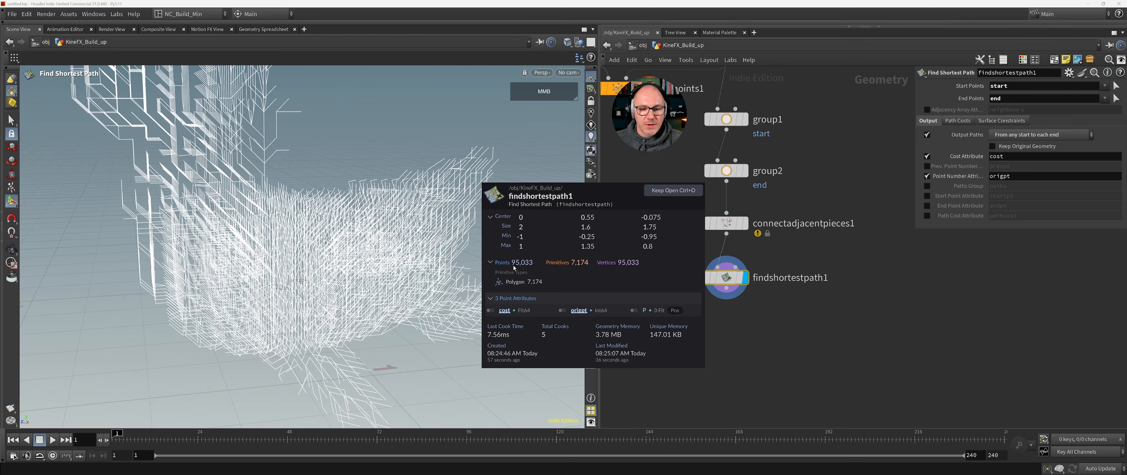
{"action": "middle_click", "coordinate": [727, 223]}
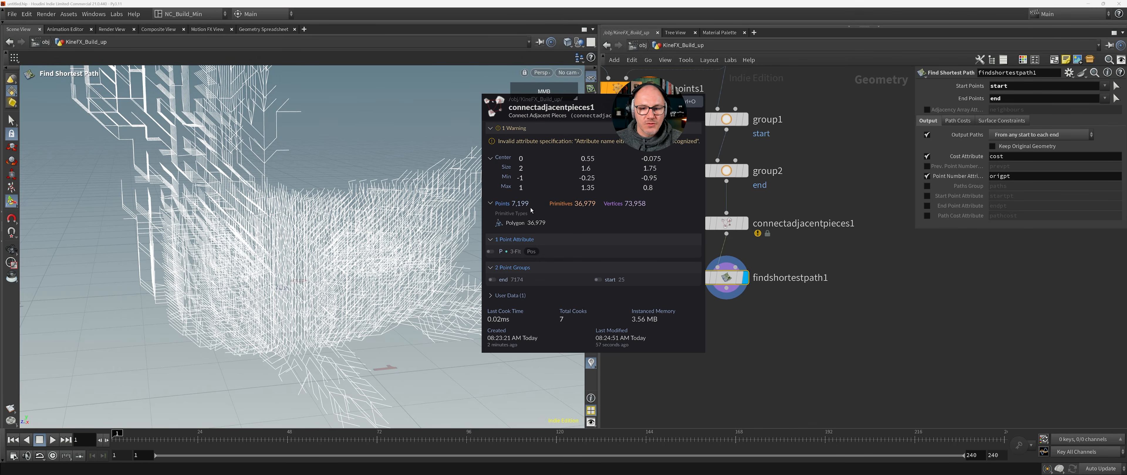
{"action": "left_click", "coordinate": [398, 209]}
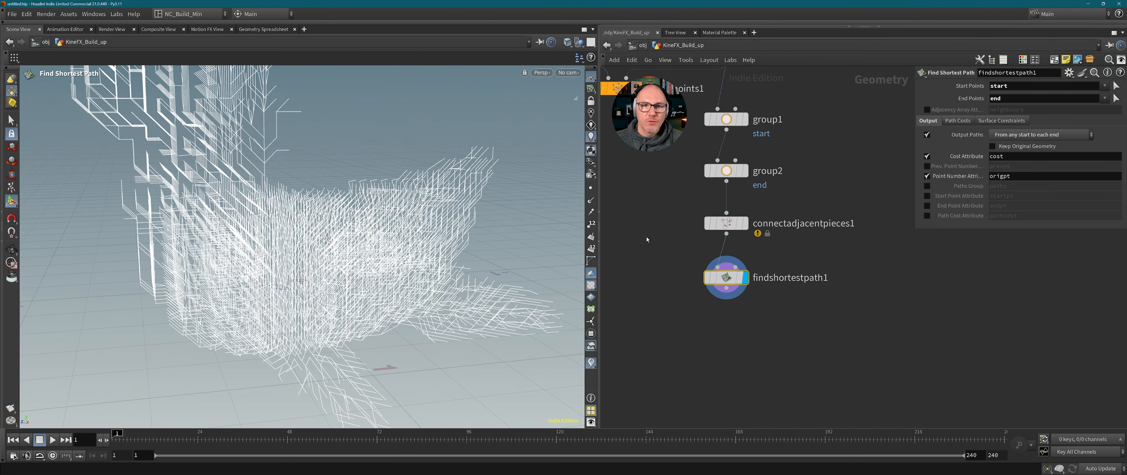
{"action": "mouse_move", "coordinate": [735, 282]}
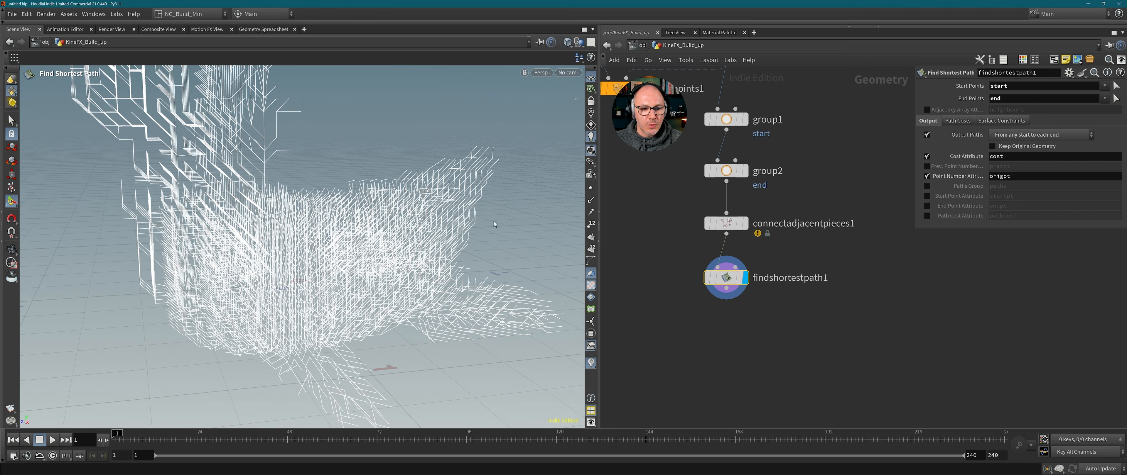
Add a Fuse node after Find Shortest Path, display it and check its point count.
{"action": "key", "text": "Tab"}
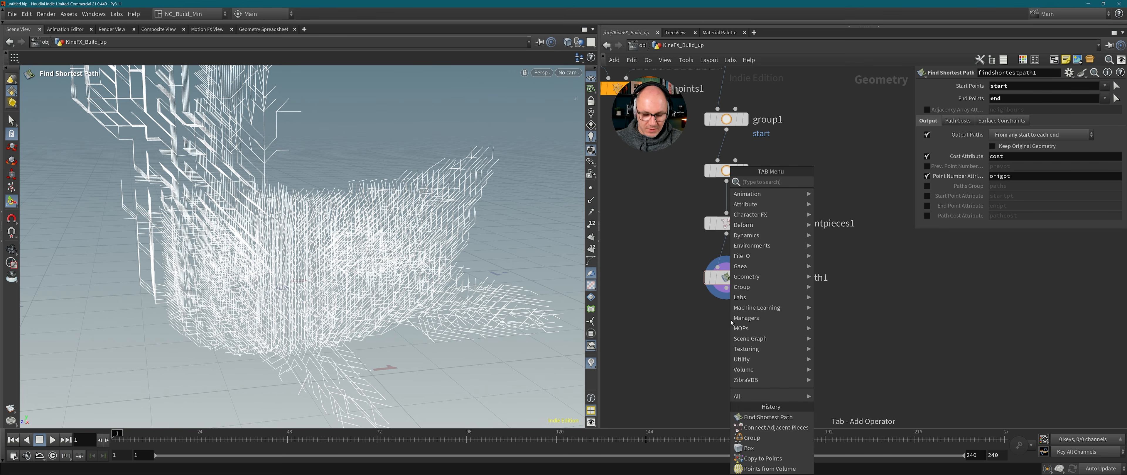
{"action": "type", "text": "fuse"}
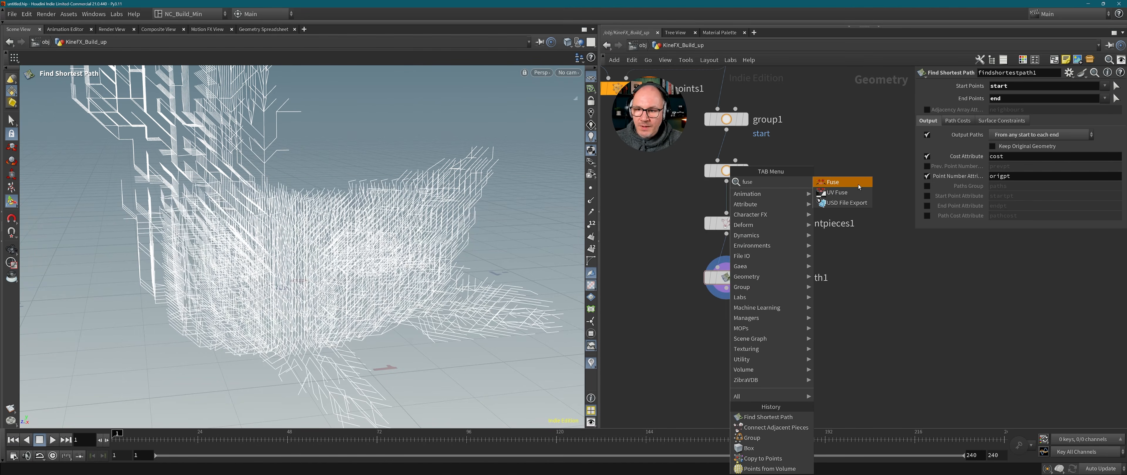
{"action": "left_click", "coordinate": [859, 187]}
{"action": "left_click", "coordinate": [723, 329]}
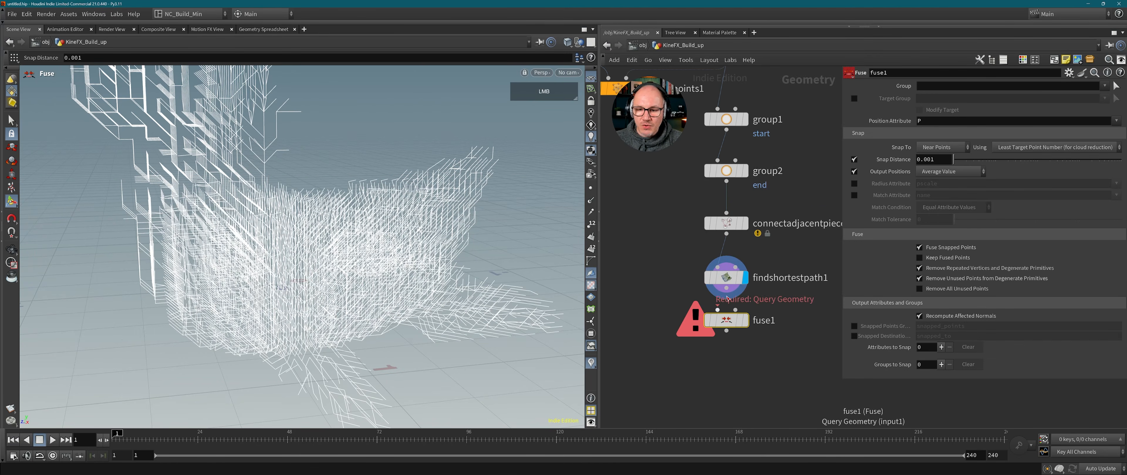
{"action": "left_click", "coordinate": [745, 320]}
{"action": "middle_click", "coordinate": [726, 320]}
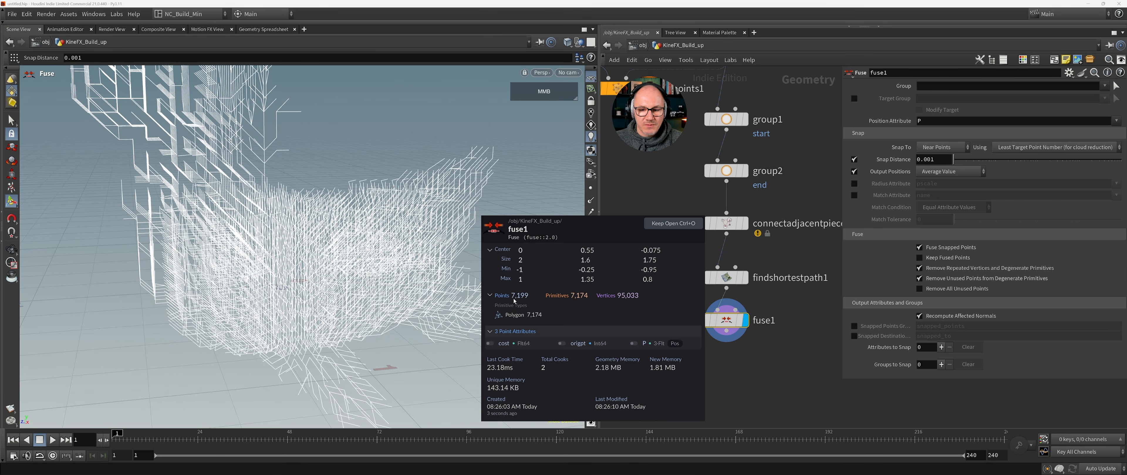
Add a PolyPath node below the Fuse node.
{"action": "middle_click_drag", "start_coordinate": [741, 350], "coordinate": [723, 324]}
{"action": "key", "text": "Tab"}
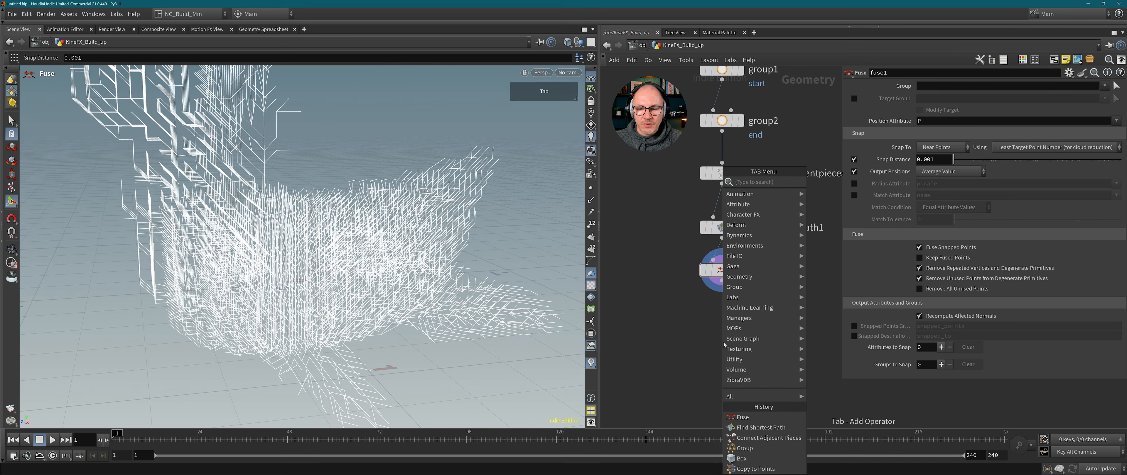
{"action": "type", "text": "poly"}
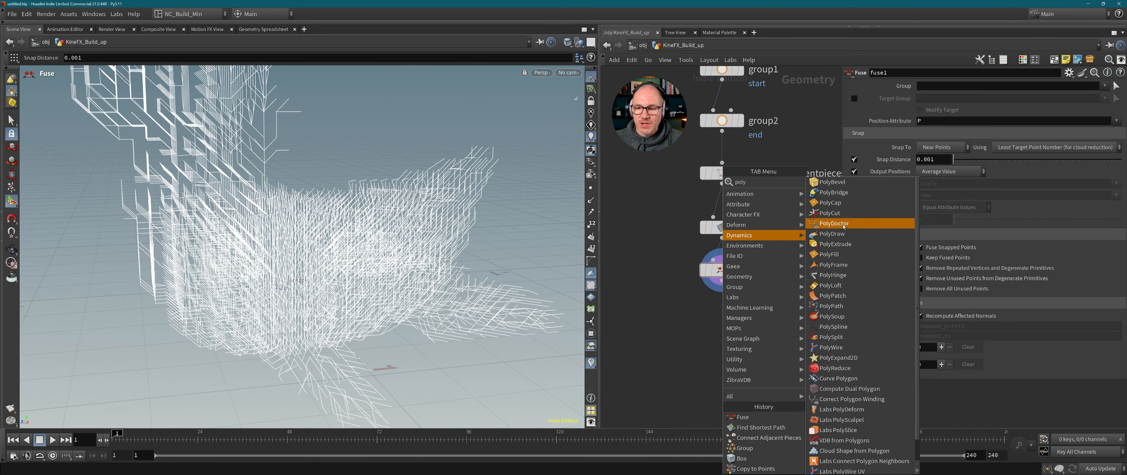
{"action": "left_click", "coordinate": [837, 306]}
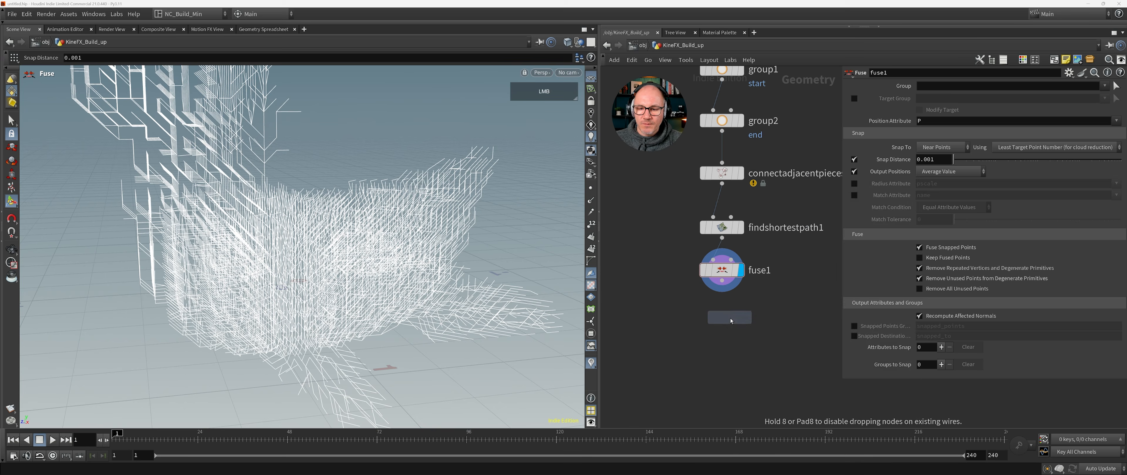
{"action": "left_click", "coordinate": [730, 321]}
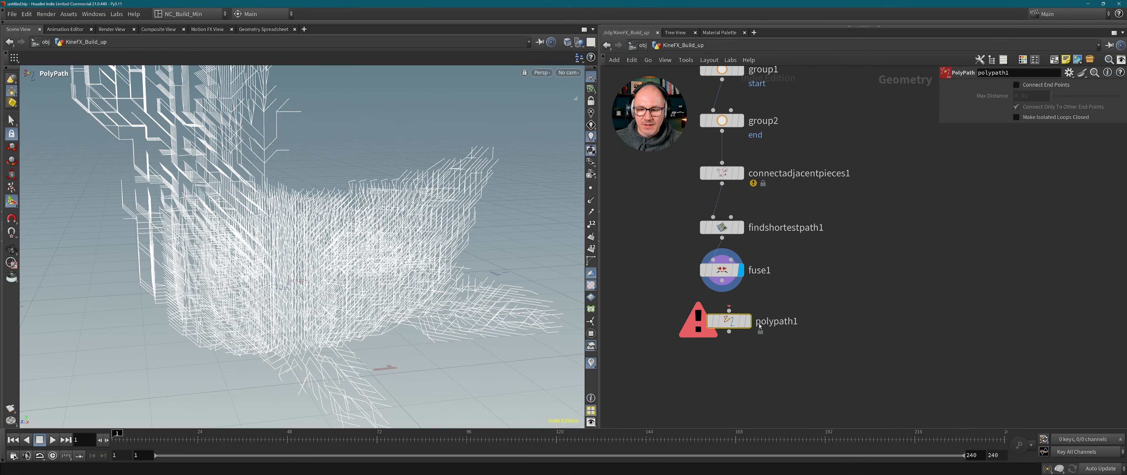
Check the Fuse node's primitive count, wire its output into the PolyPath node, display PolyPath and align it below.
{"action": "middle_click_drag", "start_coordinate": [723, 273], "coordinate": [660, 259]}
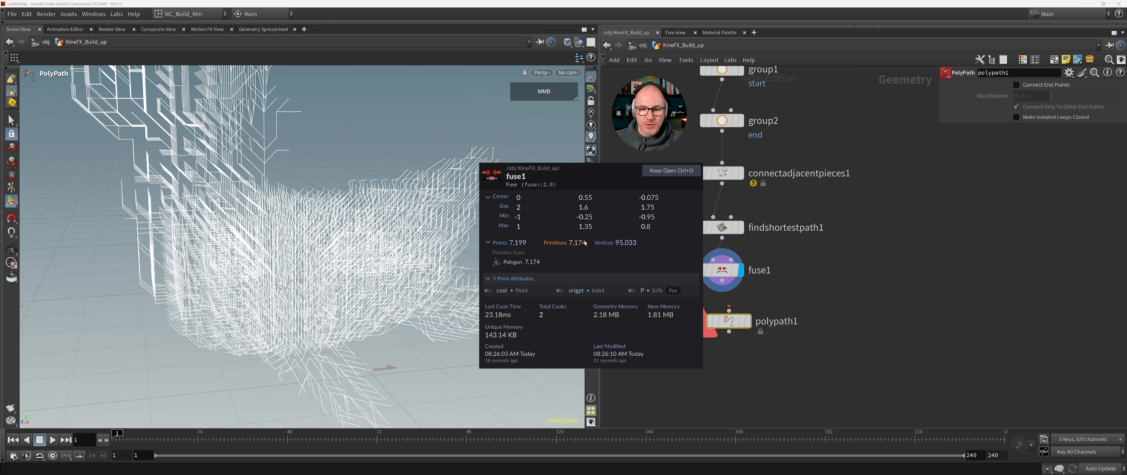
{"action": "middle_click_drag", "start_coordinate": [569, 244], "coordinate": [569, 244]}
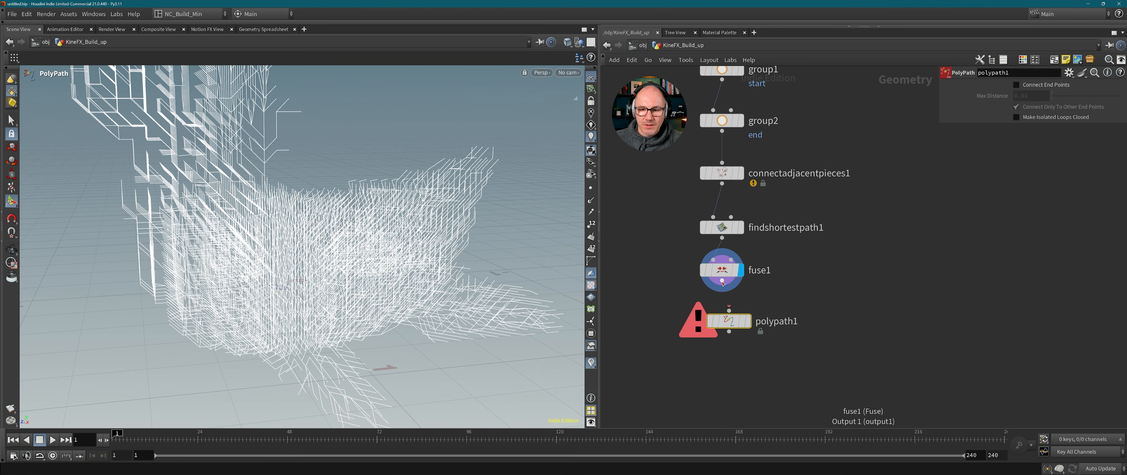
{"action": "left_click_drag", "start_coordinate": [722, 282], "coordinate": [729, 312]}
{"action": "middle_click_drag", "start_coordinate": [725, 324], "coordinate": [726, 323]}
{"action": "mouse_move", "coordinate": [739, 313]}
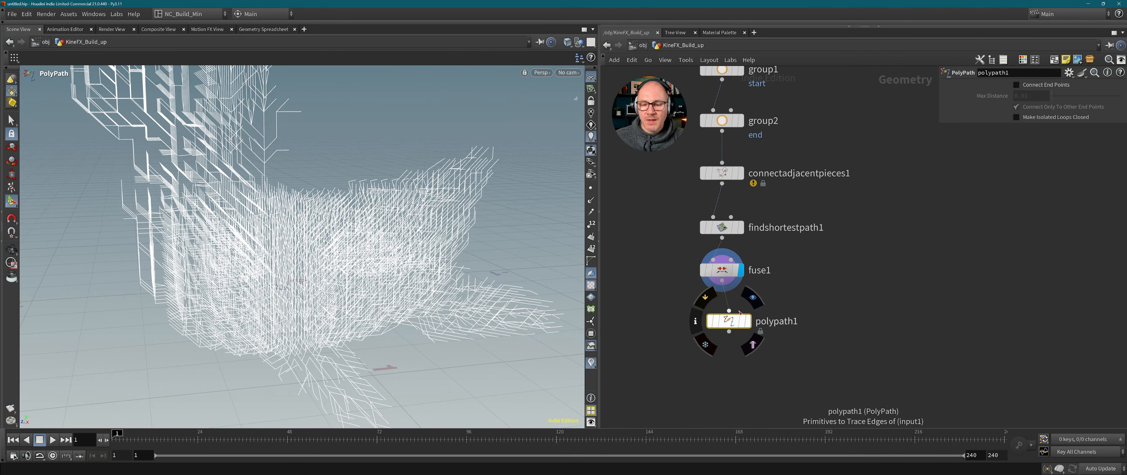
{"action": "left_click", "coordinate": [753, 298]}
{"action": "left_click_drag", "start_coordinate": [733, 322], "coordinate": [726, 326]}
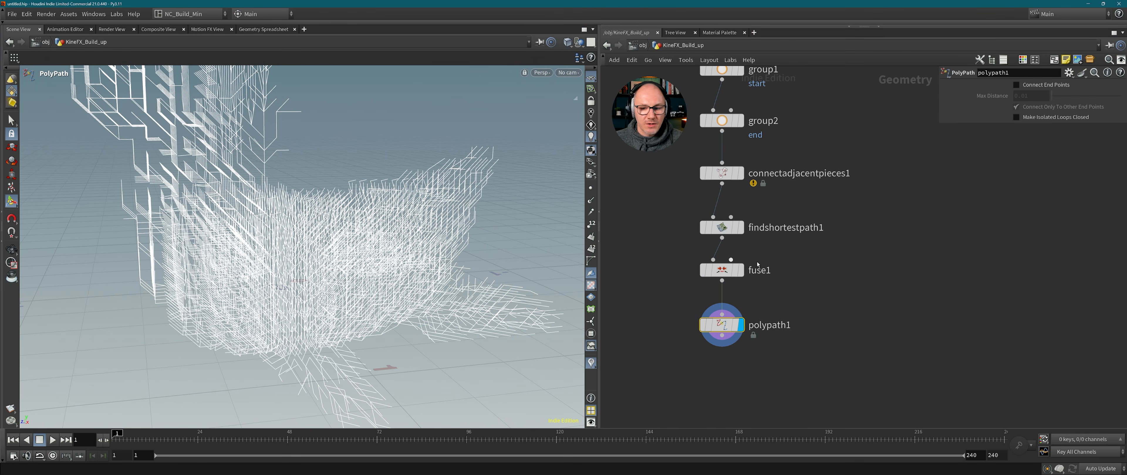
Move the PolyPath node slightly further below Fuse and examine its path curves from several angles.
{"action": "left_click_drag", "start_coordinate": [725, 327], "coordinate": [725, 341]}
{"action": "left_click_drag", "start_coordinate": [389, 209], "coordinate": [412, 240], "text": "alt"}
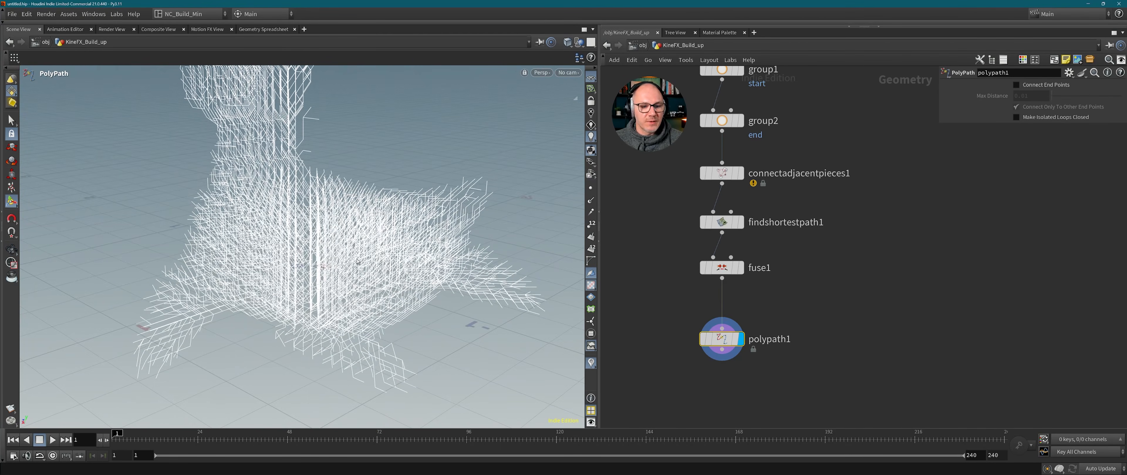
{"action": "middle_click_drag", "start_coordinate": [419, 273], "coordinate": [410, 265], "text": "alt"}
{"action": "left_click_drag", "start_coordinate": [409, 265], "coordinate": [466, 271], "text": "alt"}
{"action": "middle_click_drag", "start_coordinate": [437, 225], "coordinate": [384, 266], "text": "alt"}
{"action": "left_click_drag", "start_coordinate": [384, 266], "coordinate": [404, 243], "text": "alt"}
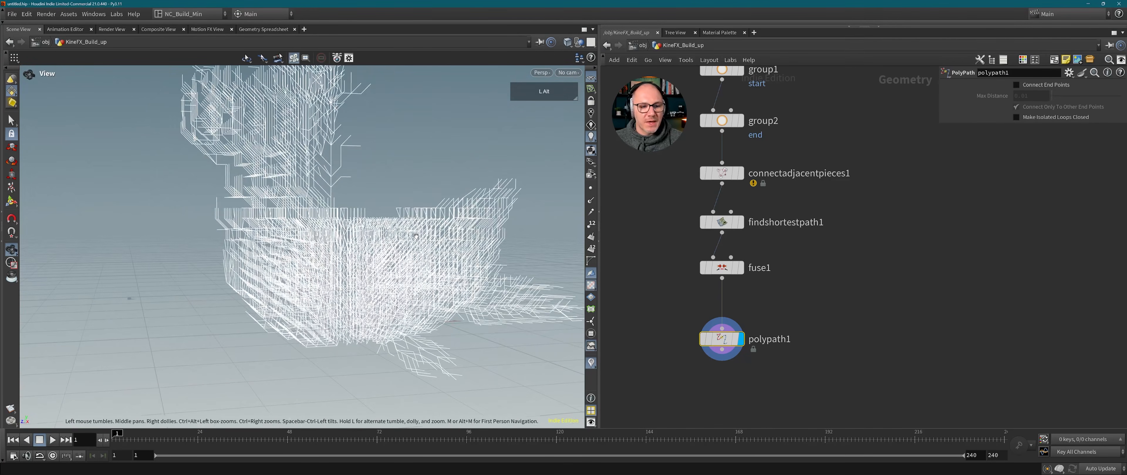
{"action": "middle_click_drag", "start_coordinate": [404, 244], "coordinate": [364, 280], "text": "alt"}
Enable the Point Cost Attribute in the path costs of the Find Shortest Path node and set it to cost.
{"action": "left_click", "coordinate": [728, 225]}
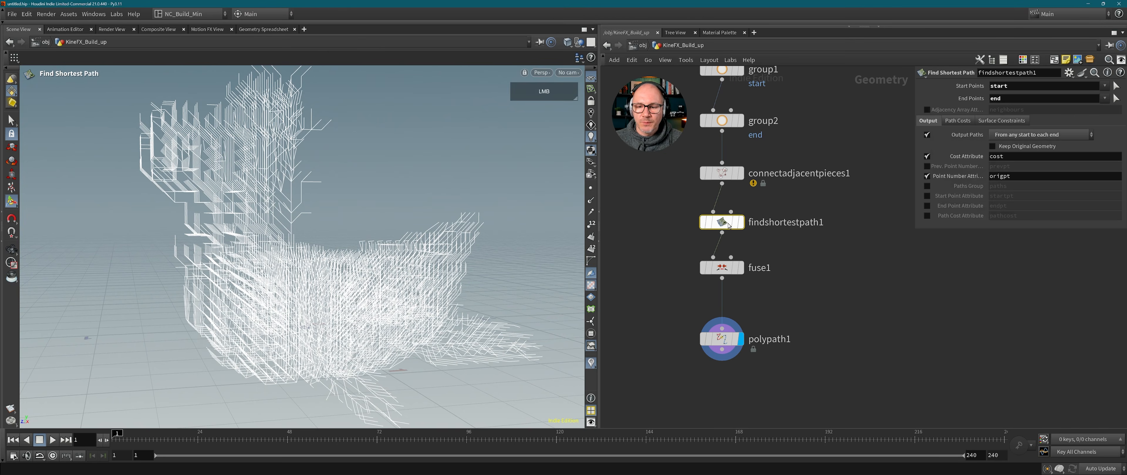
{"action": "left_click", "coordinate": [956, 122]}
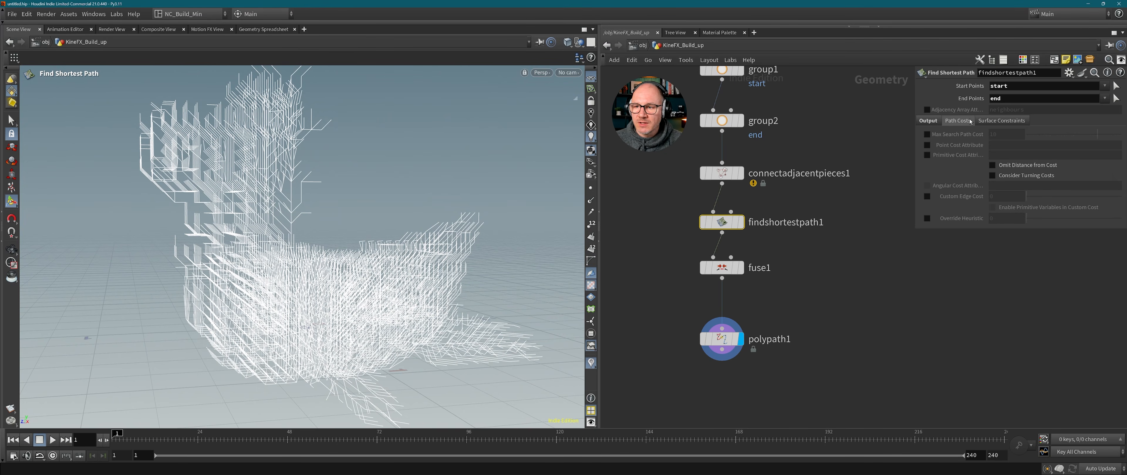
{"action": "left_click", "coordinate": [928, 146]}
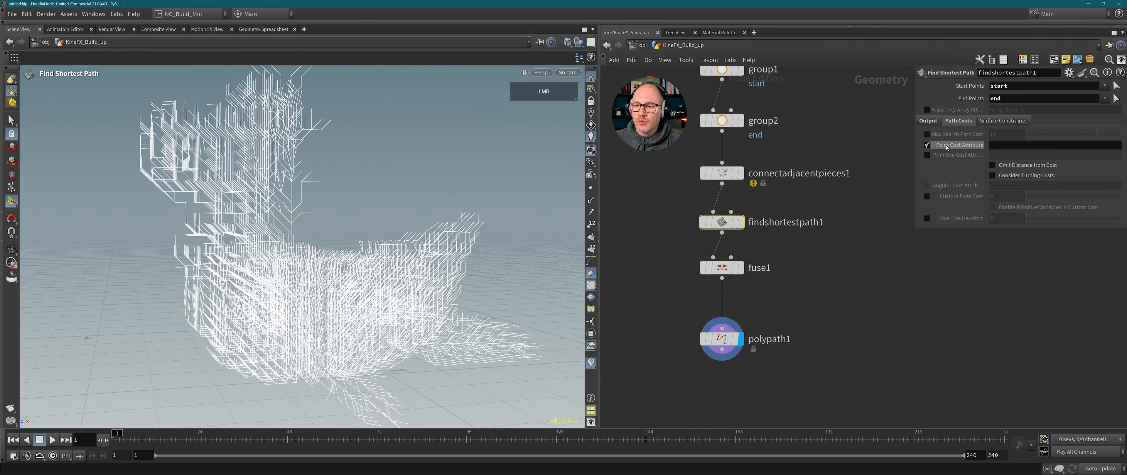
{"action": "left_click", "coordinate": [1001, 147]}
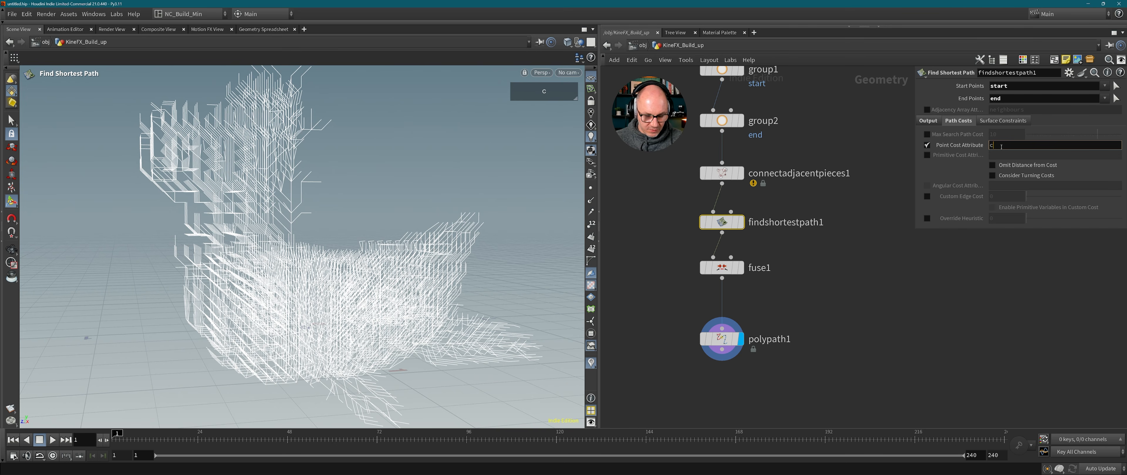
{"action": "type", "text": "cost"}
{"action": "key", "text": "Return"}
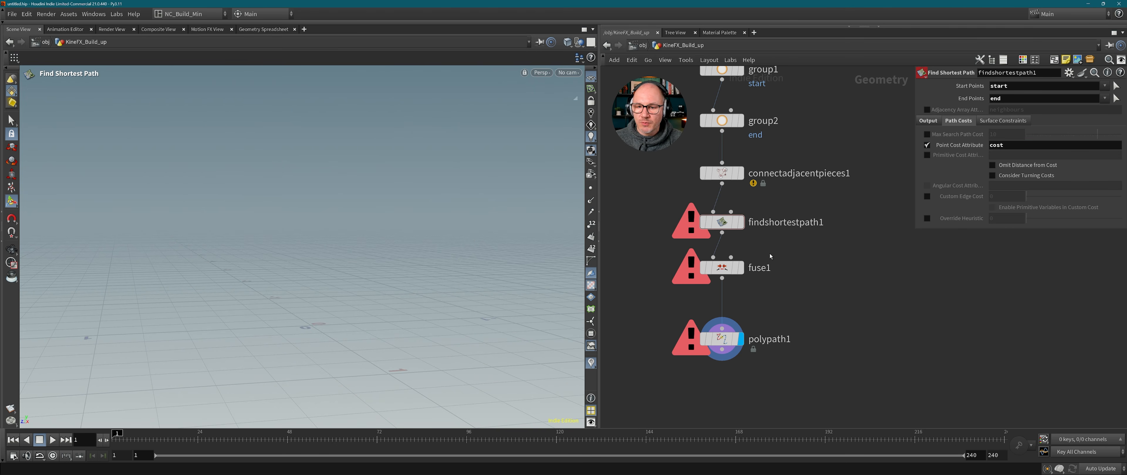
Shift the three lower nodes down and insert an Attribute Adjust Float node between Connect Adjacent Pieces and Find Shortest Path.
{"action": "left_click_drag", "start_coordinate": [654, 211], "coordinate": [771, 391]}
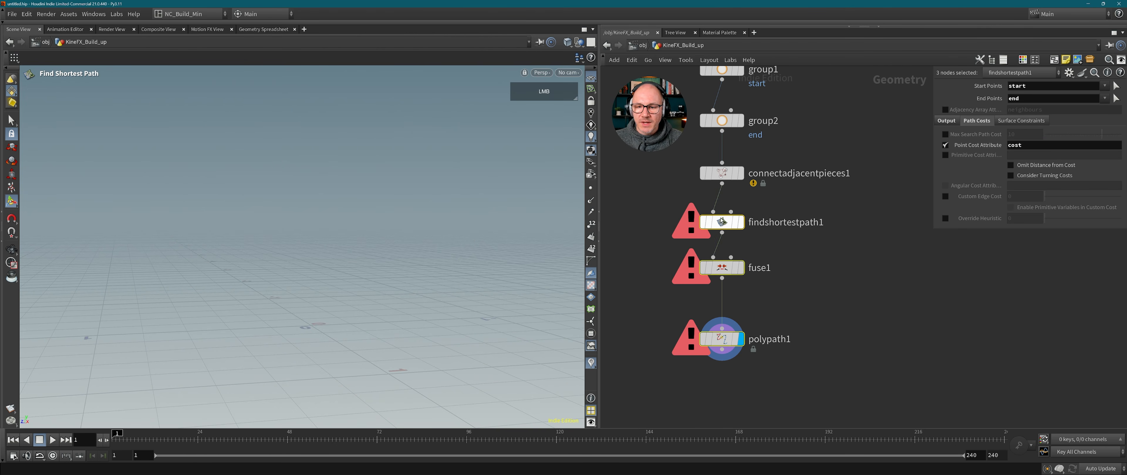
{"action": "left_click_drag", "start_coordinate": [724, 222], "coordinate": [725, 247]}
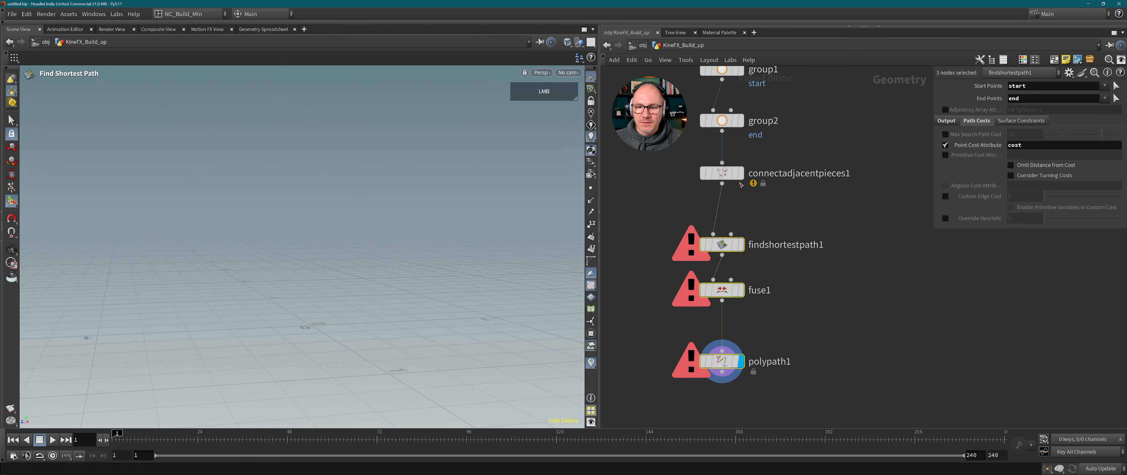
{"action": "left_click", "coordinate": [816, 210]}
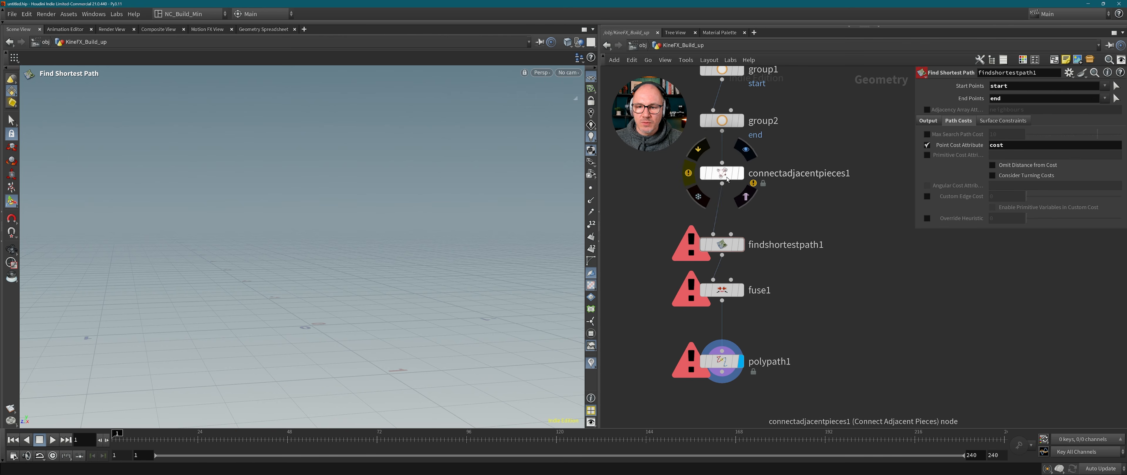
{"action": "key", "text": "Tab"}
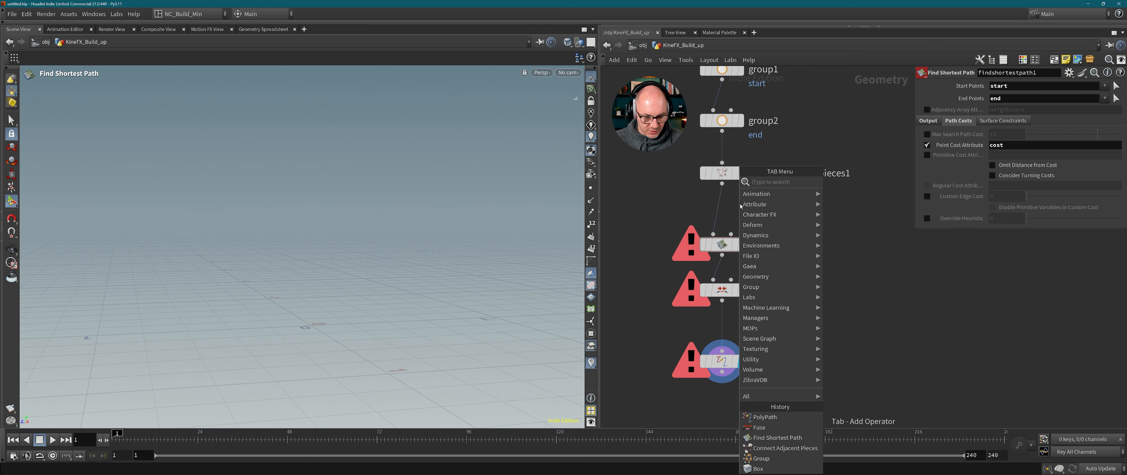
{"action": "type", "text": "ad"}
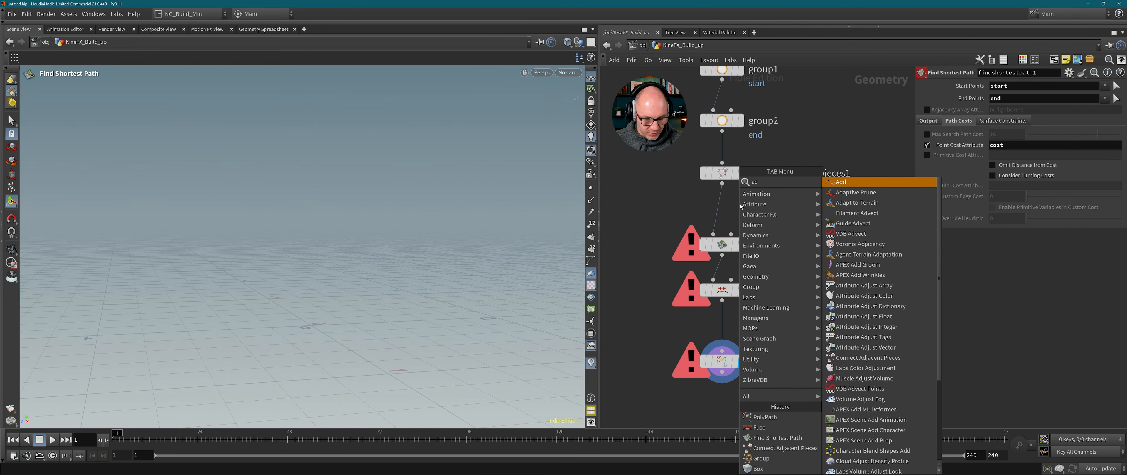
{"action": "type", "text": " at fl"}
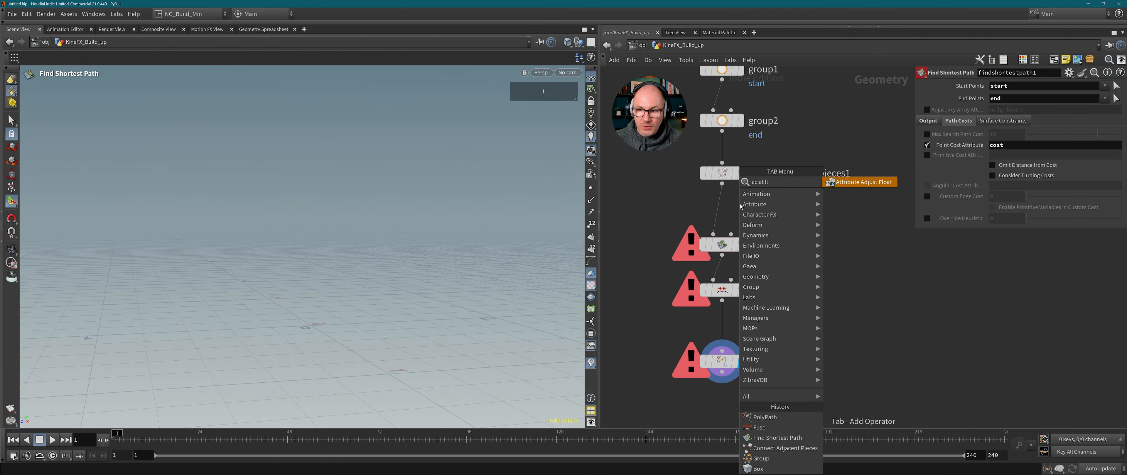
{"action": "left_click", "coordinate": [839, 183]}
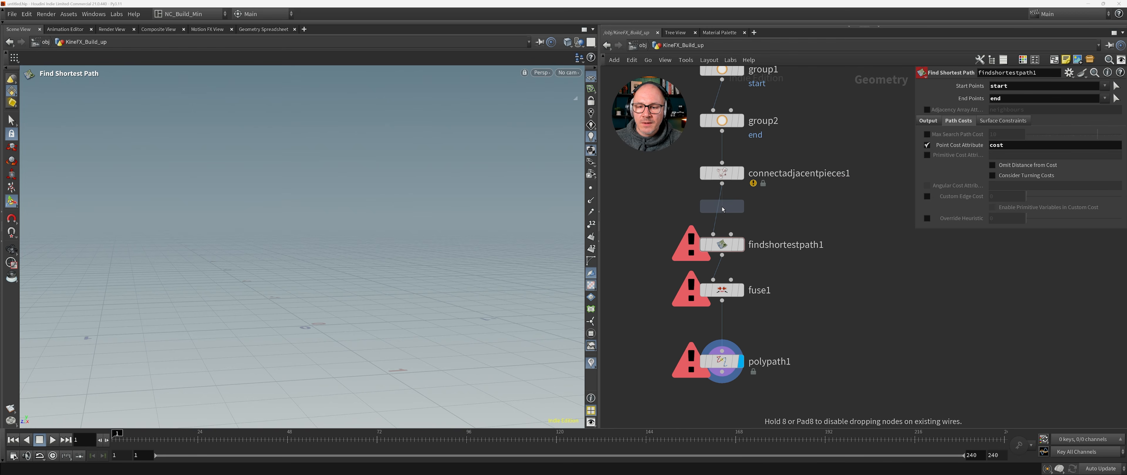
{"action": "left_click", "coordinate": [722, 210]}
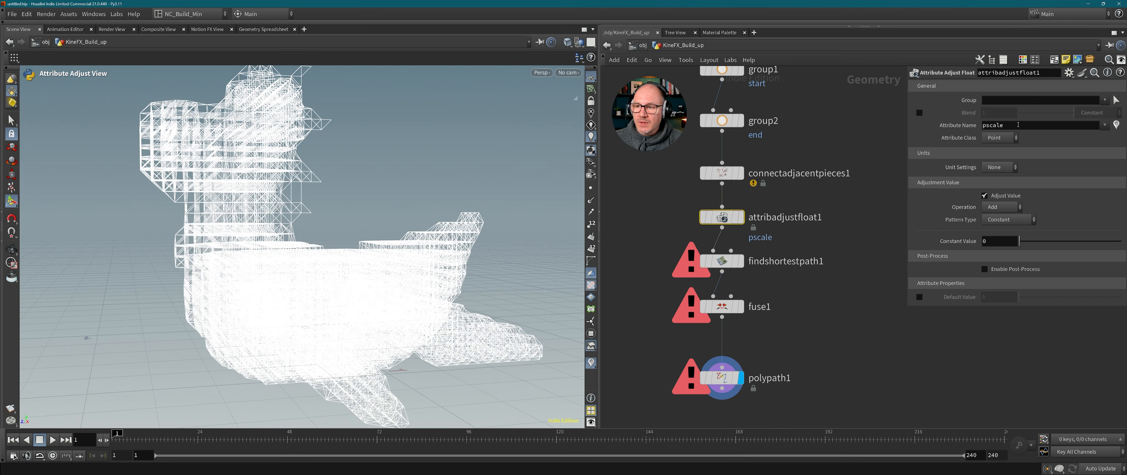
Name the adjusted attribute cost and set its pattern type to Noise.
{"action": "double_click", "coordinate": [992, 125]}
{"action": "key", "text": "ctrl+c"}
{"action": "type", "text": "cost"}
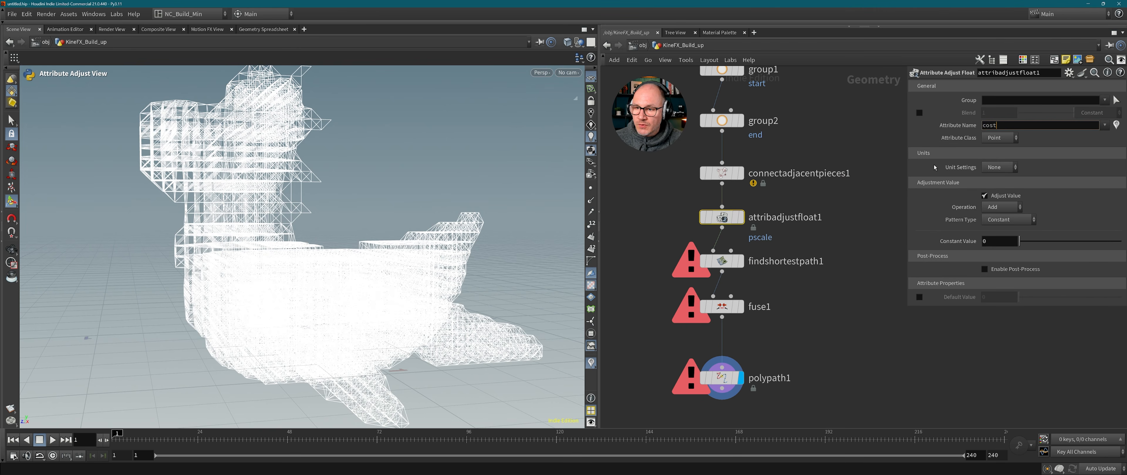
{"action": "key", "text": "Return"}
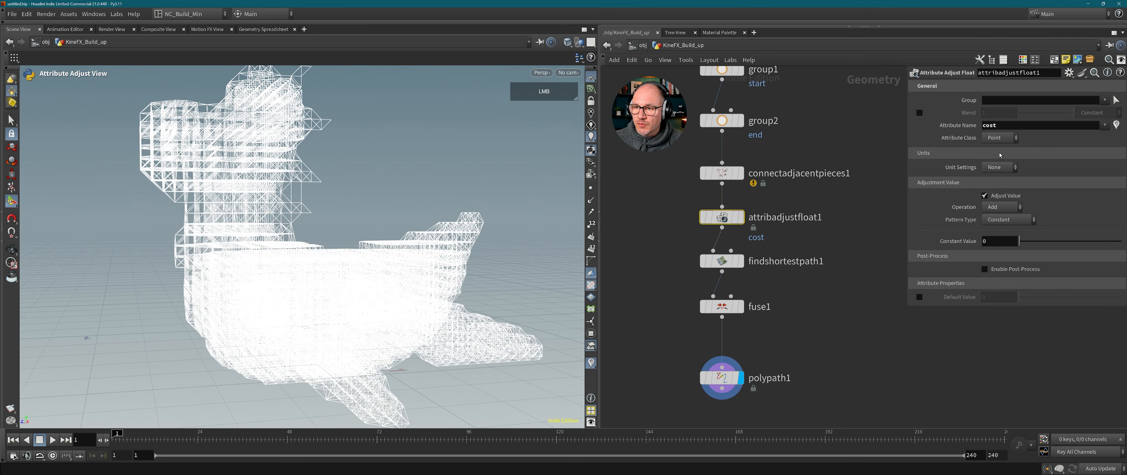
{"action": "left_click", "coordinate": [1008, 220]}
{"action": "left_click", "coordinate": [1007, 252]}
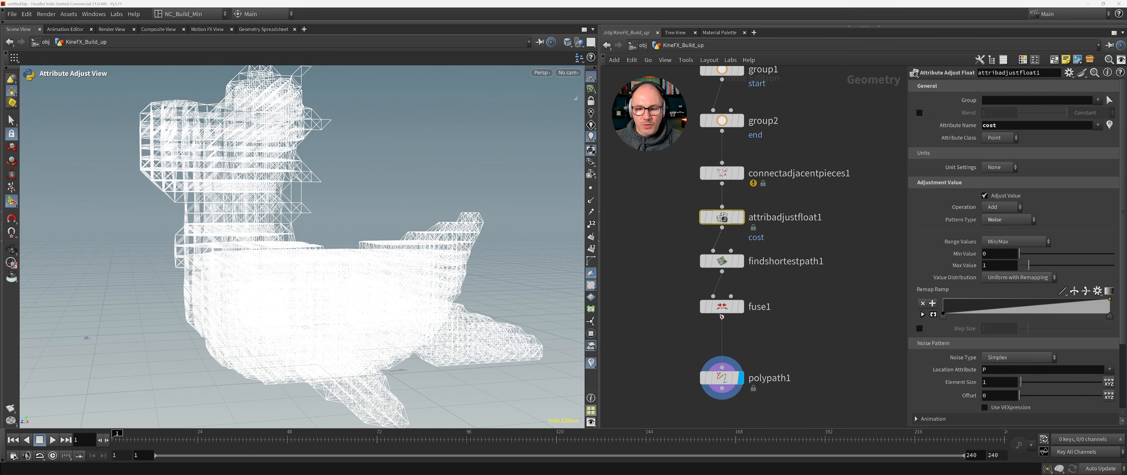
Visualize the cost attribute from the Attribute Adjust Float node's info and examine its distribution over the rubber toy.
{"action": "left_click", "coordinate": [689, 218]}
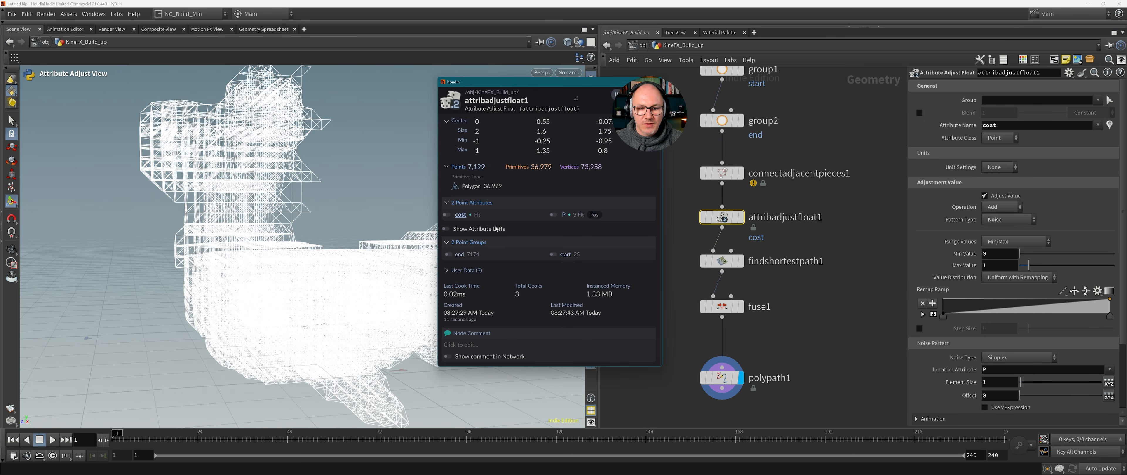
{"action": "left_click", "coordinate": [454, 214], "text": "alt"}
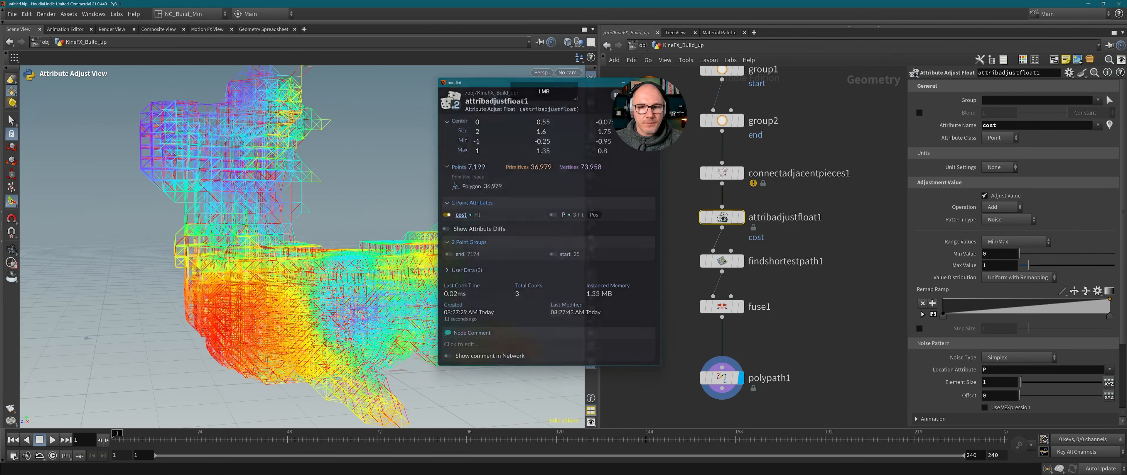
{"action": "right_click_drag", "start_coordinate": [436, 252], "coordinate": [326, 175], "text": "alt"}
{"action": "left_click_drag", "start_coordinate": [326, 175], "coordinate": [338, 207], "text": "alt"}
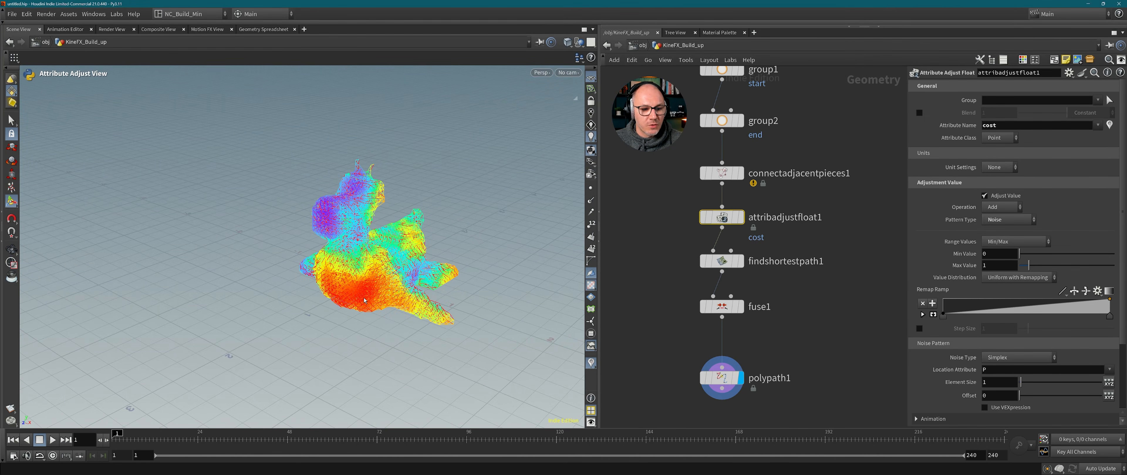
{"action": "left_click_drag", "start_coordinate": [354, 287], "coordinate": [399, 274], "text": "alt"}
{"action": "middle_click_drag", "start_coordinate": [399, 274], "coordinate": [356, 276], "text": "alt"}
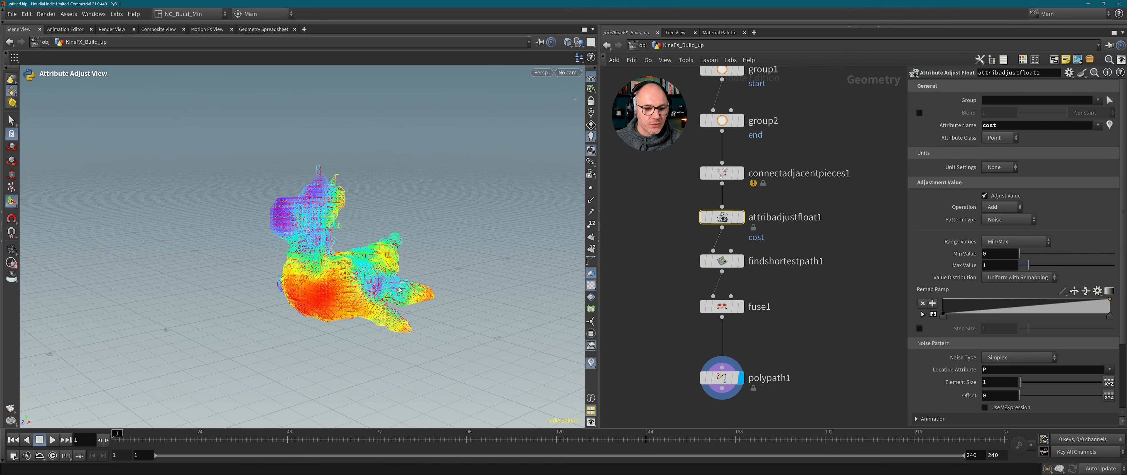
Try an element size of 0.2 for the cost noise, refine it to 0.25 and inspect the pattern.
{"action": "mouse_move", "coordinate": [726, 292]}
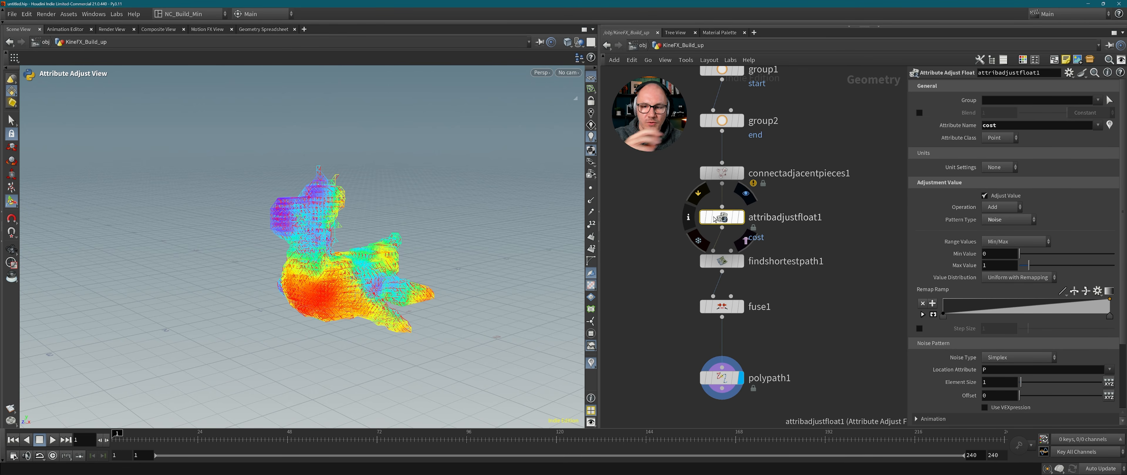
{"action": "left_click", "coordinate": [999, 381]}
{"action": "type", "text": "0.2"}
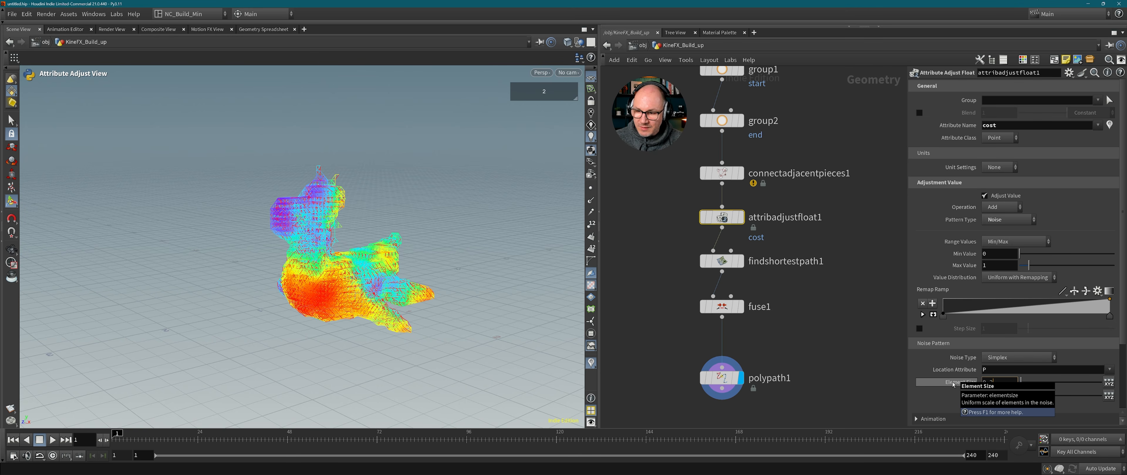
{"action": "key", "text": "Return"}
{"action": "left_click_drag", "start_coordinate": [418, 281], "coordinate": [306, 221], "text": "alt"}
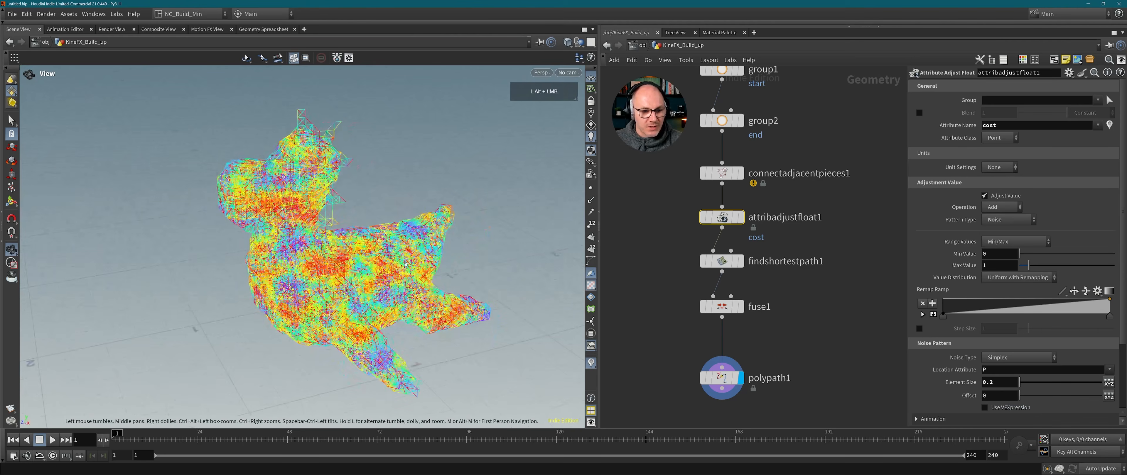
{"action": "type", "text": "5"}
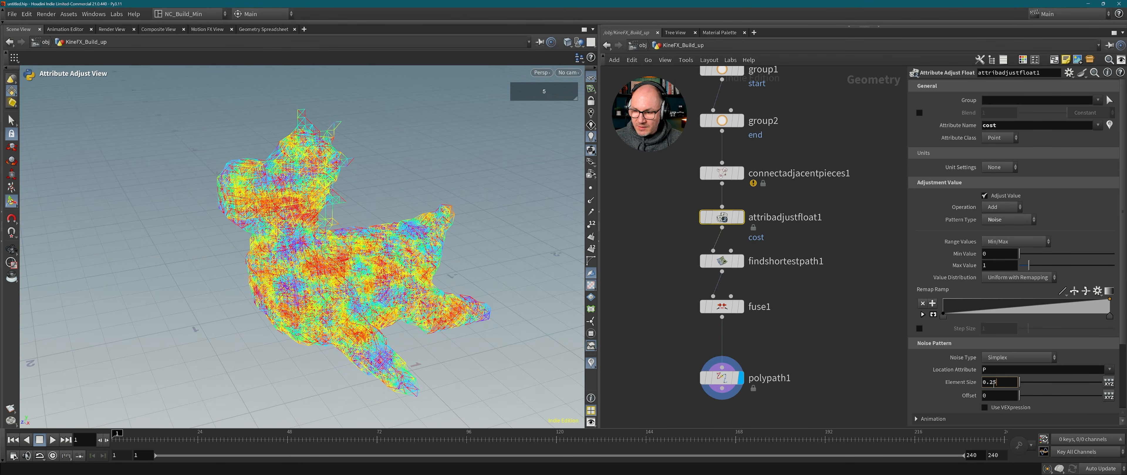
{"action": "key", "text": "Return"}
{"action": "left_click_drag", "start_coordinate": [420, 289], "coordinate": [433, 245], "text": "alt"}
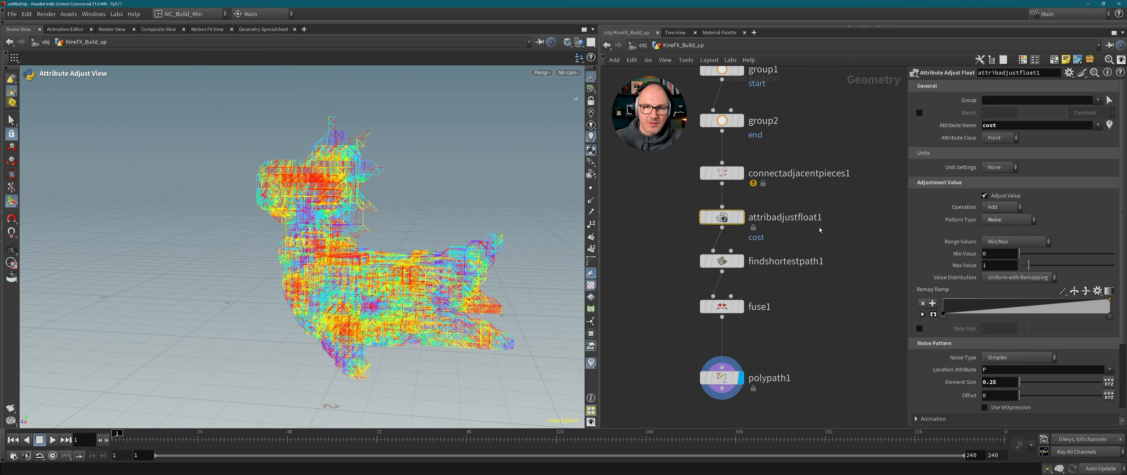
Display the Find Shortest Path node, turn off the cost visualization and inspect the noise-driven paths.
{"action": "left_click", "coordinate": [722, 261]}
{"action": "left_click", "coordinate": [739, 261]}
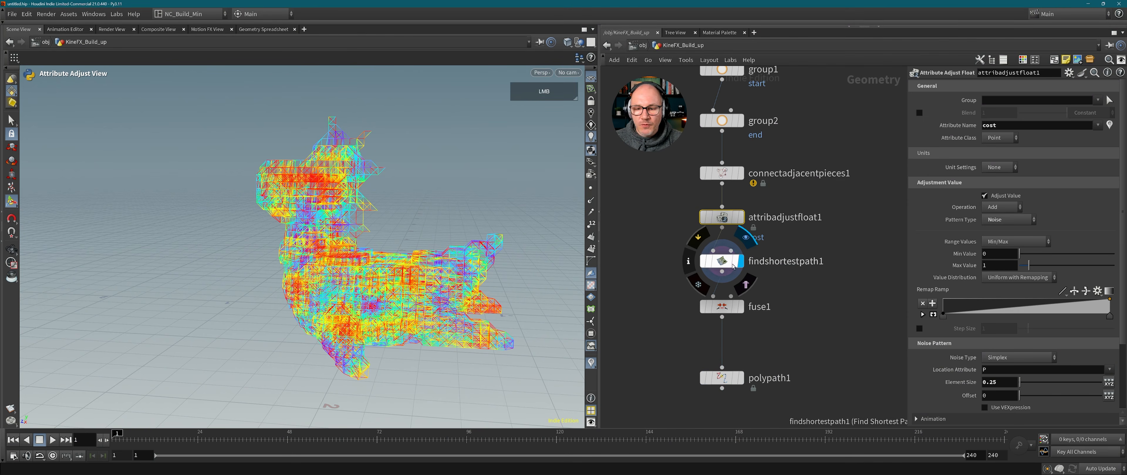
{"action": "left_click", "coordinate": [590, 364]}
{"action": "left_click_drag", "start_coordinate": [490, 315], "coordinate": [376, 284], "text": "alt"}
{"action": "right_click_drag", "start_coordinate": [377, 285], "coordinate": [418, 266], "text": "alt"}
{"action": "left_click_drag", "start_coordinate": [418, 265], "coordinate": [616, 251], "text": "alt"}
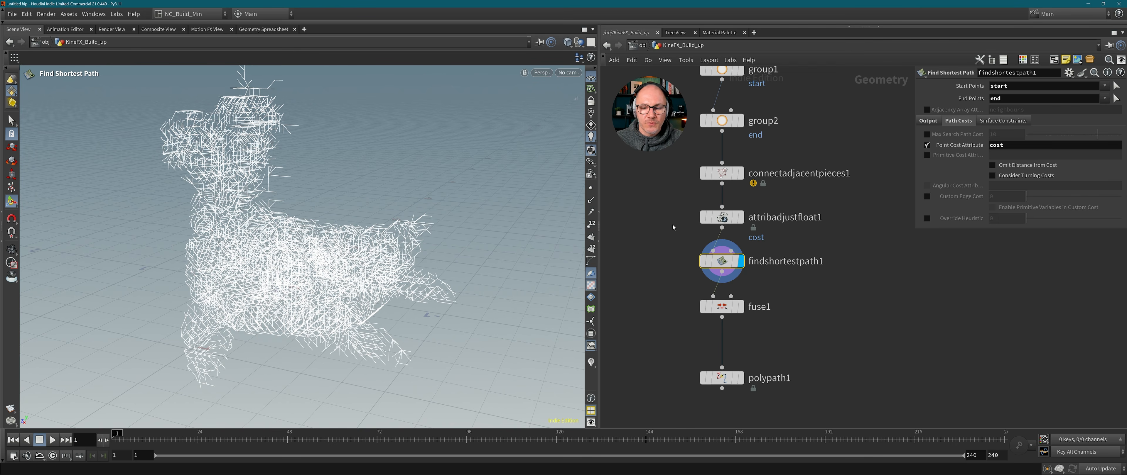
Add a Rig Doctor node below PolyPath, wire the PolyPath output into it and display it.
{"action": "middle_click_drag", "start_coordinate": [722, 388], "coordinate": [817, 229]}
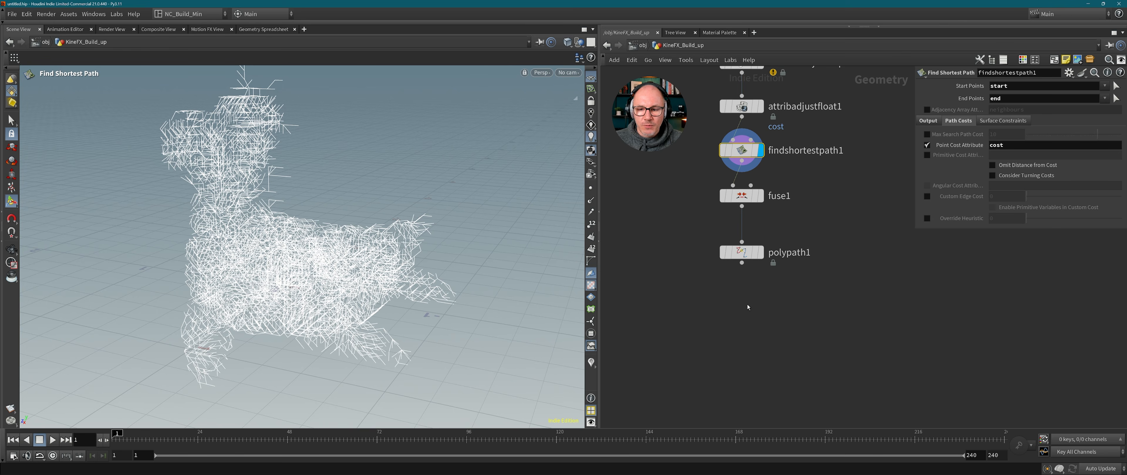
{"action": "key", "text": "Tab"}
{"action": "mouse_move", "coordinate": [743, 316]}
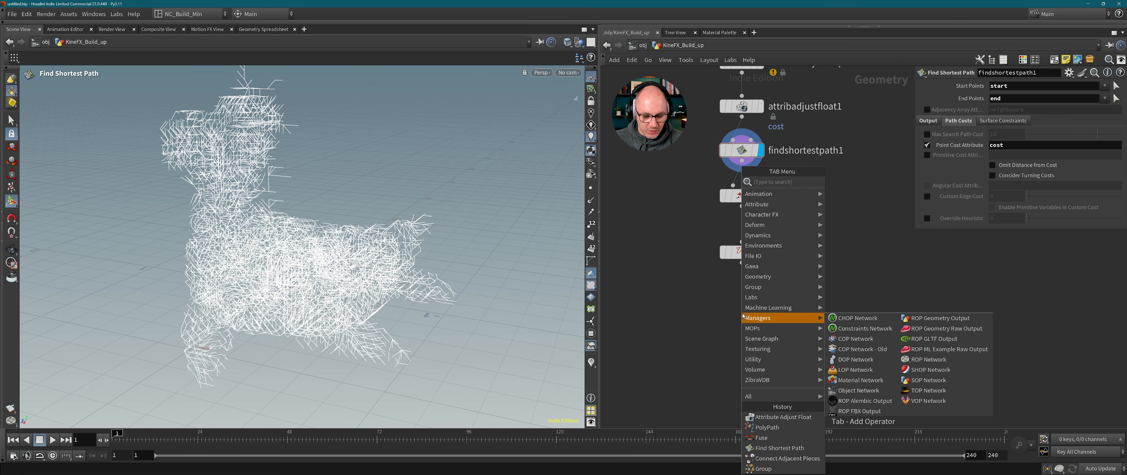
{"action": "type", "text": "rig"}
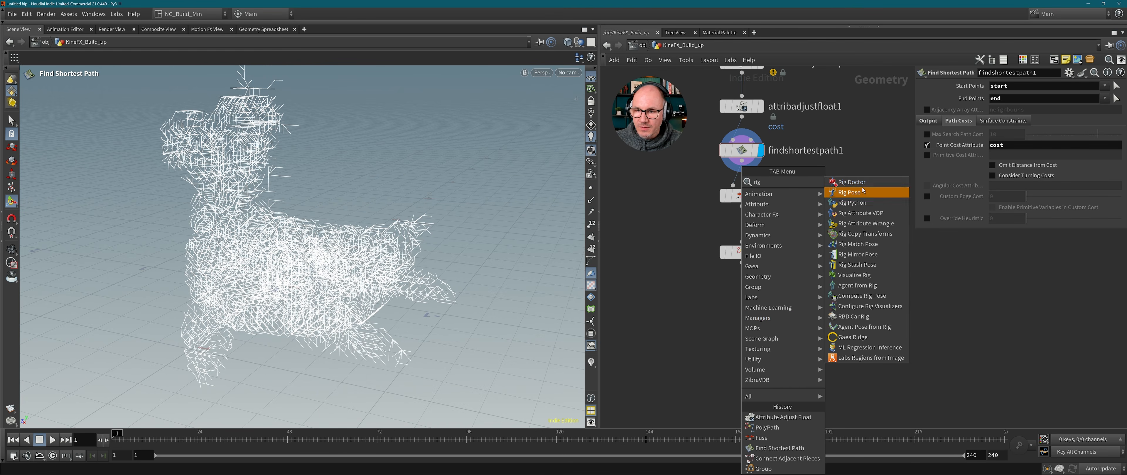
{"action": "left_click", "coordinate": [847, 183]}
{"action": "left_click", "coordinate": [740, 322]}
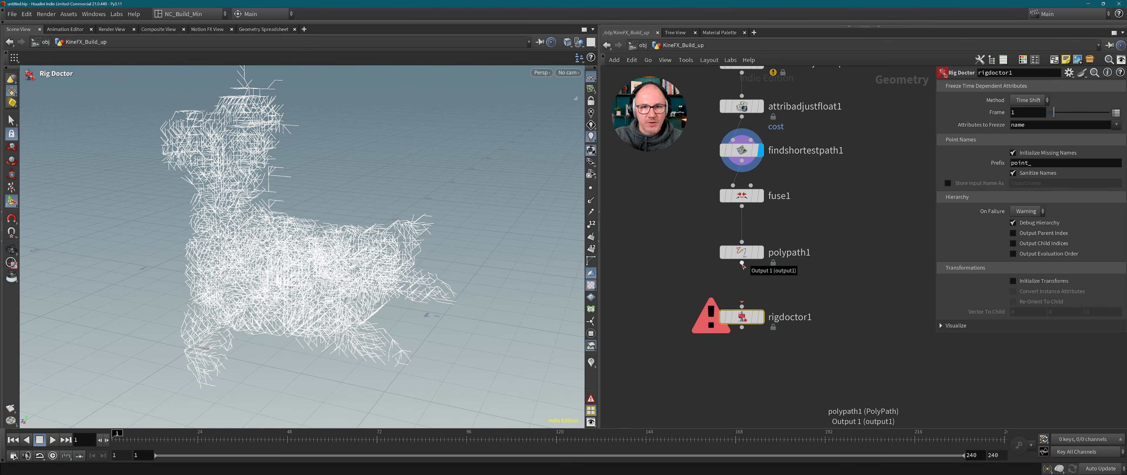
{"action": "left_click_drag", "start_coordinate": [742, 264], "coordinate": [742, 307]}
{"action": "middle_click_drag", "start_coordinate": [796, 368], "coordinate": [802, 244]}
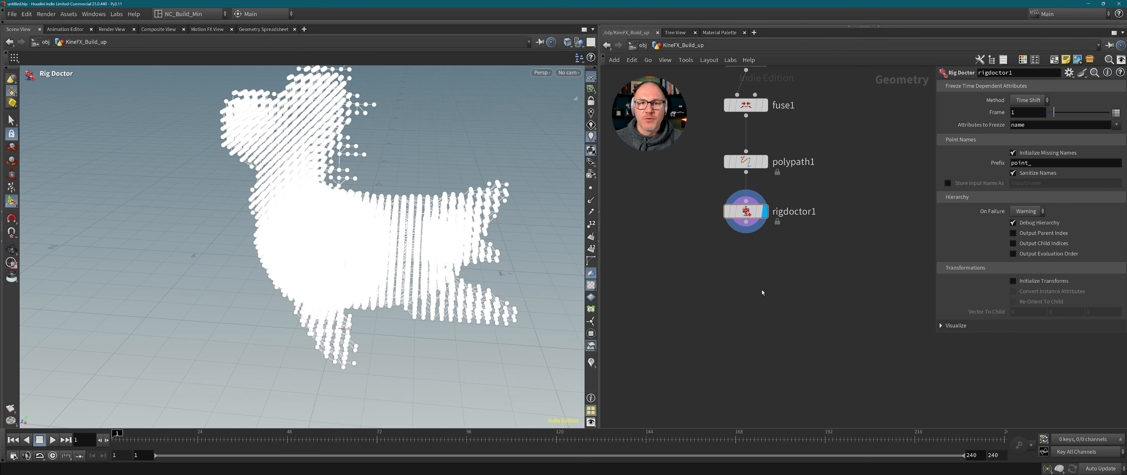
Add a MOPs Spread Falloff node below Rig Doctor, wire the Rig Doctor output into its first input and display it.
{"action": "key", "text": "Tab"}
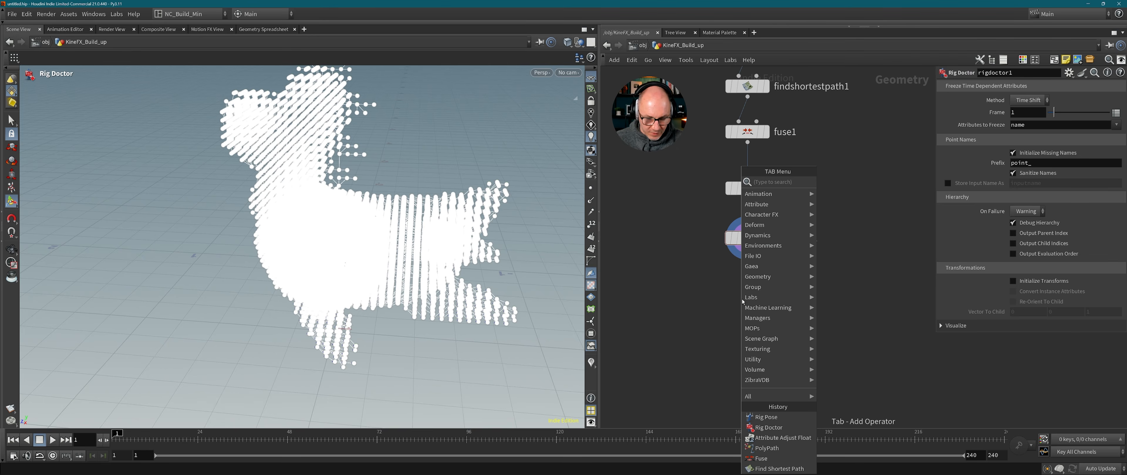
{"action": "type", "text": "mops s"}
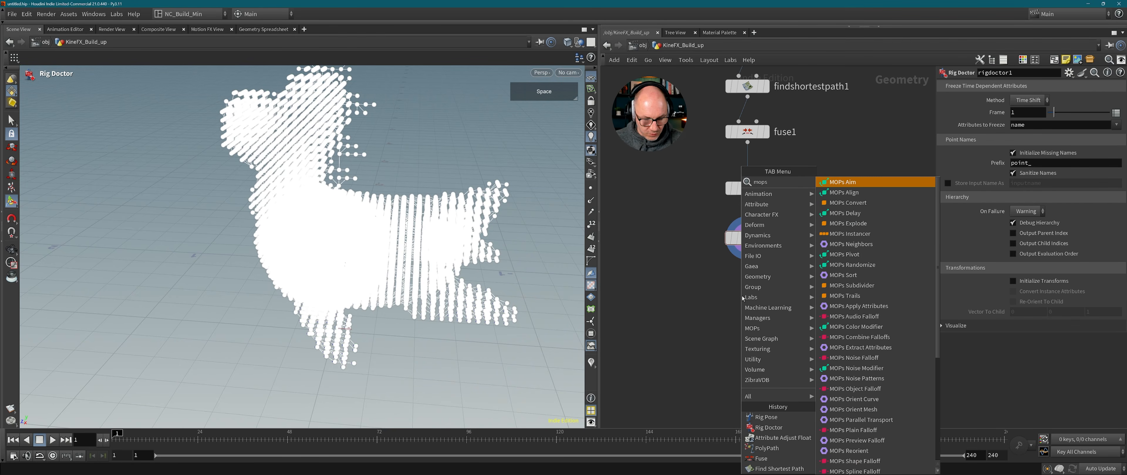
{"action": "type", "text": "pre"}
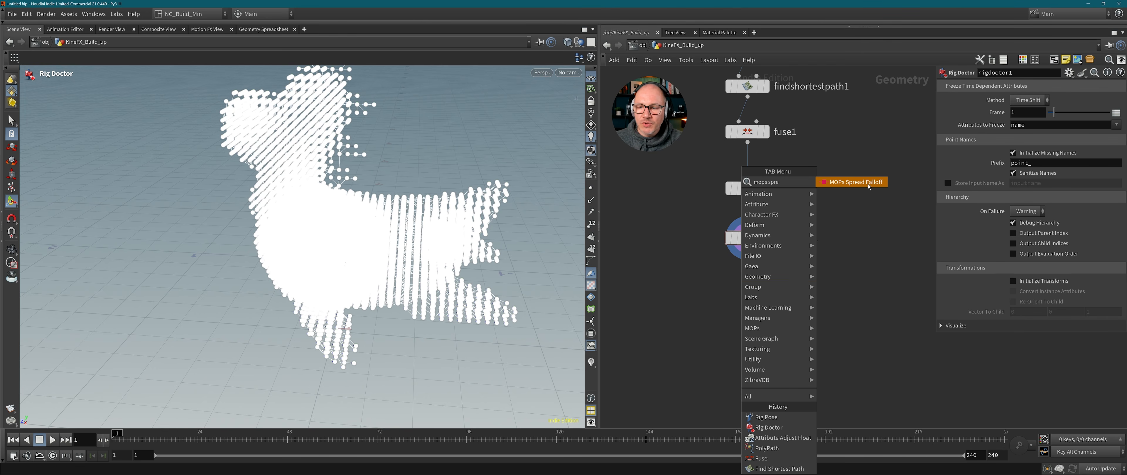
{"action": "left_click", "coordinate": [858, 185]}
{"action": "left_click", "coordinate": [748, 311]}
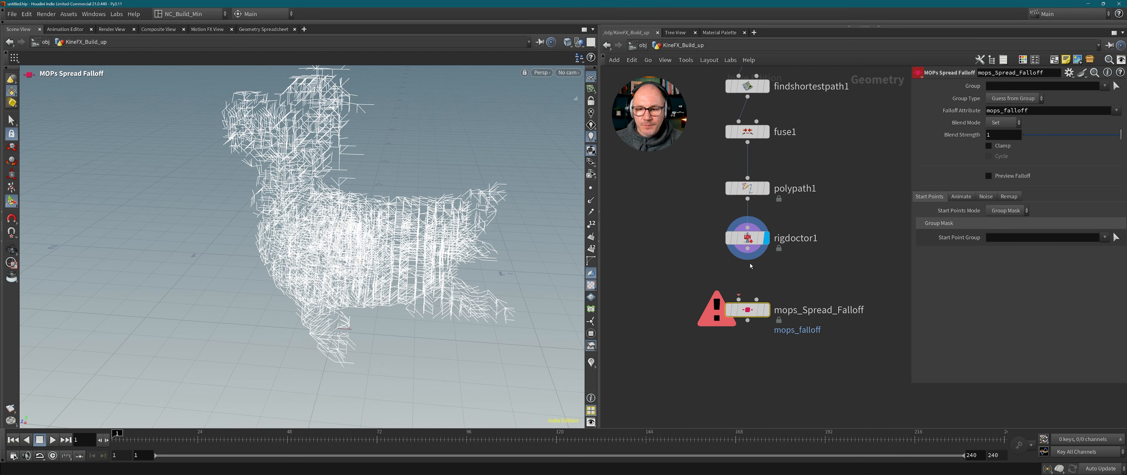
{"action": "left_click_drag", "start_coordinate": [747, 249], "coordinate": [754, 299]}
{"action": "left_click", "coordinate": [767, 311]}
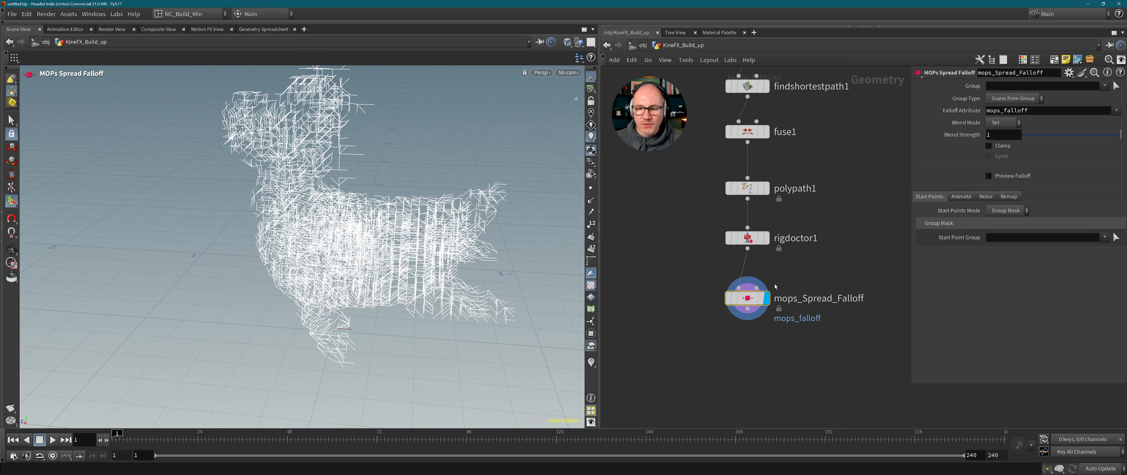
{"action": "left_click_drag", "start_coordinate": [753, 299], "coordinate": [753, 295]}
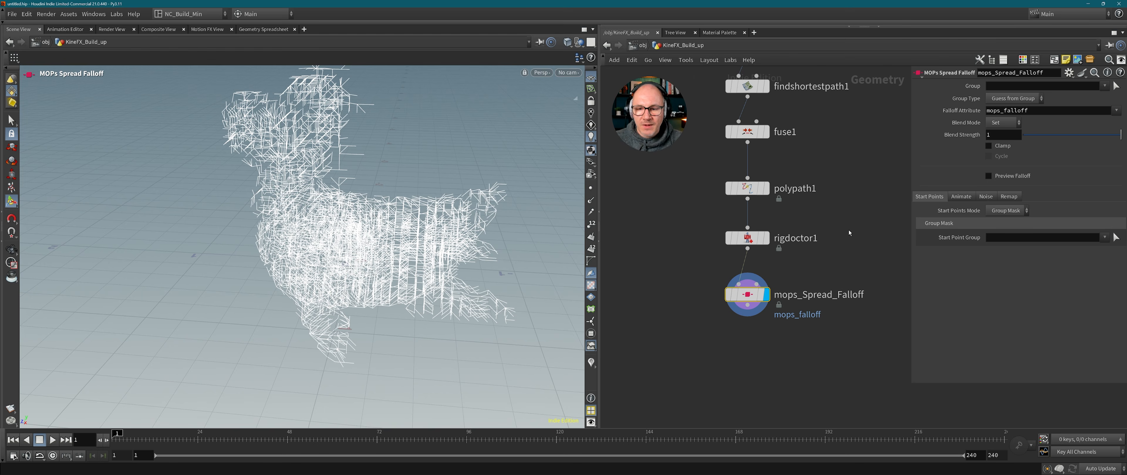
Review the node chain from the end group through Find Shortest Path, Fuse and PolyPath to Rig Doctor, tracing the start group.
{"action": "middle_click", "coordinate": [752, 242]}
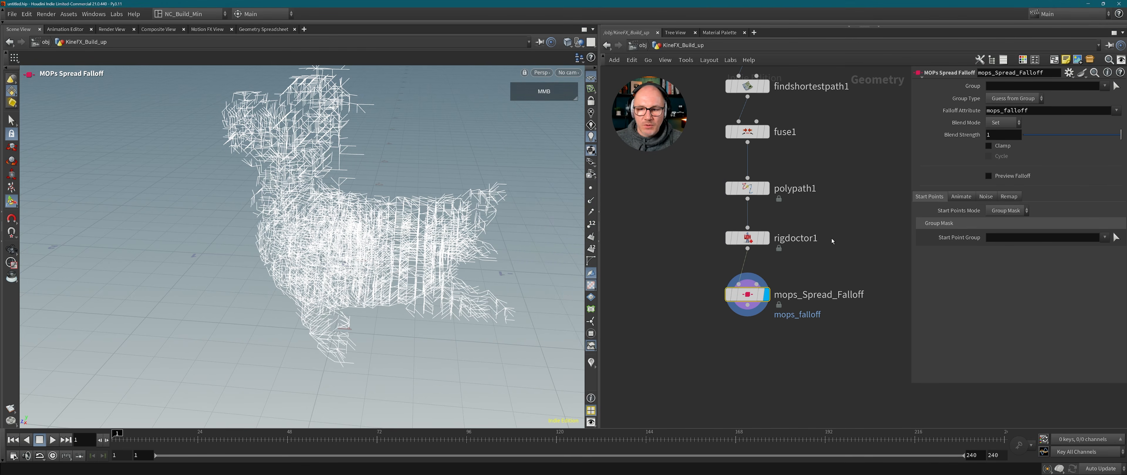
{"action": "middle_click_drag", "start_coordinate": [831, 212], "coordinate": [847, 335]}
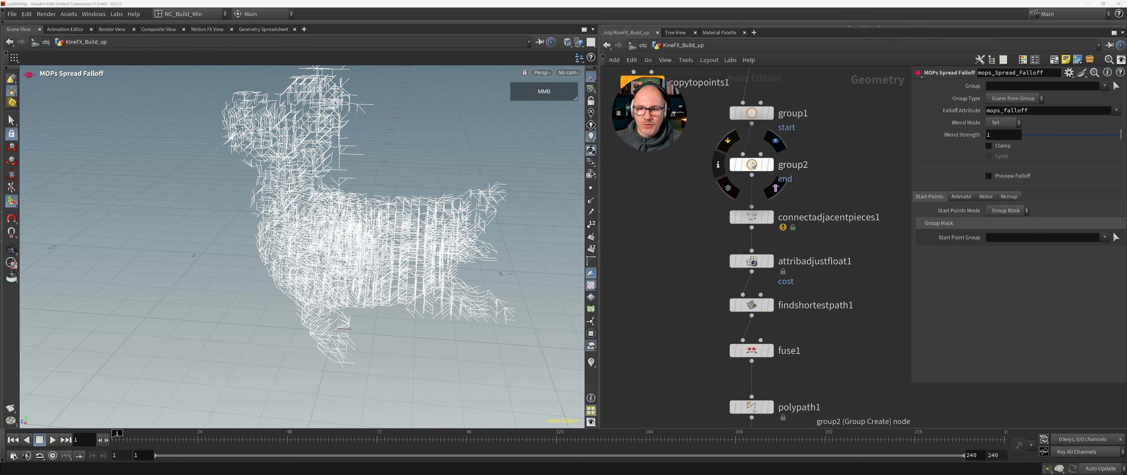
{"action": "middle_click", "coordinate": [757, 171]}
{"action": "middle_click_drag", "start_coordinate": [797, 313], "coordinate": [792, 264]}
{"action": "middle_click", "coordinate": [748, 256]}
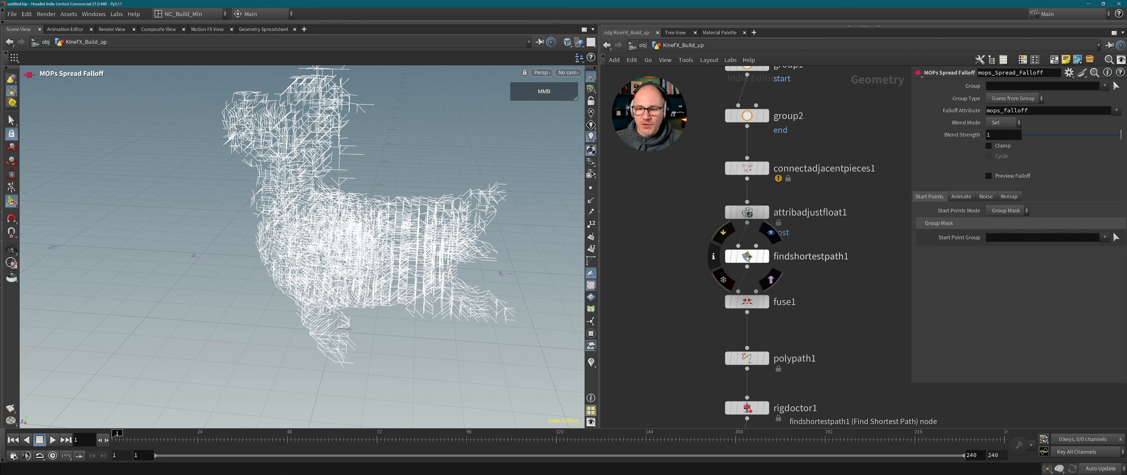
{"action": "middle_click_drag", "start_coordinate": [800, 377], "coordinate": [804, 277]}
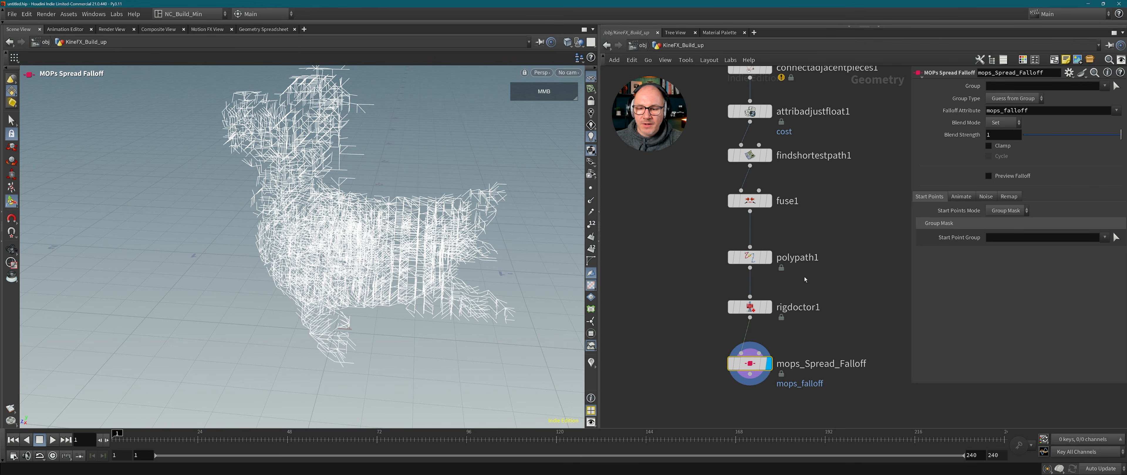
{"action": "mouse_move", "coordinate": [756, 369]}
{"action": "left_click_drag", "start_coordinate": [756, 370], "coordinate": [757, 376]}
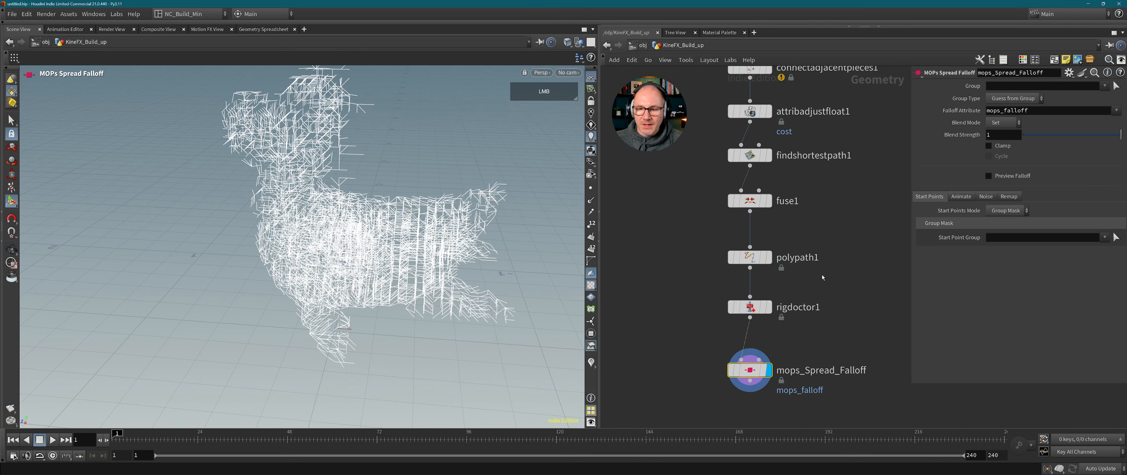
{"action": "middle_click_drag", "start_coordinate": [822, 274], "coordinate": [825, 313]}
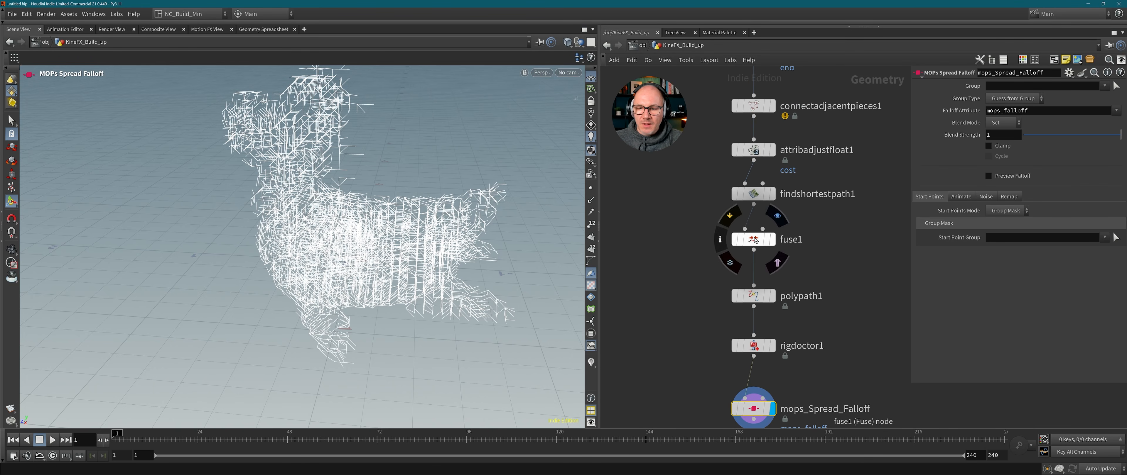
{"action": "left_click_drag", "start_coordinate": [754, 241], "coordinate": [754, 237]}
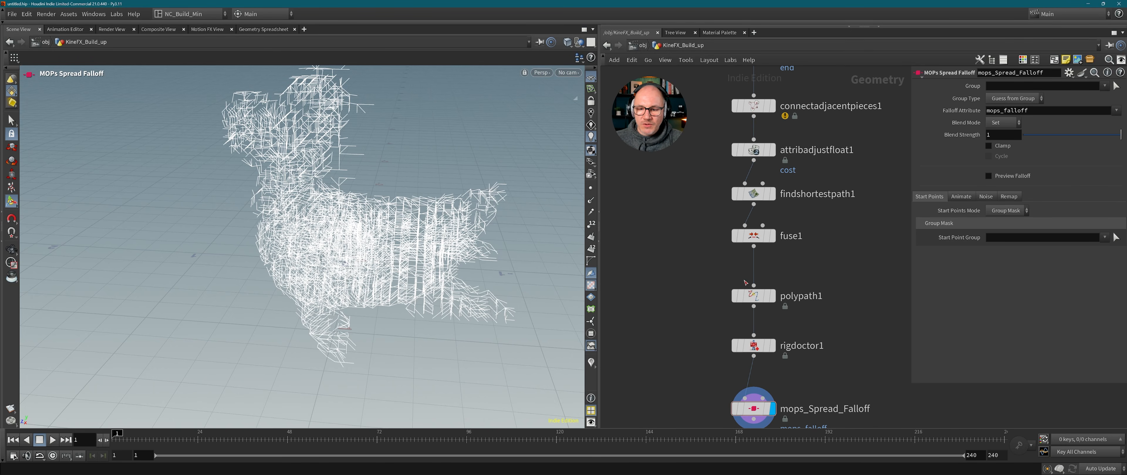
{"action": "mouse_move", "coordinate": [753, 300]}
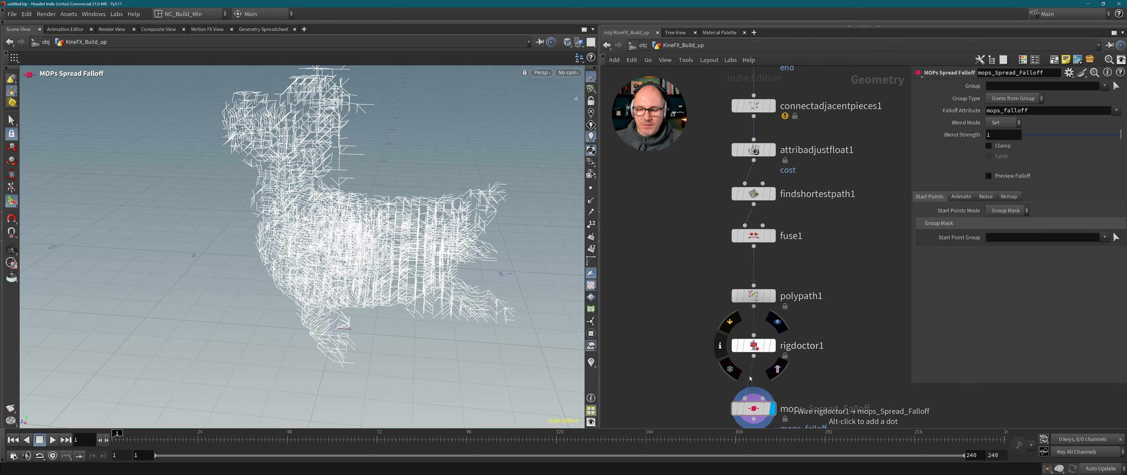
Insert a Group Transfer node on the wire between Rig Doctor and MOPs Spread Falloff.
{"action": "middle_click_drag", "start_coordinate": [749, 373], "coordinate": [763, 297]}
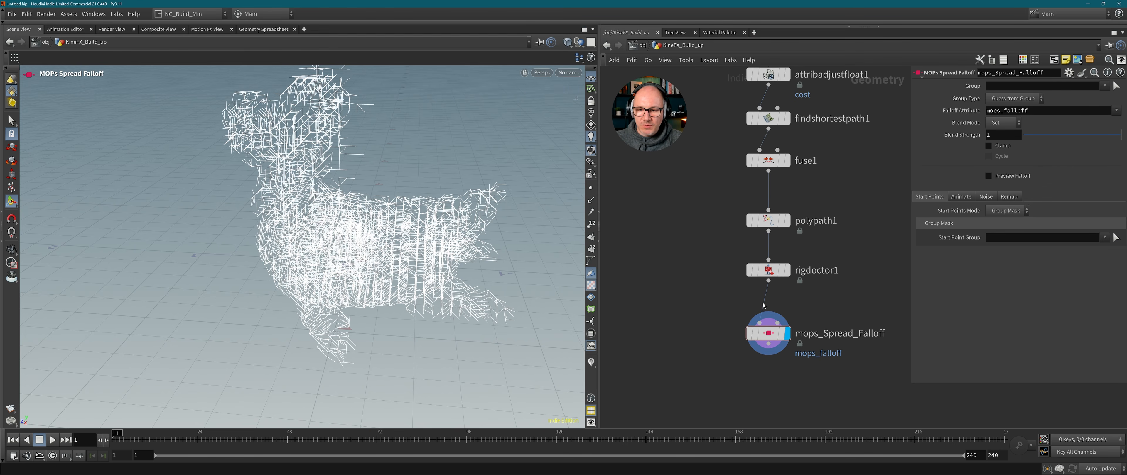
{"action": "key", "text": "Tab"}
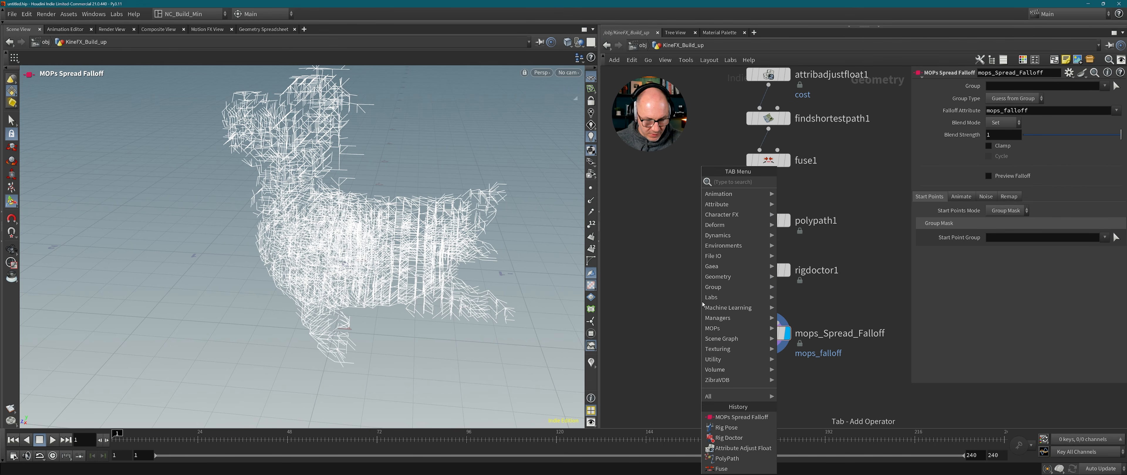
{"action": "type", "text": "grou"}
{"action": "key", "text": "Down"}
{"action": "key", "text": "Down"}
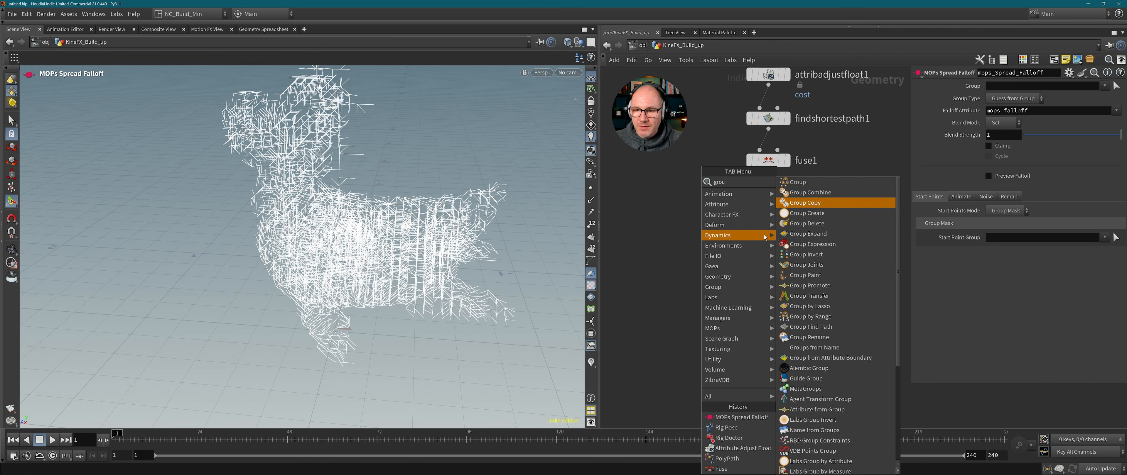
{"action": "type", "text": "tr"}
{"action": "left_click", "coordinate": [826, 184]}
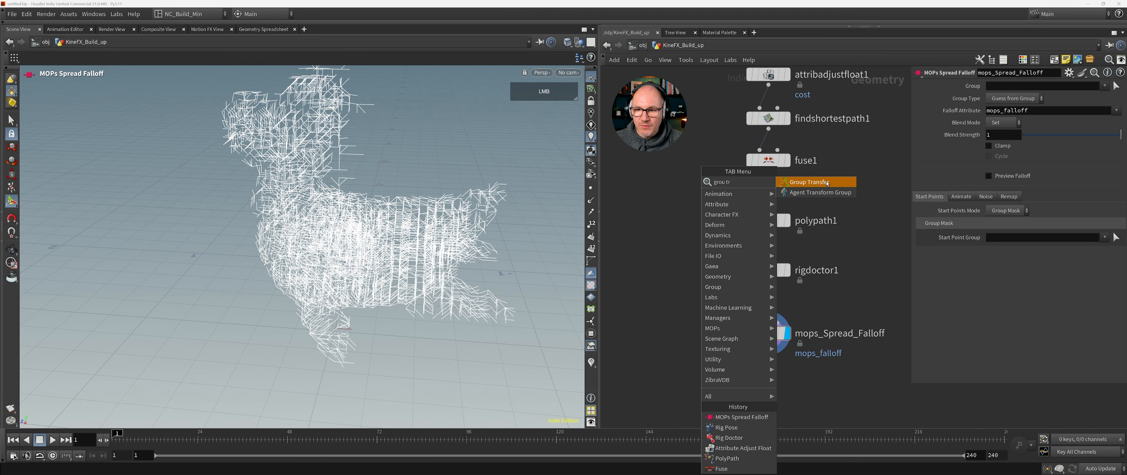
{"action": "left_click", "coordinate": [777, 306]}
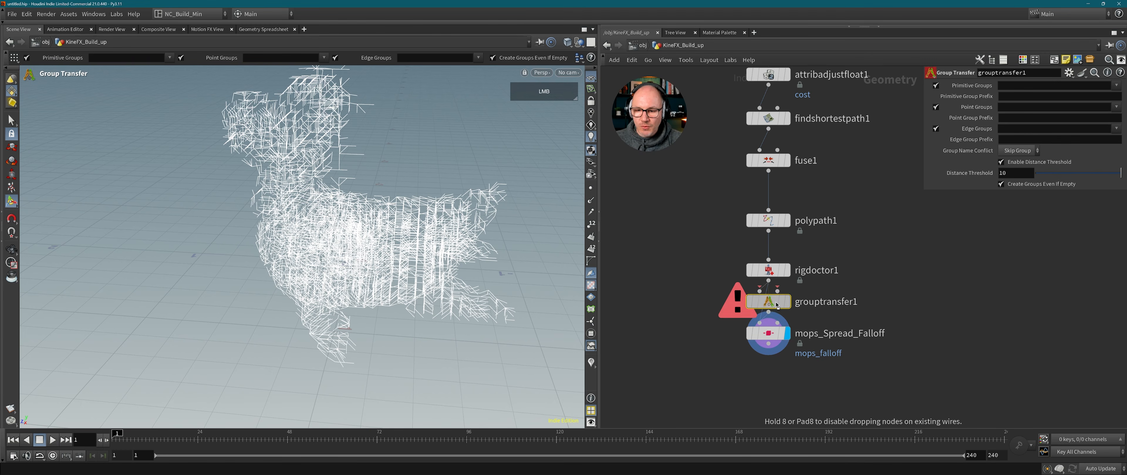
{"action": "left_click", "coordinate": [781, 319]}
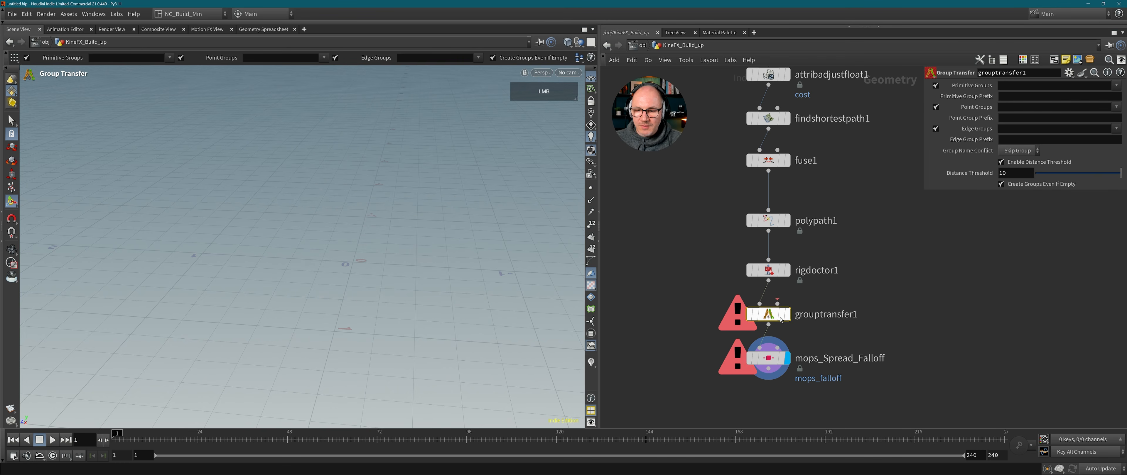
{"action": "left_click_drag", "start_coordinate": [781, 320], "coordinate": [781, 322]}
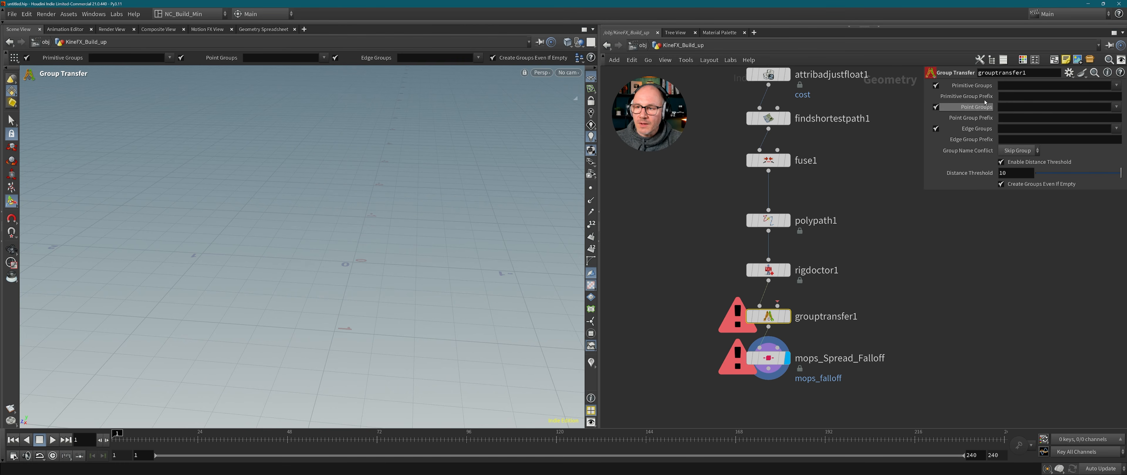
Disable primitive and edge group transfer on the Group Transfer node and set its point groups to start.
{"action": "left_click", "coordinate": [936, 85]}
{"action": "left_click", "coordinate": [936, 128]}
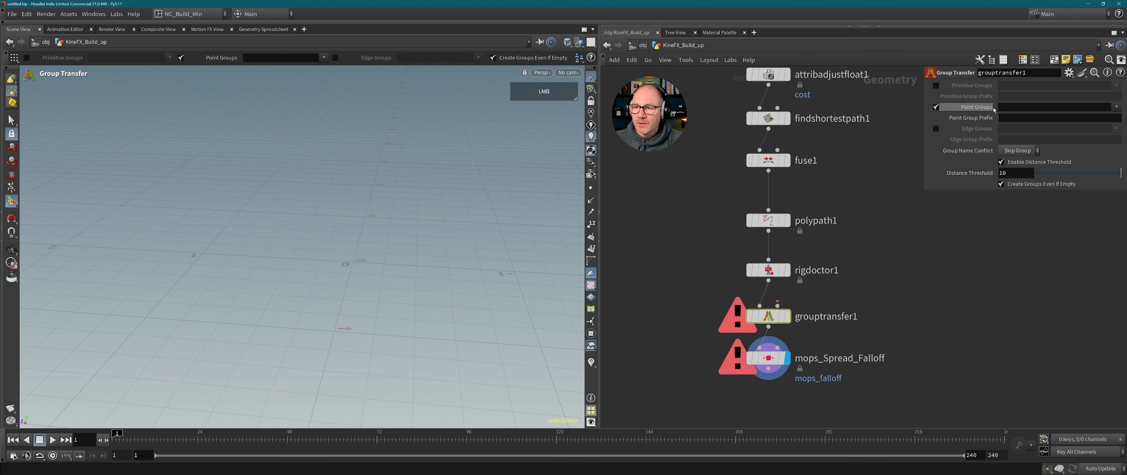
{"action": "left_click", "coordinate": [1006, 108]}
{"action": "type", "text": "start"}
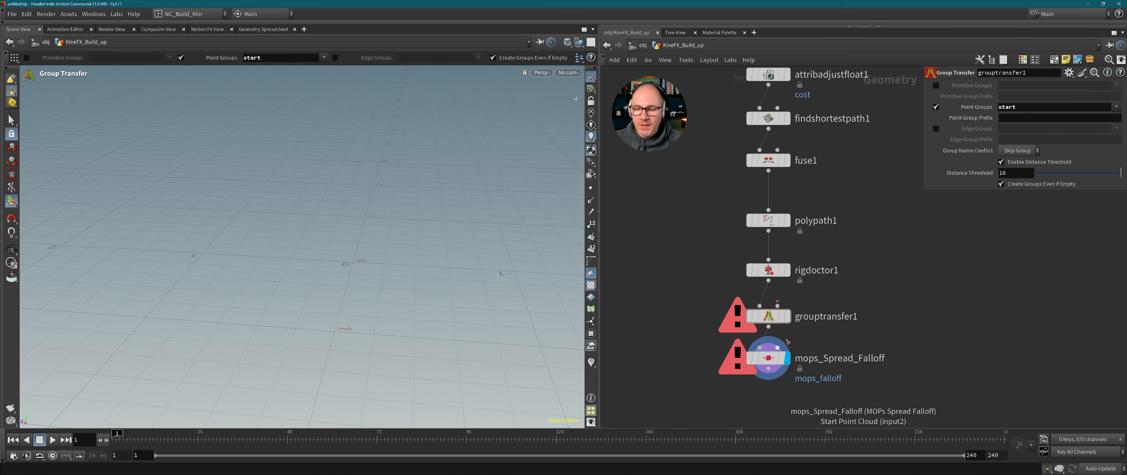
Display the Attribute Adjust Float node and check the point groups in its node info.
{"action": "scroll", "coordinate": [844, 282], "scroll_direction": "down", "scroll_amount": 1}
{"action": "middle_click_drag", "start_coordinate": [845, 250], "coordinate": [837, 312]}
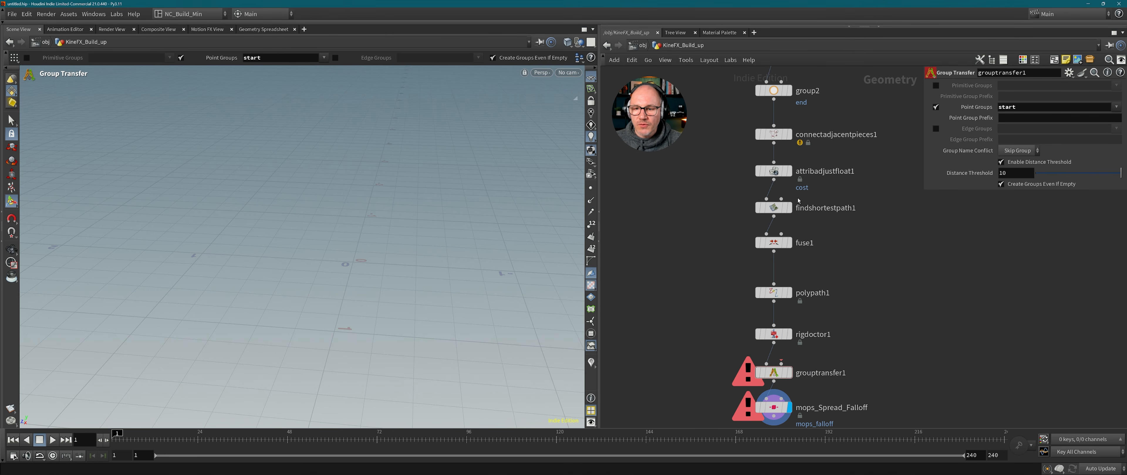
{"action": "left_click", "coordinate": [789, 171]}
{"action": "middle_click", "coordinate": [774, 171]}
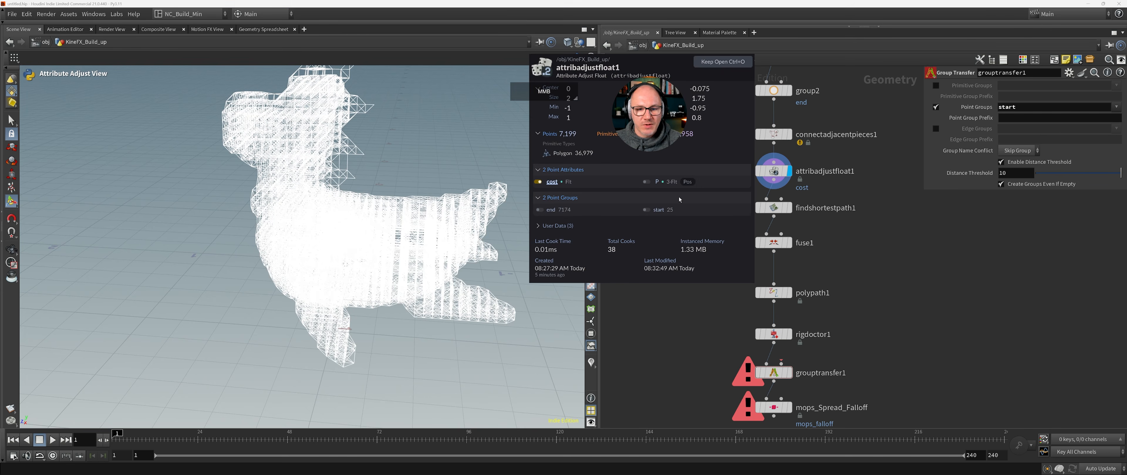
{"action": "middle_click", "coordinate": [774, 175]}
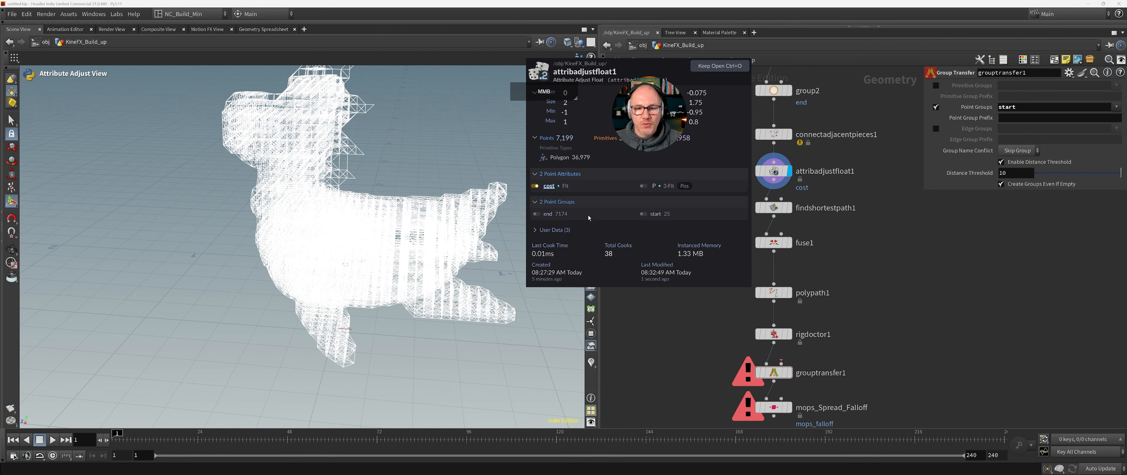
Route the Attribute Adjust Float output through two wire dots into Group Transfer's second input and display Group Transfer.
{"action": "left_click", "coordinate": [773, 192]}
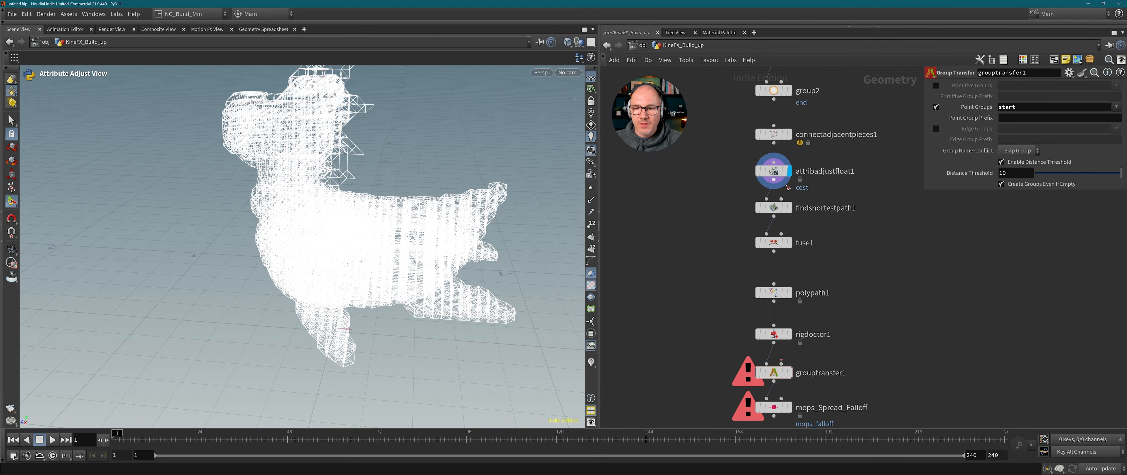
{"action": "left_click", "coordinate": [894, 184], "text": "alt"}
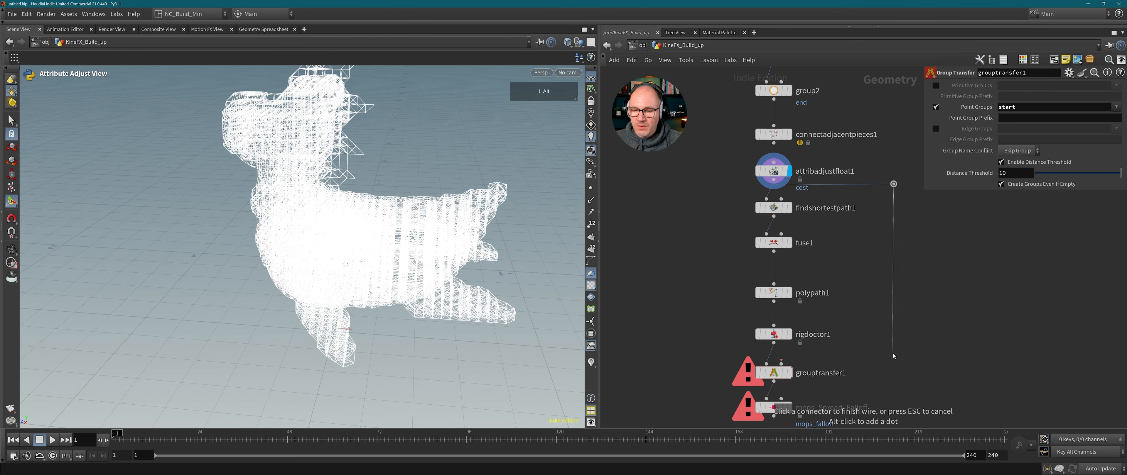
{"action": "left_click", "coordinate": [892, 352], "text": "alt"}
{"action": "left_click", "coordinate": [782, 365]}
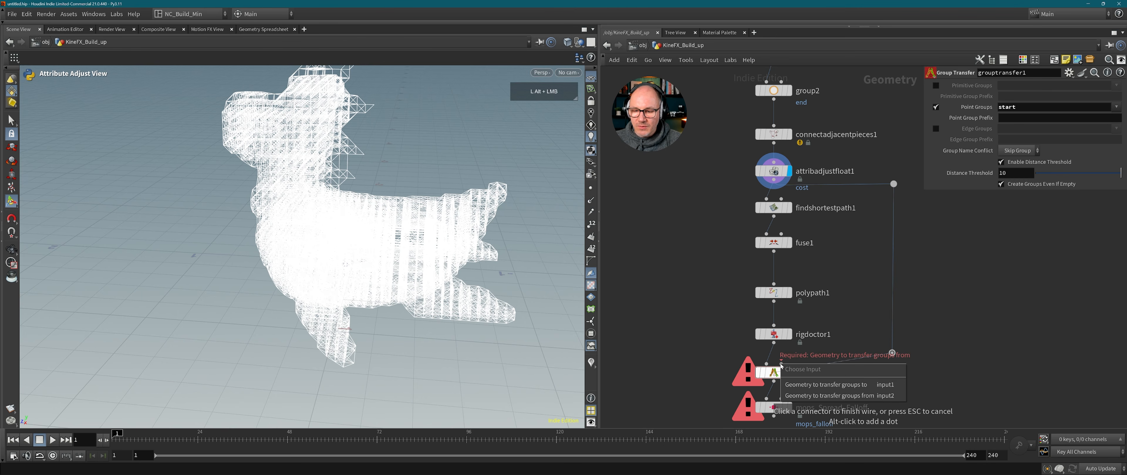
{"action": "key", "text": "Escape"}
{"action": "left_click_drag", "start_coordinate": [781, 364], "coordinate": [892, 353]}
{"action": "left_click", "coordinate": [789, 373]}
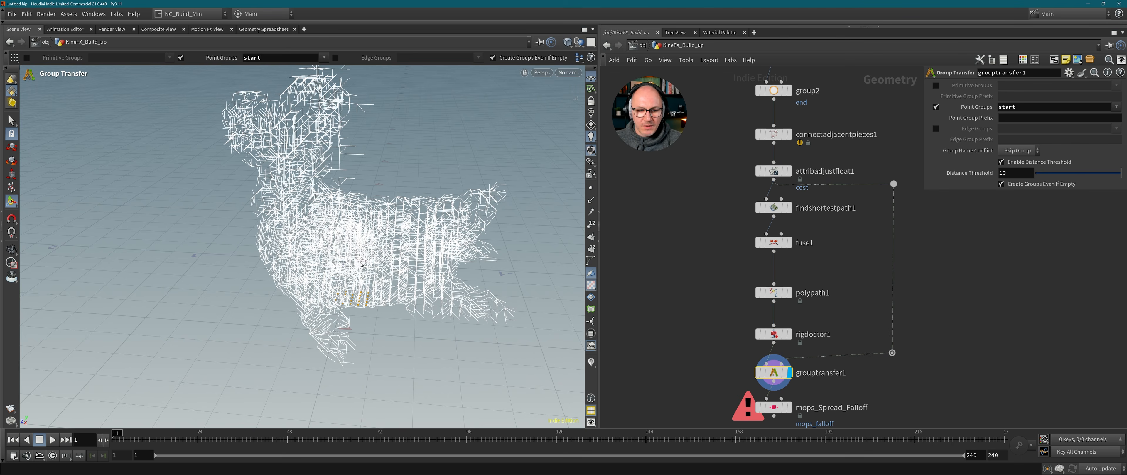
Examine the transferred start group points on the underside of the rubber toy's curve network.
{"action": "left_click_drag", "start_coordinate": [361, 264], "coordinate": [398, 258], "text": "alt"}
{"action": "scroll", "coordinate": [397, 260], "scroll_direction": "up", "scroll_amount": 3}
{"action": "middle_click_drag", "start_coordinate": [397, 260], "coordinate": [402, 247], "text": "alt"}
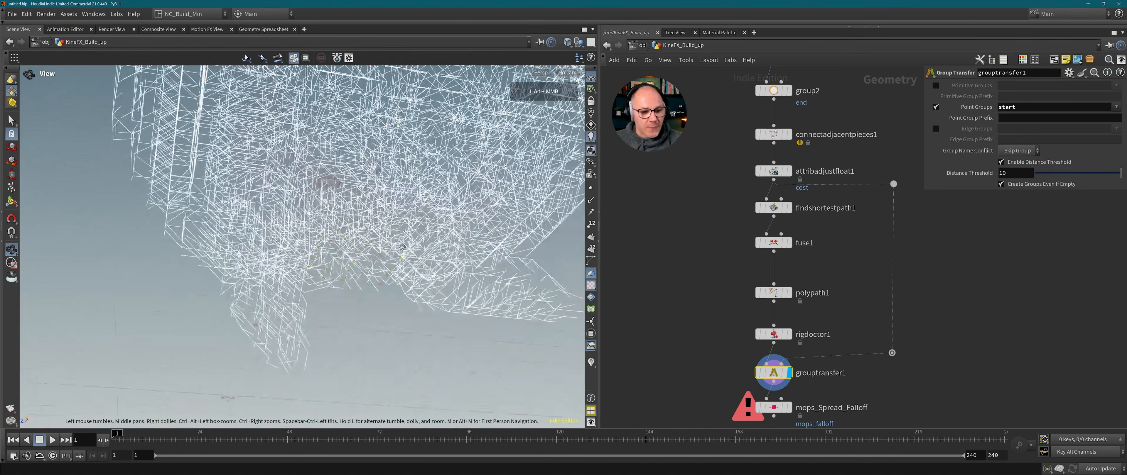
{"action": "left_click_drag", "start_coordinate": [402, 246], "coordinate": [381, 172], "text": "alt"}
{"action": "left_click_drag", "start_coordinate": [783, 244], "coordinate": [783, 249]}
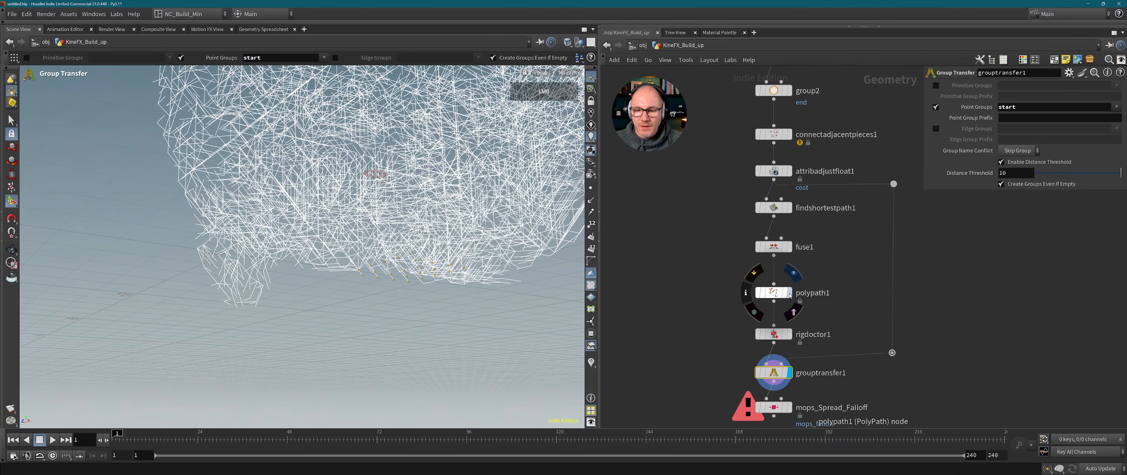
{"action": "left_click_drag", "start_coordinate": [420, 246], "coordinate": [351, 271], "text": "alt"}
{"action": "key", "text": "Return"}
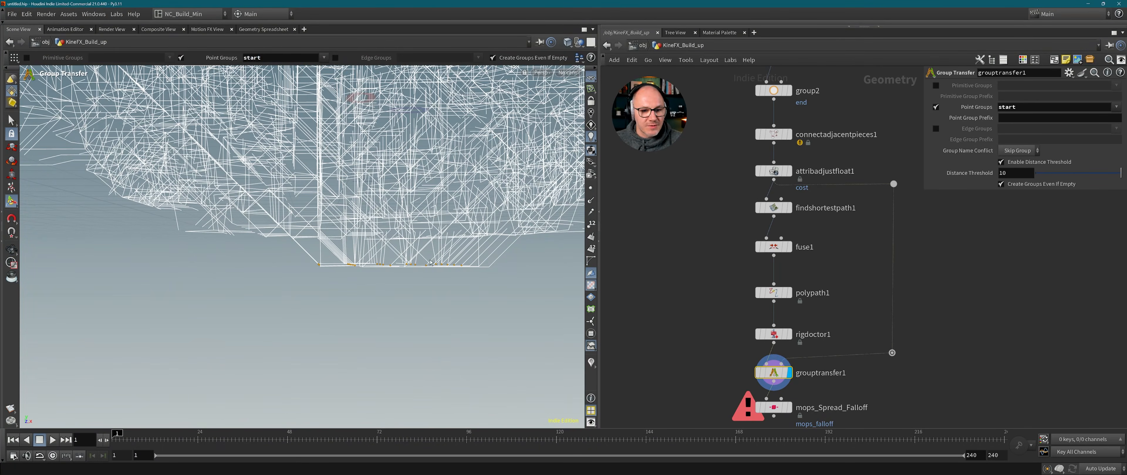
{"action": "left_click_drag", "start_coordinate": [431, 262], "coordinate": [420, 201], "text": "alt"}
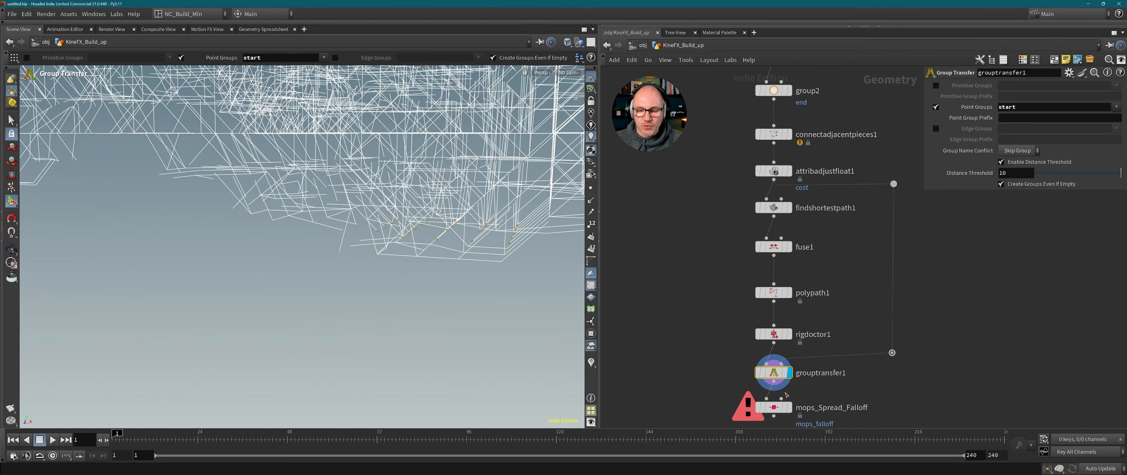
Set the MOPs Spread Falloff node's start point group to start.
{"action": "middle_click_drag", "start_coordinate": [786, 395], "coordinate": [789, 315]}
{"action": "left_click", "coordinate": [778, 327]}
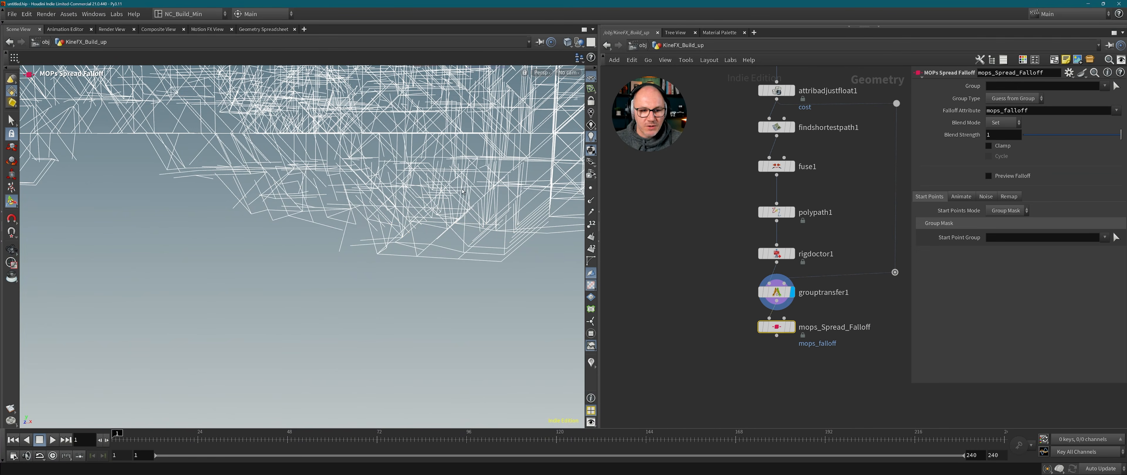
{"action": "left_click", "coordinate": [776, 292]}
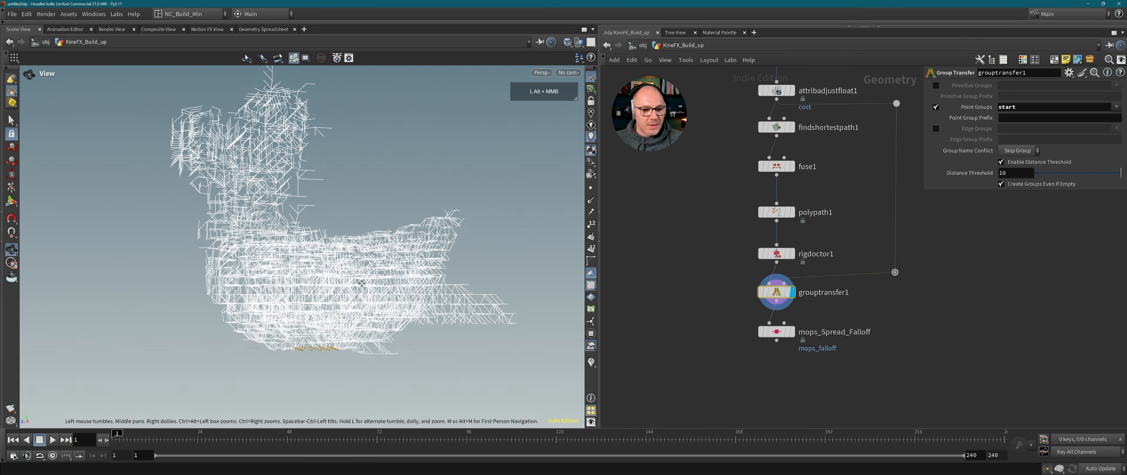
{"action": "left_click", "coordinate": [778, 333]}
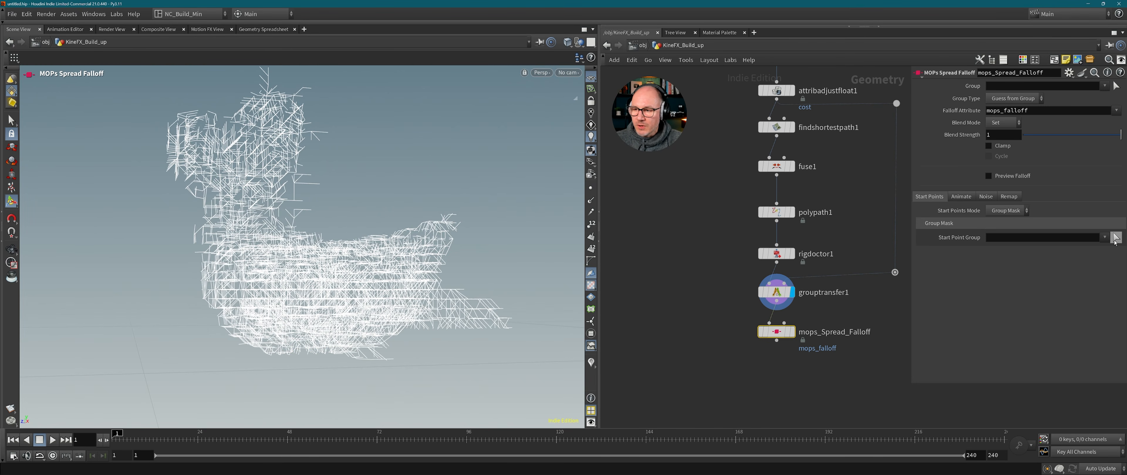
{"action": "left_click", "coordinate": [1104, 238]}
{"action": "left_click", "coordinate": [1109, 249]}
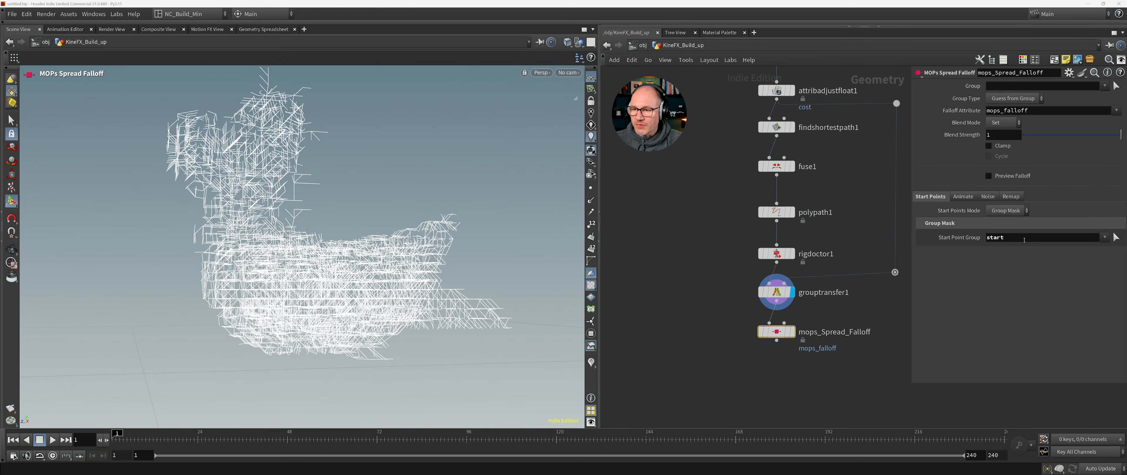
Enable Preview Falloff on the MOPs Spread Falloff node and display the node.
{"action": "left_click", "coordinate": [963, 197]}
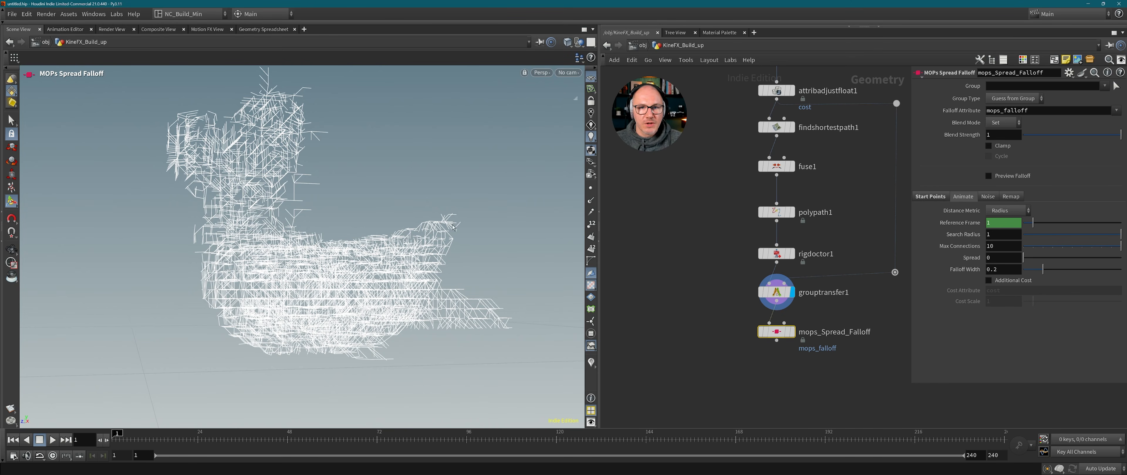
{"action": "left_click", "coordinate": [989, 176]}
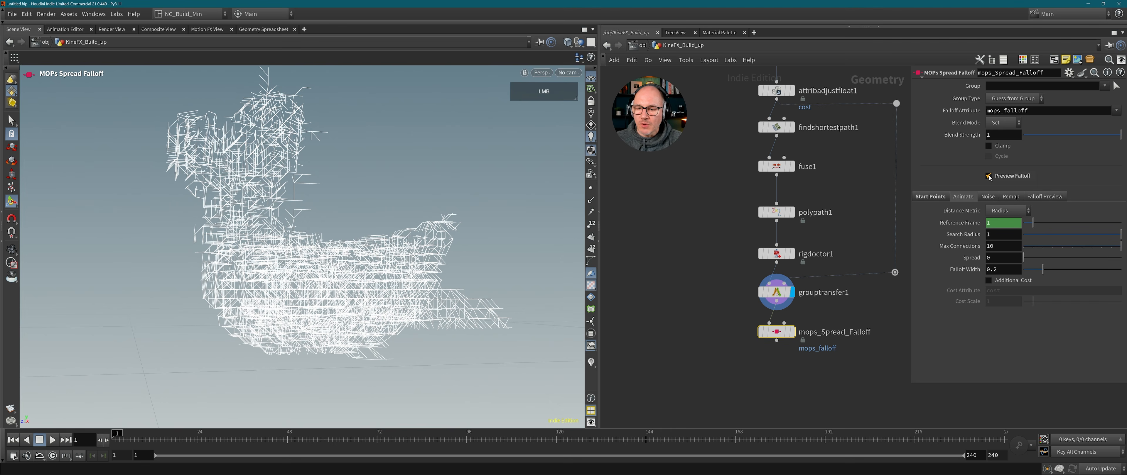
{"action": "left_click", "coordinate": [793, 334]}
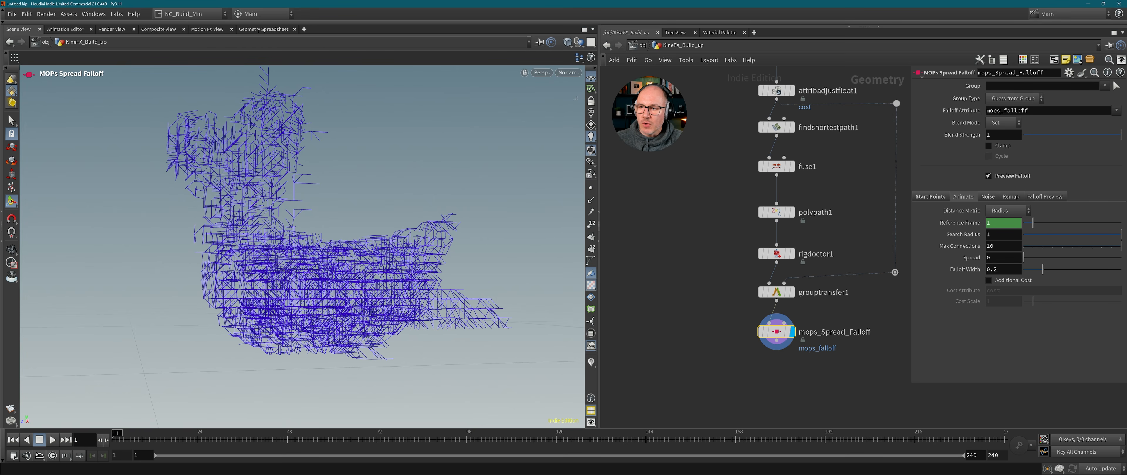
Rename the falloff attribute to falloff and check the attribute in the node info.
{"action": "left_click_drag", "start_coordinate": [1003, 112], "coordinate": [962, 113]}
{"action": "key", "text": "Delete"}
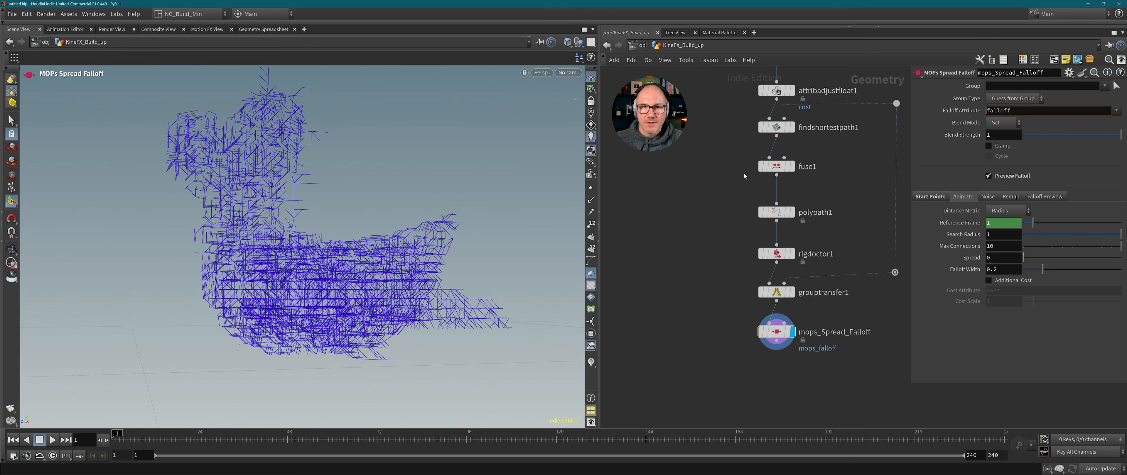
{"action": "key", "text": "Return"}
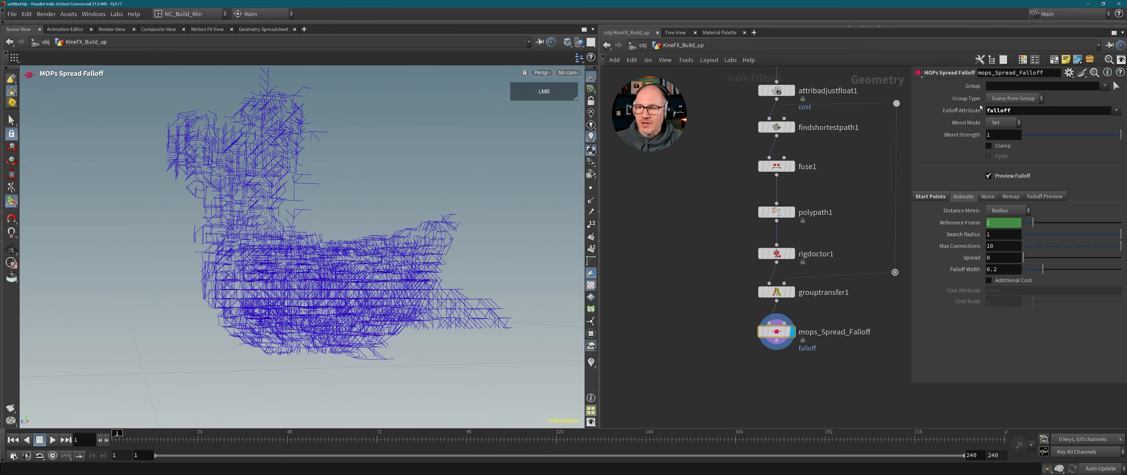
{"action": "mouse_move", "coordinate": [787, 332]}
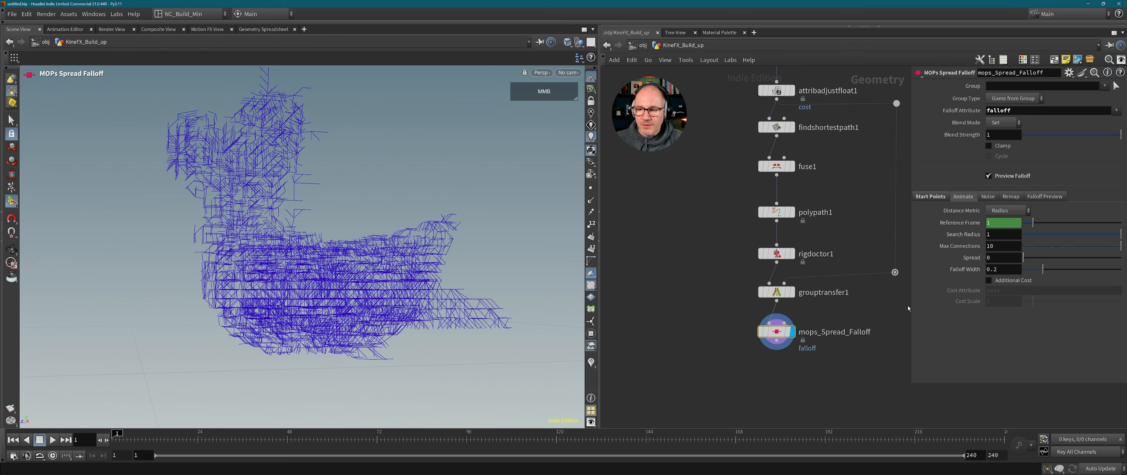
Try Spread values of about 0.58 and 0.51 and examine the heatmap falloff on the rubber toy's curves.
{"action": "left_click_drag", "start_coordinate": [1023, 258], "coordinate": [1051, 258]}
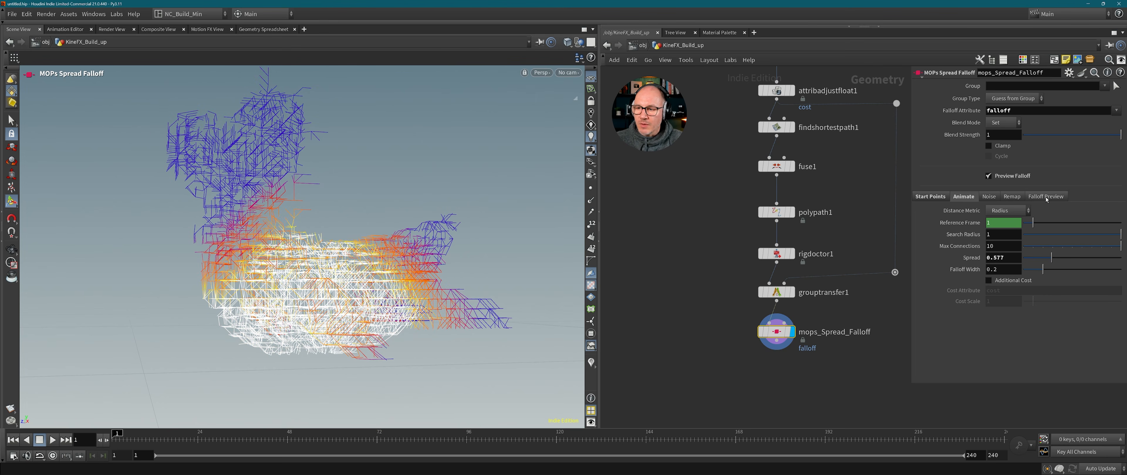
{"action": "left_click", "coordinate": [1046, 197]}
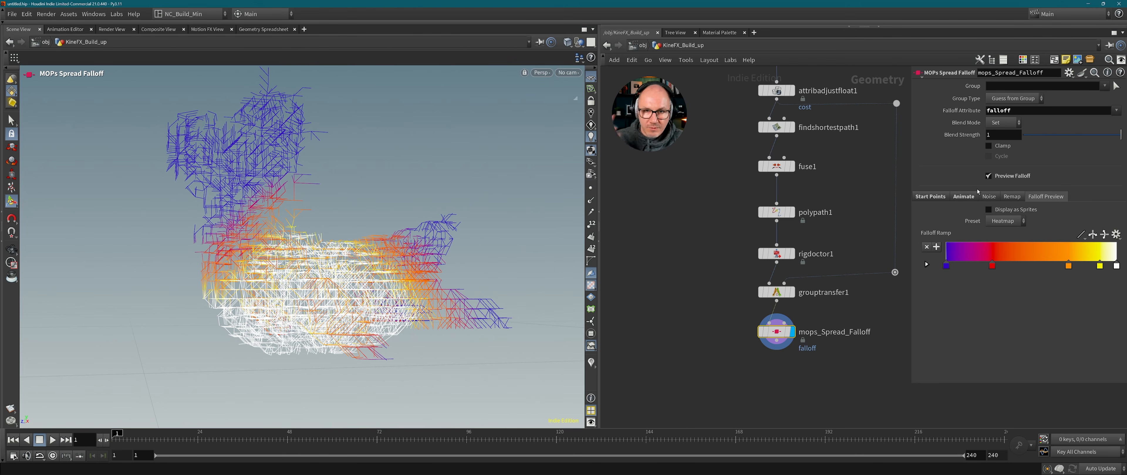
{"action": "left_click", "coordinate": [963, 196]}
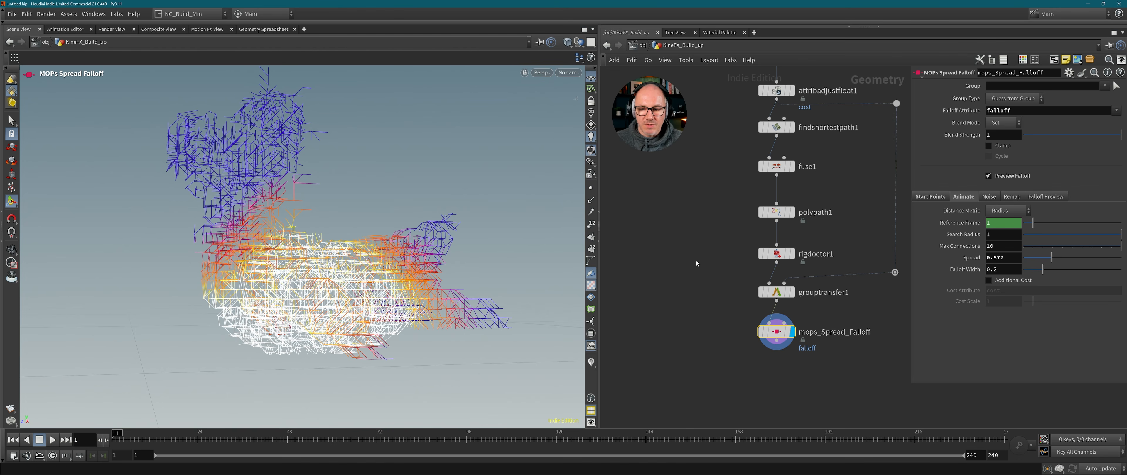
{"action": "middle_click_drag", "start_coordinate": [771, 355], "coordinate": [760, 304]}
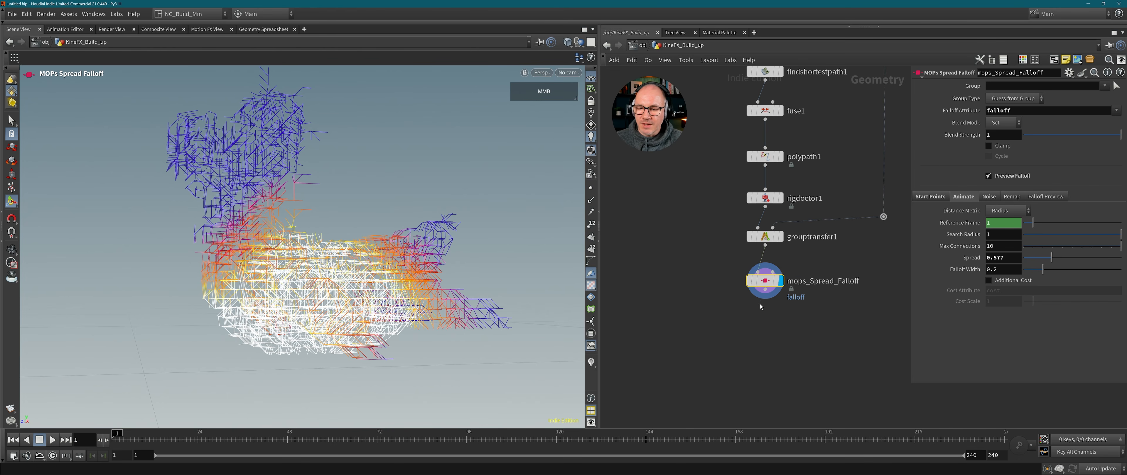
{"action": "mouse_move", "coordinate": [1052, 258]}
{"action": "left_mouse_down"}
{"action": "mouse_move", "coordinate": [1021, 258]}
{"action": "mouse_move", "coordinate": [1049, 262]}
{"action": "left_mouse_up"}
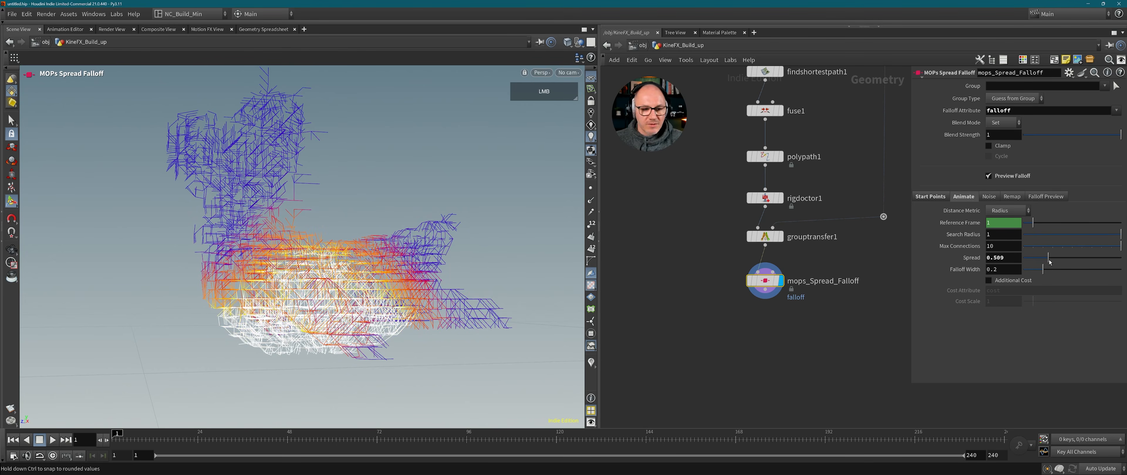
{"action": "left_click_drag", "start_coordinate": [332, 263], "coordinate": [468, 281], "text": "alt"}
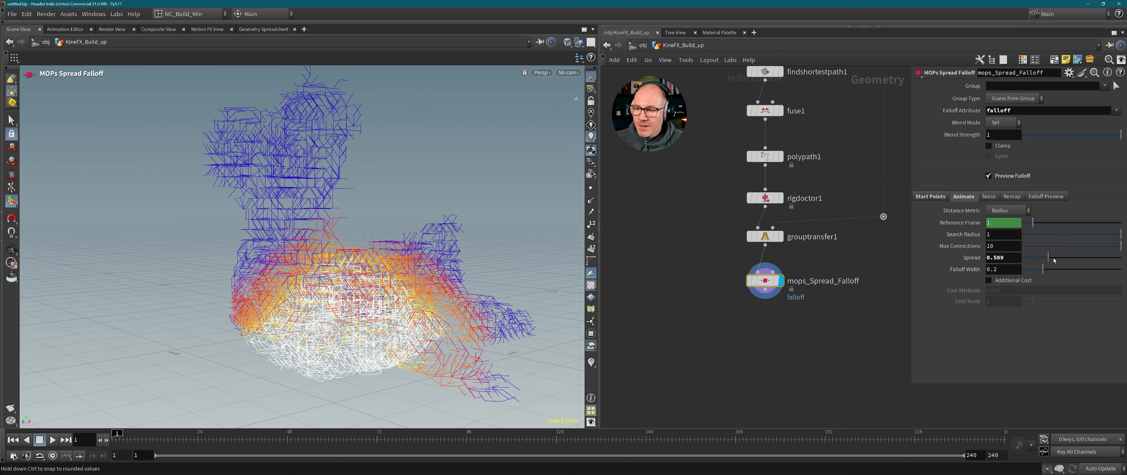
Keyframe Spread at 0 on frame 1 and go to frame 192.
{"action": "left_click_drag", "start_coordinate": [1048, 258], "coordinate": [1022, 259]}
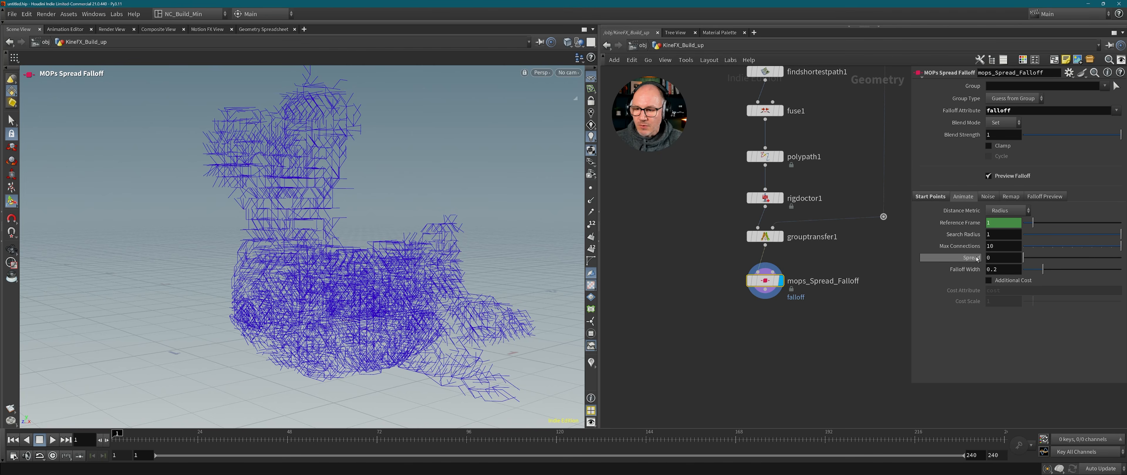
{"action": "left_click", "coordinate": [971, 258], "text": "alt"}
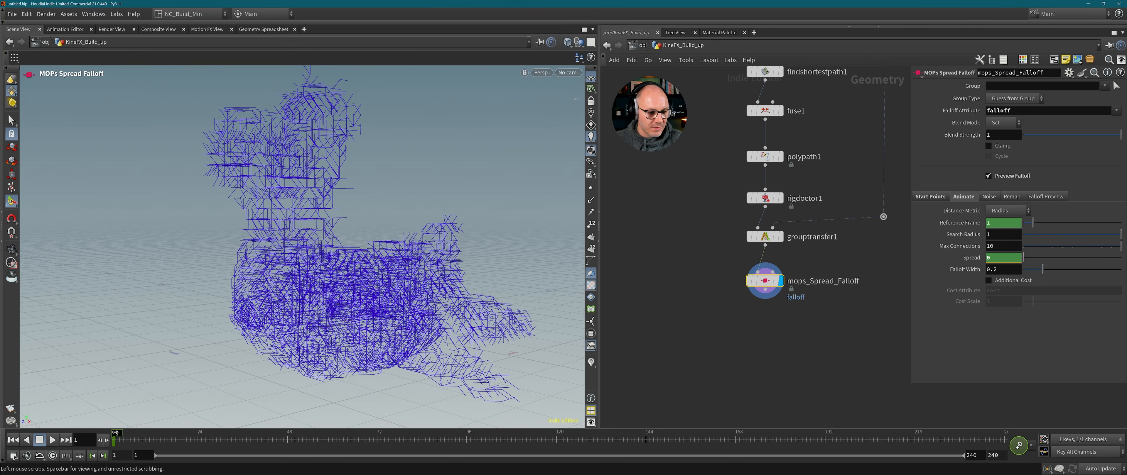
{"action": "left_click_drag", "start_coordinate": [295, 438], "coordinate": [826, 435]}
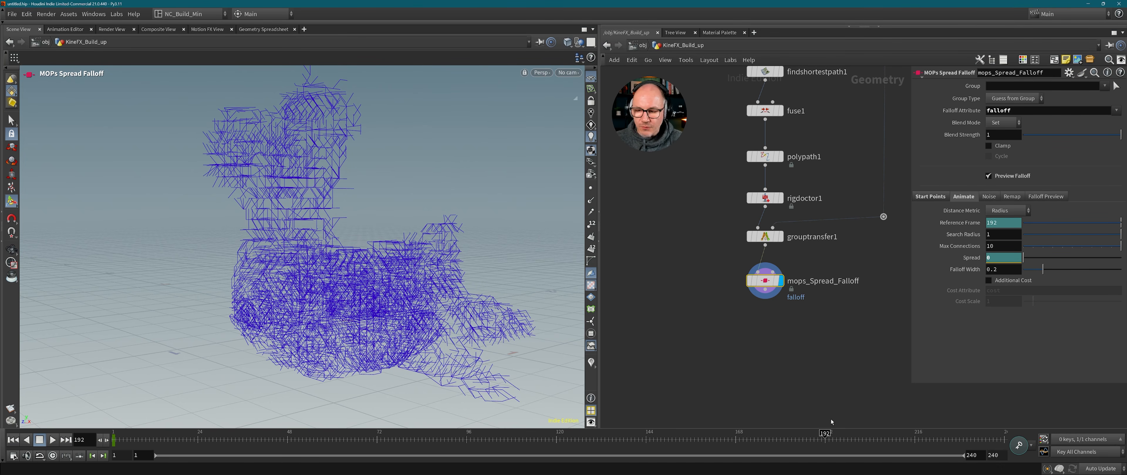
Try Spread values of about 1.17, 1 and 0.74 at frame 192 to judge the falloff's reach.
{"action": "left_click_drag", "start_coordinate": [1020, 260], "coordinate": [1081, 261]}
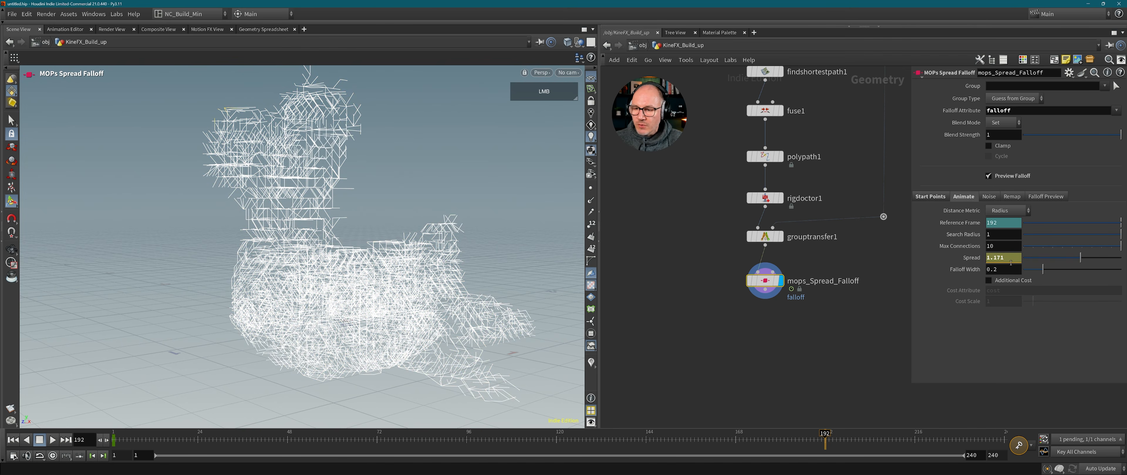
{"action": "left_click_drag", "start_coordinate": [993, 259], "coordinate": [1009, 260]}
{"action": "type", "text": "2"}
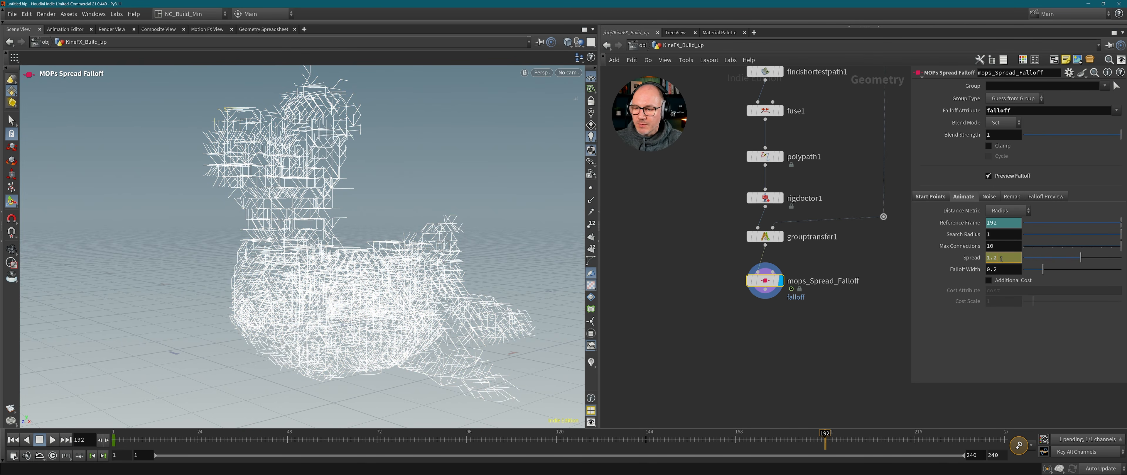
{"action": "key", "text": "BackSpace"}
{"action": "key", "text": "BackSpace"}
{"action": "left_click", "coordinate": [1018, 343]}
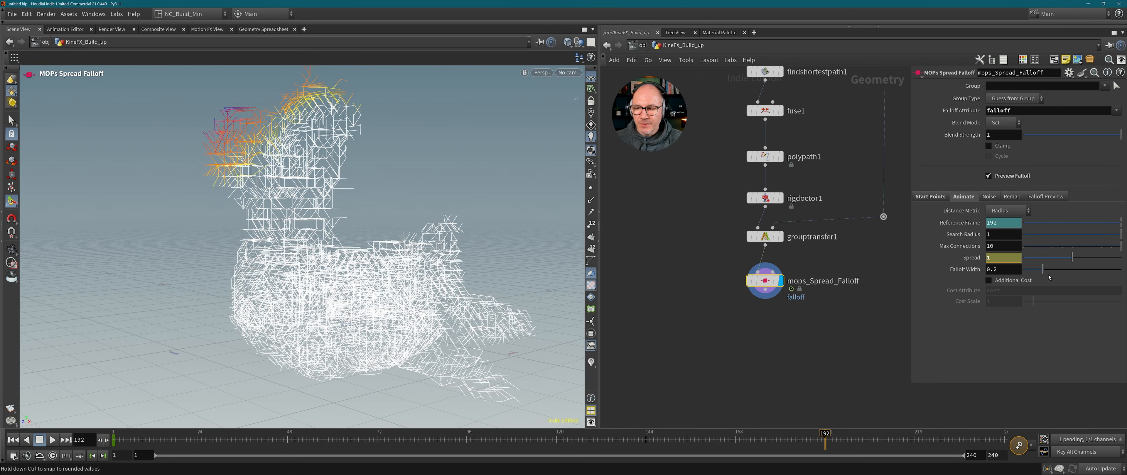
{"action": "left_click_drag", "start_coordinate": [1077, 259], "coordinate": [1063, 260]}
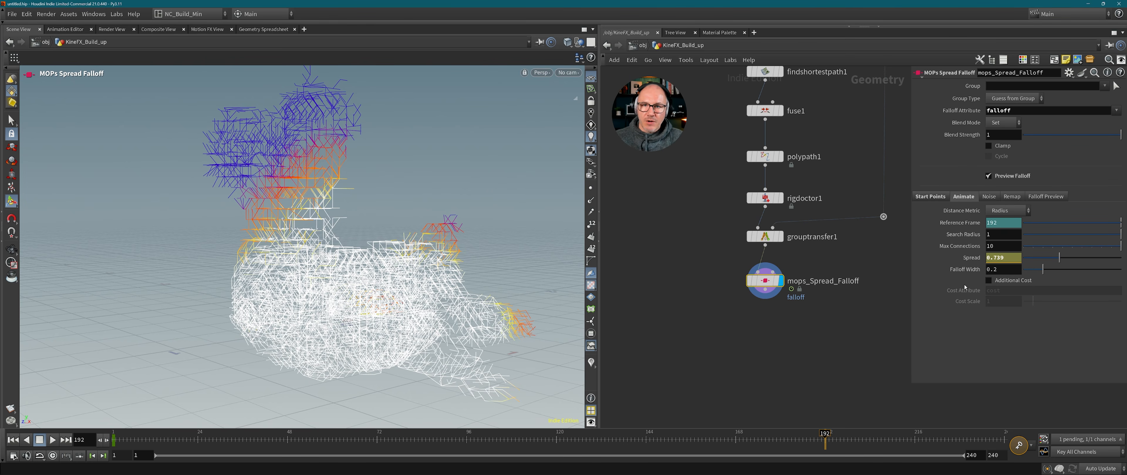
Try Falloff Width values of about 0.34 and 0.05, and set it back to 0.2.
{"action": "left_click_drag", "start_coordinate": [1042, 270], "coordinate": [1056, 271]}
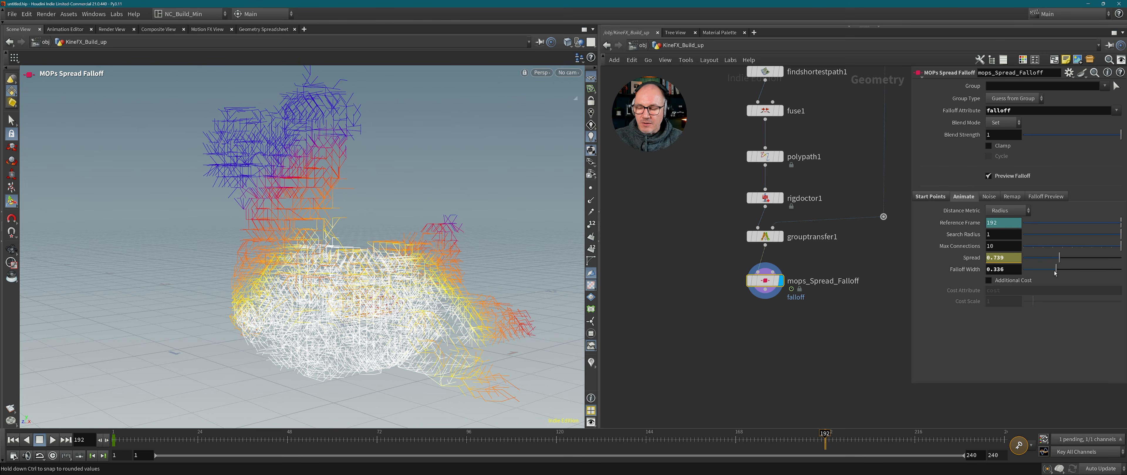
{"action": "left_click_drag", "start_coordinate": [1059, 273], "coordinate": [1029, 272]}
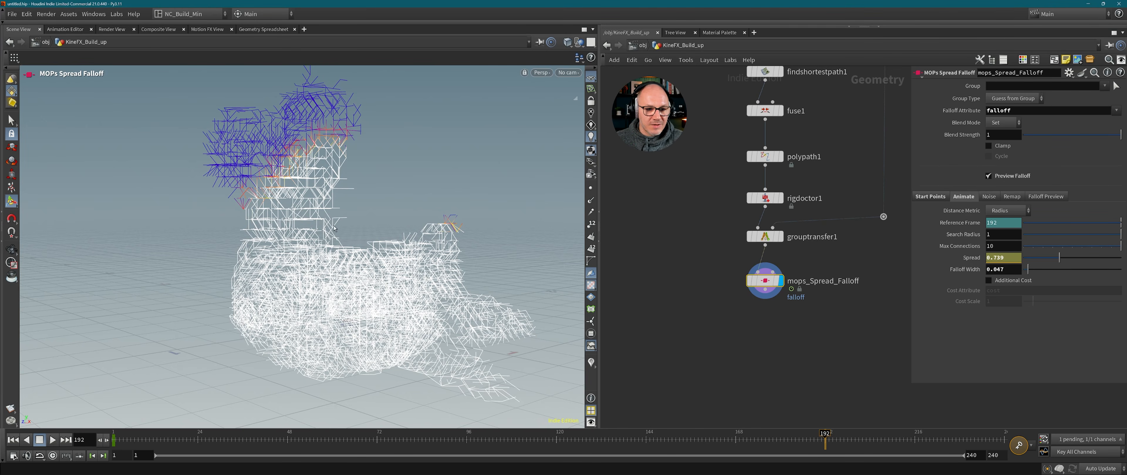
{"action": "left_click", "coordinate": [995, 269]}
{"action": "key", "text": "BackSpace"}
{"action": "key", "text": "BackSpace"}
{"action": "key", "text": "BackSpace"}
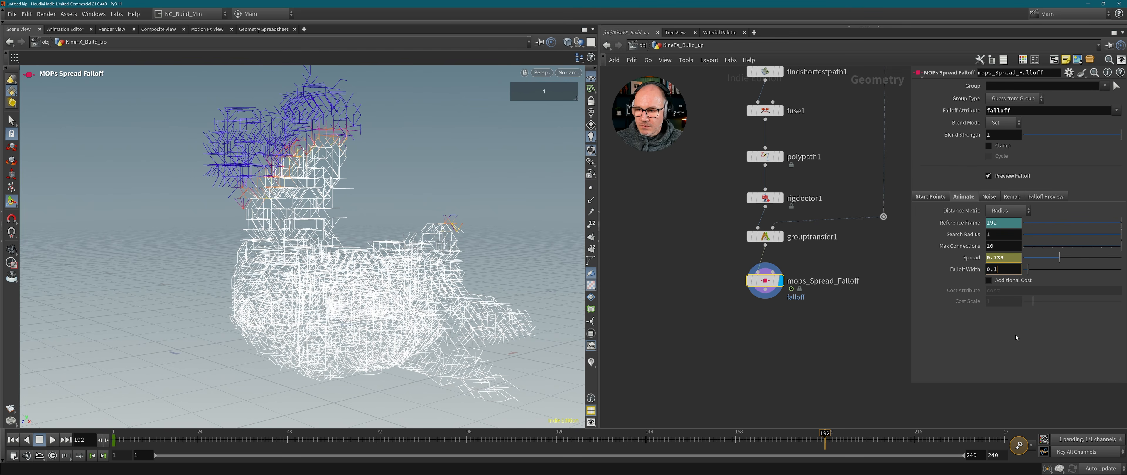
{"action": "type", "text": "2"}
{"action": "key", "text": "Return"}
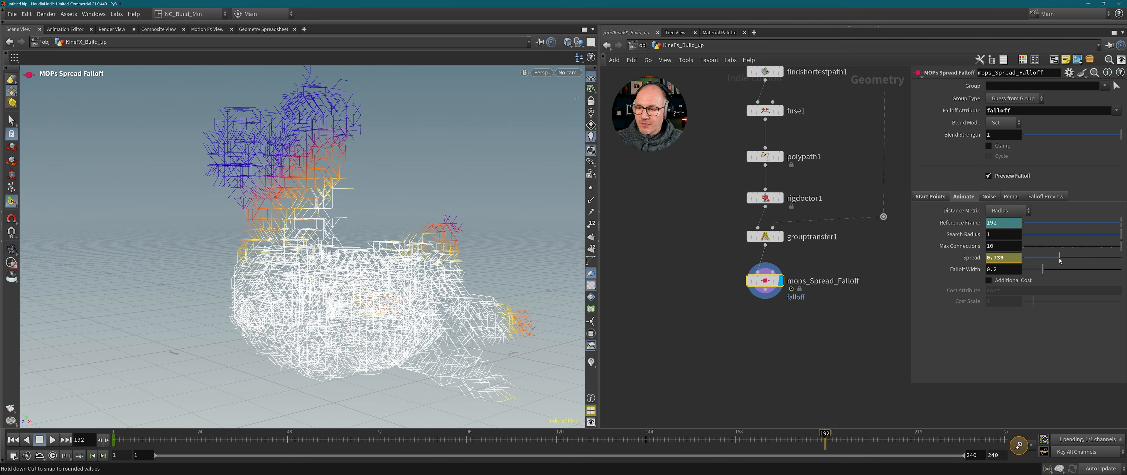
Set Spread to 1.2 and keyframe it at frame 192.
{"action": "left_click_drag", "start_coordinate": [1060, 260], "coordinate": [1076, 259]}
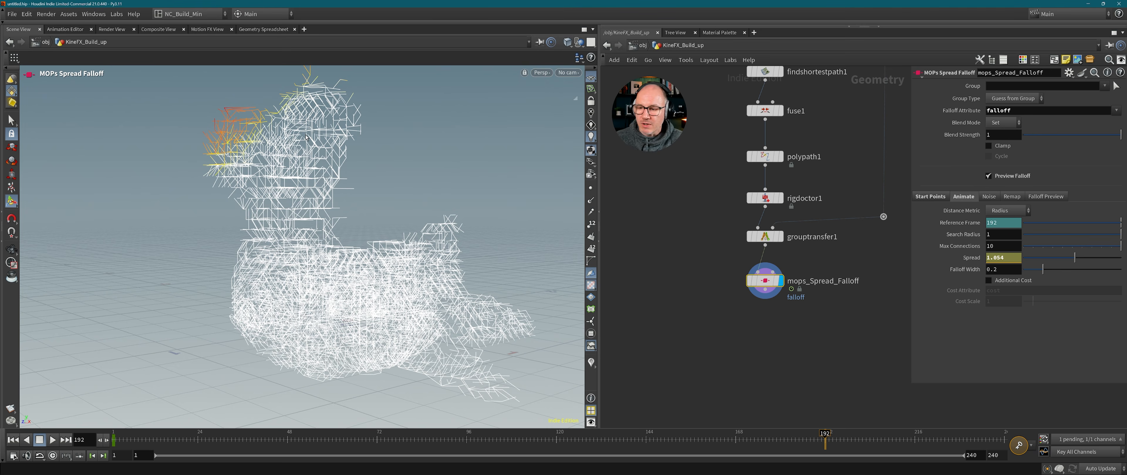
{"action": "left_click_drag", "start_coordinate": [1005, 261], "coordinate": [934, 261]}
{"action": "type", "text": "1.2"}
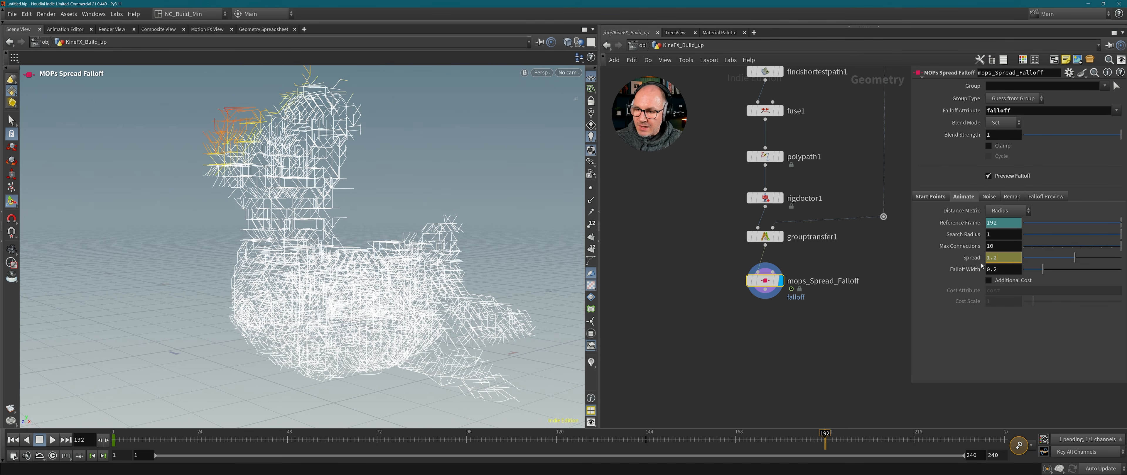
{"action": "left_click", "coordinate": [1011, 260], "text": "alt"}
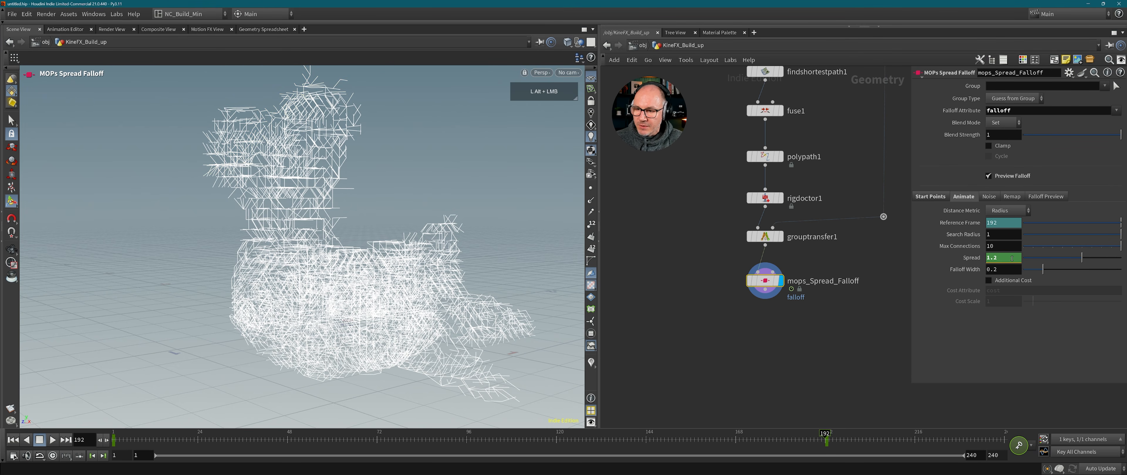
Make the Spread animation curve linear between its two keyframes and close the animation editor.
{"action": "left_click", "coordinate": [1012, 259], "text": "shift"}
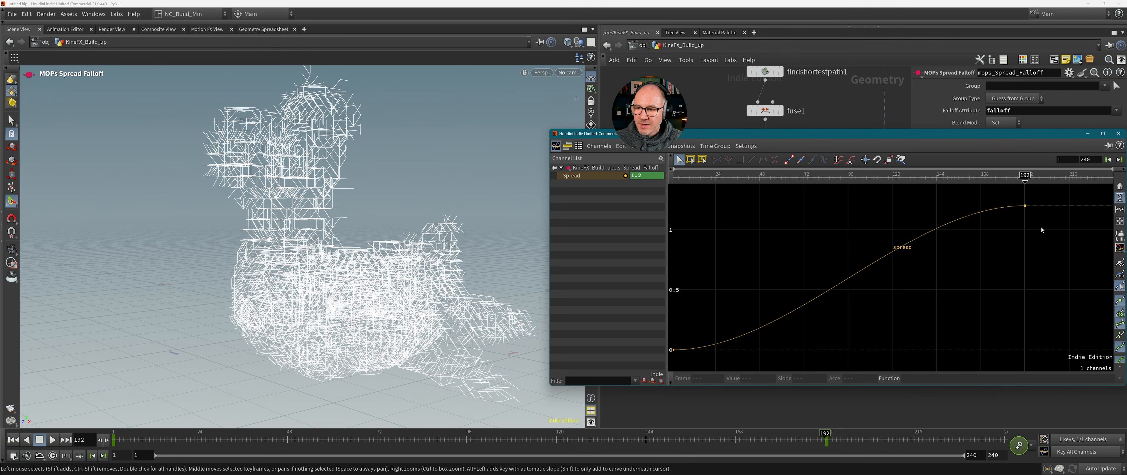
{"action": "left_click_drag", "start_coordinate": [1046, 201], "coordinate": [667, 367]}
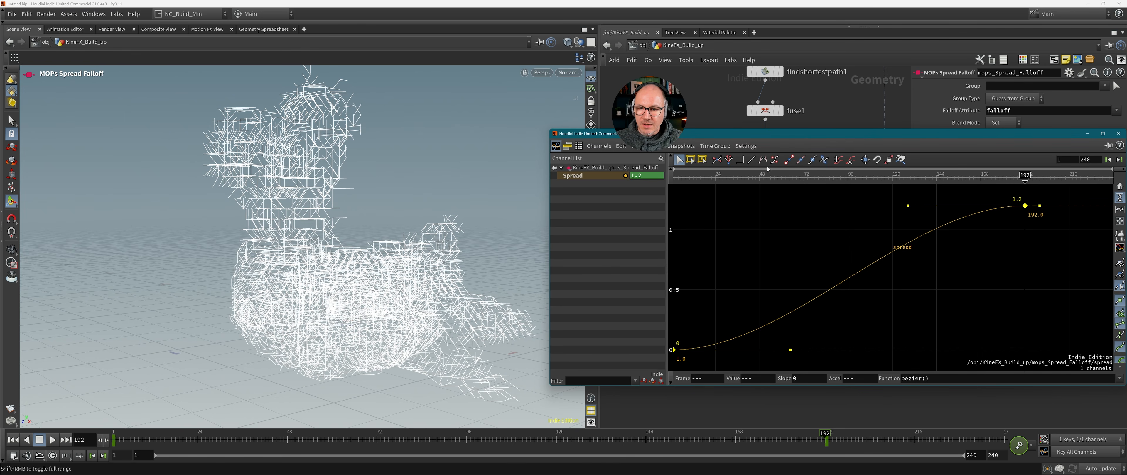
{"action": "left_click", "coordinate": [751, 160]}
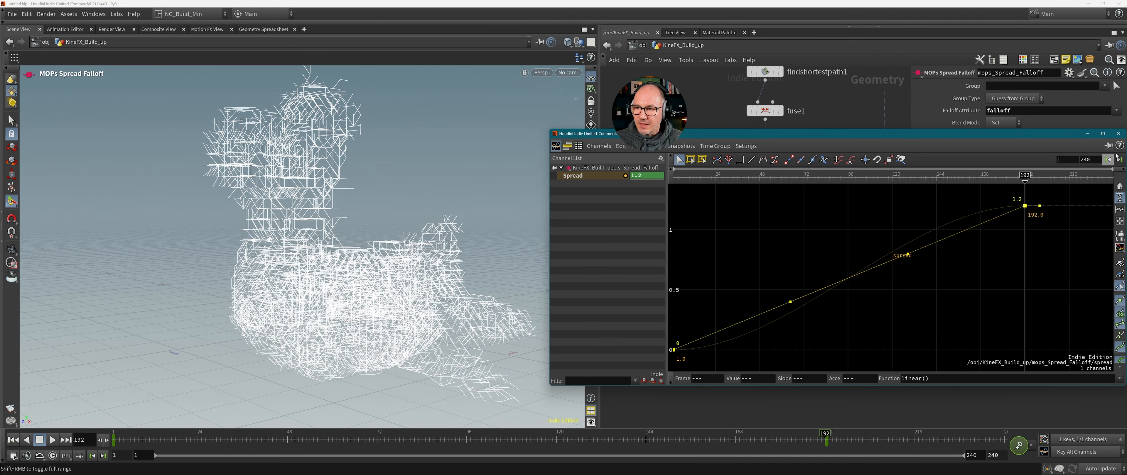
{"action": "left_click", "coordinate": [1118, 133]}
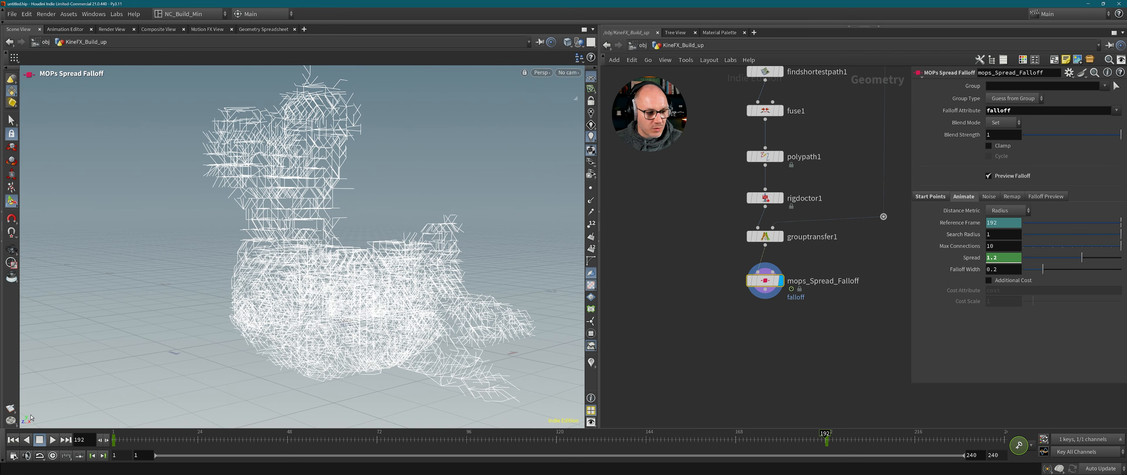
Play the spreading falloff animation from the first frame and stop it partway.
{"action": "left_click", "coordinate": [14, 440]}
{"action": "left_click", "coordinate": [52, 440]}
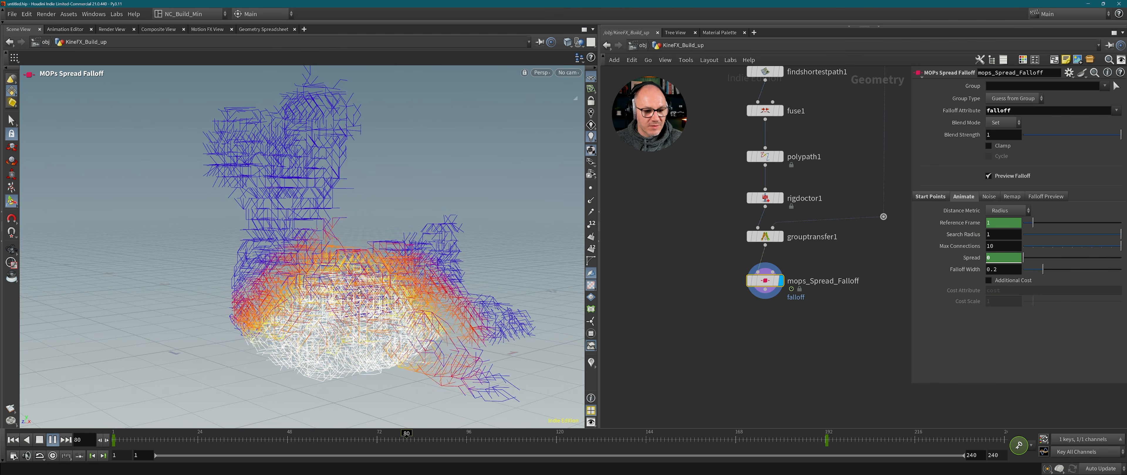
{"action": "left_click", "coordinate": [53, 442]}
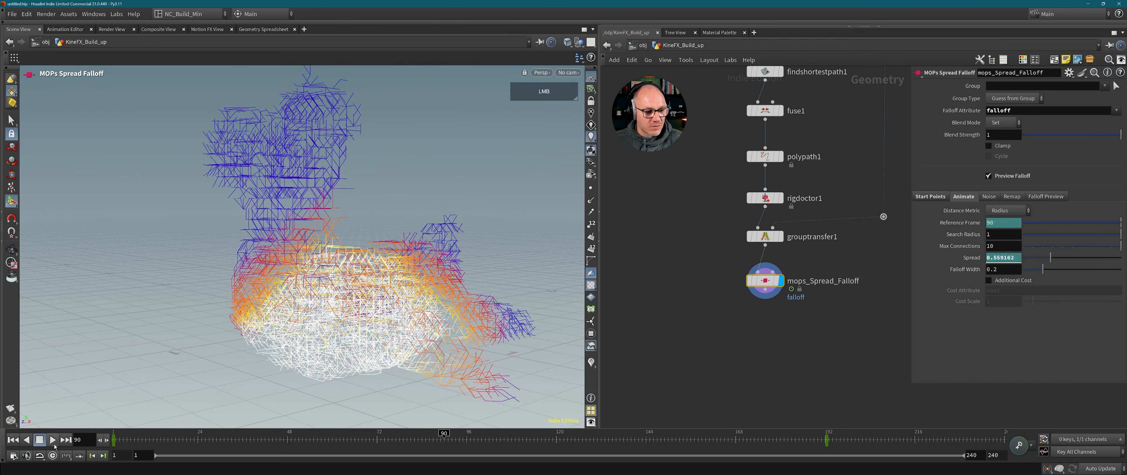
Toggle real-time playback, replay the falloff from the first frame, and go to about frame 101.
{"action": "left_click", "coordinate": [53, 456]}
{"action": "left_click", "coordinate": [13, 440]}
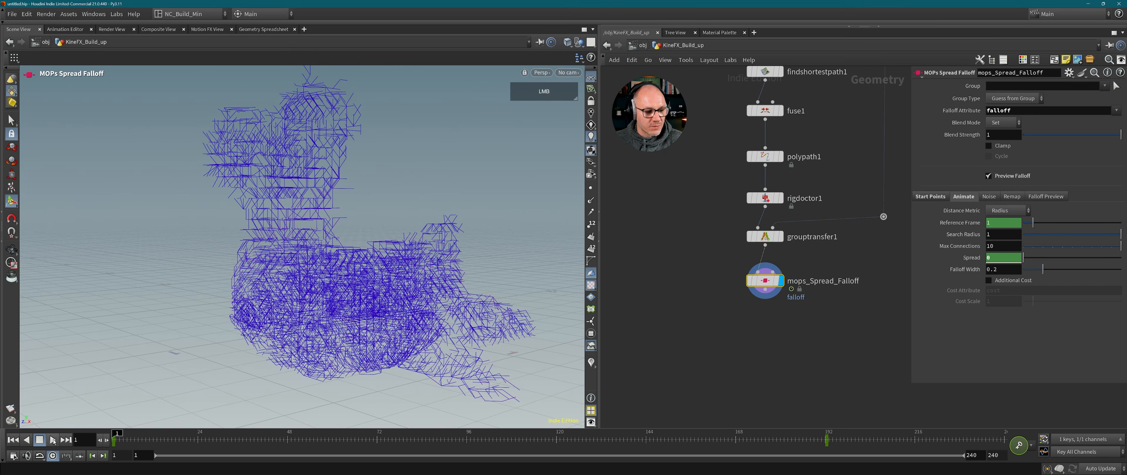
{"action": "left_click", "coordinate": [53, 440]}
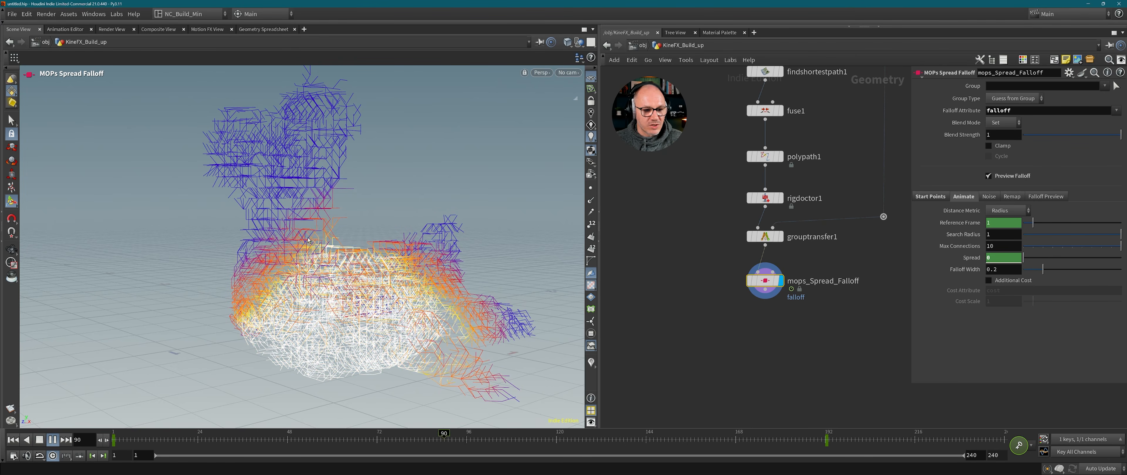
{"action": "left_click", "coordinate": [52, 441]}
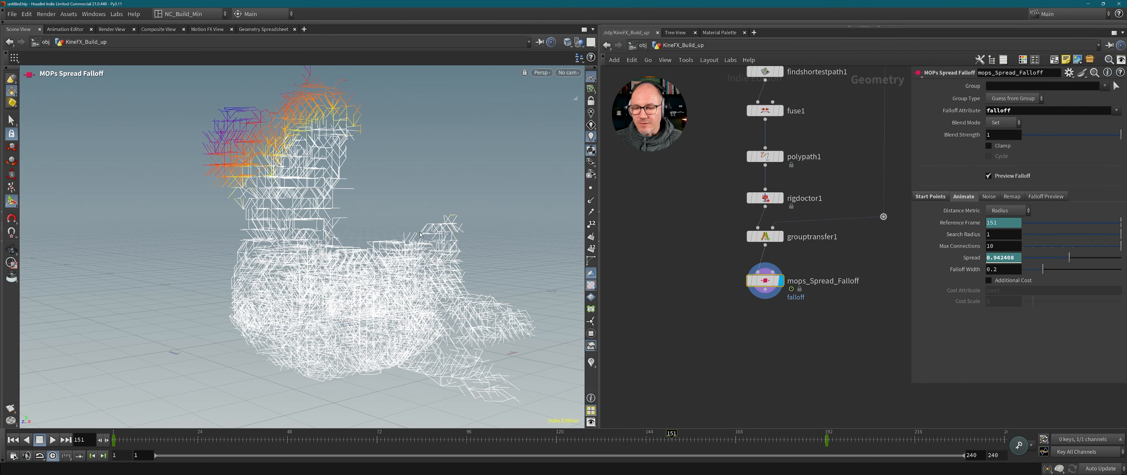
{"action": "left_click", "coordinate": [487, 435]}
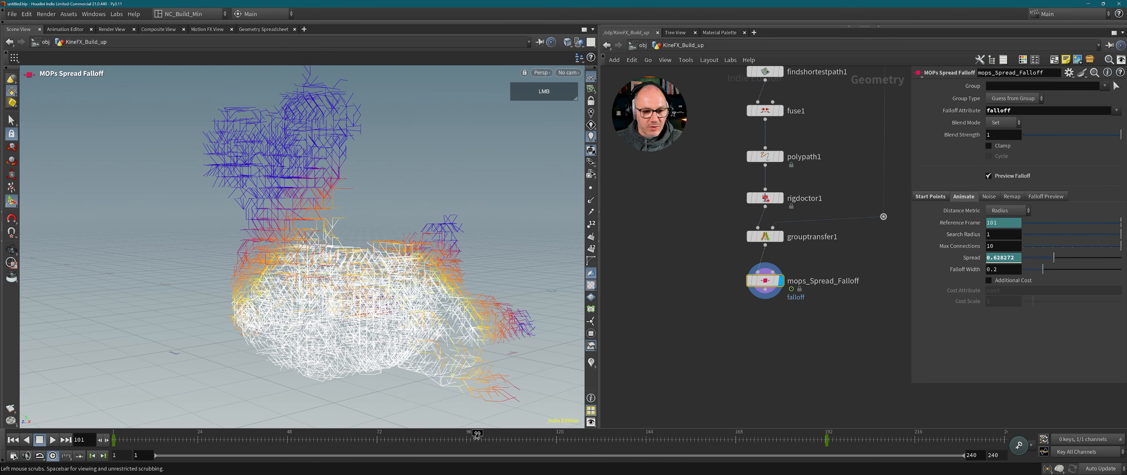
Move the timeline to frame 76 and turn on Additional Cost for the MOPs Spread Falloff, using the cost attribute.
{"action": "left_click_drag", "start_coordinate": [477, 435], "coordinate": [392, 435]}
{"action": "left_click_drag", "start_coordinate": [468, 331], "coordinate": [291, 281], "text": "alt"}
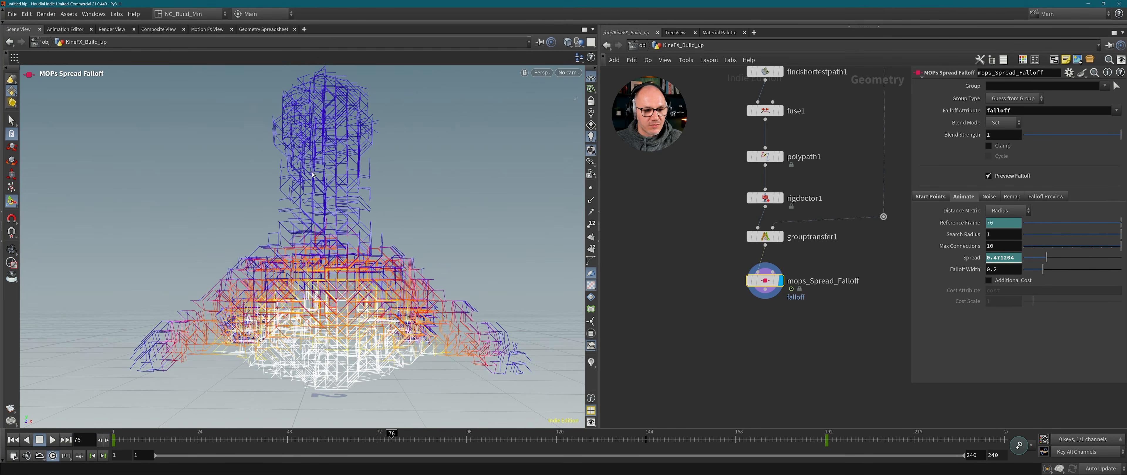
{"action": "left_click_drag", "start_coordinate": [396, 307], "coordinate": [408, 227], "text": "alt"}
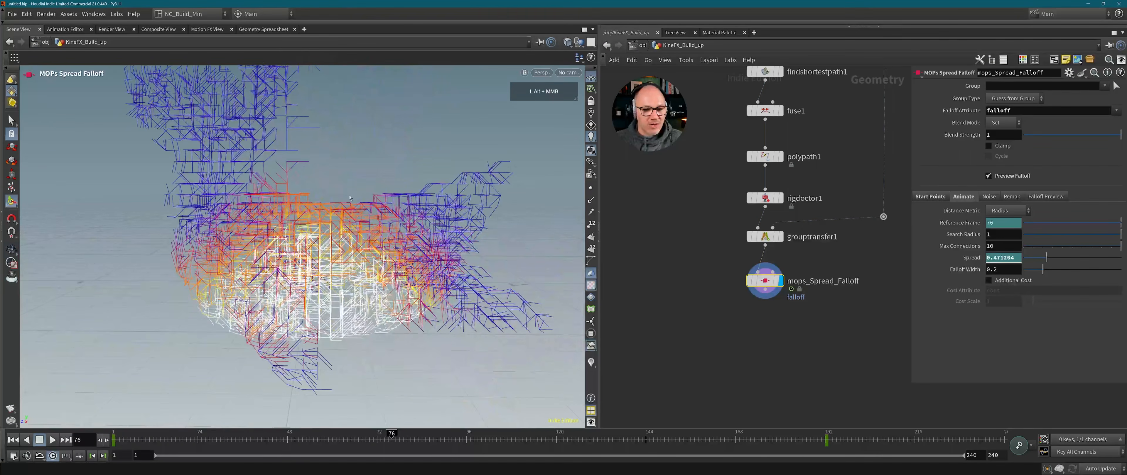
{"action": "left_click", "coordinate": [989, 280]}
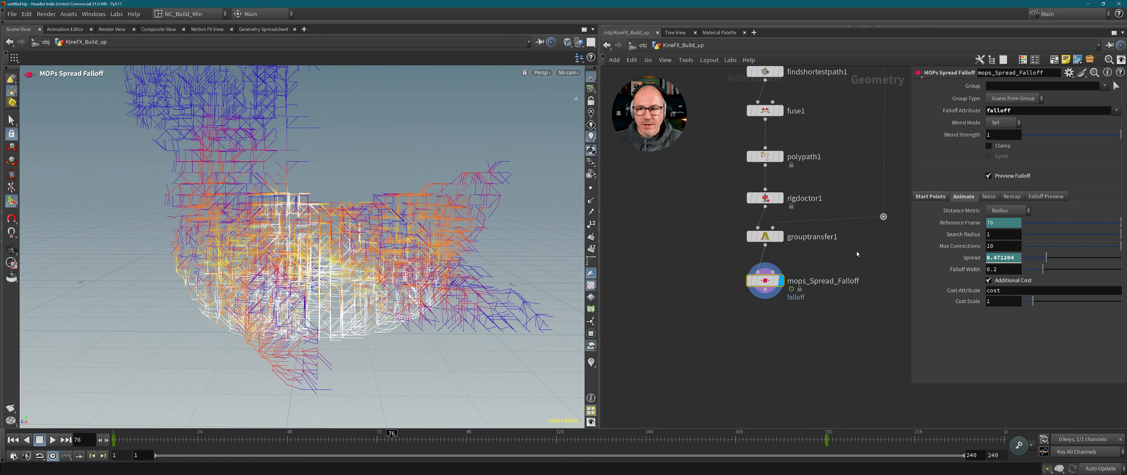
Review the noise settings of the attribadjustfloat1 node that makes the cost attribute, then return to the mops_Spread_Falloff parameters.
{"action": "middle_click_drag", "start_coordinate": [856, 252], "coordinate": [816, 283]}
{"action": "left_click", "coordinate": [758, 163]}
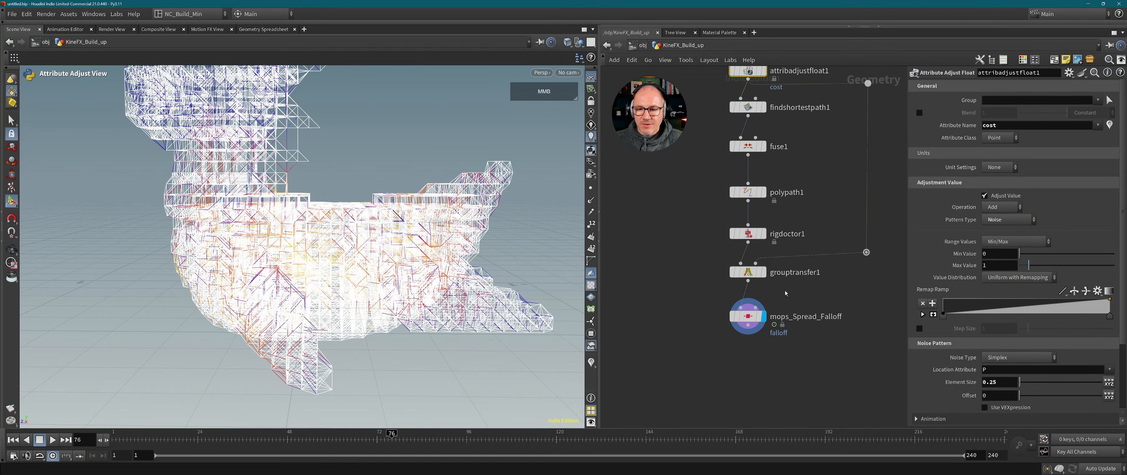
{"action": "middle_click", "coordinate": [747, 318]}
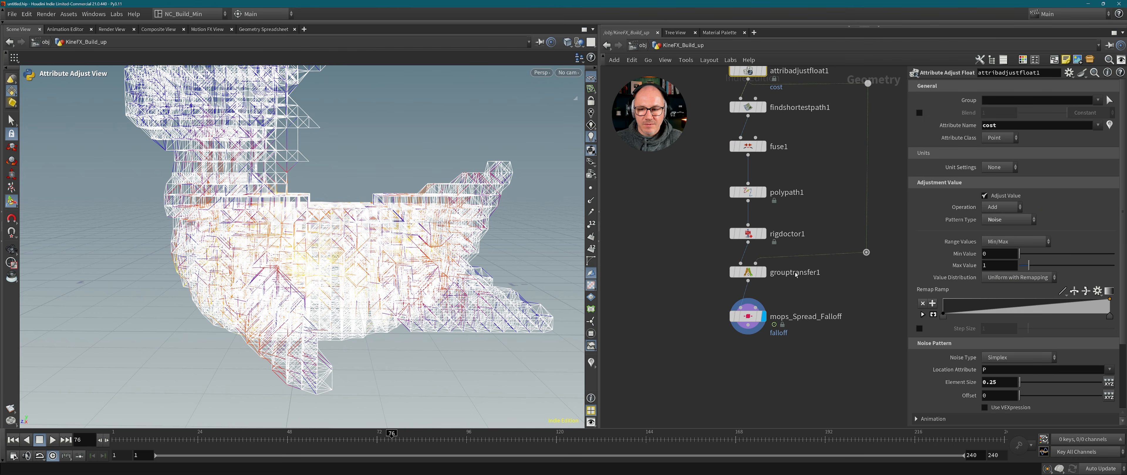
{"action": "middle_click_drag", "start_coordinate": [775, 354], "coordinate": [777, 343]}
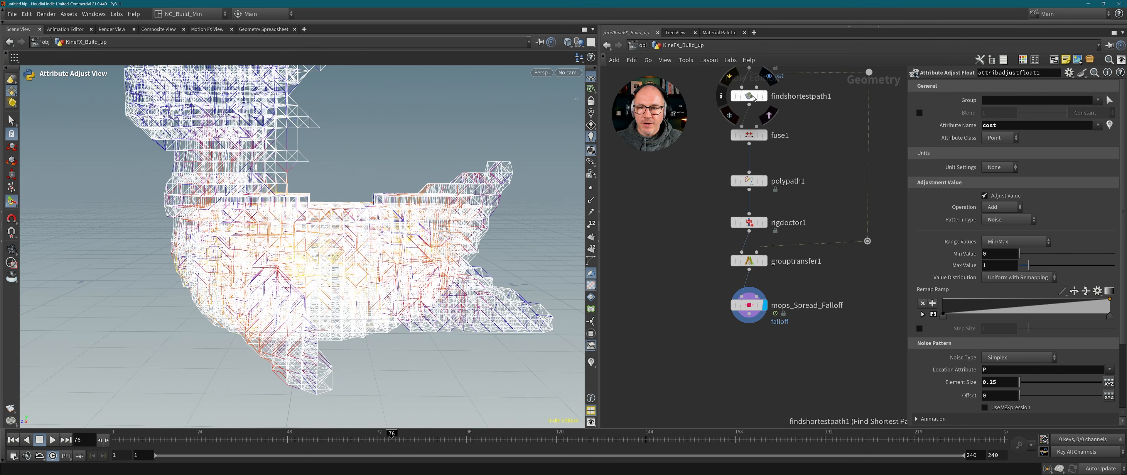
{"action": "left_click", "coordinate": [748, 305]}
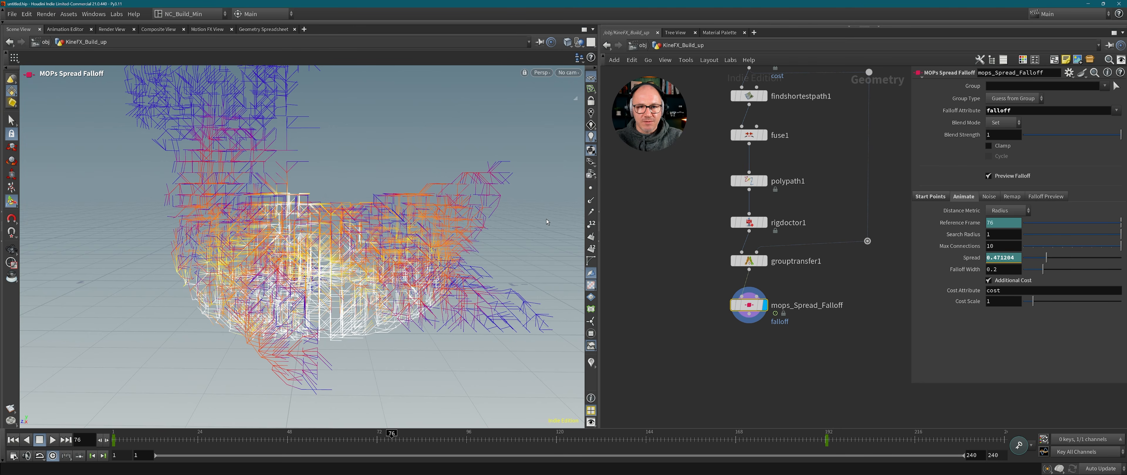
Scrub back to frame 51 and play the timeline to watch the cost-driven falloff spread over the whole model.
{"action": "left_click_drag", "start_coordinate": [391, 439], "coordinate": [301, 439]}
{"action": "left_click_drag", "start_coordinate": [301, 315], "coordinate": [263, 355], "text": "alt"}
{"action": "right_click_drag", "start_coordinate": [262, 354], "coordinate": [206, 338], "text": "alt"}
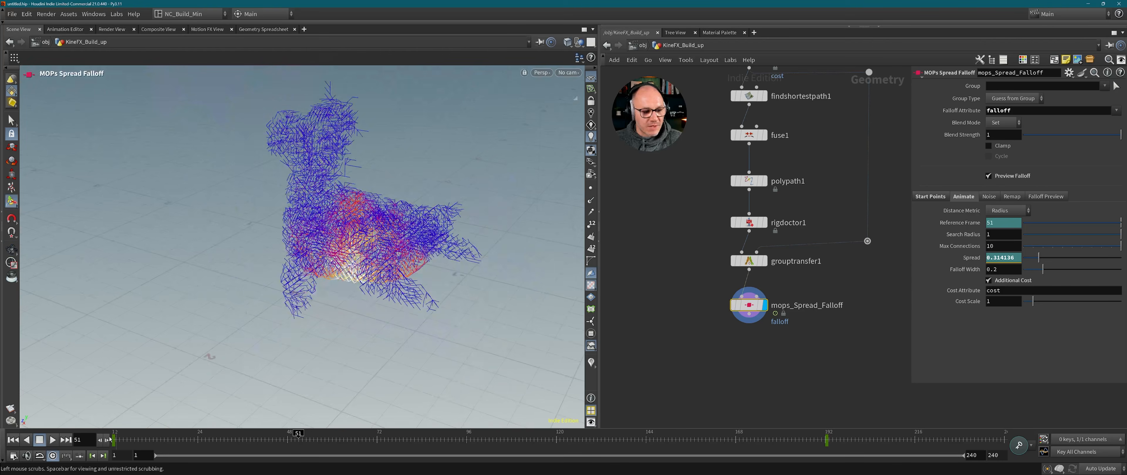
{"action": "left_click", "coordinate": [26, 441]}
{"action": "left_click", "coordinate": [53, 440]}
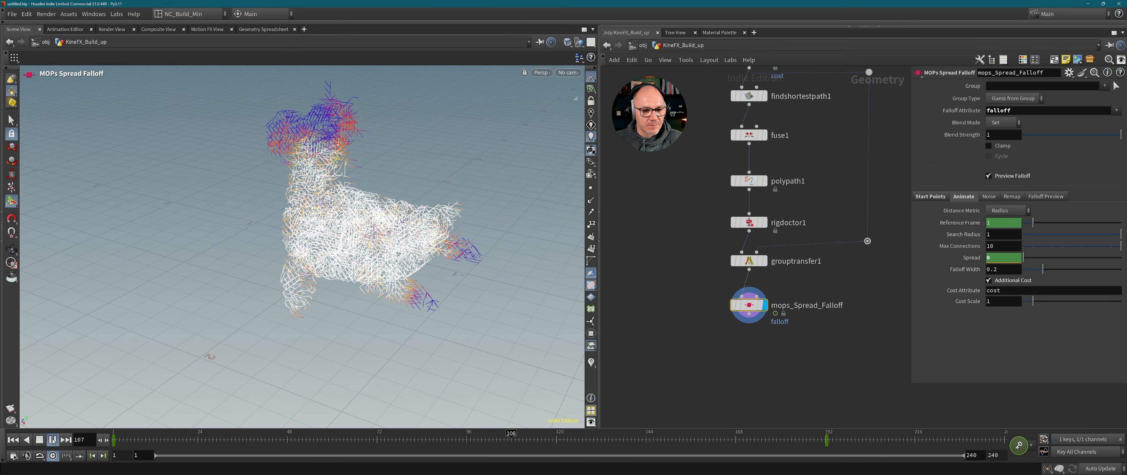
{"action": "left_click", "coordinate": [52, 441]}
Display the rigdoctor1 output and examine its joint points and axes up close.
{"action": "middle_click_drag", "start_coordinate": [794, 361], "coordinate": [801, 317]}
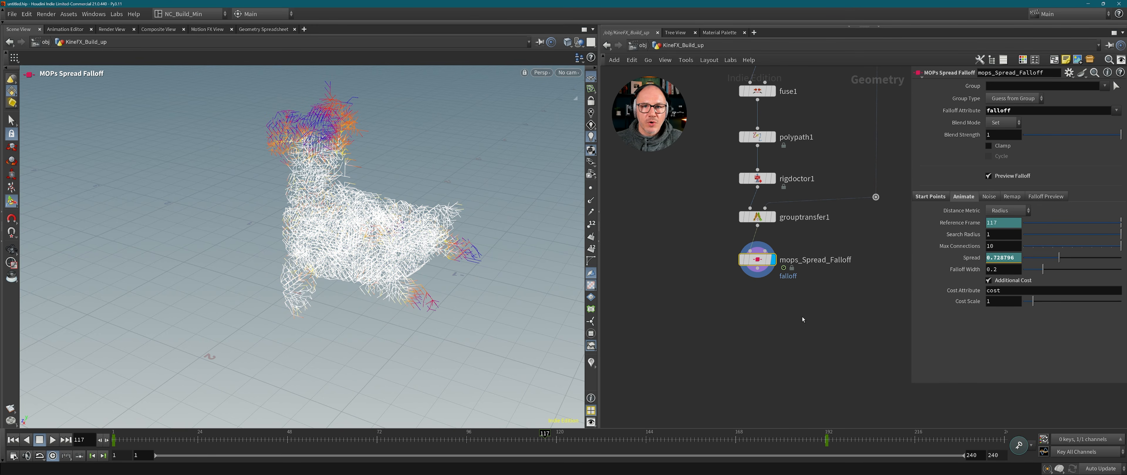
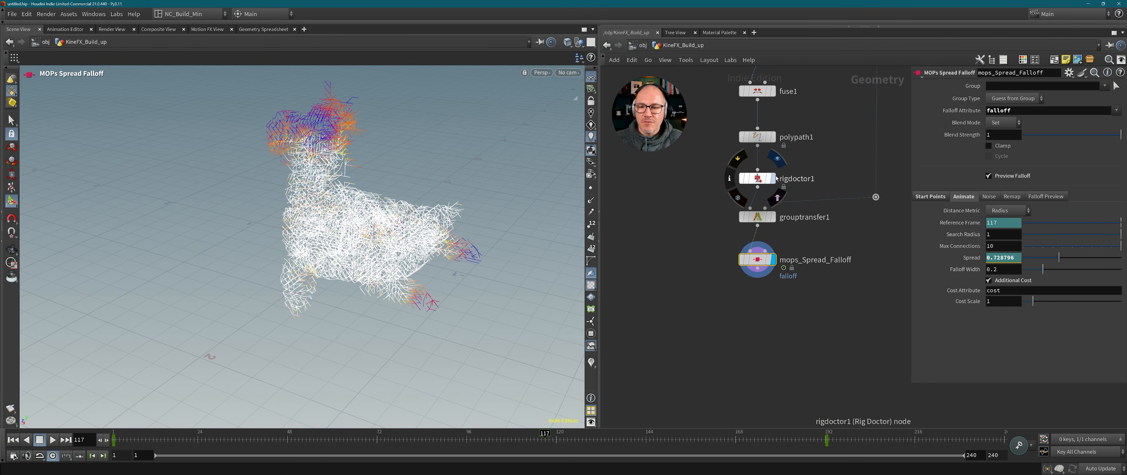
{"action": "left_click", "coordinate": [765, 180]}
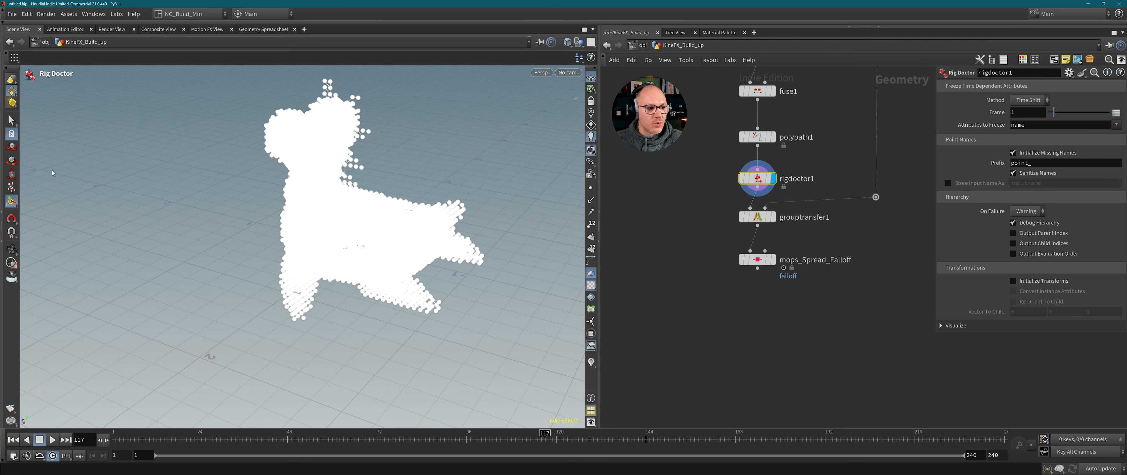
{"action": "right_click_drag", "start_coordinate": [298, 224], "coordinate": [541, 216], "text": "alt"}
{"action": "left_click_drag", "start_coordinate": [326, 243], "coordinate": [420, 232], "text": "alt"}
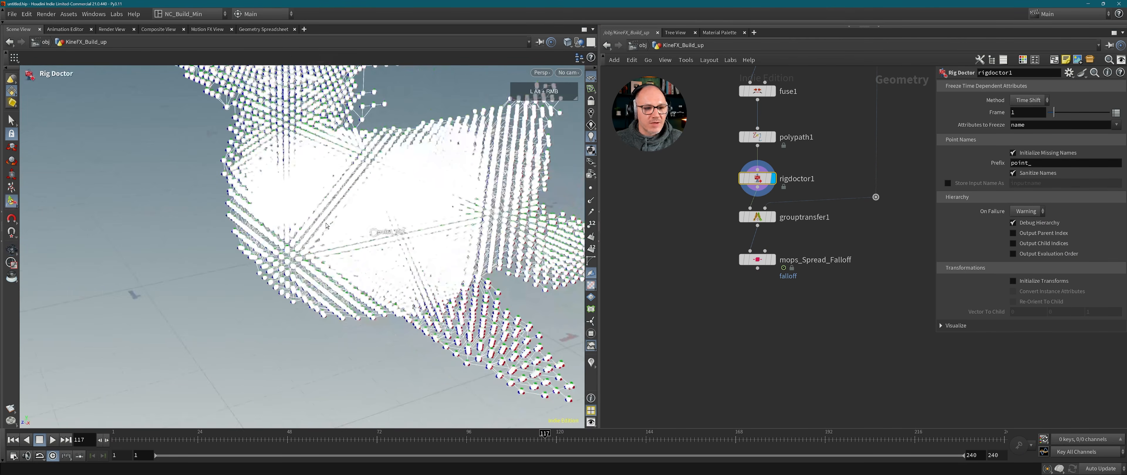
{"action": "right_click_drag", "start_coordinate": [326, 223], "coordinate": [542, 215], "text": "alt"}
{"action": "mouse_move", "coordinate": [770, 183]}
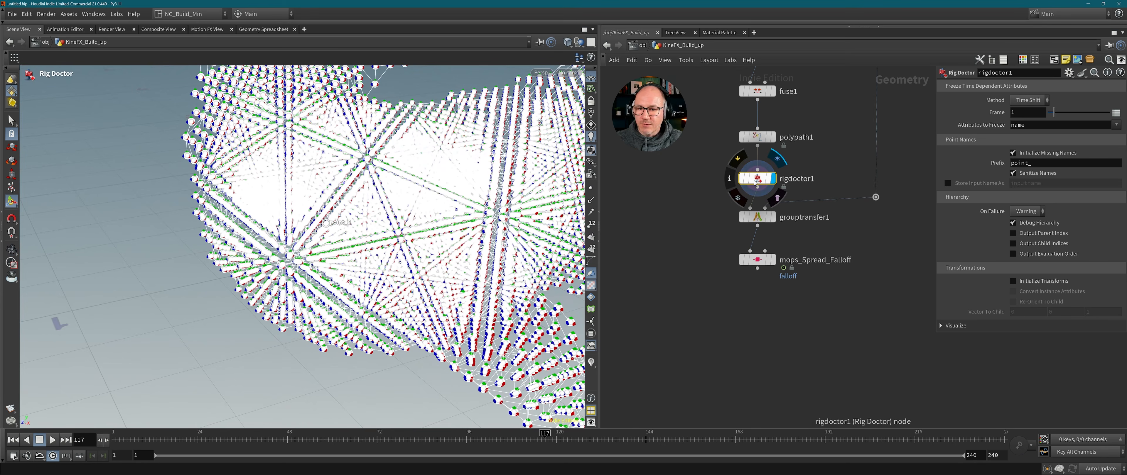
Enable Initialize Transforms on rigdoctor1, comparing the node's point attributes with the option on and off.
{"action": "left_click", "coordinate": [1013, 281]}
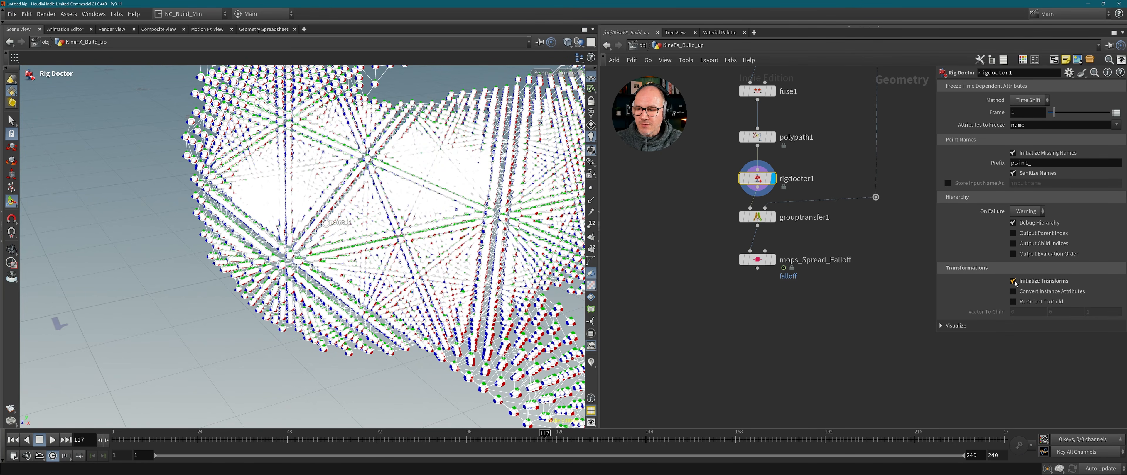
{"action": "middle_click", "coordinate": [770, 180]}
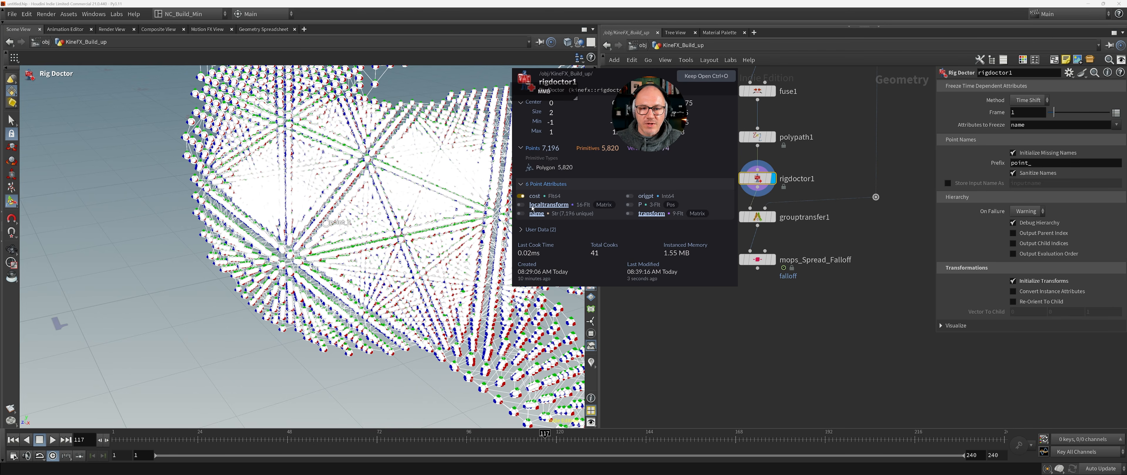
{"action": "left_click", "coordinate": [1013, 281]}
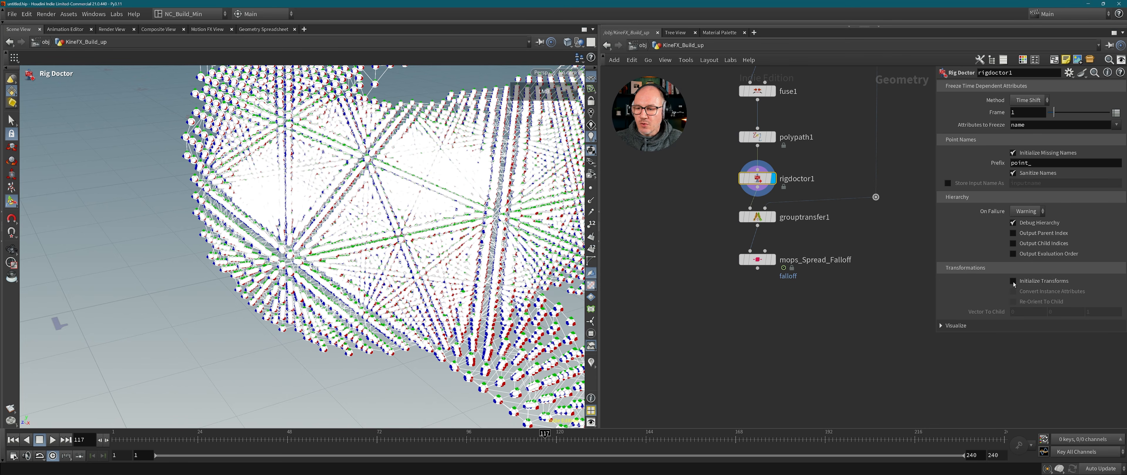
{"action": "middle_click", "coordinate": [770, 191]}
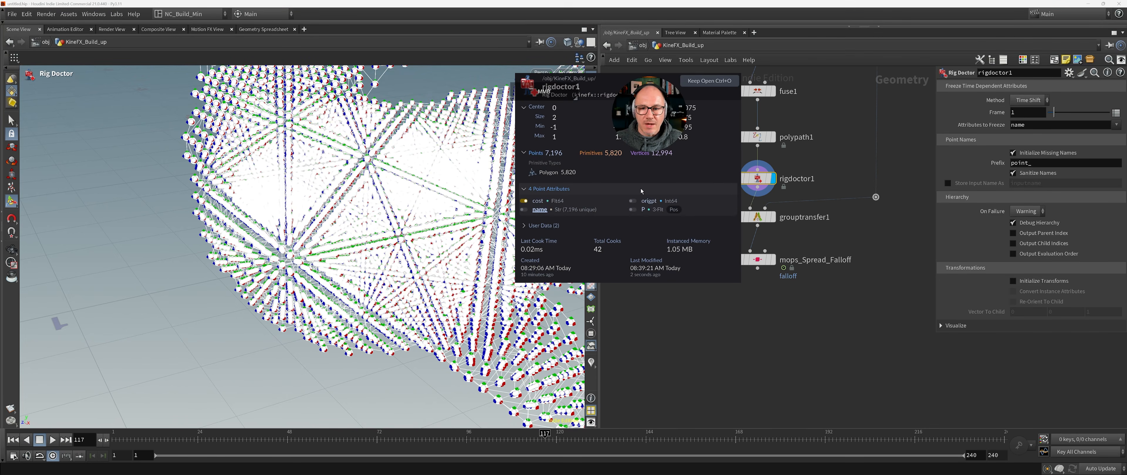
{"action": "left_click", "coordinate": [1013, 281]}
{"action": "mouse_move", "coordinate": [761, 182]}
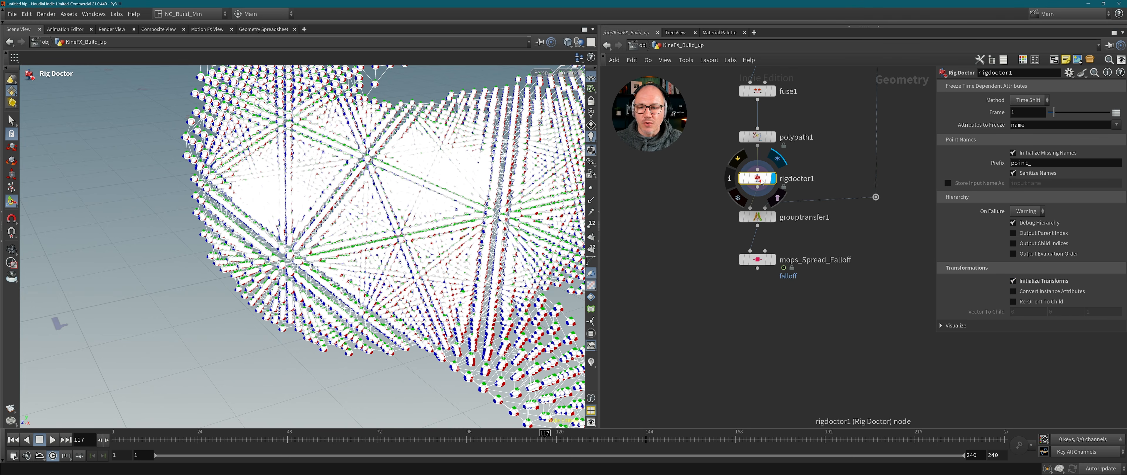
{"action": "middle_click", "coordinate": [761, 182]}
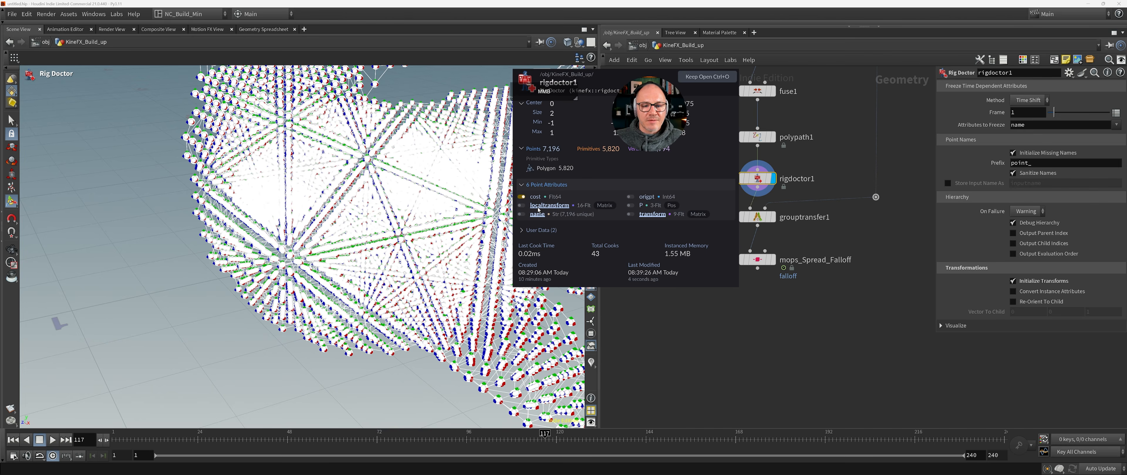
Examine the orientation of the joint axes on the rig up close from several angles.
{"action": "left_click_drag", "start_coordinate": [438, 200], "coordinate": [399, 195], "text": "alt"}
{"action": "right_click_drag", "start_coordinate": [398, 195], "coordinate": [437, 201], "text": "alt"}
{"action": "mouse_move", "coordinate": [438, 201]}
{"action": "left_mouse_down", "text": "alt"}
{"action": "mouse_move", "coordinate": [393, 197]}
{"action": "mouse_move", "coordinate": [445, 200]}
{"action": "left_mouse_up", "text": "alt"}
{"action": "right_click_drag", "start_coordinate": [445, 200], "coordinate": [472, 202], "text": "alt"}
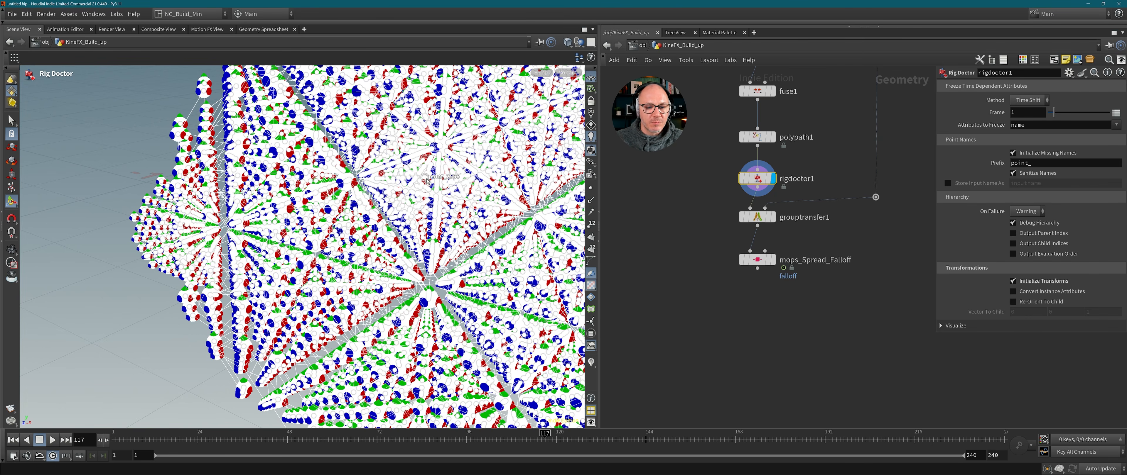
{"action": "left_click_drag", "start_coordinate": [438, 217], "coordinate": [479, 224], "text": "alt"}
{"action": "middle_click_drag", "start_coordinate": [478, 224], "coordinate": [385, 222], "text": "alt"}
{"action": "left_click_drag", "start_coordinate": [385, 223], "coordinate": [462, 228], "text": "alt"}
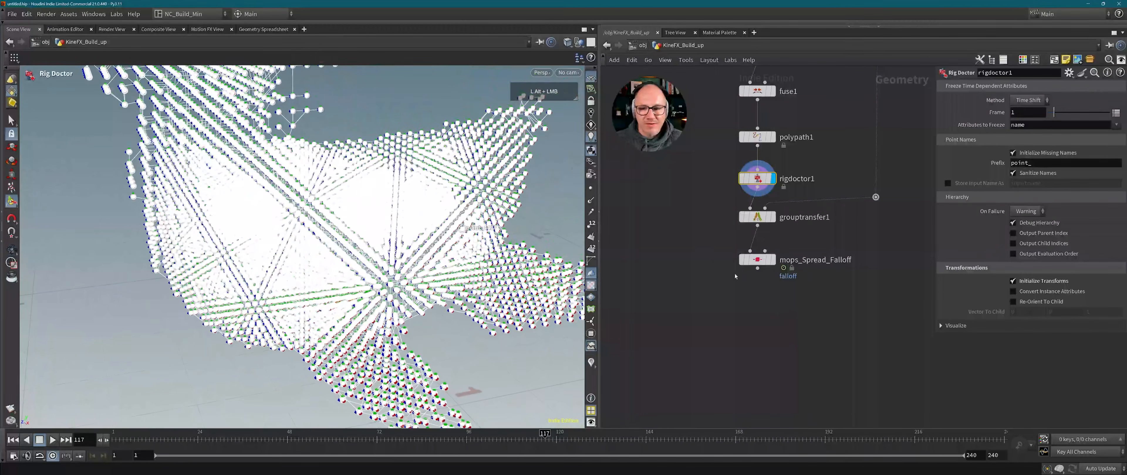
Add an Attribute Wrangle below mops_Spread_Falloff, wire the falloff output into it and display it.
{"action": "left_click", "coordinate": [763, 261]}
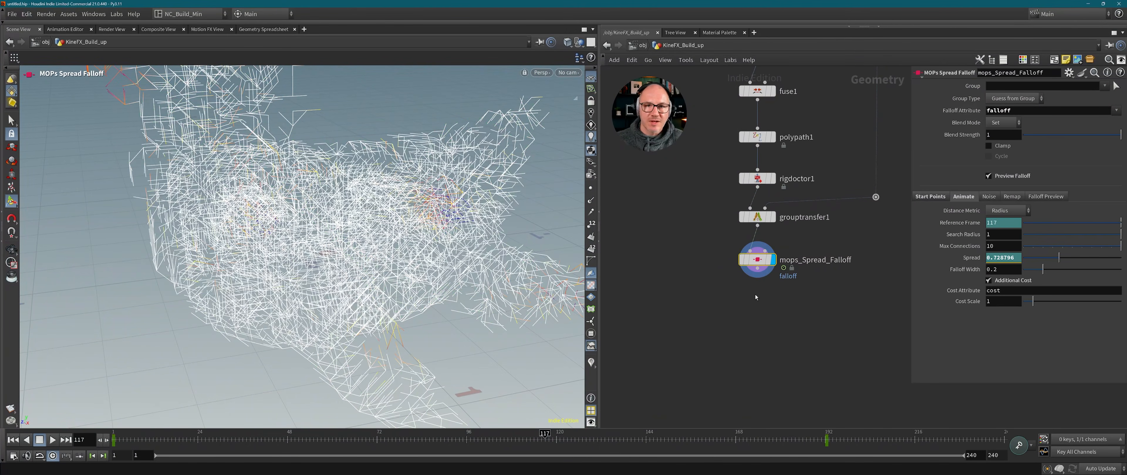
{"action": "key", "text": "Tab"}
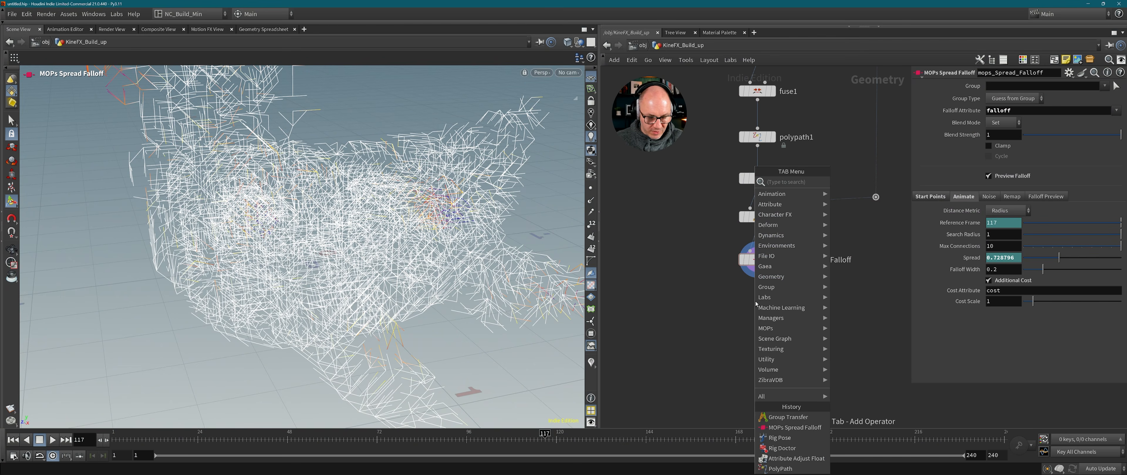
{"action": "type", "text": "attr wr"}
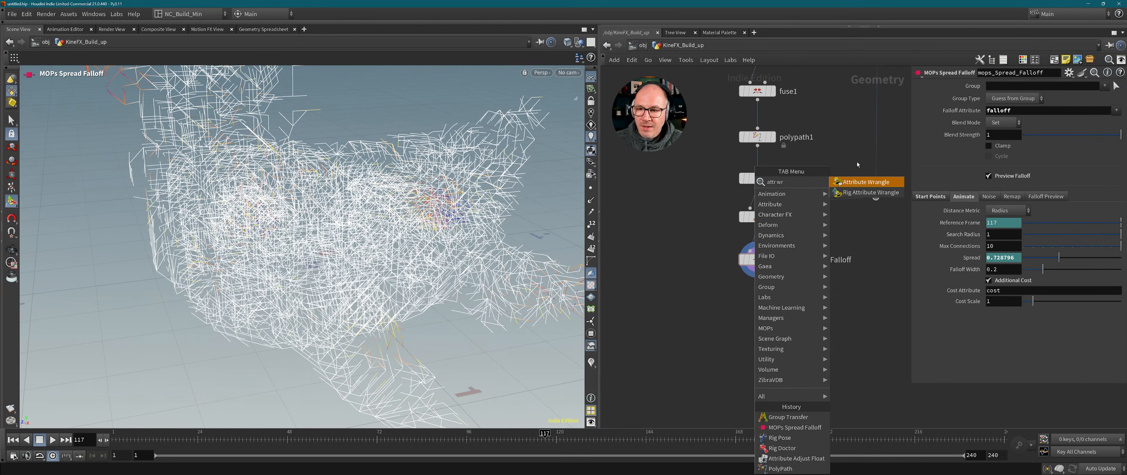
{"action": "key", "text": "Return"}
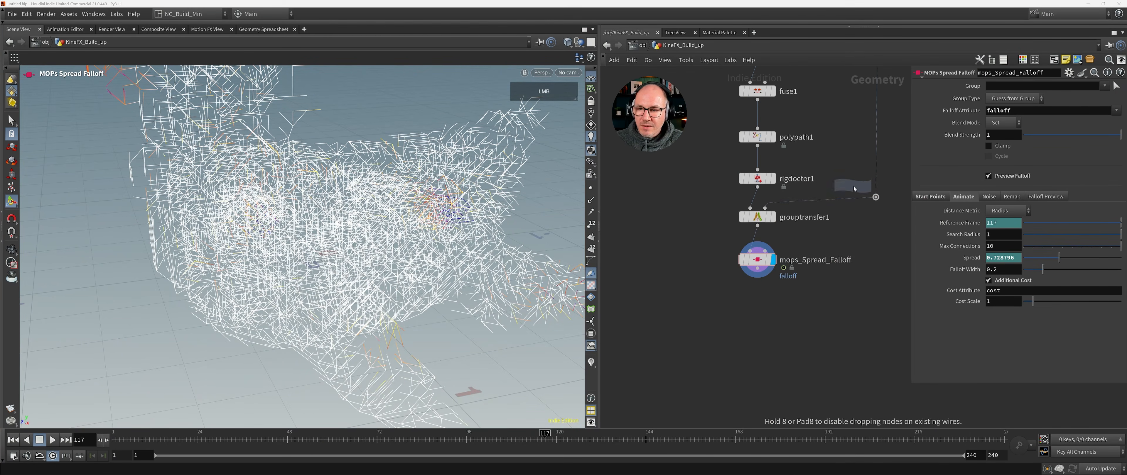
{"action": "left_click", "coordinate": [757, 305]}
{"action": "left_click_drag", "start_coordinate": [758, 269], "coordinate": [746, 296]}
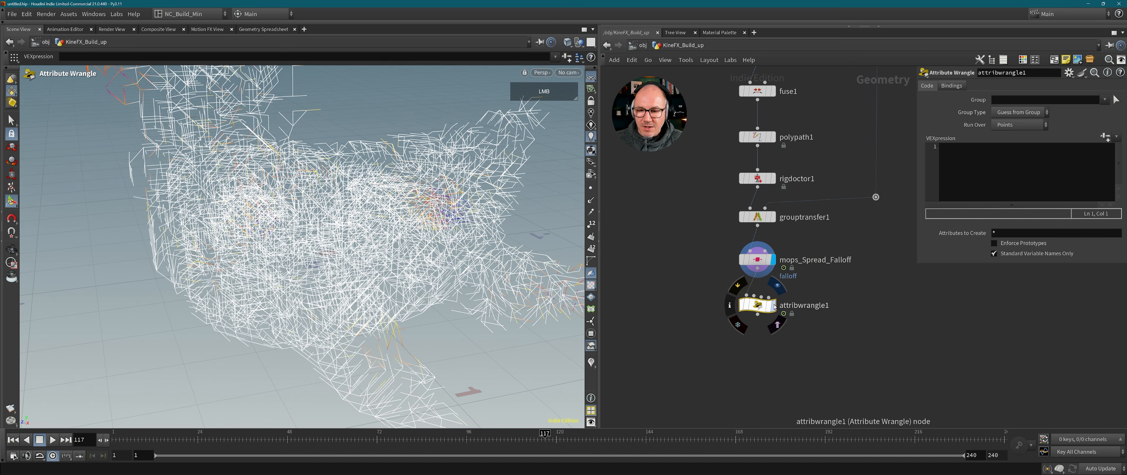
{"action": "left_click", "coordinate": [777, 286]}
{"action": "left_click", "coordinate": [777, 324]}
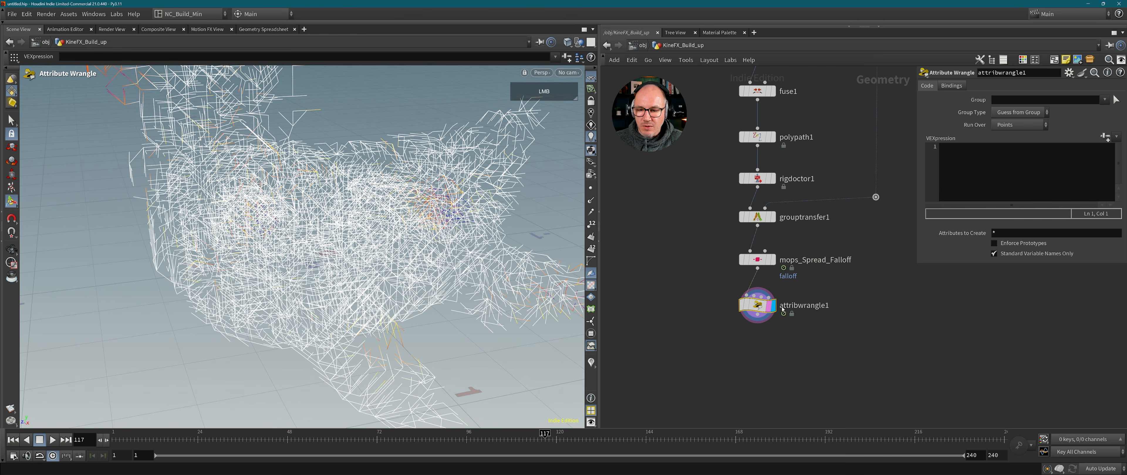
Rename the new Attribute Wrangle node to set_axis.
{"action": "left_click", "coordinate": [824, 307]}
{"action": "left_click_drag", "start_coordinate": [835, 306], "coordinate": [717, 308]}
{"action": "type", "text": "set_axis"}
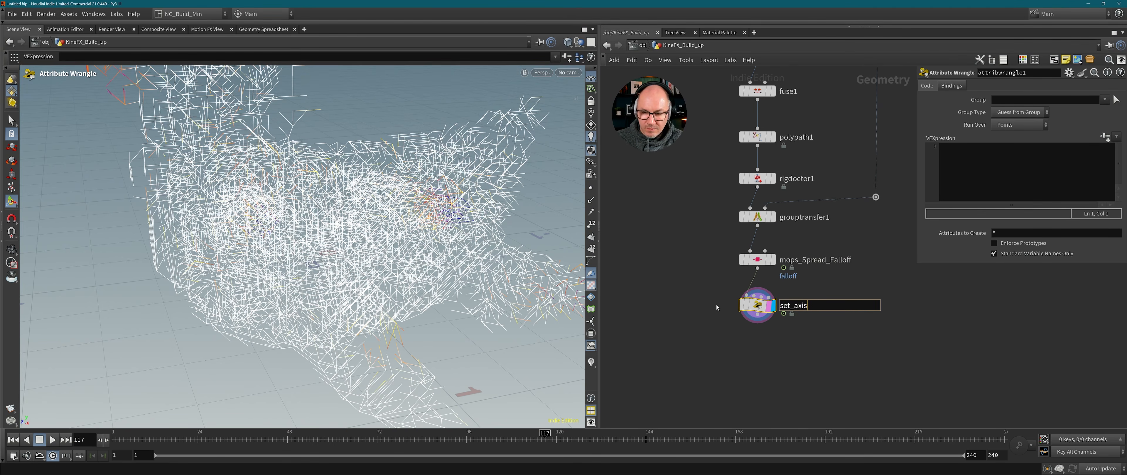
{"action": "key", "text": "Return"}
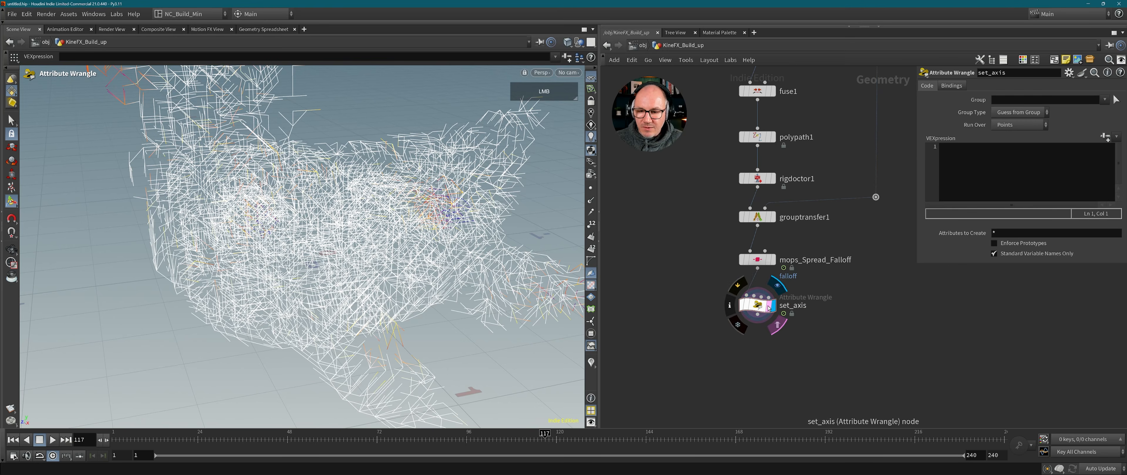
Write the expression v@axis = {-1,0,0}; in the set_axis wrangle and check the node's point attributes.
{"action": "left_click", "coordinate": [987, 169]}
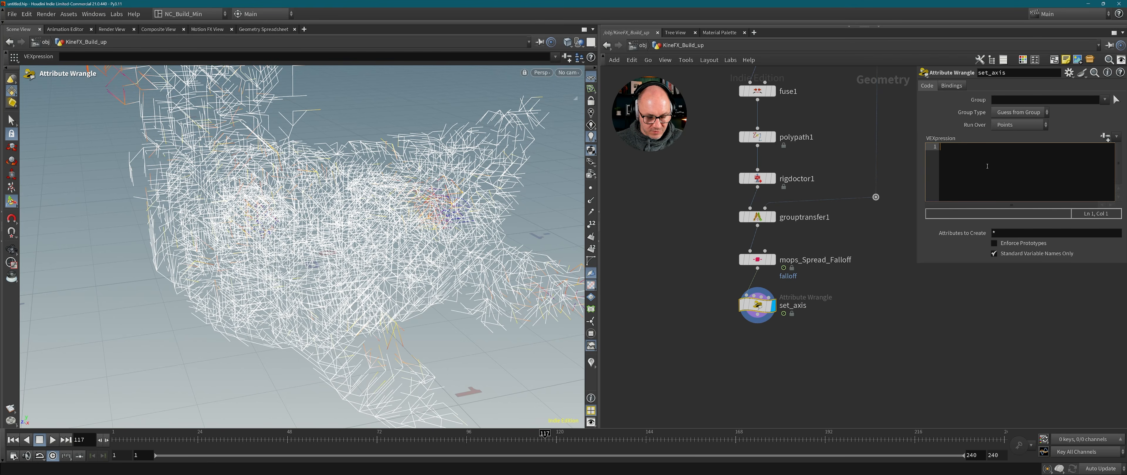
{"action": "type", "text": "v"}
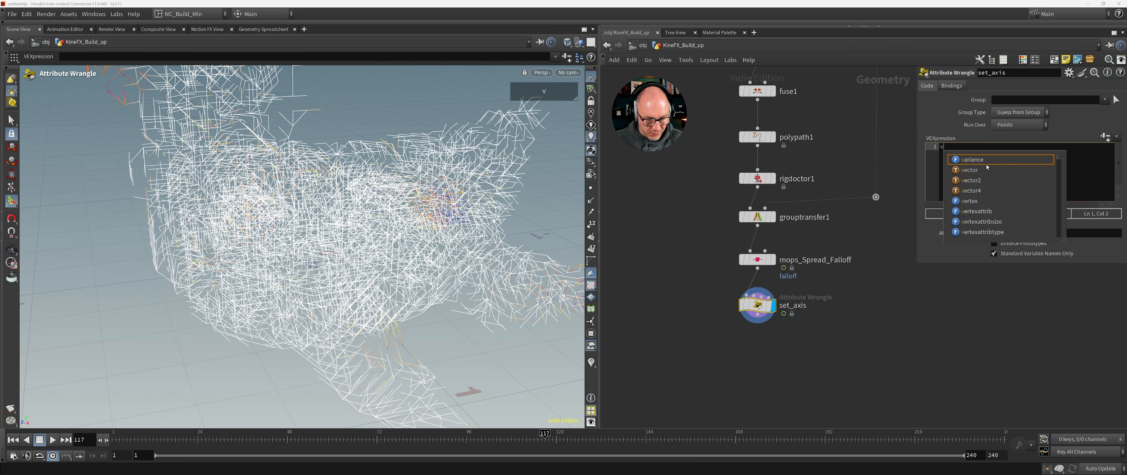
{"action": "type", "text": "@axis ="}
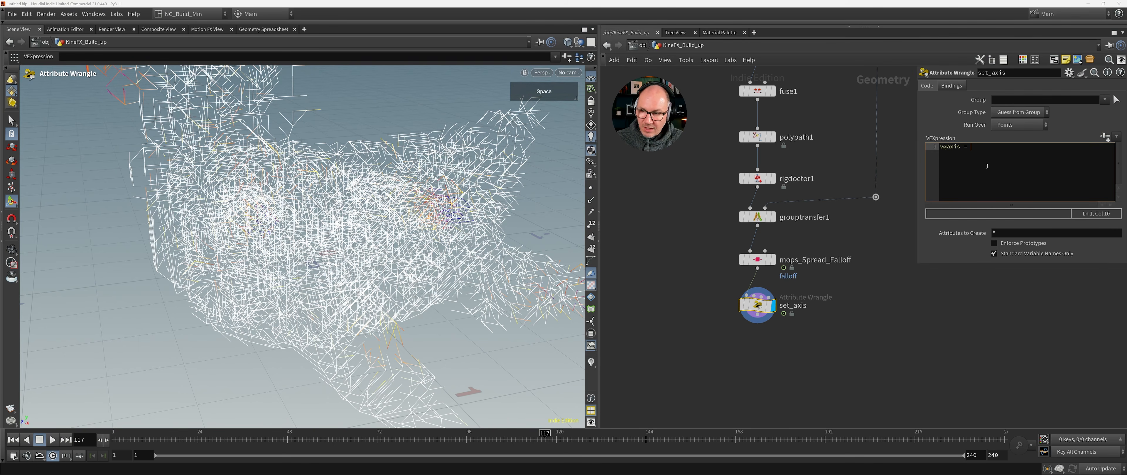
{"action": "key", "text": "ctrl+alt"}
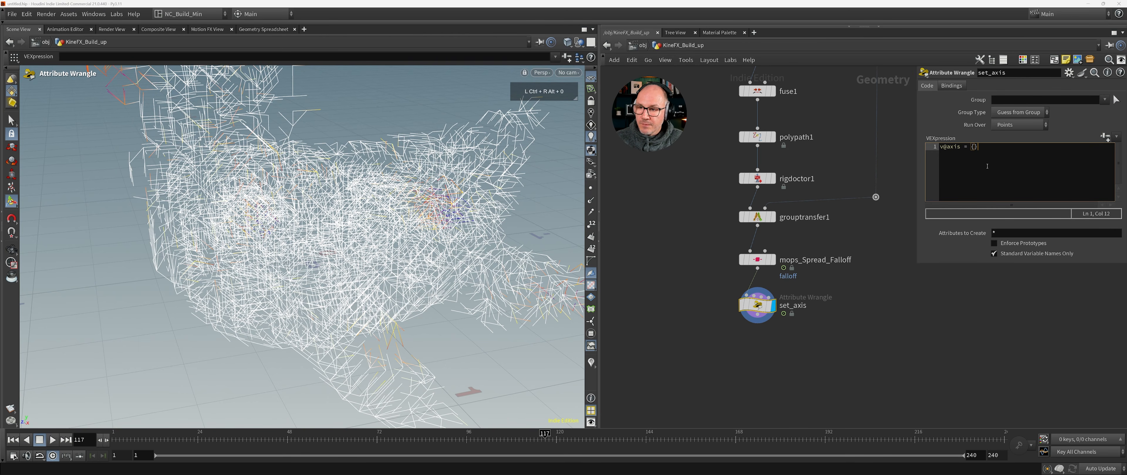
{"action": "type", "text": "= {"}
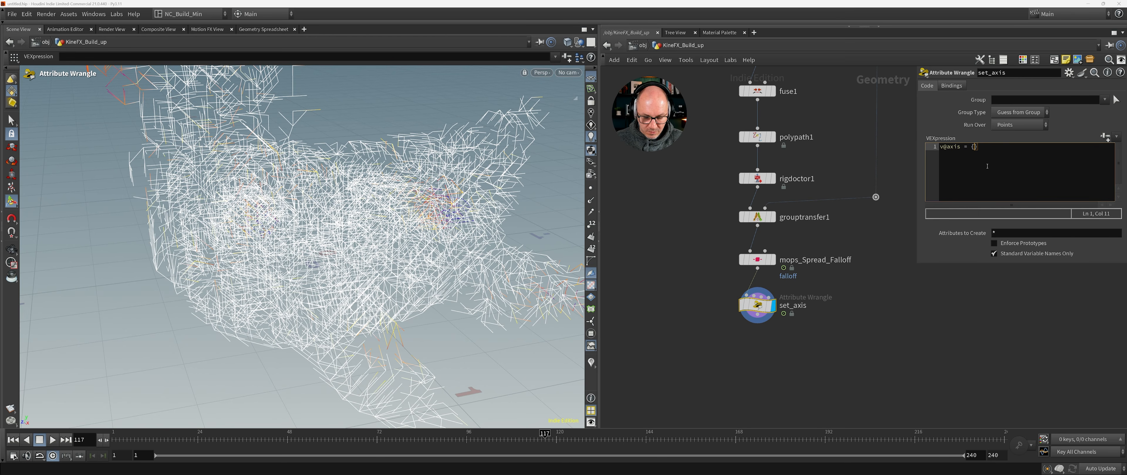
{"action": "type", "text": "-1,0,0"}
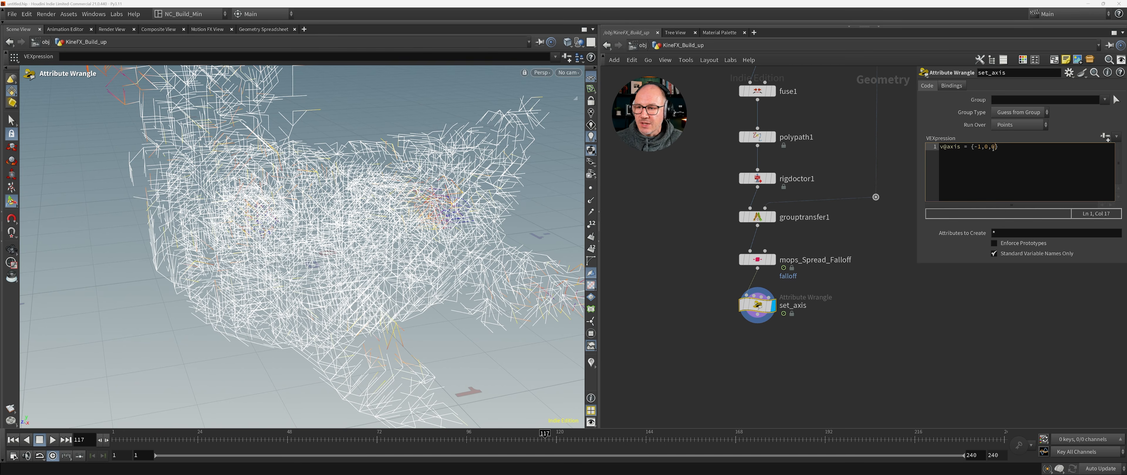
{"action": "left_click", "coordinate": [1009, 152]}
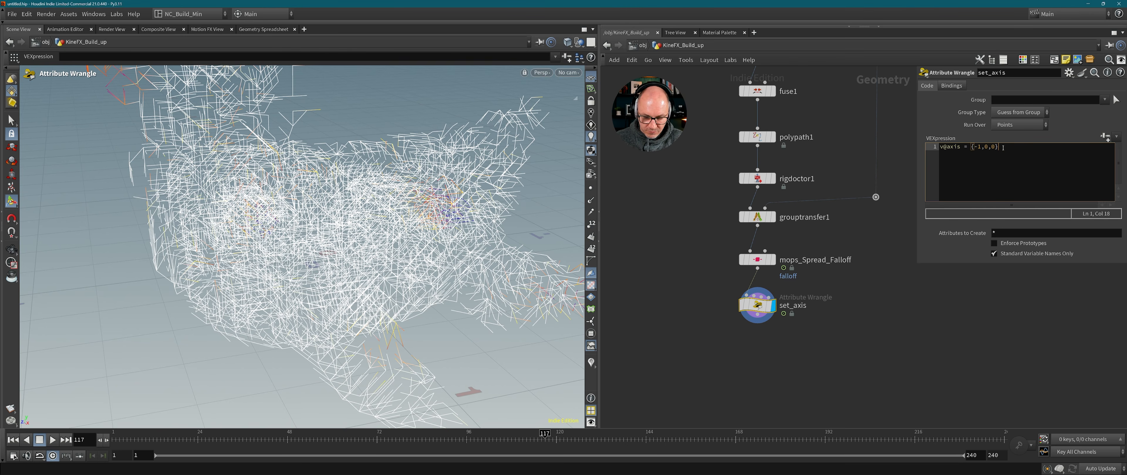
{"action": "type", "text": ";"}
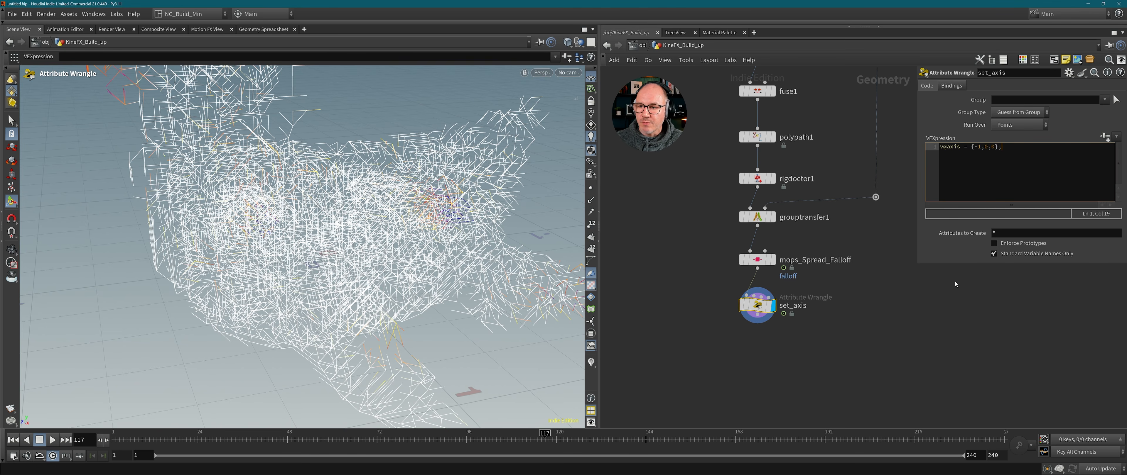
{"action": "middle_click", "coordinate": [759, 308]}
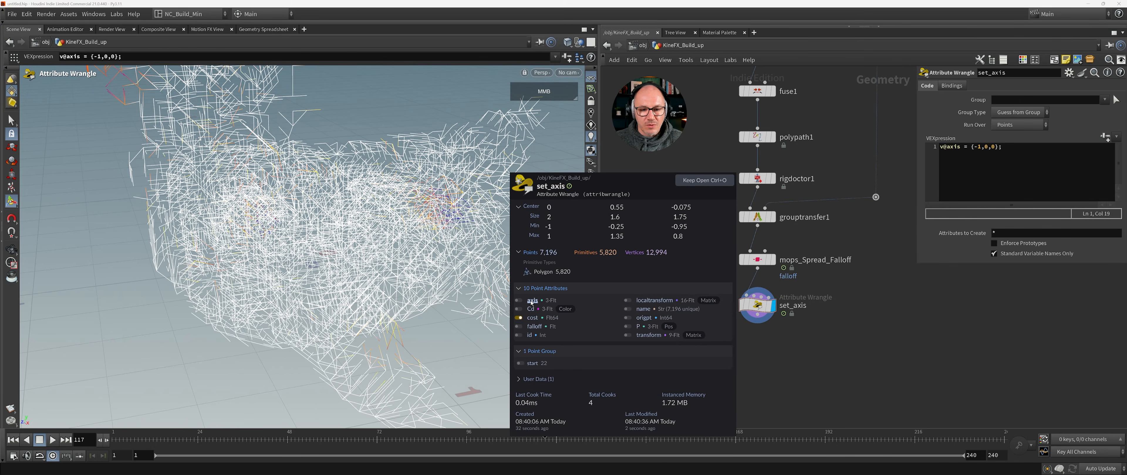
Add a Rig Attribute Wrangle below set_axis, wire the set_axis output into it and display it.
{"action": "middle_click_drag", "start_coordinate": [755, 344], "coordinate": [756, 300]}
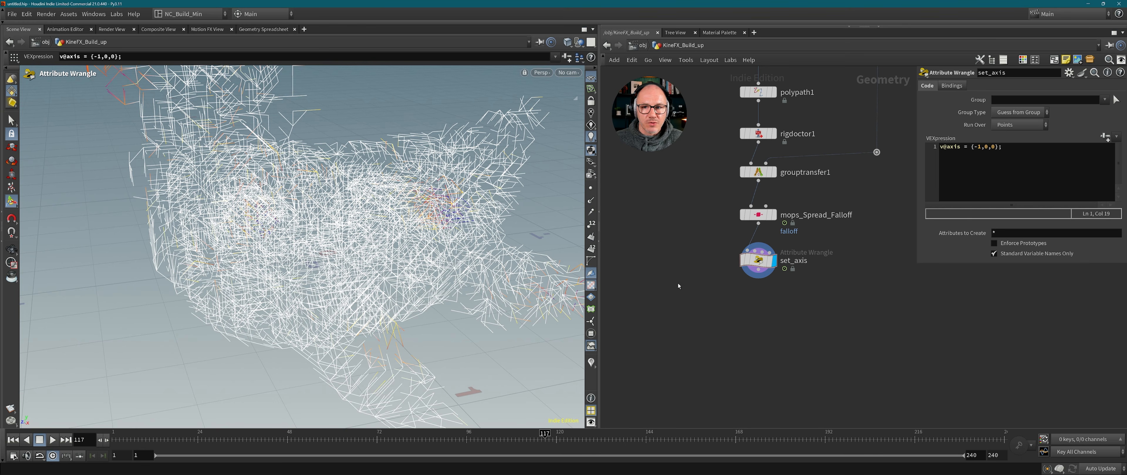
{"action": "mouse_move", "coordinate": [756, 219]}
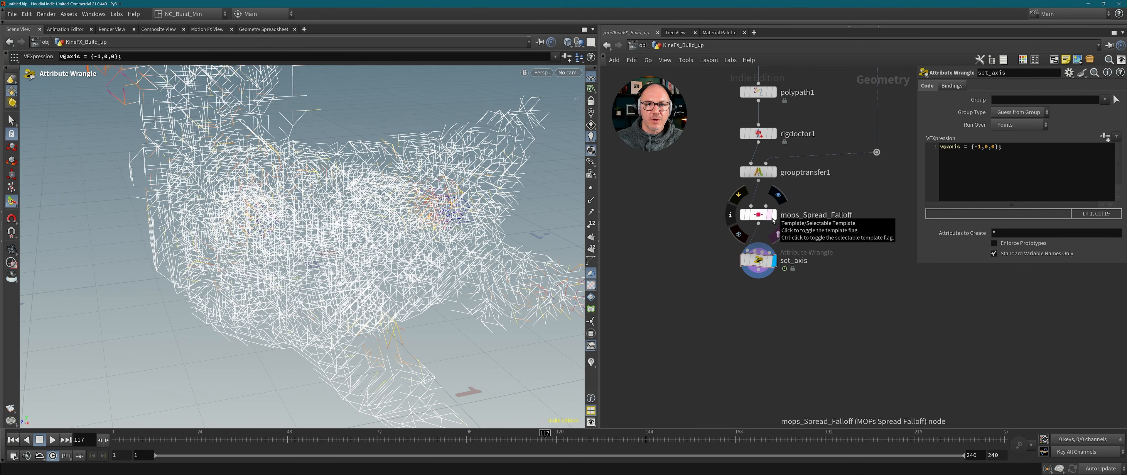
{"action": "key", "text": "Tab"}
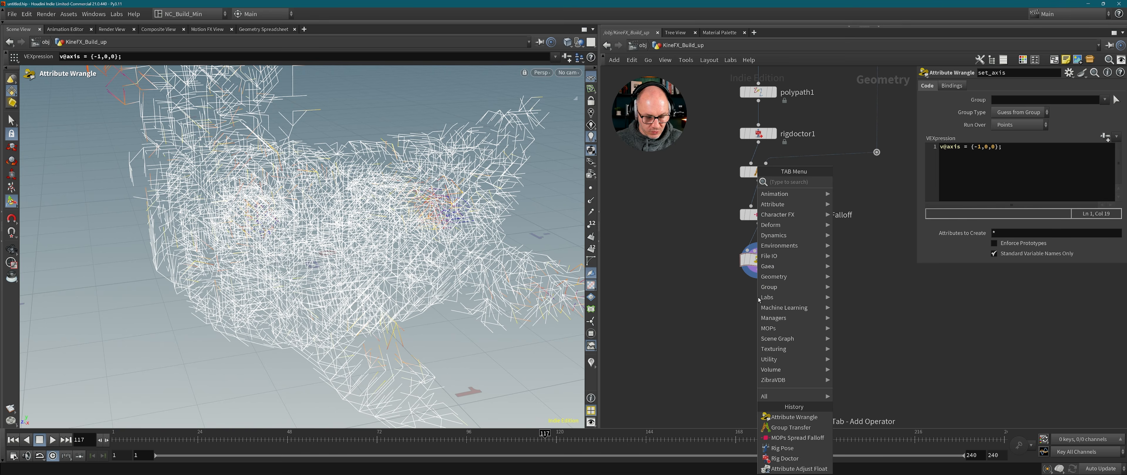
{"action": "type", "text": "rig att"}
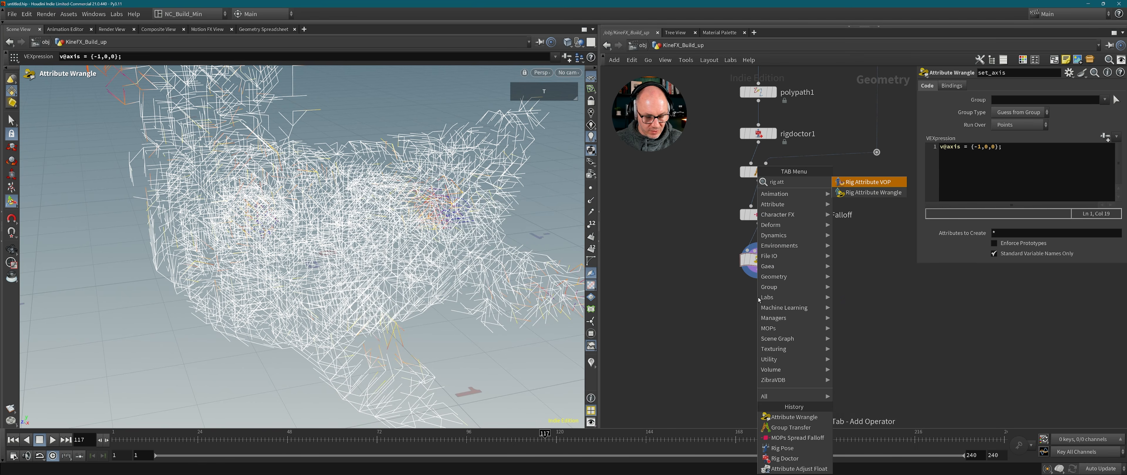
{"action": "type", "text": " wr"}
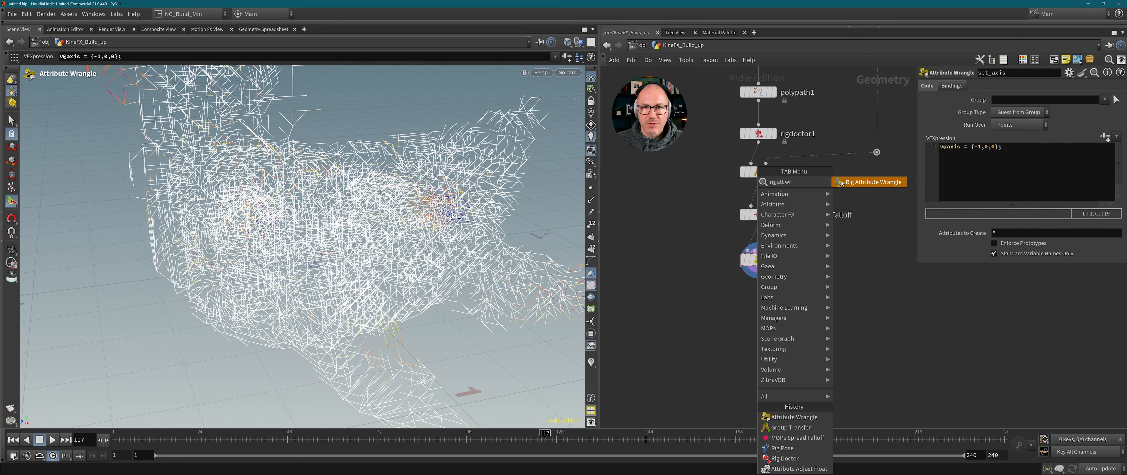
{"action": "left_click", "coordinate": [842, 183]}
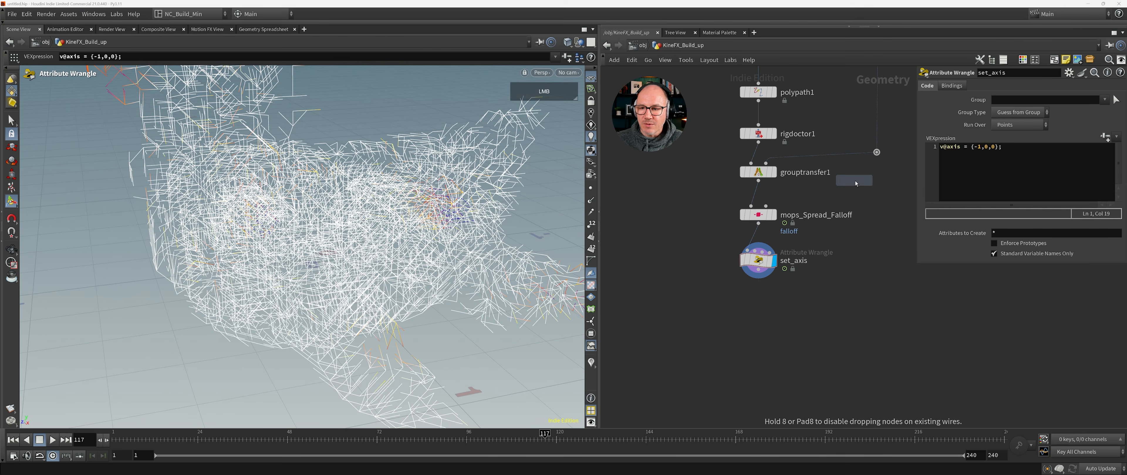
{"action": "left_click", "coordinate": [761, 316]}
{"action": "left_click_drag", "start_coordinate": [759, 271], "coordinate": [758, 319]}
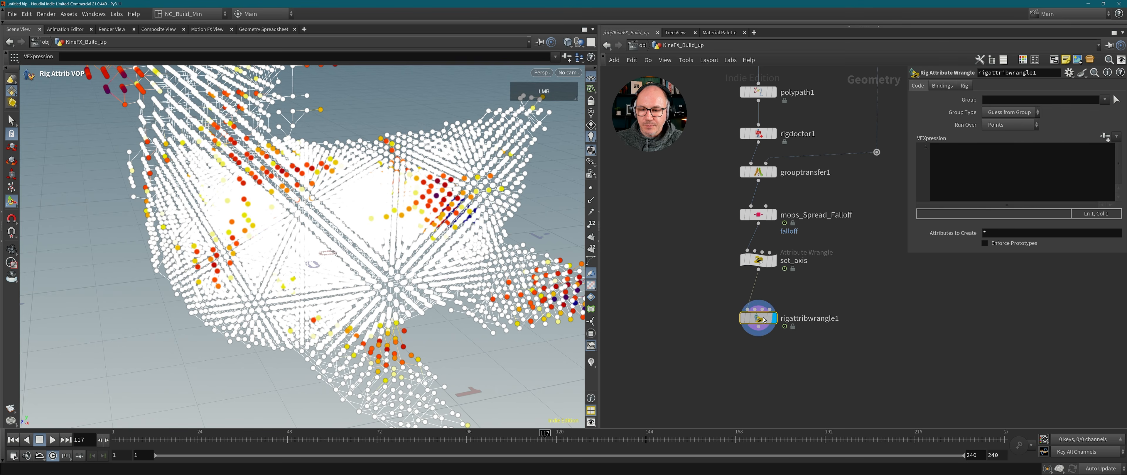
Add a Null below rigattribwrangle1, wired to its output and displayed, and compare the viewport with each node selected.
{"action": "key", "text": "Tab"}
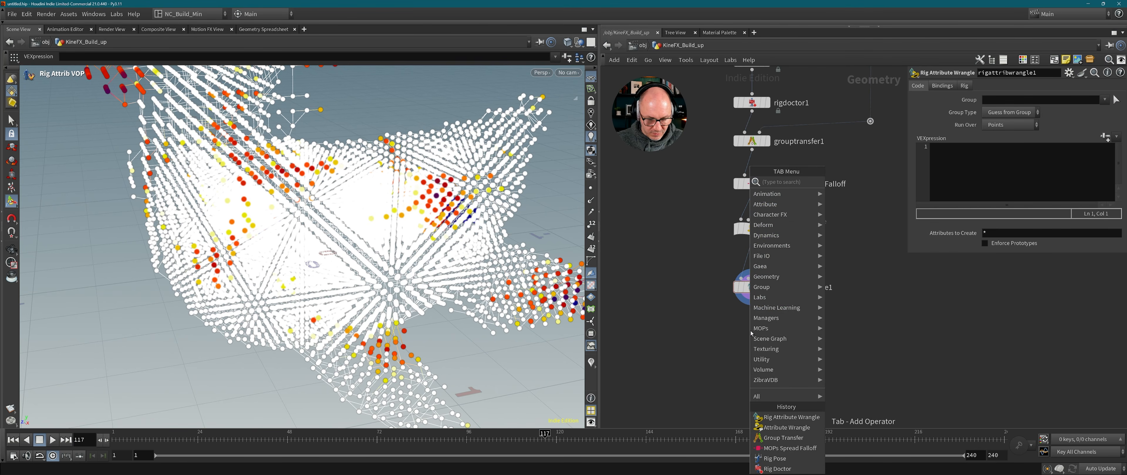
{"action": "type", "text": "null"}
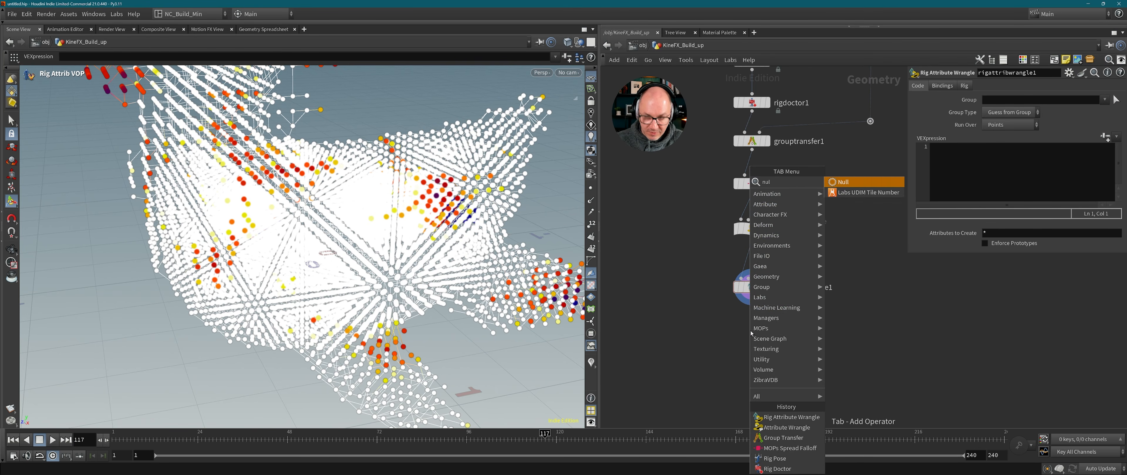
{"action": "left_click", "coordinate": [839, 182]}
{"action": "left_click", "coordinate": [752, 339]}
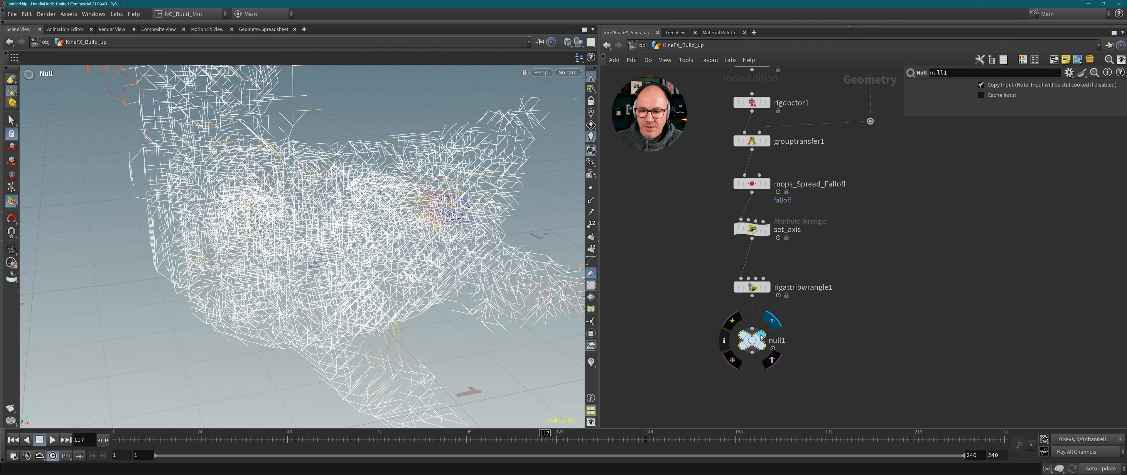
{"action": "left_click", "coordinate": [753, 288]}
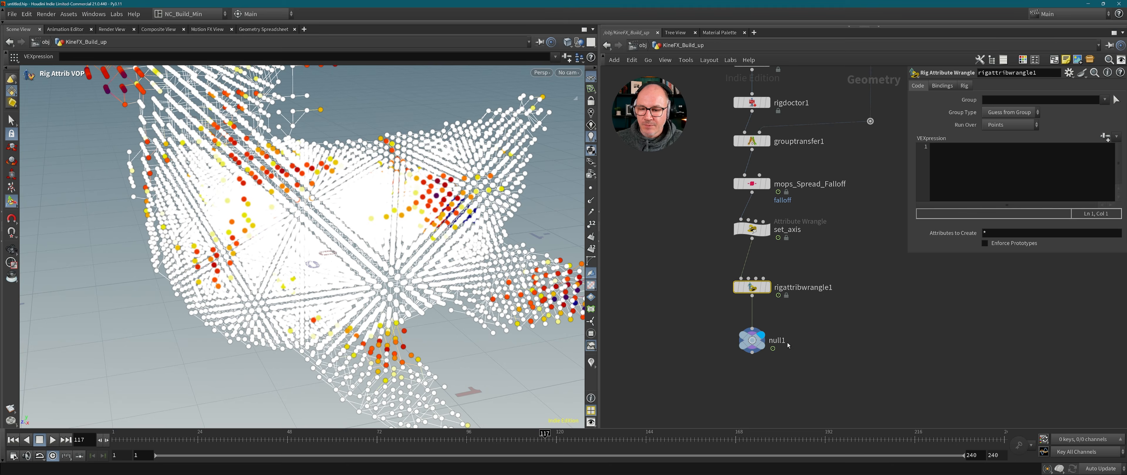
{"action": "left_click", "coordinate": [752, 339]}
Open the VEX expression of rigattribwrangle1 in a separate editor window, enlarge it and place it over the viewport.
{"action": "left_click", "coordinate": [752, 287]}
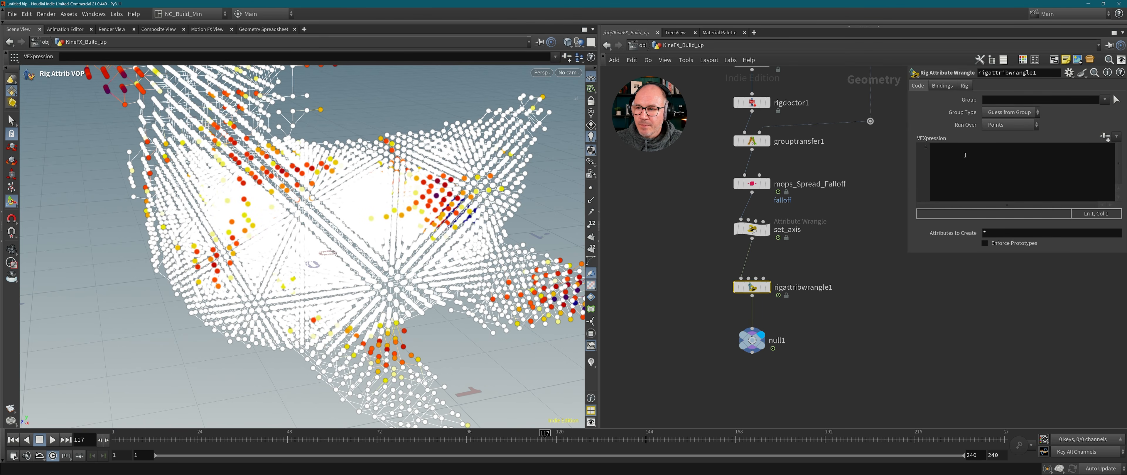
{"action": "left_click_drag", "start_coordinate": [908, 252], "coordinate": [798, 402]}
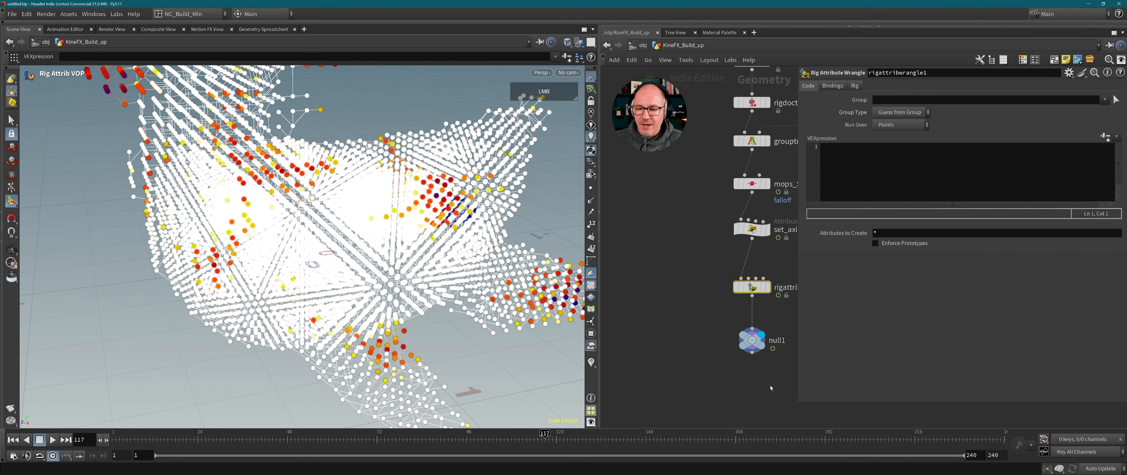
{"action": "left_click", "coordinate": [834, 173]}
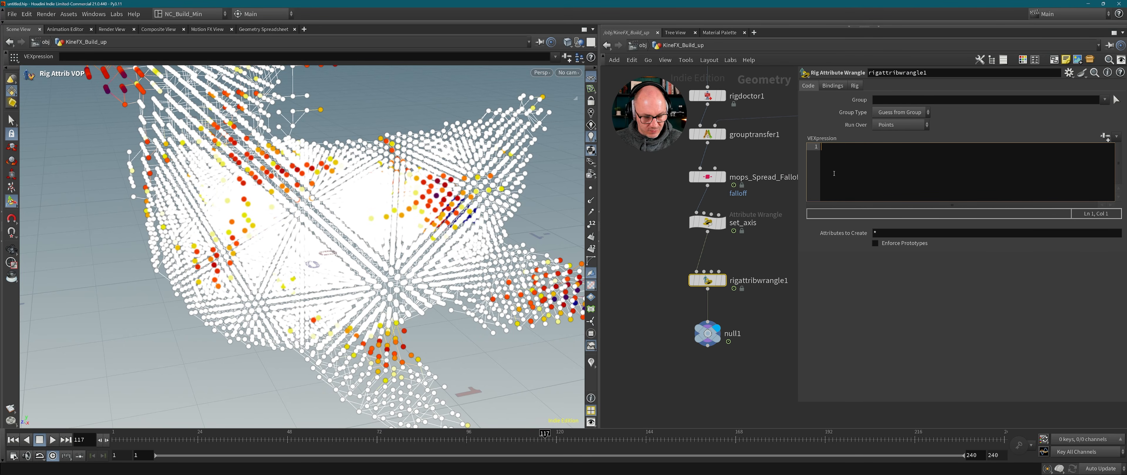
{"action": "key", "text": "alt+e"}
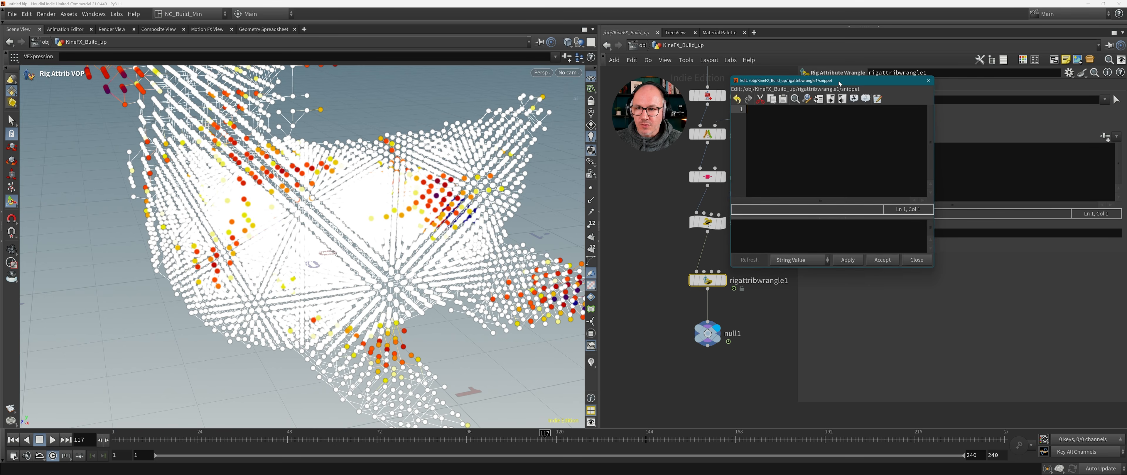
{"action": "left_click_drag", "start_coordinate": [831, 82], "coordinate": [544, 177]}
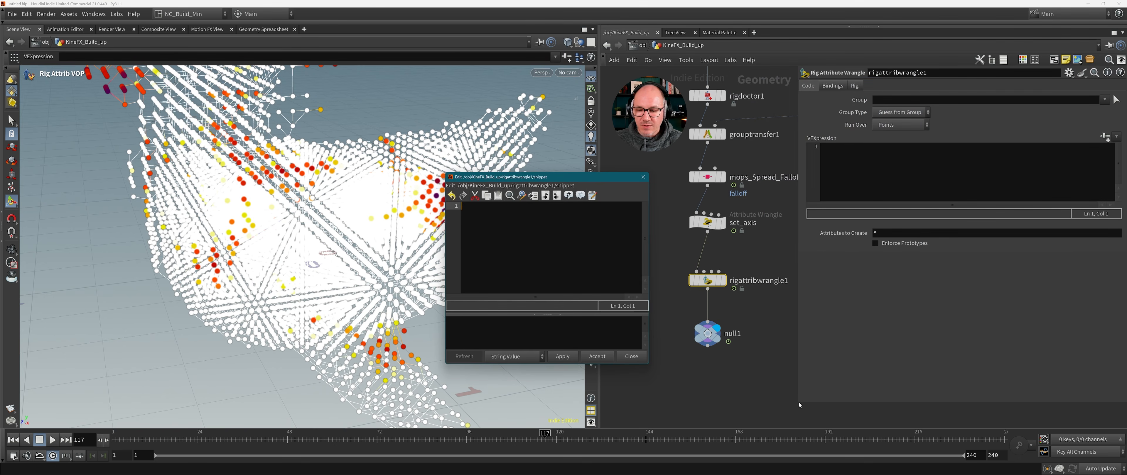
{"action": "left_click_drag", "start_coordinate": [798, 402], "coordinate": [948, 395]}
{"action": "left_click_drag", "start_coordinate": [654, 366], "coordinate": [776, 413]}
{"action": "mouse_move", "coordinate": [661, 176]}
{"action": "left_mouse_down"}
{"action": "mouse_move", "coordinate": [634, 174]}
{"action": "mouse_move", "coordinate": [675, 169]}
{"action": "left_mouse_up"}
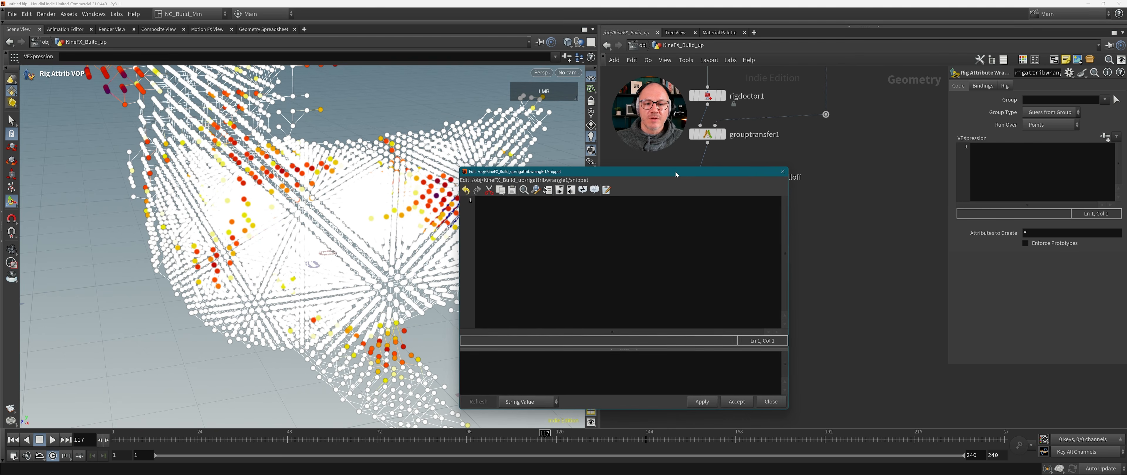
List the function names prerotate, prescale and pretranslate on three separate lines in the rigattribwrangle1 code editor.
{"action": "left_click", "coordinate": [537, 260]}
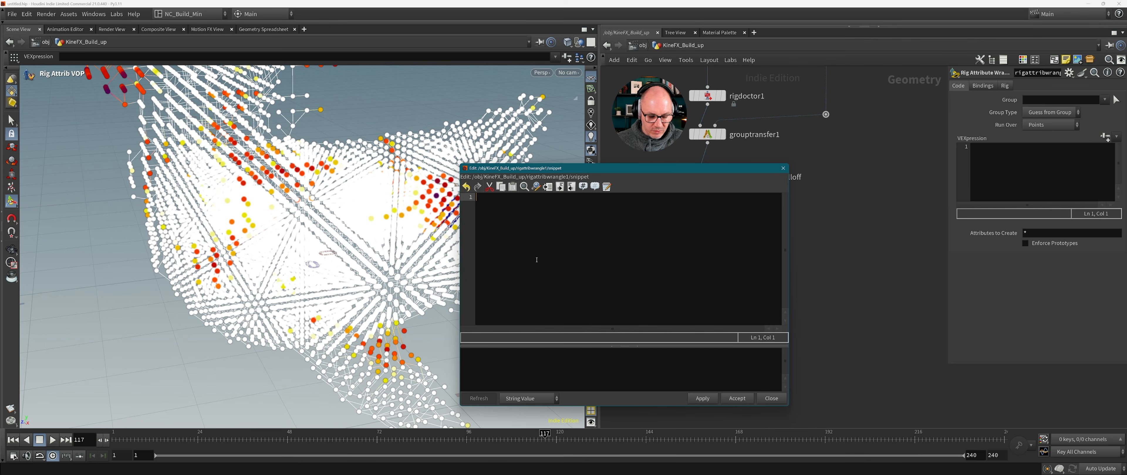
{"action": "type", "text": "prerotate"}
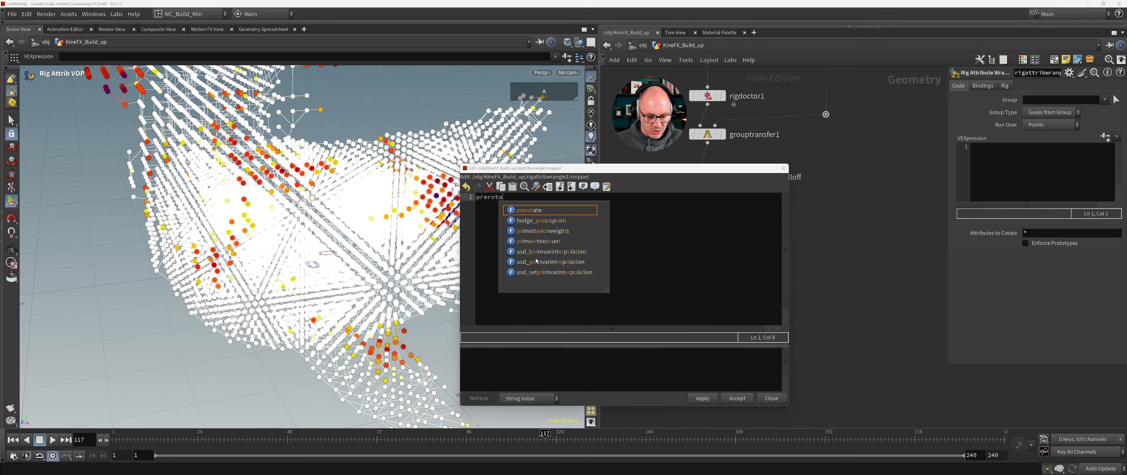
{"action": "key", "text": "BackSpace"}
{"action": "type", "text": "e"}
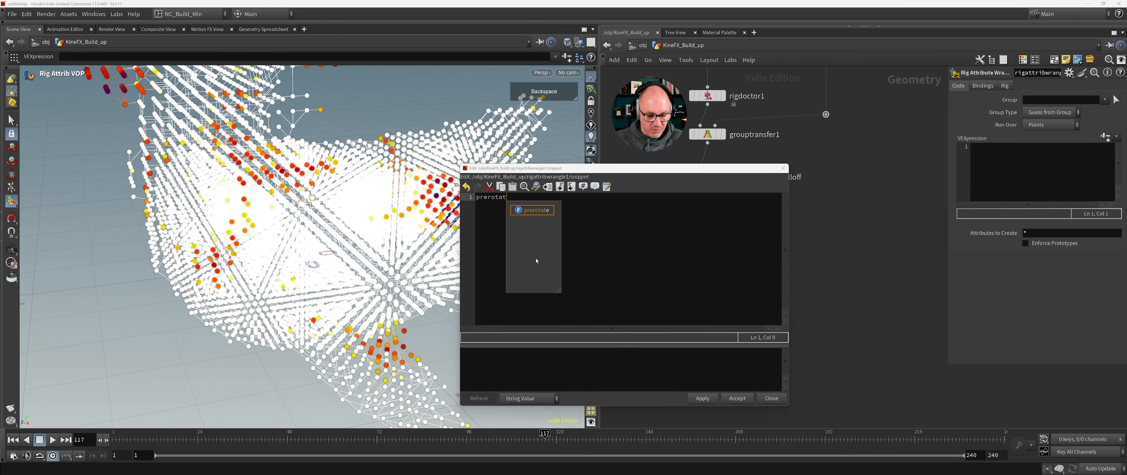
{"action": "key", "text": "Return"}
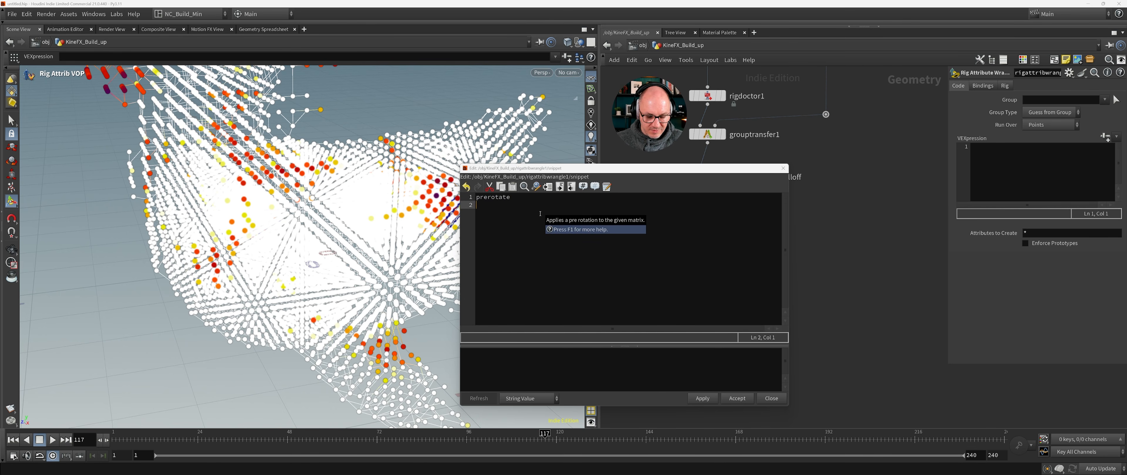
{"action": "type", "text": "prescal"}
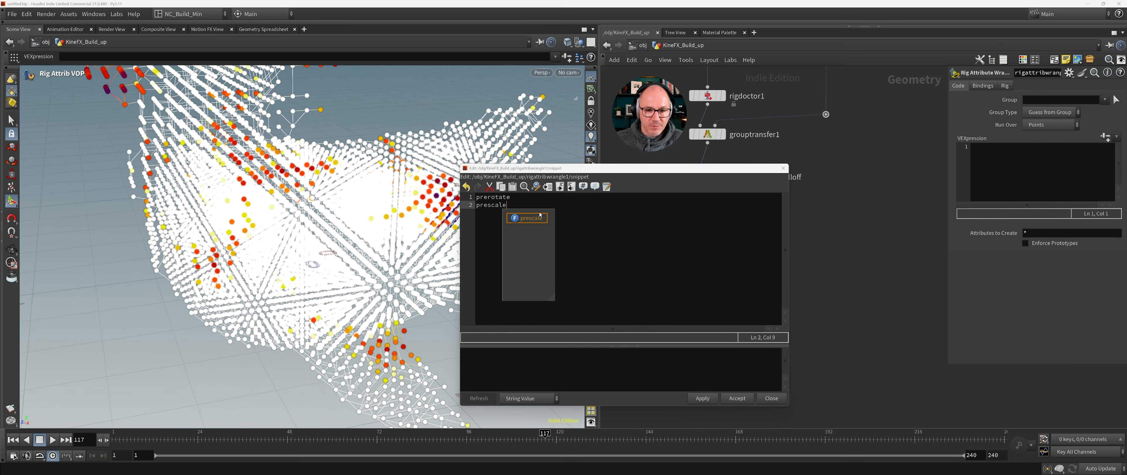
{"action": "type", "text": "e"}
{"action": "key", "text": "Return"}
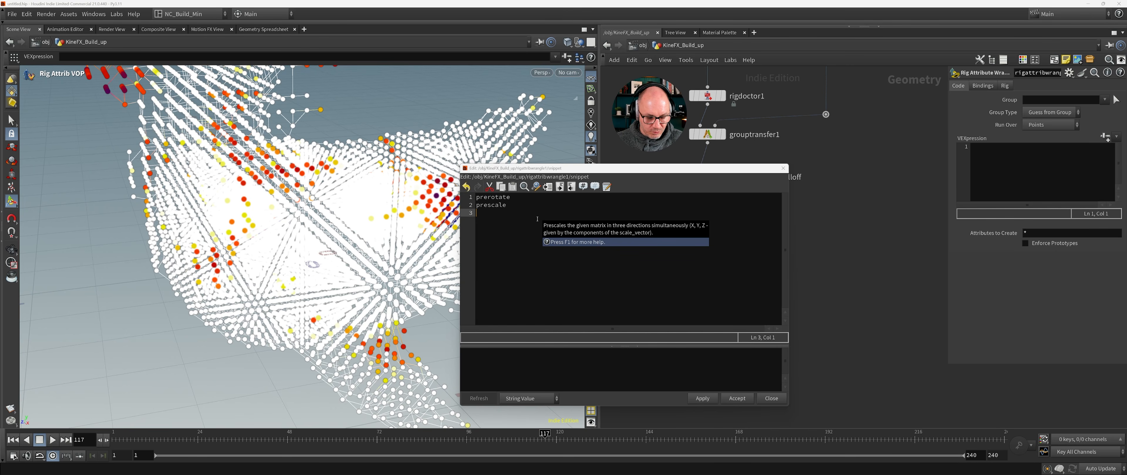
{"action": "type", "text": "pretransl"}
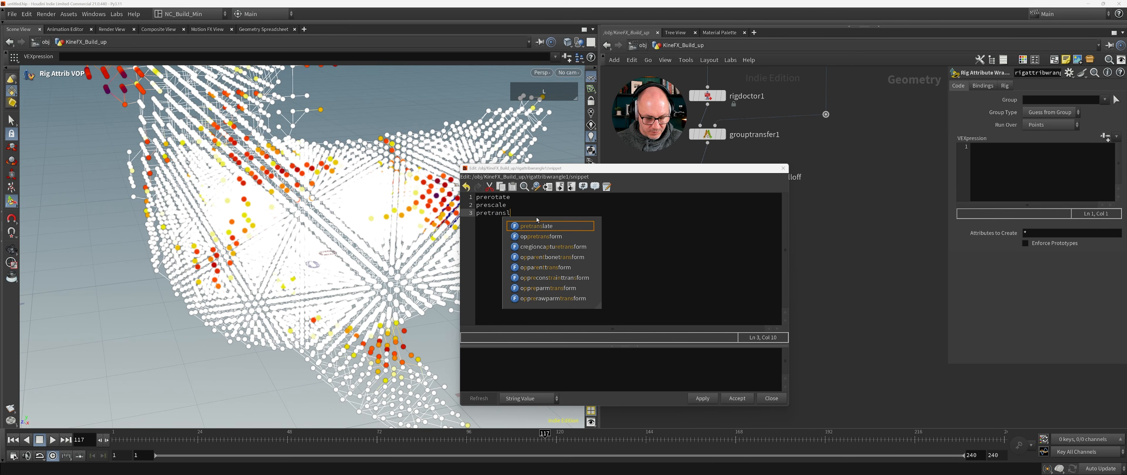
{"action": "type", "text": "ate"}
{"action": "left_click", "coordinate": [545, 227]}
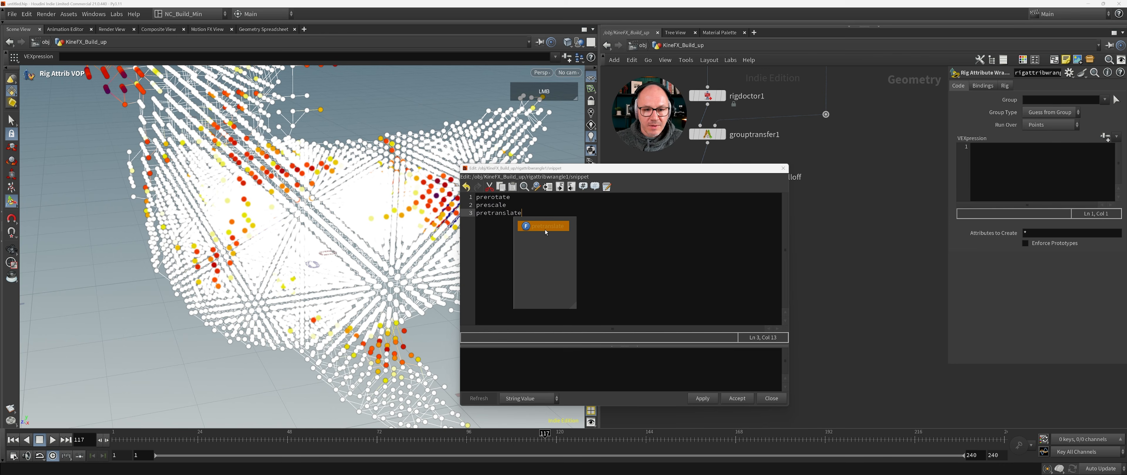
{"action": "left_click", "coordinate": [546, 226]}
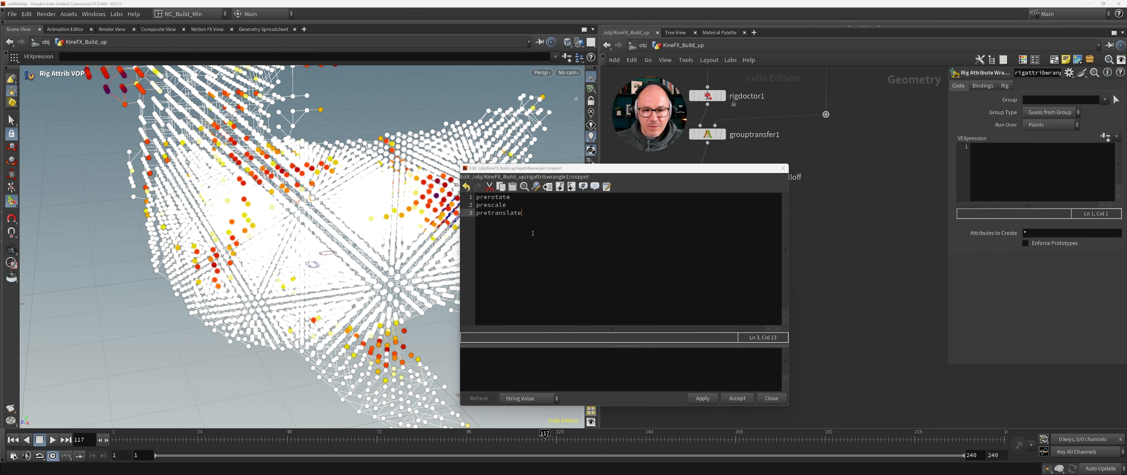
Insert two blank lines above prerotate and comment out the prescale and pretranslate lines with //.
{"action": "left_click", "coordinate": [477, 198]}
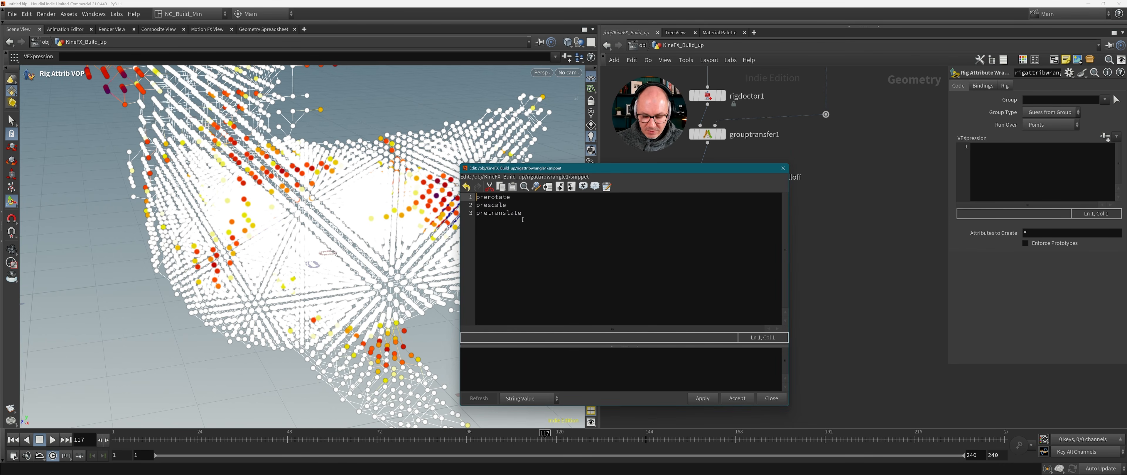
{"action": "key", "text": "Return"}
{"action": "key", "text": "Return"}
{"action": "key", "text": "Down"}
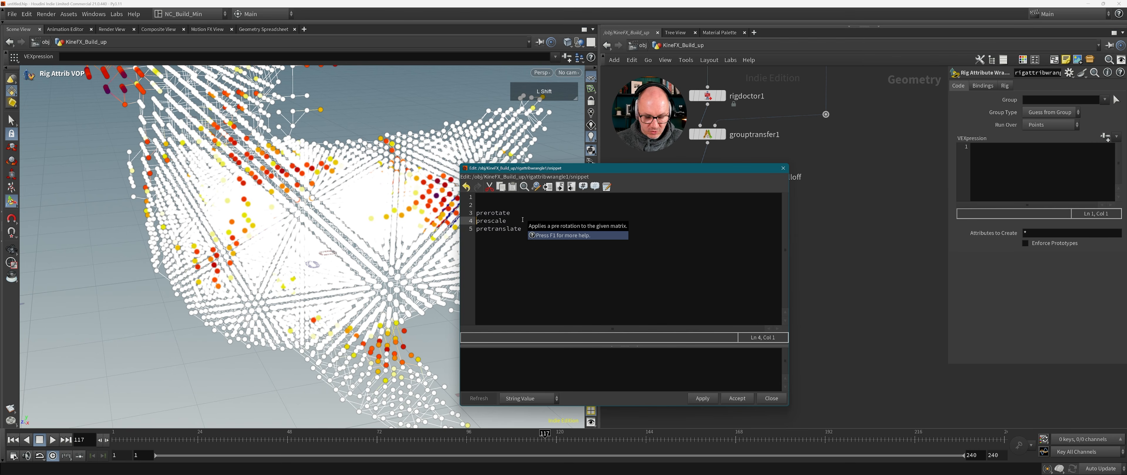
{"action": "type", "text": "//"}
{"action": "key", "text": "Down"}
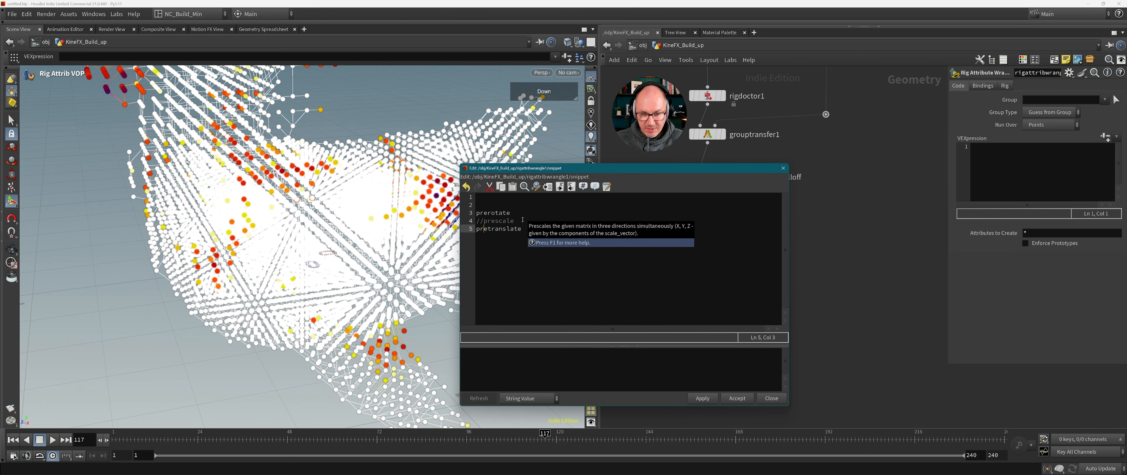
{"action": "key", "text": "Left"}
{"action": "key", "text": "Left"}
{"action": "type", "text": "//"}
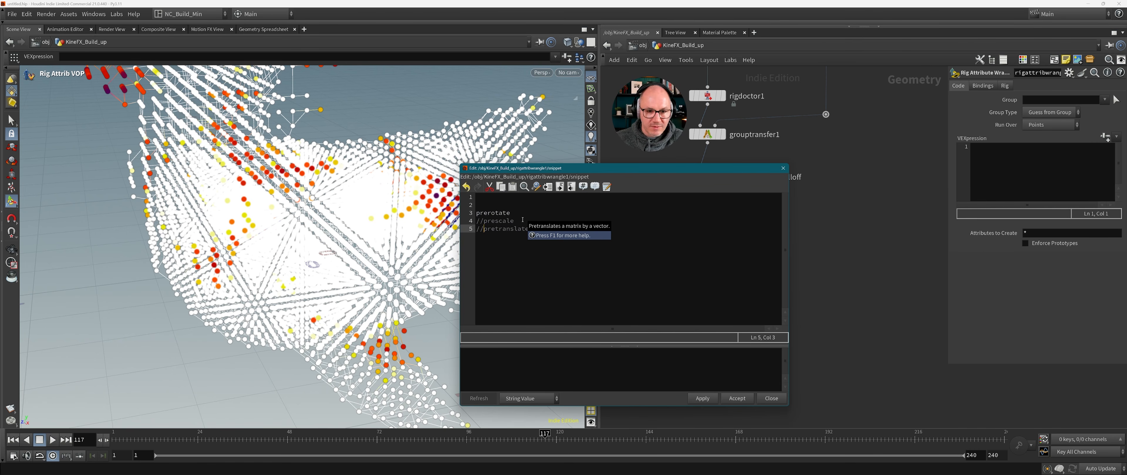
Begin the prerotate function call with an opening parenthesis to bring up its usage description.
{"action": "key", "text": "Up"}
{"action": "key", "text": "Up"}
{"action": "key", "text": "Right"}
{"action": "key", "text": "Right"}
{"action": "key", "text": "Right"}
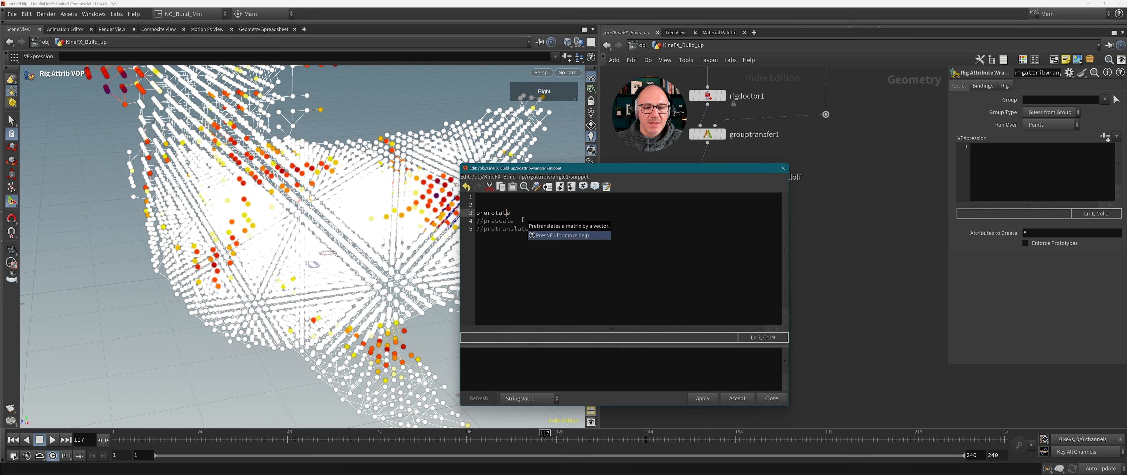
{"action": "key", "text": "Right"}
{"action": "type", "text": "("}
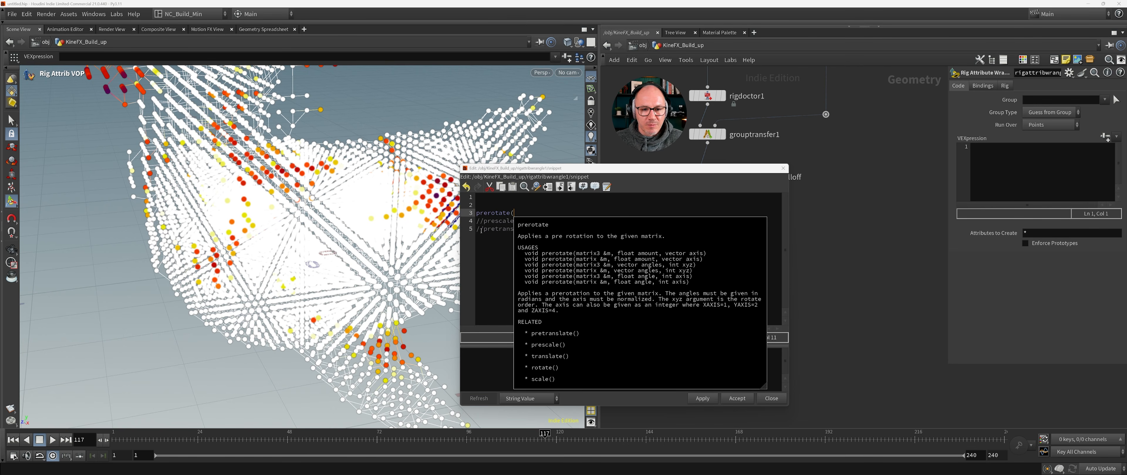
Open the help page of the prerotate VEX function, enlarge its text to read the argument variants, and minimize it.
{"action": "left_click", "coordinate": [490, 214]}
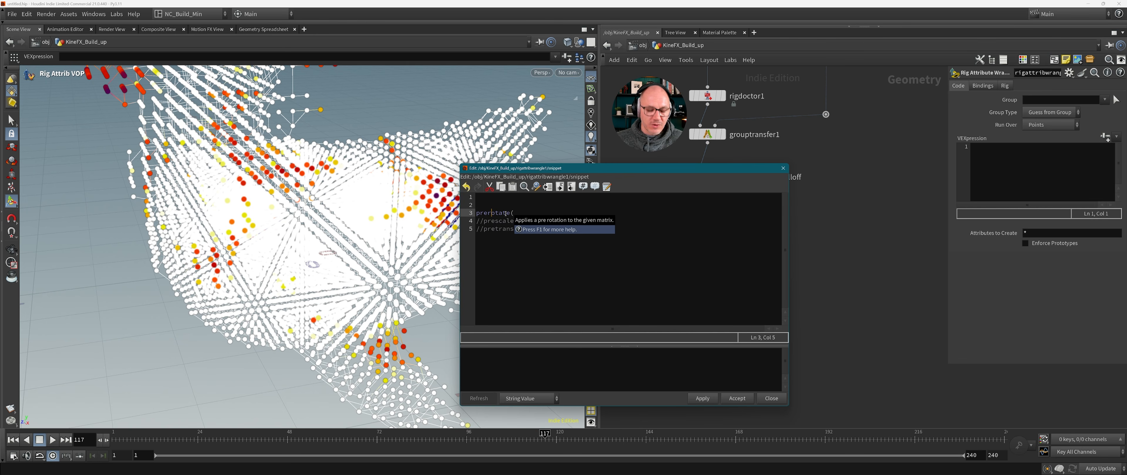
{"action": "key", "text": "F1"}
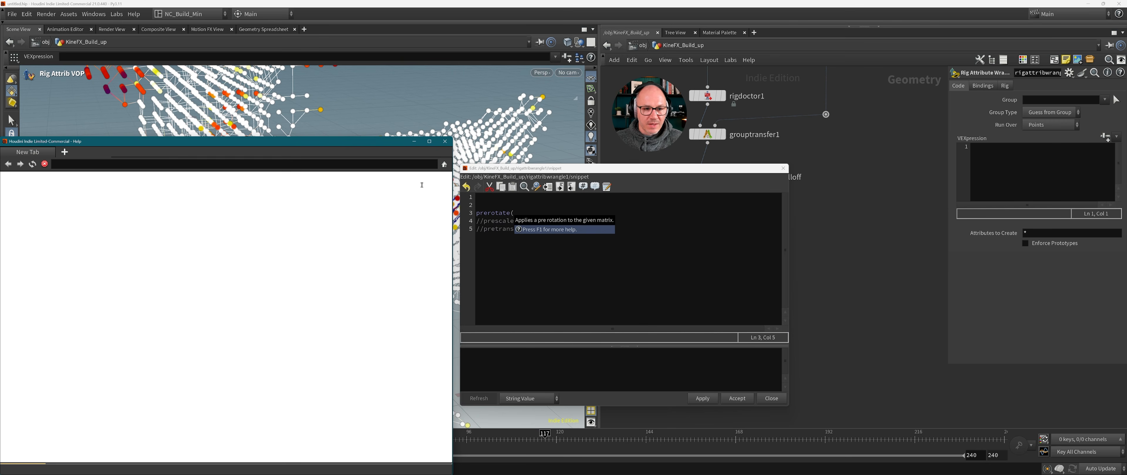
{"action": "left_click_drag", "start_coordinate": [338, 142], "coordinate": [636, 115]}
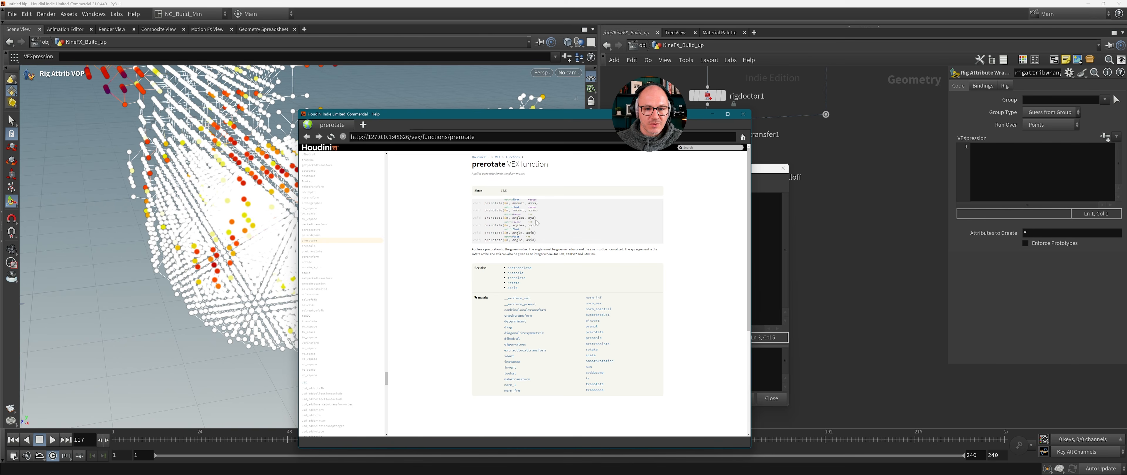
{"action": "scroll", "coordinate": [538, 220], "scroll_direction": "up", "scroll_amount": 2, "text": "ctrl"}
{"action": "scroll", "coordinate": [536, 223], "scroll_direction": "up", "scroll_amount": 3, "text": "ctrl"}
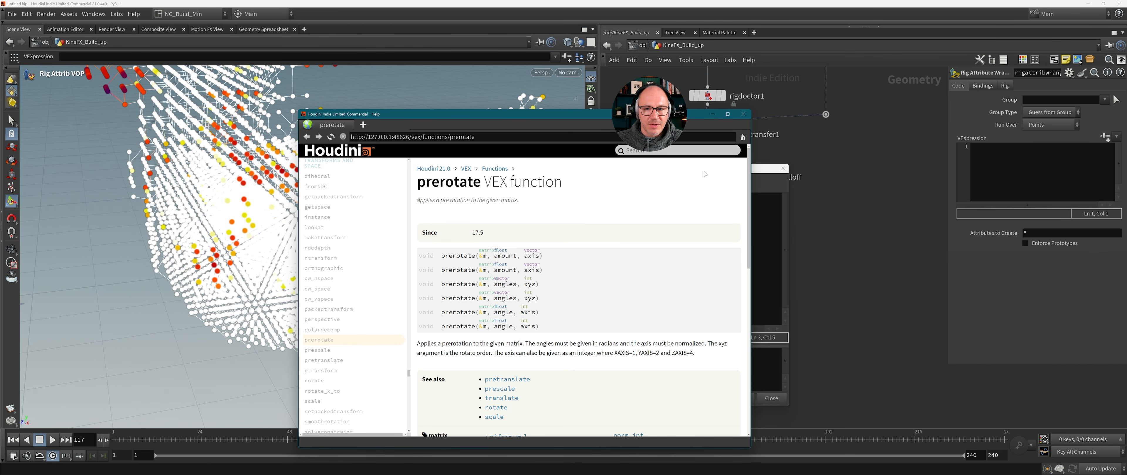
{"action": "left_click", "coordinate": [713, 115]}
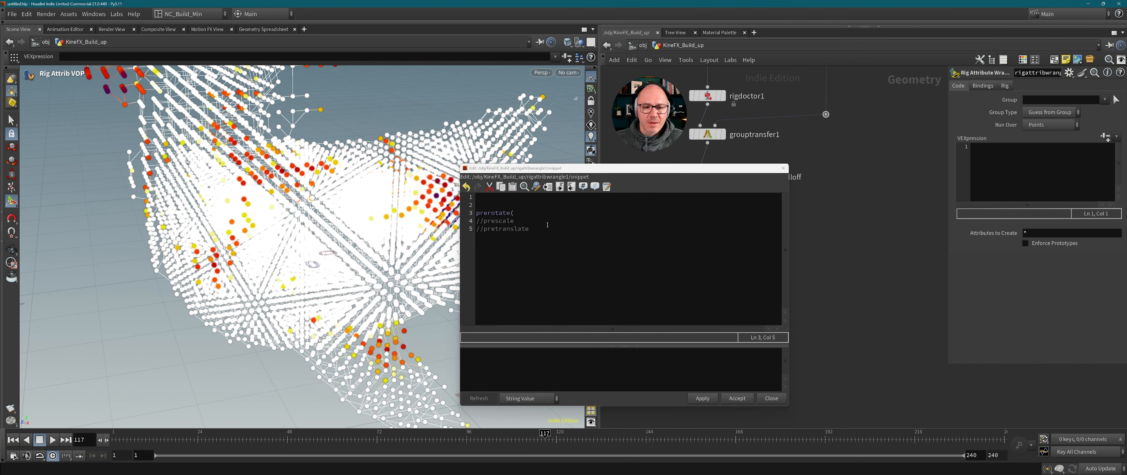
Move the code editor aside to review the node chain down to null1, and bring it back beside the parameters.
{"action": "left_click", "coordinate": [520, 214]}
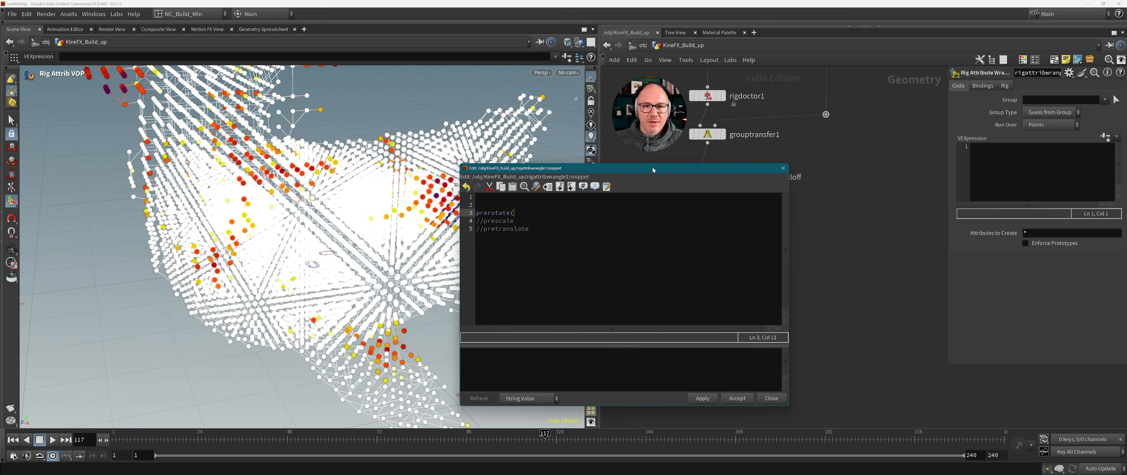
{"action": "left_click_drag", "start_coordinate": [652, 167], "coordinate": [414, 184]}
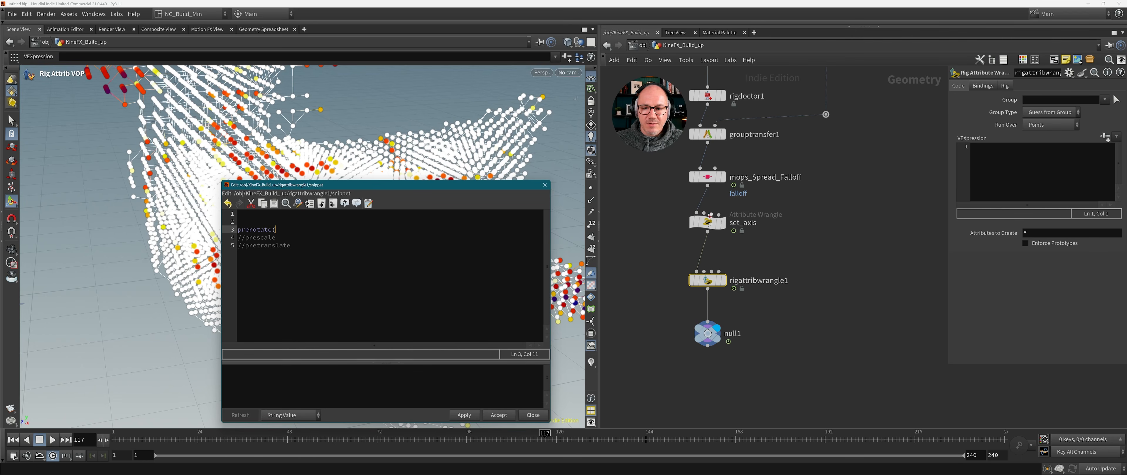
{"action": "middle_click", "coordinate": [707, 95]}
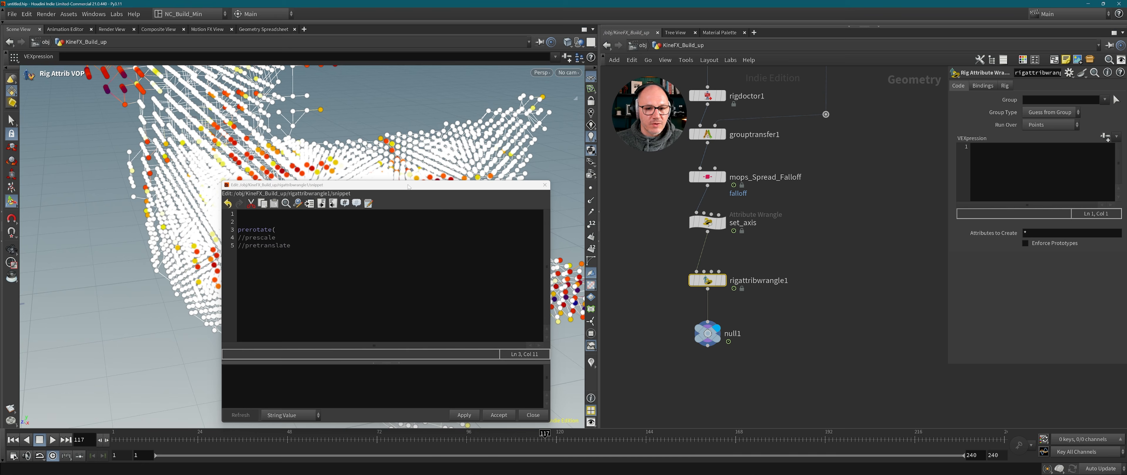
{"action": "left_click_drag", "start_coordinate": [409, 186], "coordinate": [613, 187]}
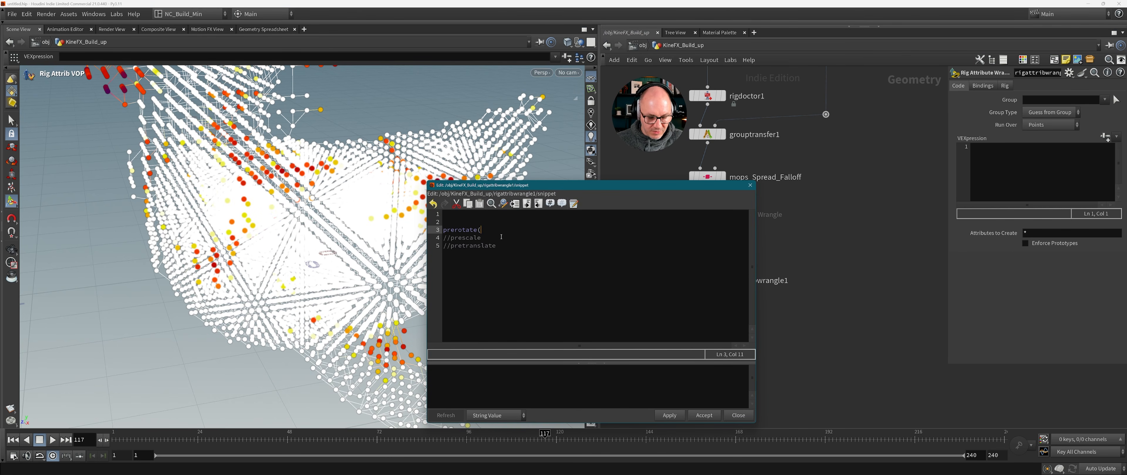
Complete the rotation call as prerotate(4@localtransform, angle, axis); in the code.
{"action": "type", "text": "4@lo"}
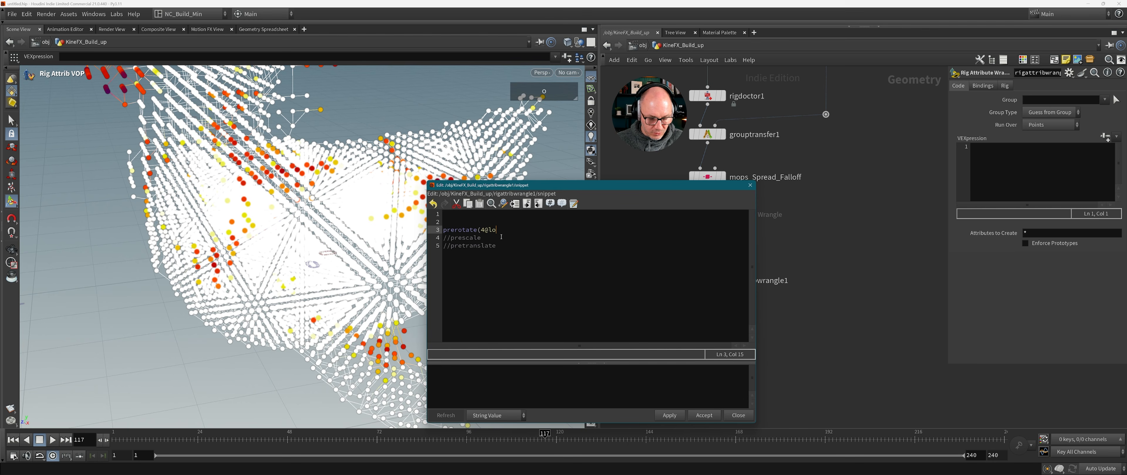
{"action": "type", "text": "caltransfo"}
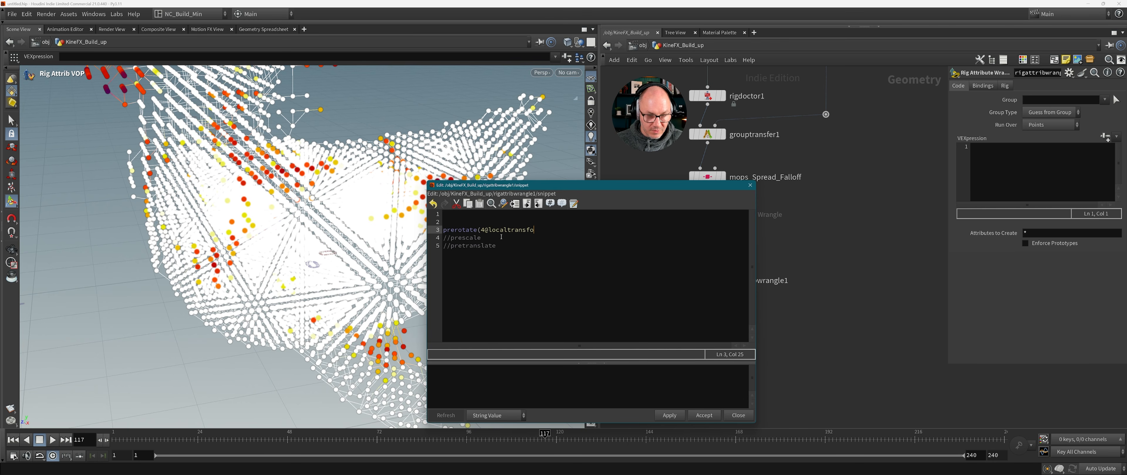
{"action": "type", "text": "rm,"}
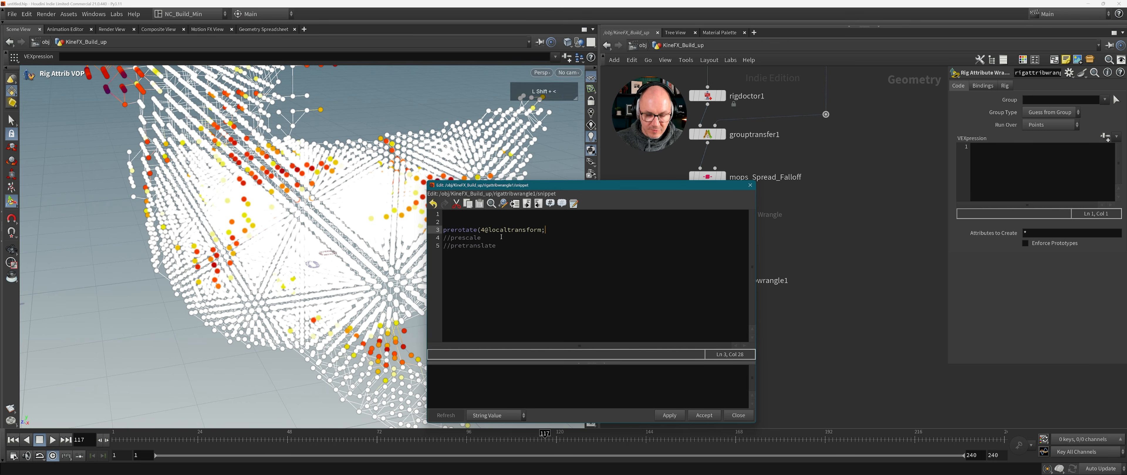
{"action": "key", "text": "BackSpace"}
{"action": "key", "text": "BackSpace"}
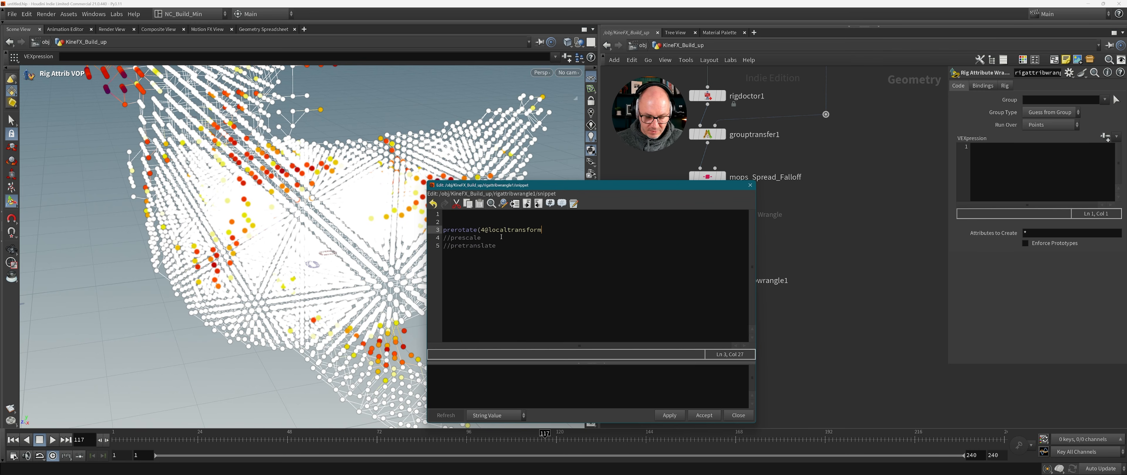
{"action": "type", "text": ", "}
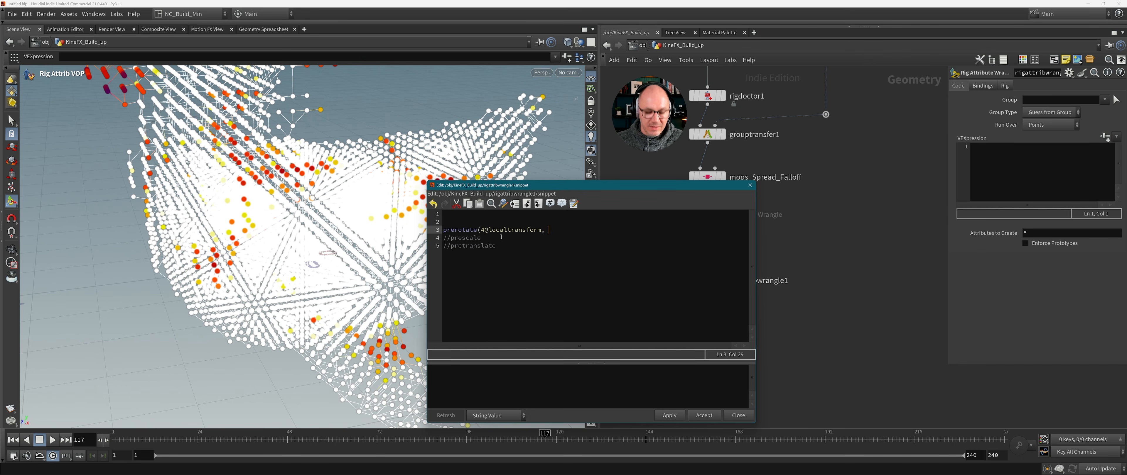
{"action": "type", "text": "angle"}
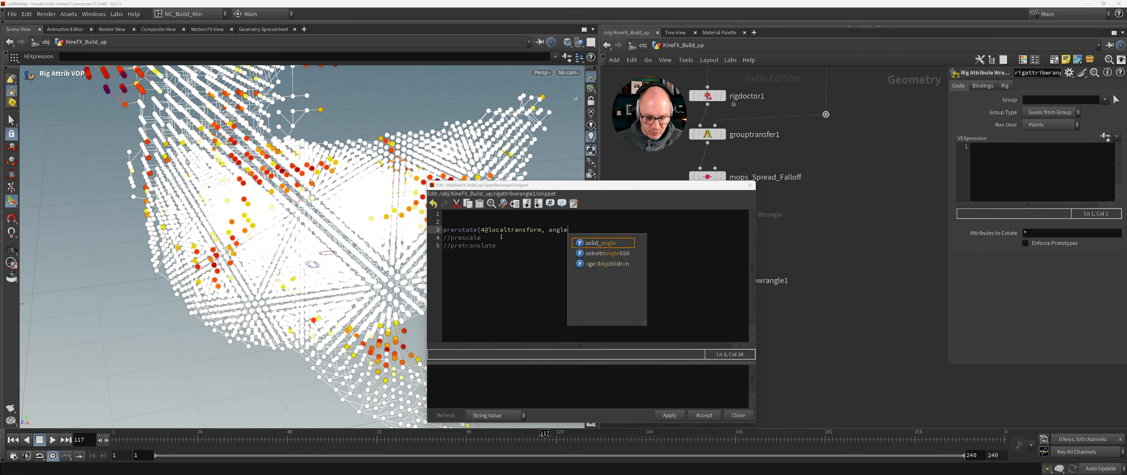
{"action": "type", "text": ", axis"}
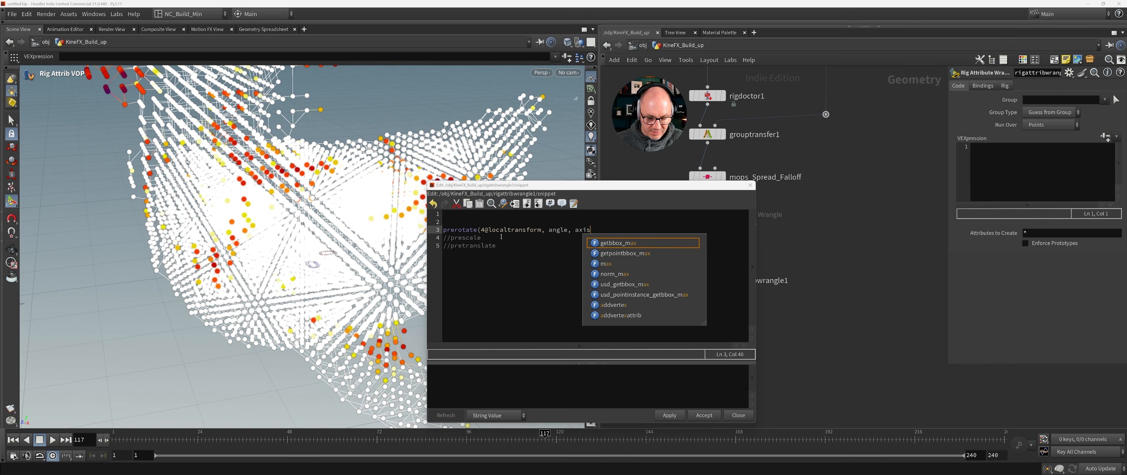
{"action": "type", "text": ");"}
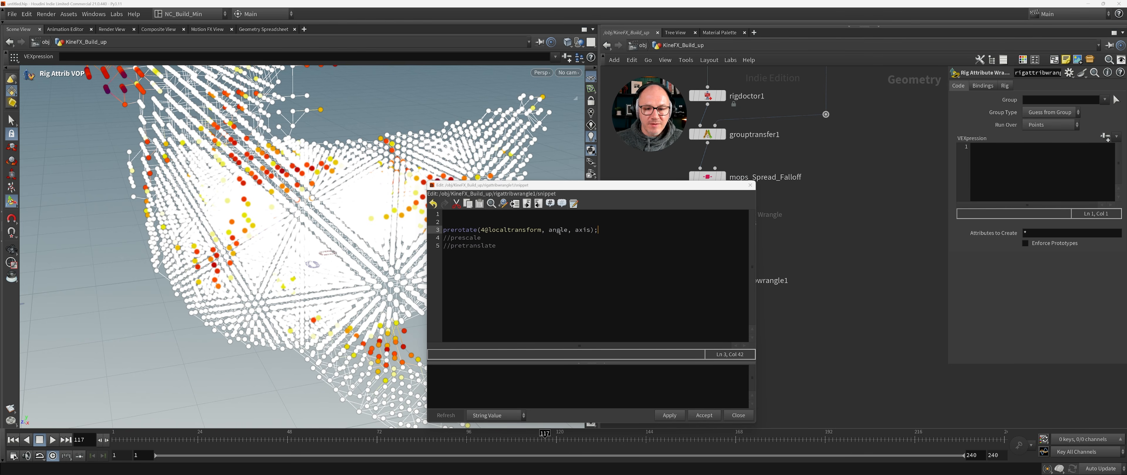
Declare the axis variable on the first line of the code as vector axis = v@axis;.
{"action": "left_click", "coordinate": [453, 216]}
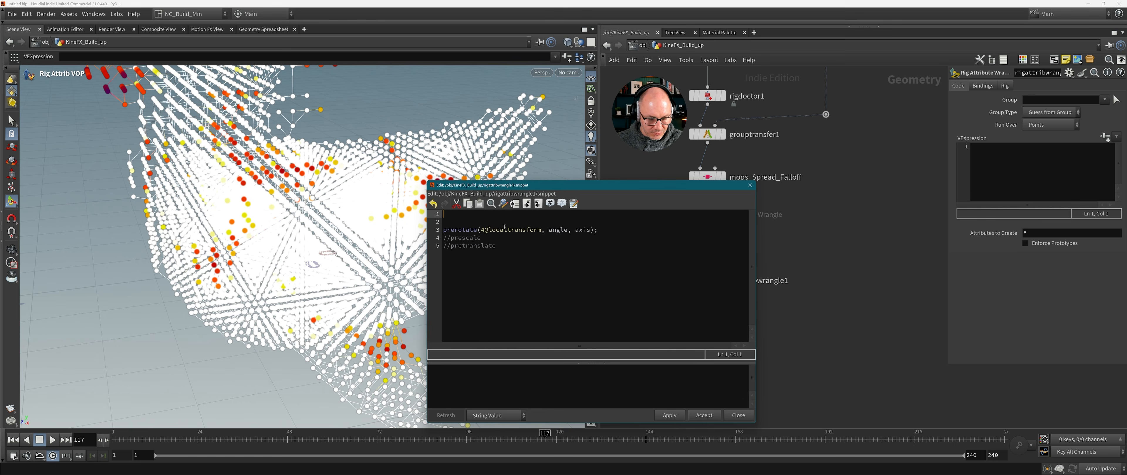
{"action": "type", "text": "vect"}
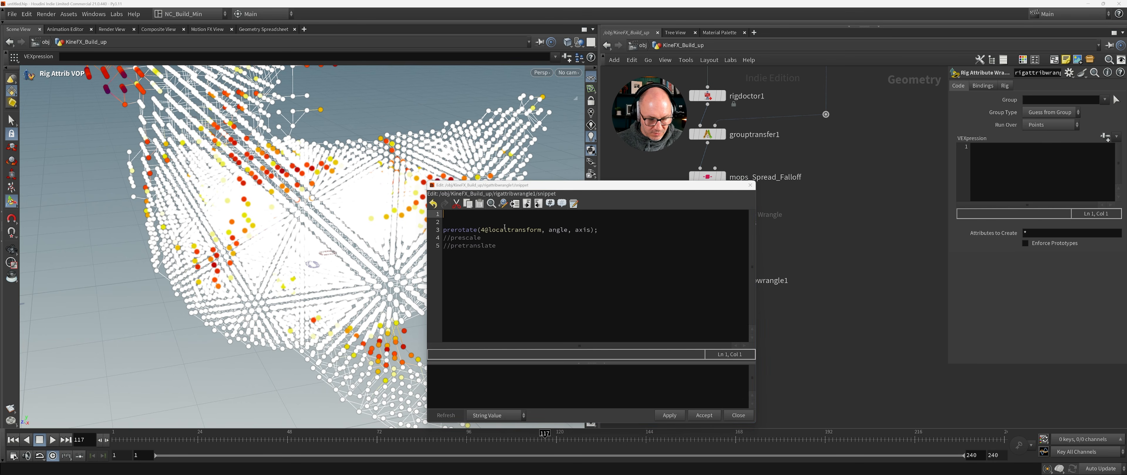
{"action": "type", "text": "or a"}
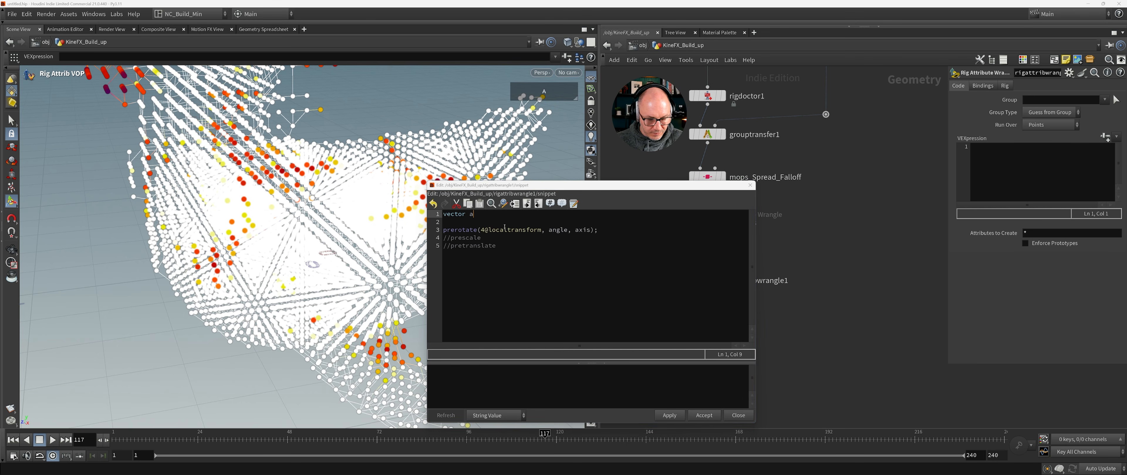
{"action": "type", "text": "xis = "}
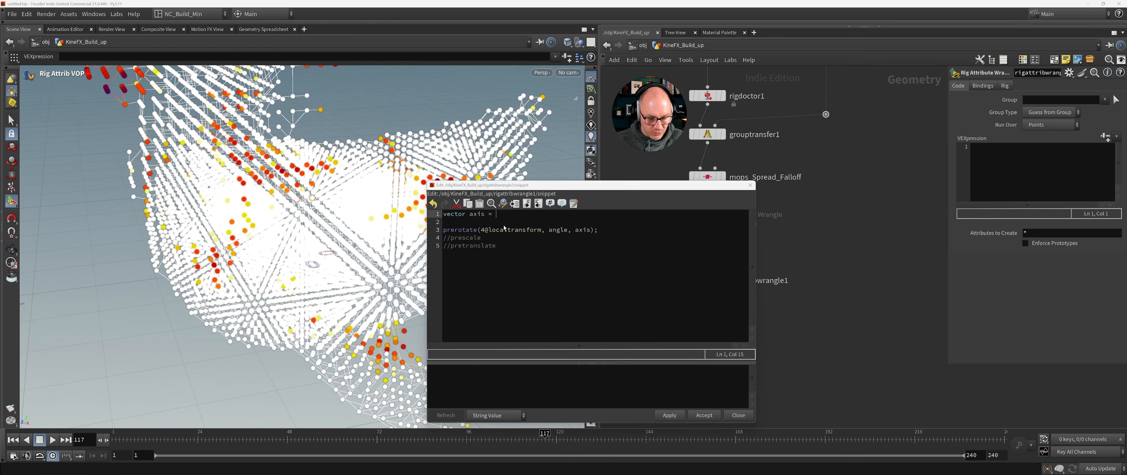
{"action": "type", "text": "v@axis;"}
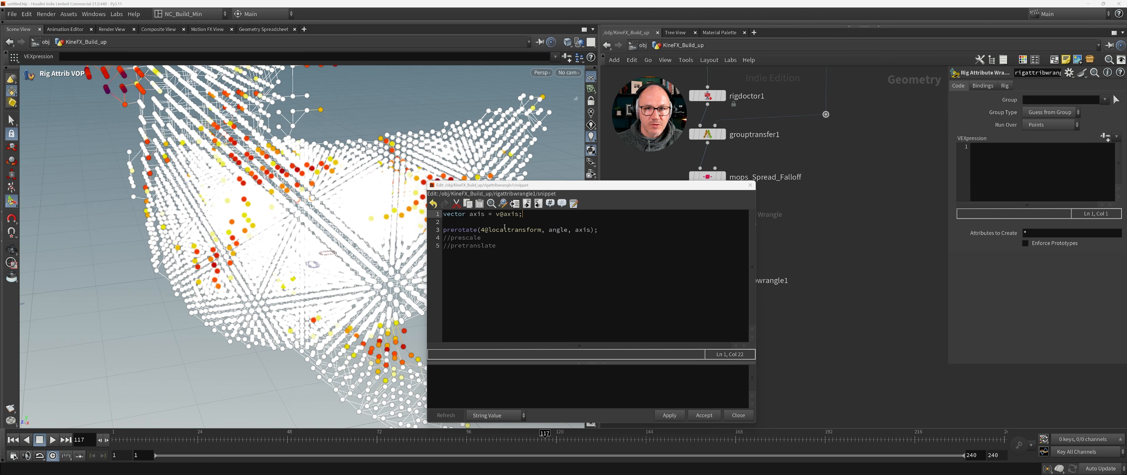
Add a second code line declaring the rotation angle as float angle = chramp("rot", f@falloff);.
{"action": "key", "text": "Return"}
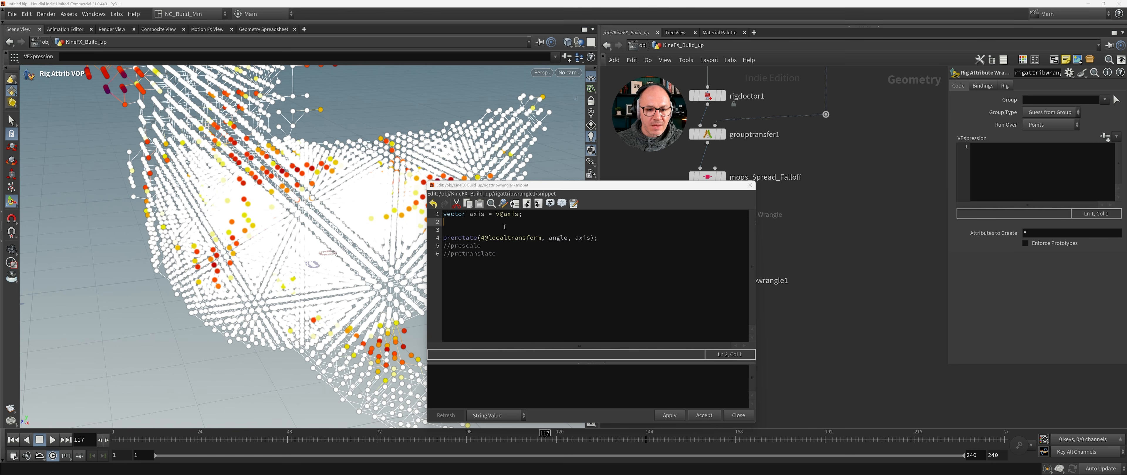
{"action": "type", "text": "float "}
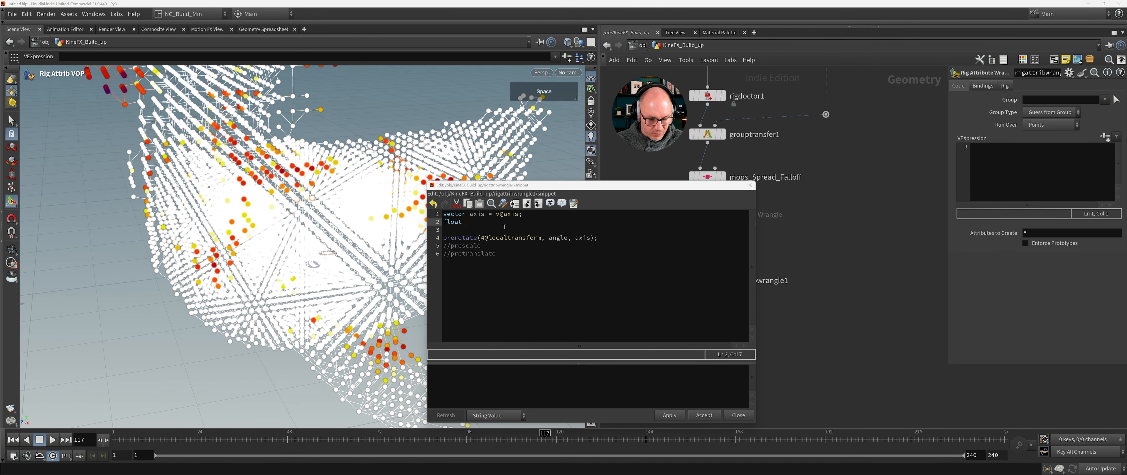
{"action": "type", "text": "angle ="}
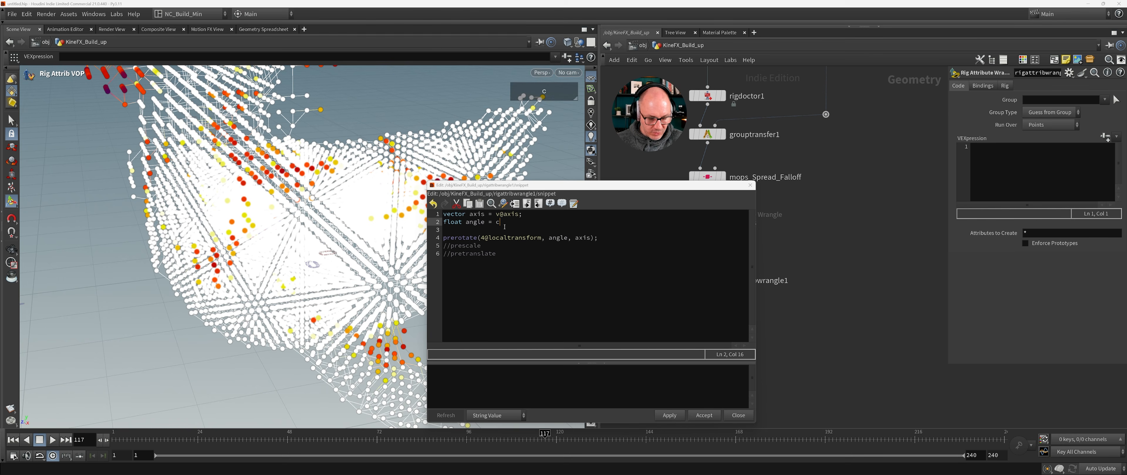
{"action": "type", "text": "chramp"}
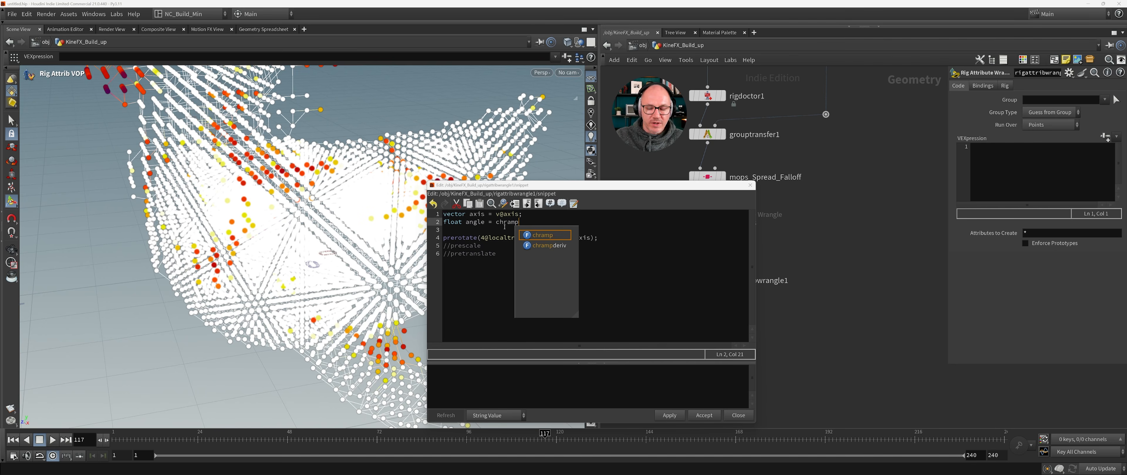
{"action": "type", "text": "("}
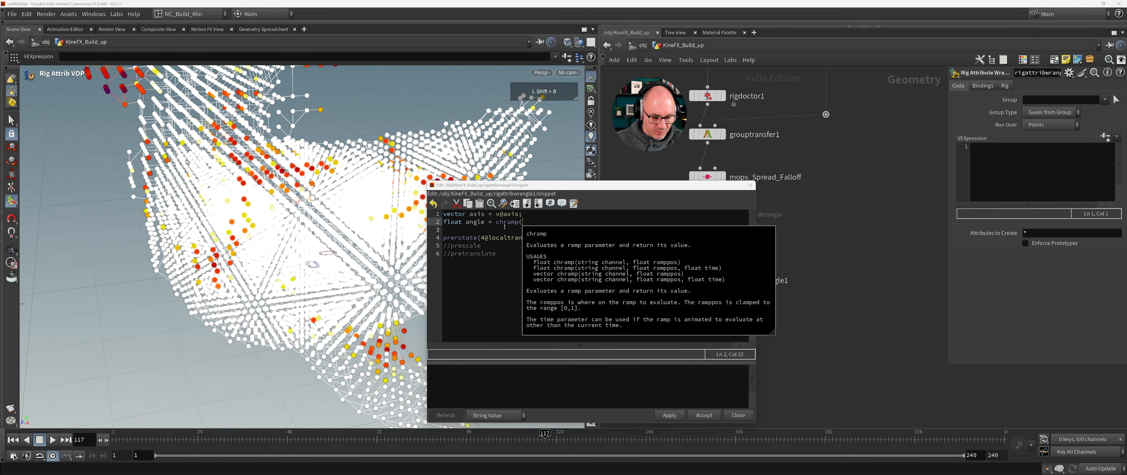
{"action": "type", "text": "\"rot"}
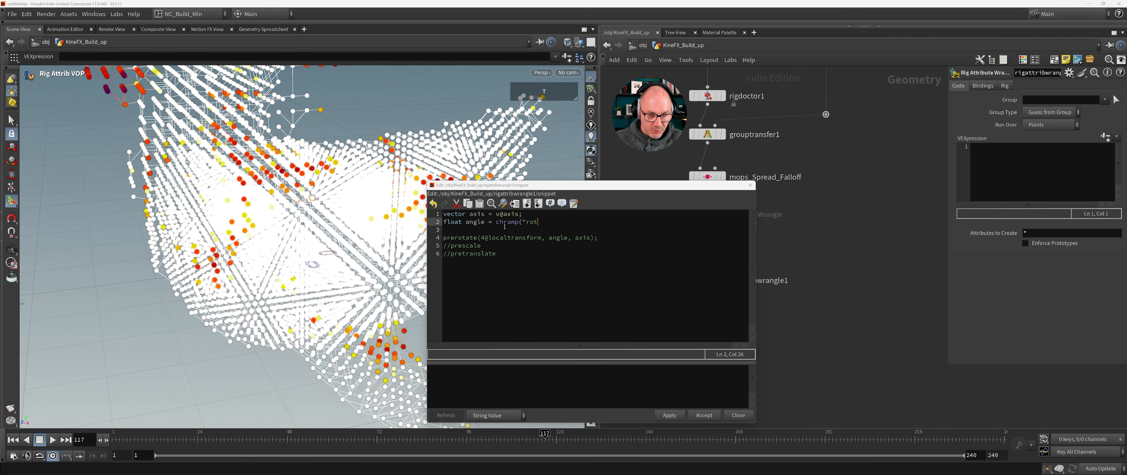
{"action": "type", "text": "\""}
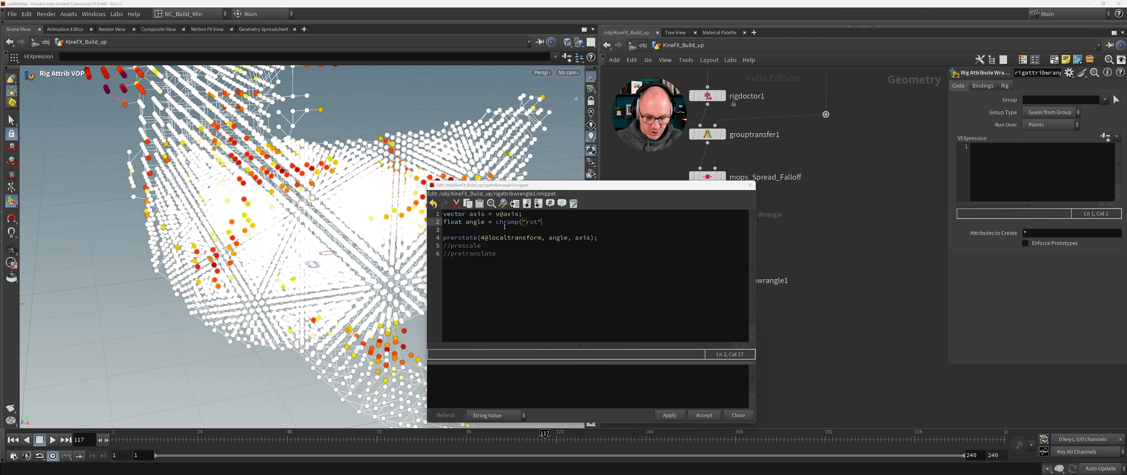
{"action": "type", "text": ", "}
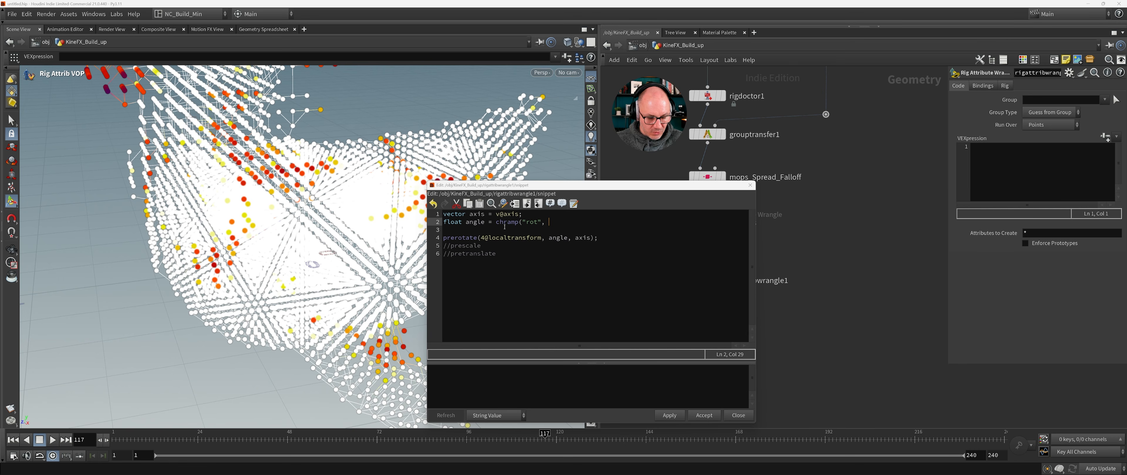
{"action": "type", "text": "f@fallof"}
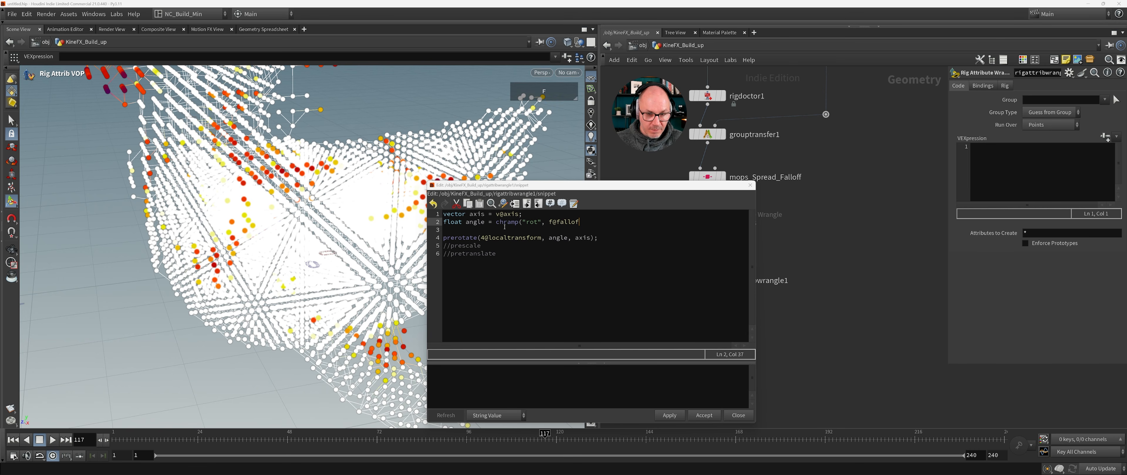
{"action": "type", "text": "f);"}
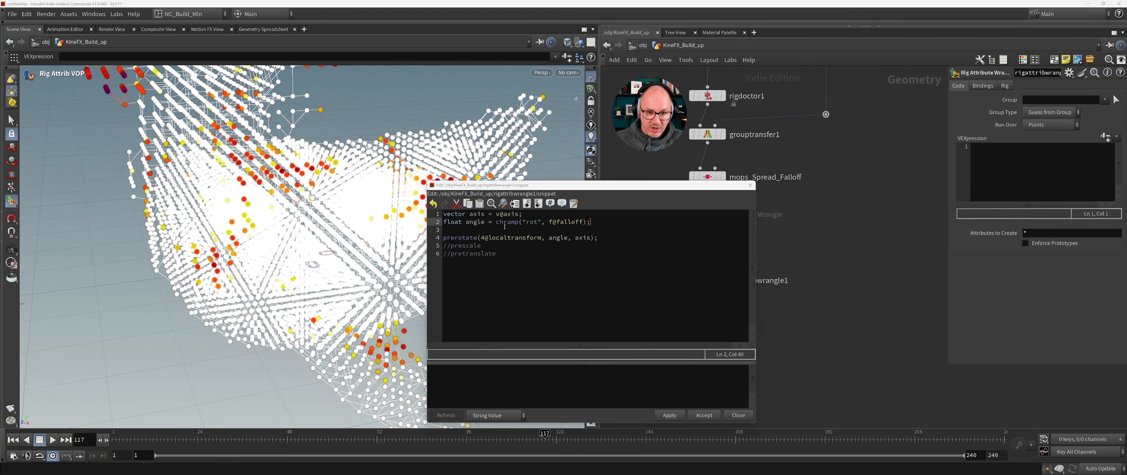
Check the falloff attribute name on mops_Spread_Falloff, and apply and accept the wrangle code.
{"action": "left_click", "coordinate": [789, 238]}
{"action": "left_click", "coordinate": [707, 177]}
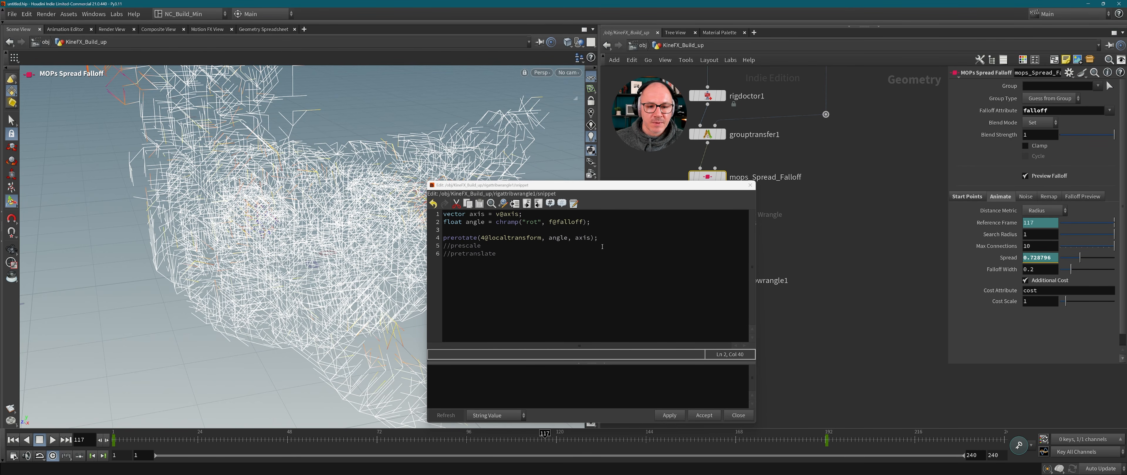
{"action": "left_click", "coordinate": [670, 416]}
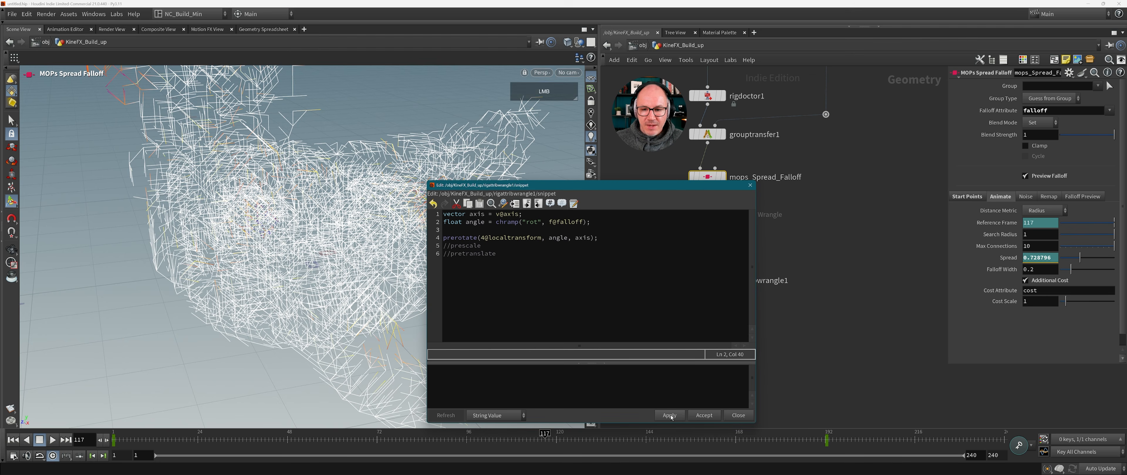
{"action": "left_click", "coordinate": [704, 415]}
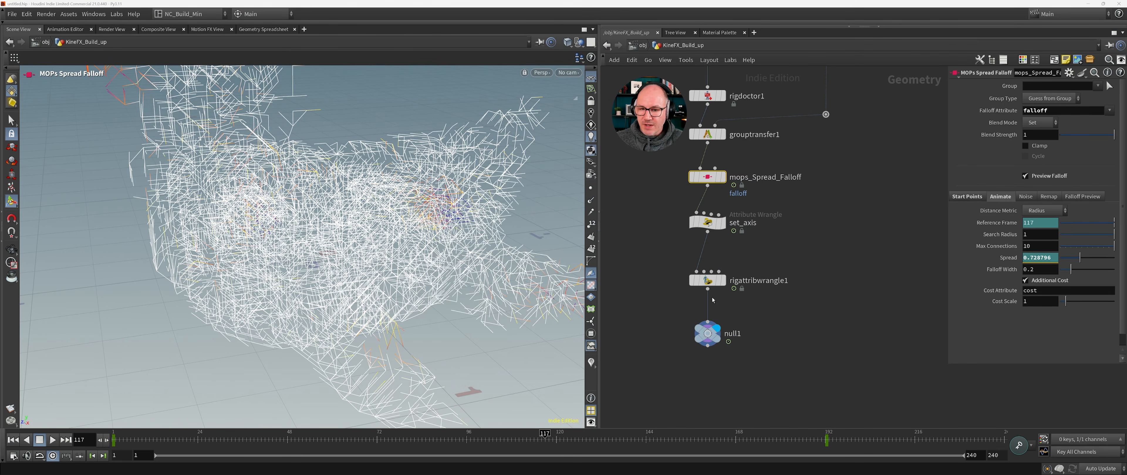
Create the Rot ramp parameter on rigattribwrangle1 from its code and widen the node's parameter area.
{"action": "left_click", "coordinate": [707, 280]}
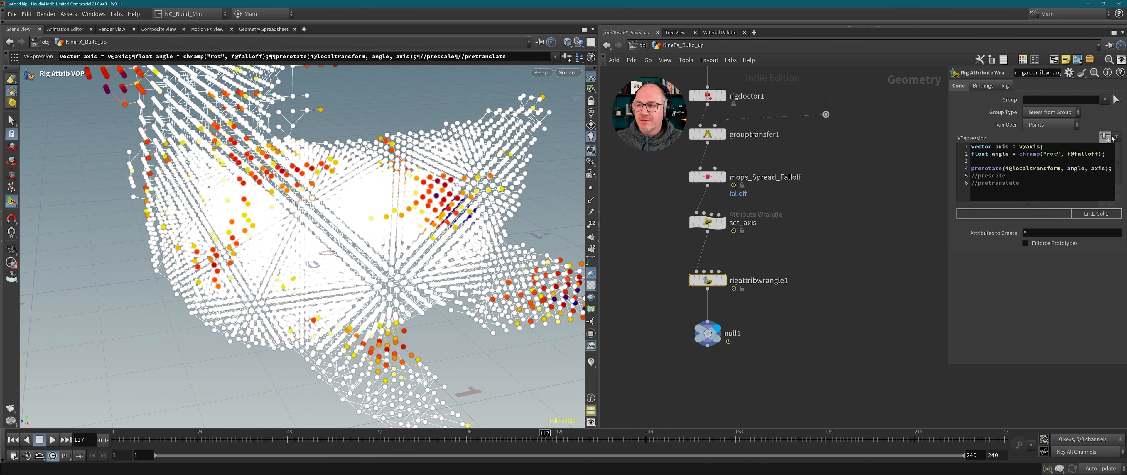
{"action": "left_click", "coordinate": [1105, 136]}
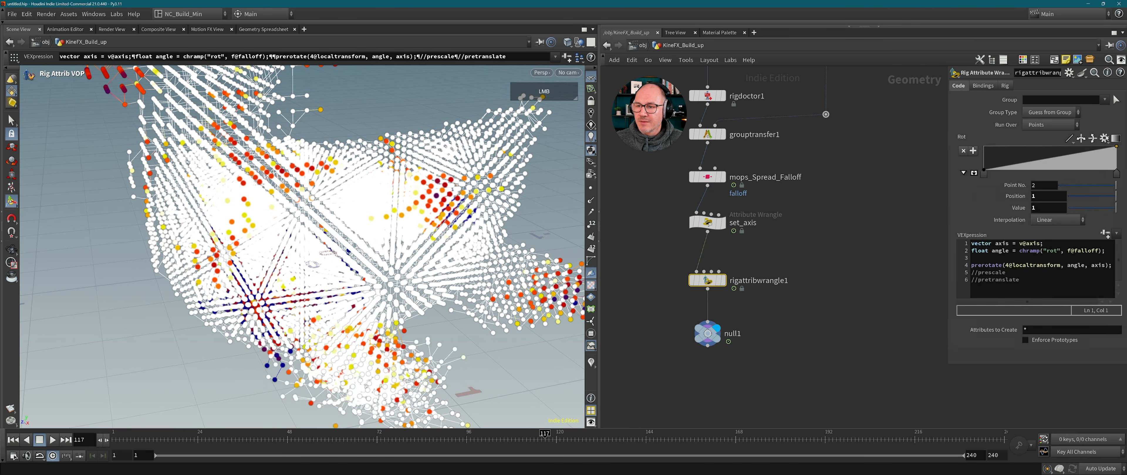
{"action": "left_click_drag", "start_coordinate": [949, 364], "coordinate": [894, 376]}
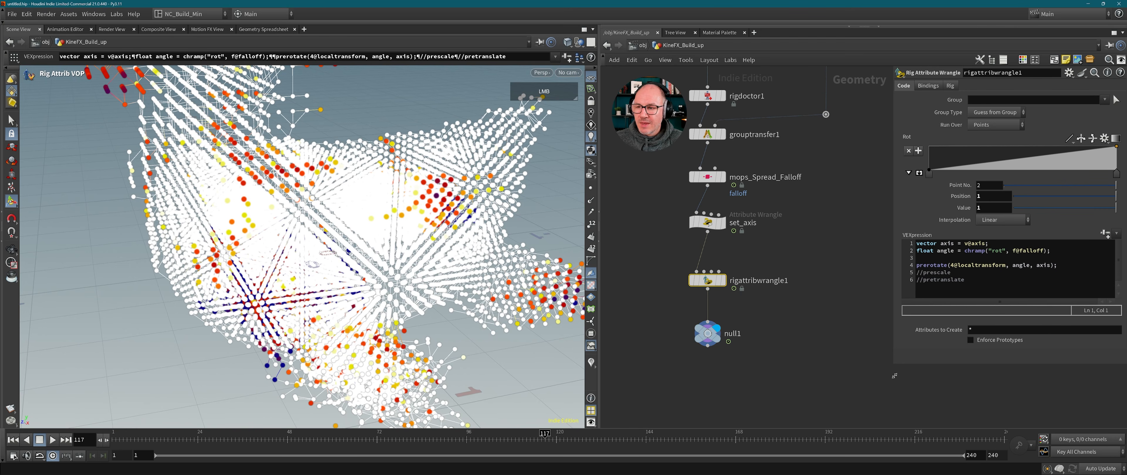
Play the joint rotation at null1 from frame 1 and rewind to frame 1.
{"action": "left_click", "coordinate": [707, 334]}
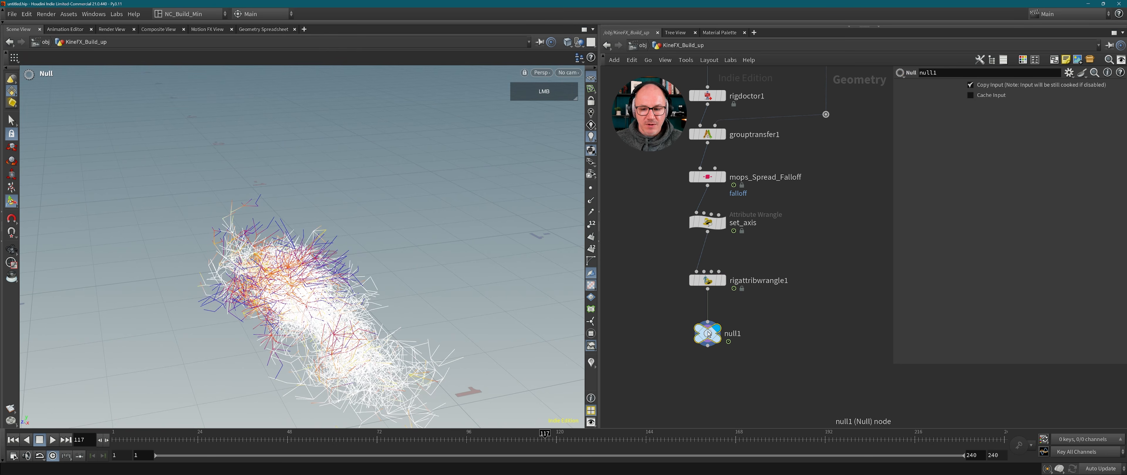
{"action": "left_click_drag", "start_coordinate": [394, 439], "coordinate": [113, 440]}
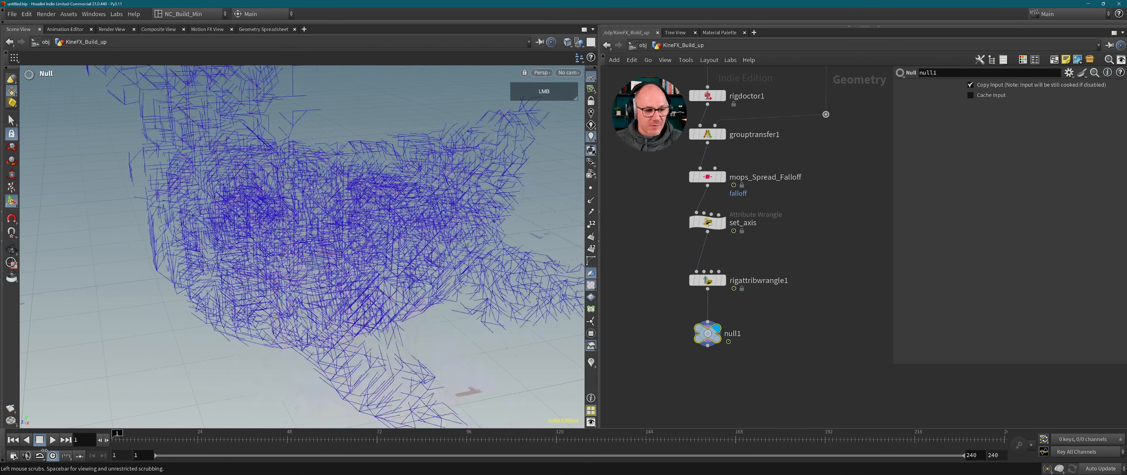
{"action": "left_click", "coordinate": [52, 440]}
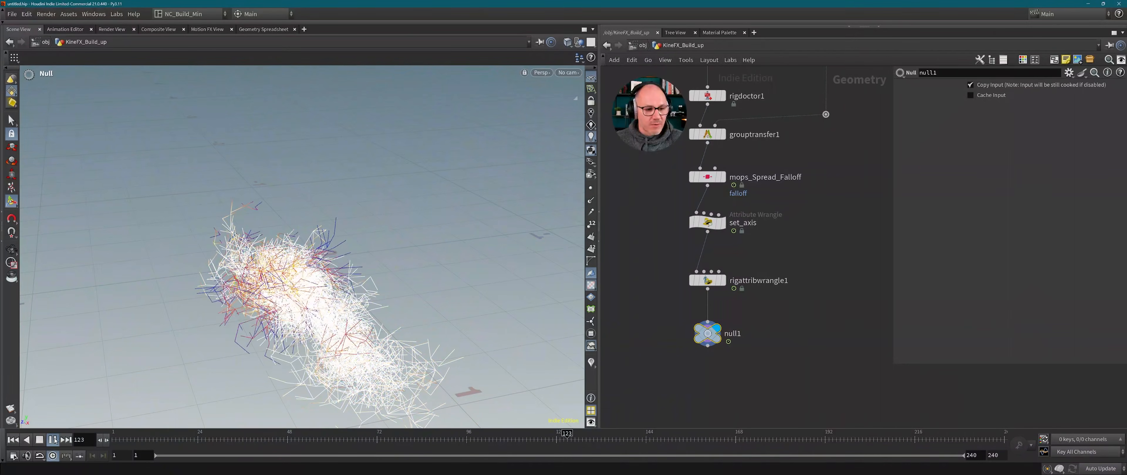
{"action": "left_click", "coordinate": [54, 440]}
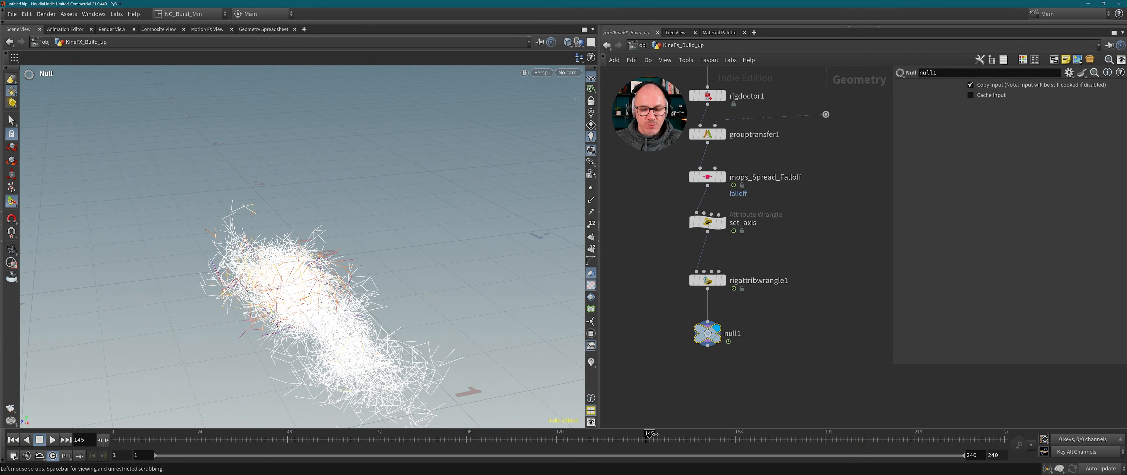
{"action": "left_click_drag", "start_coordinate": [655, 435], "coordinate": [115, 434]}
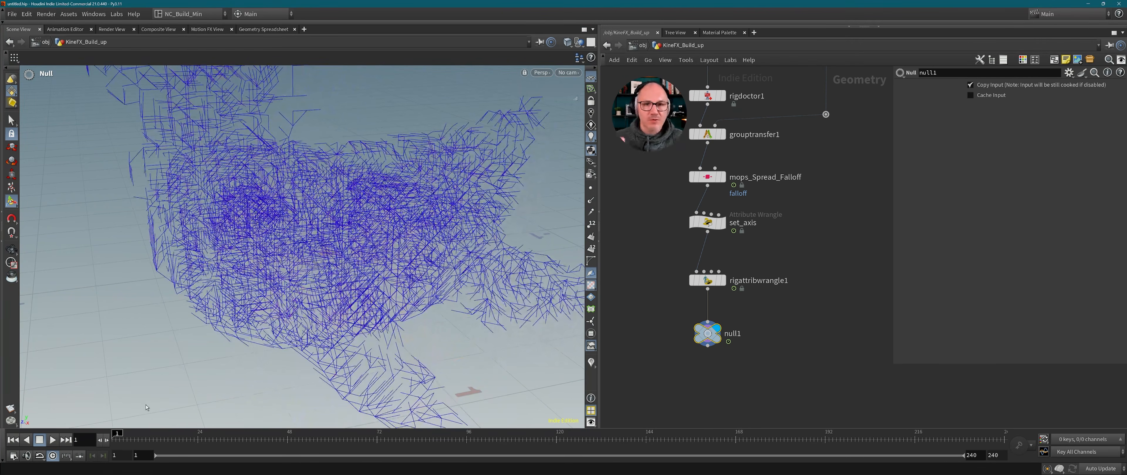
Try reversing the Rot ramp of rigattribwrangle1, play the result at null1, and flip the ramp back.
{"action": "left_click", "coordinate": [708, 282]}
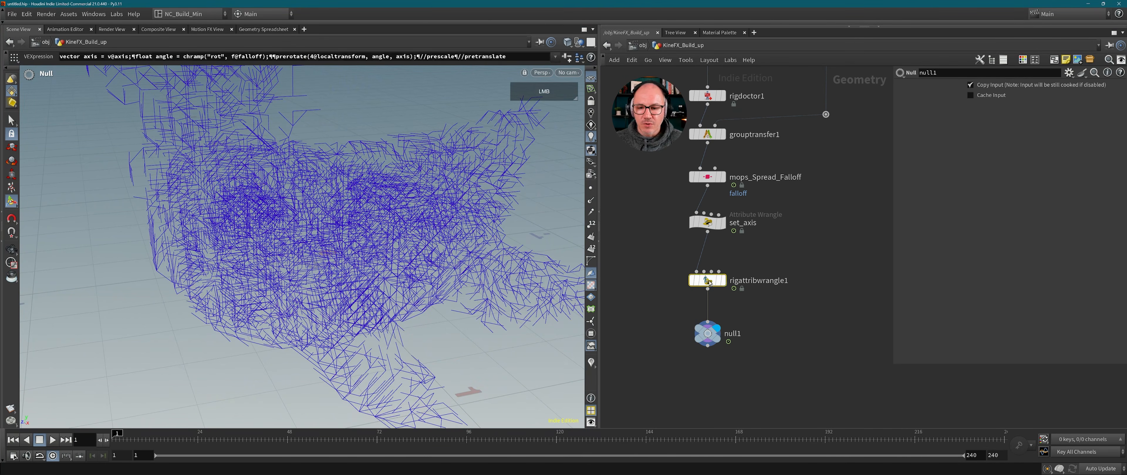
{"action": "left_click", "coordinate": [1070, 139]}
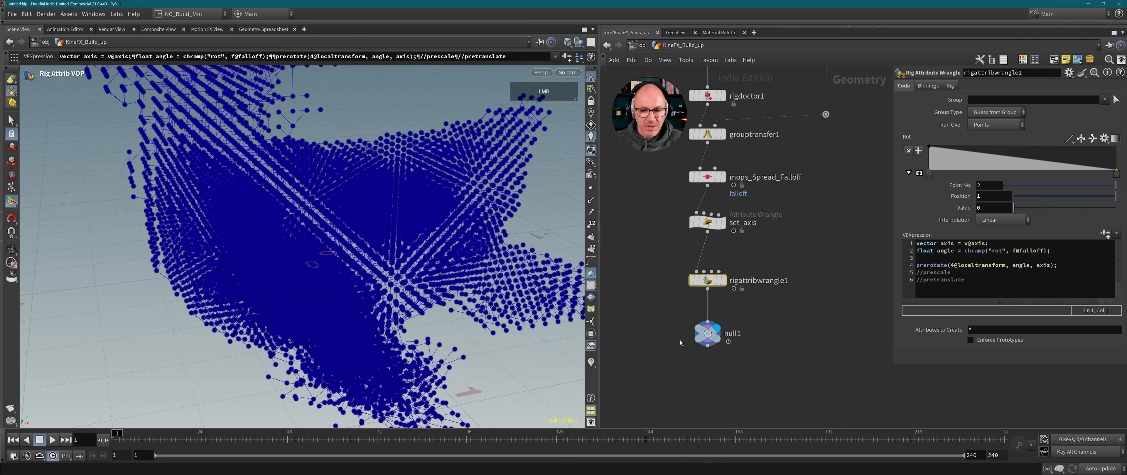
{"action": "left_click", "coordinate": [706, 334]}
{"action": "left_click", "coordinate": [55, 440]}
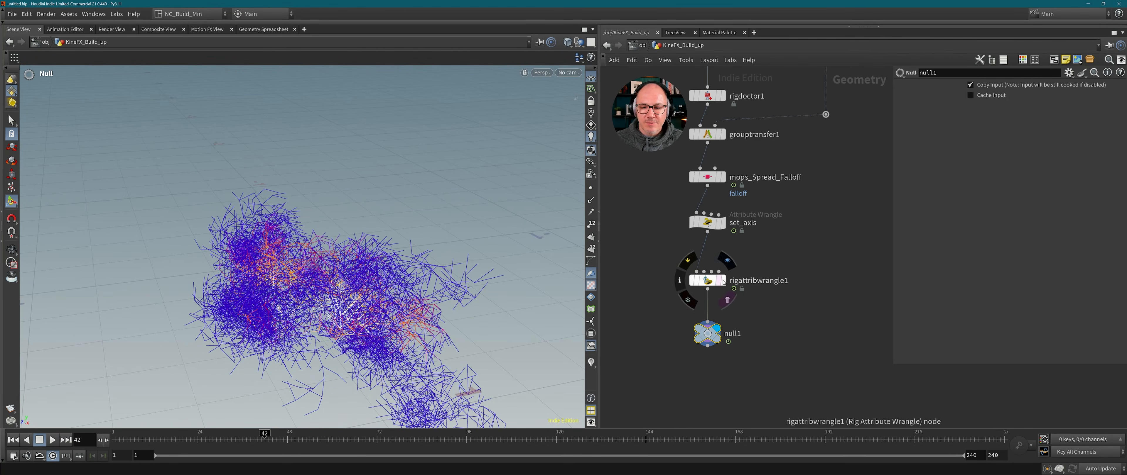
{"action": "left_click", "coordinate": [707, 280]}
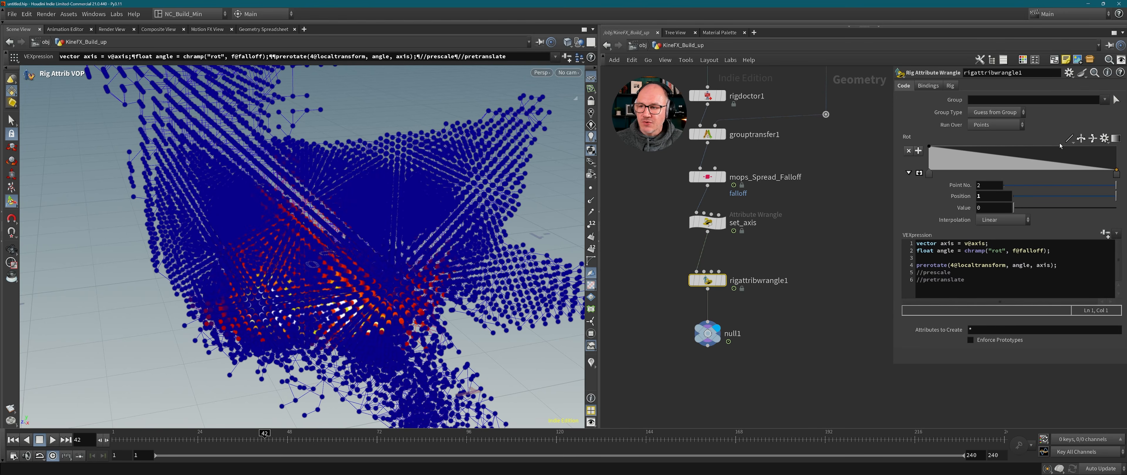
{"action": "left_click", "coordinate": [1069, 138]}
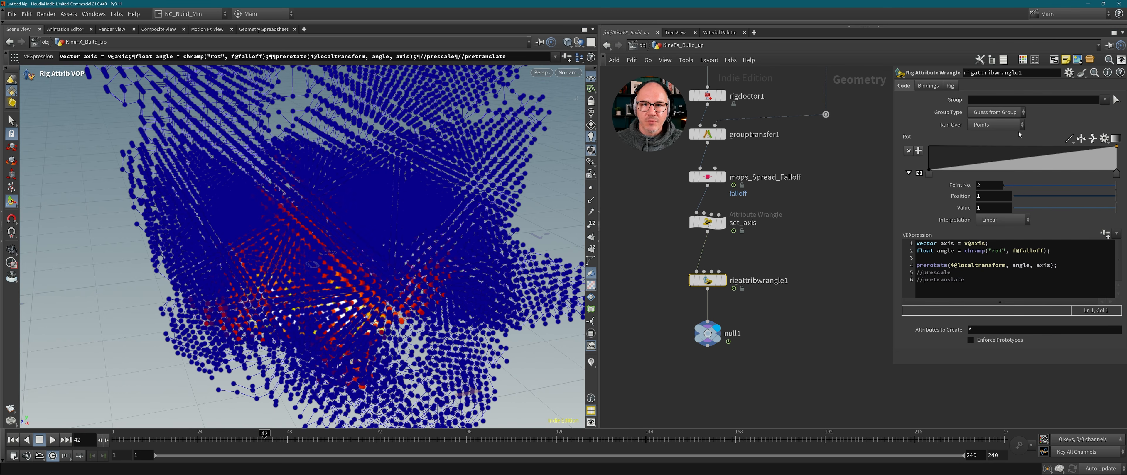
Invert the falloff in the angle line of rigattribwrangle1 so the ramp is evaluated at (1-f@falloff).
{"action": "left_click", "coordinate": [1013, 250]}
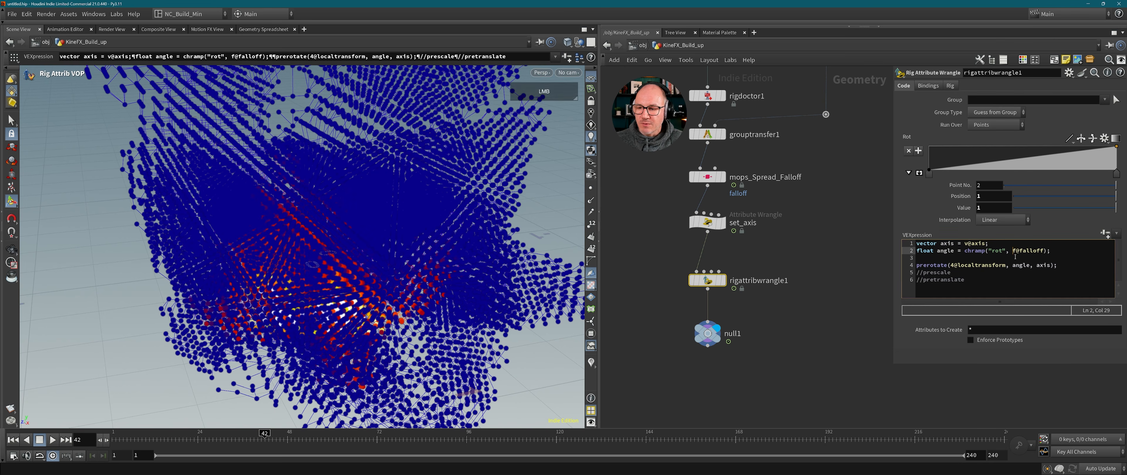
{"action": "type", "text": "1-"}
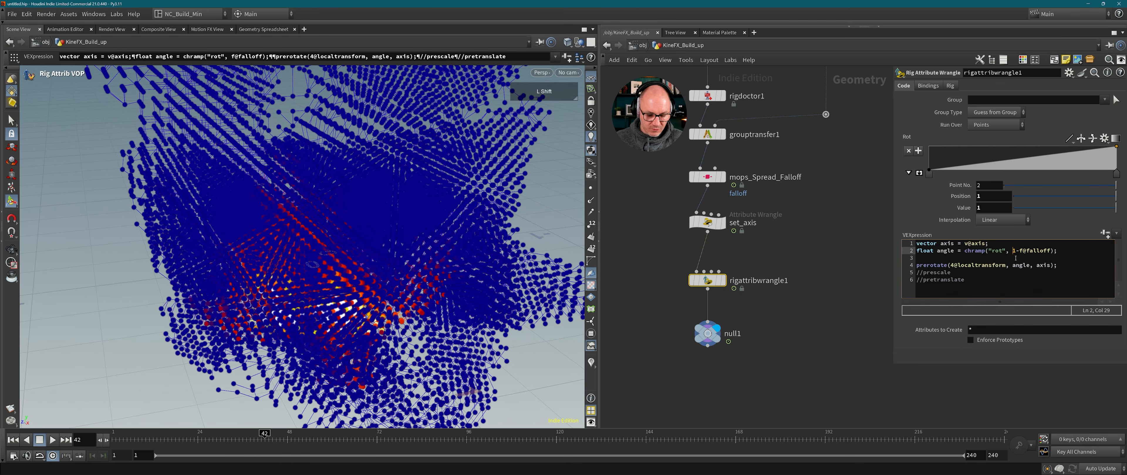
{"action": "type", "text": "("}
{"action": "key", "text": "Right"}
{"action": "key", "text": "Right"}
{"action": "key", "text": "Right"}
{"action": "key", "text": "Right"}
{"action": "key", "text": "Right"}
{"action": "key", "text": "Right"}
{"action": "key", "text": "Right"}
{"action": "key", "text": "Right"}
{"action": "key", "text": "Right"}
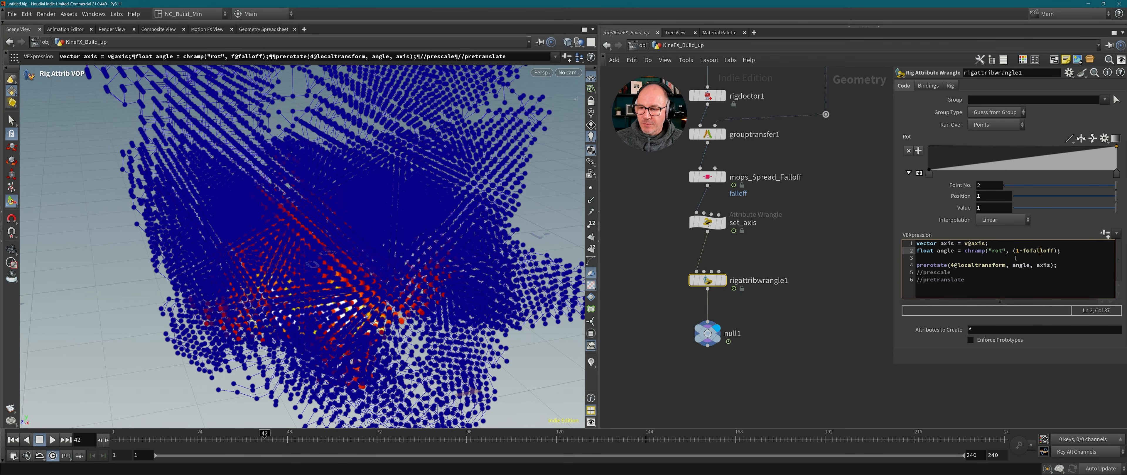
{"action": "key", "text": "shift"}
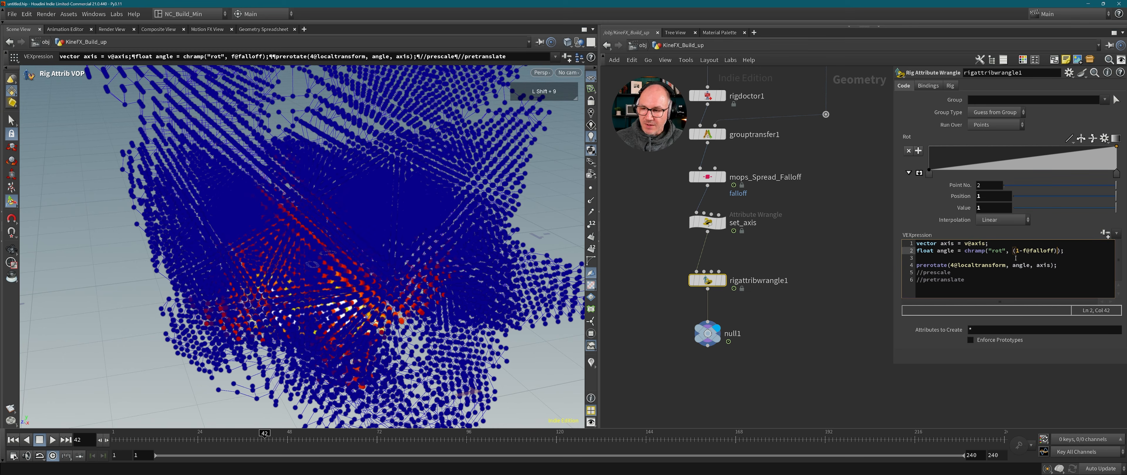
{"action": "type", "text": ")"}
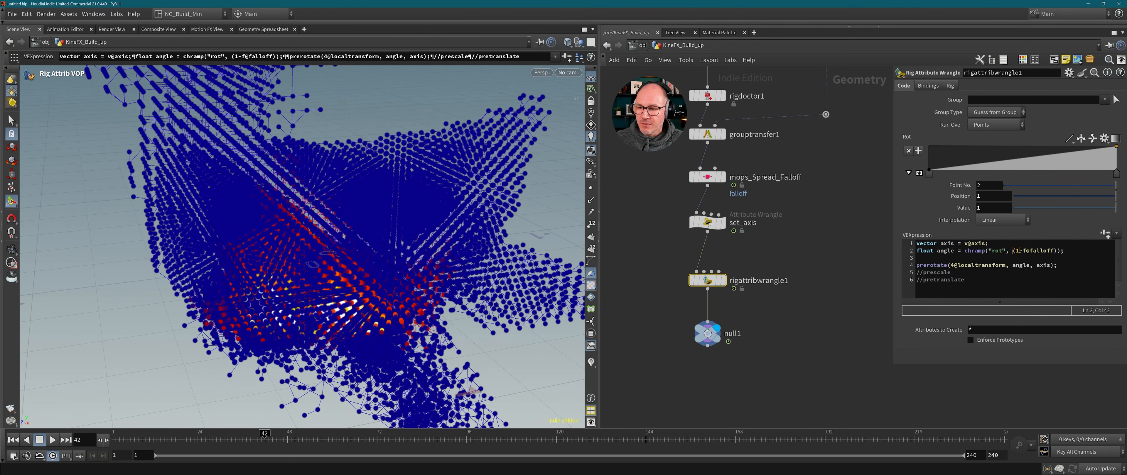
Inspect the rotated skeleton of null1 at frame 66 and return to rigattribwrangle1.
{"action": "left_click", "coordinate": [707, 334]}
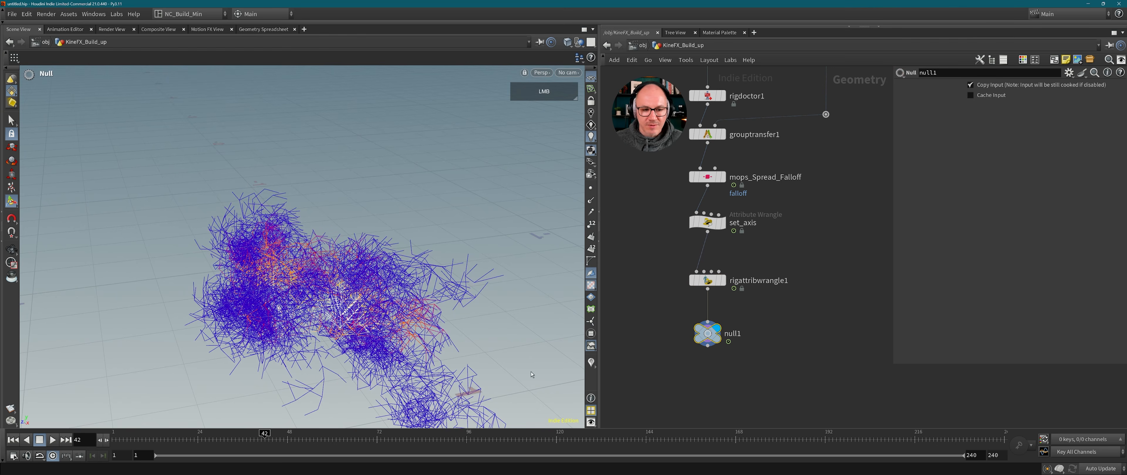
{"action": "left_click_drag", "start_coordinate": [262, 438], "coordinate": [355, 423]}
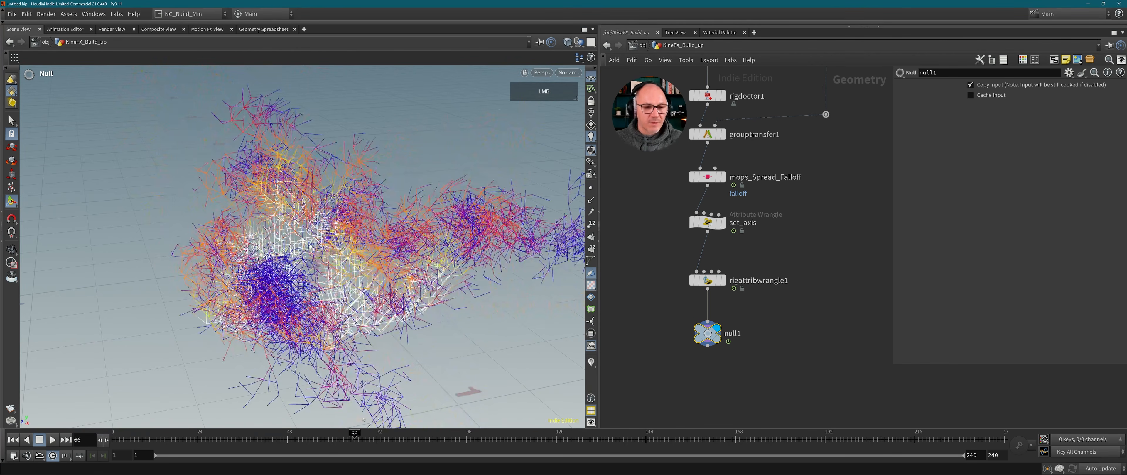
{"action": "right_click_drag", "start_coordinate": [420, 197], "coordinate": [411, 219], "text": "alt"}
{"action": "middle_click_drag", "start_coordinate": [411, 220], "coordinate": [359, 230], "text": "alt"}
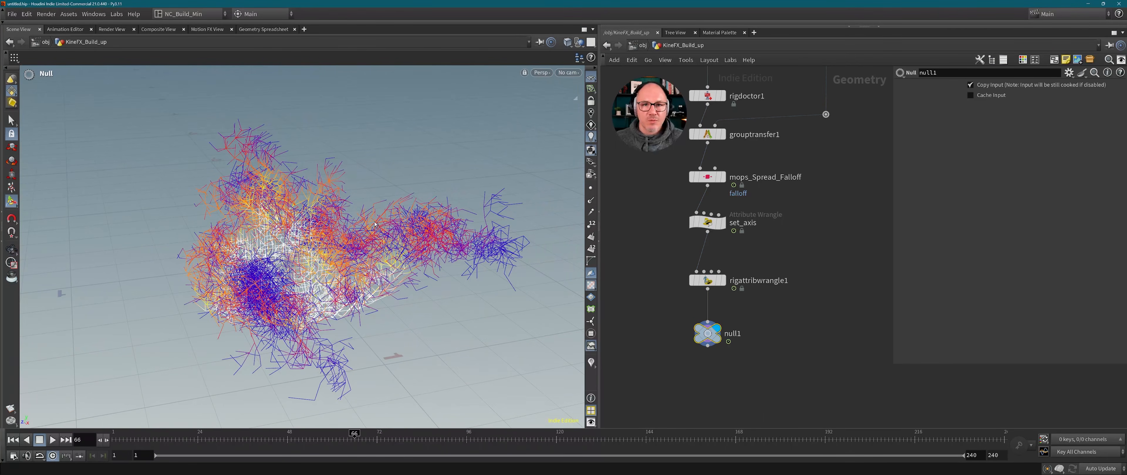
{"action": "left_click", "coordinate": [715, 285]}
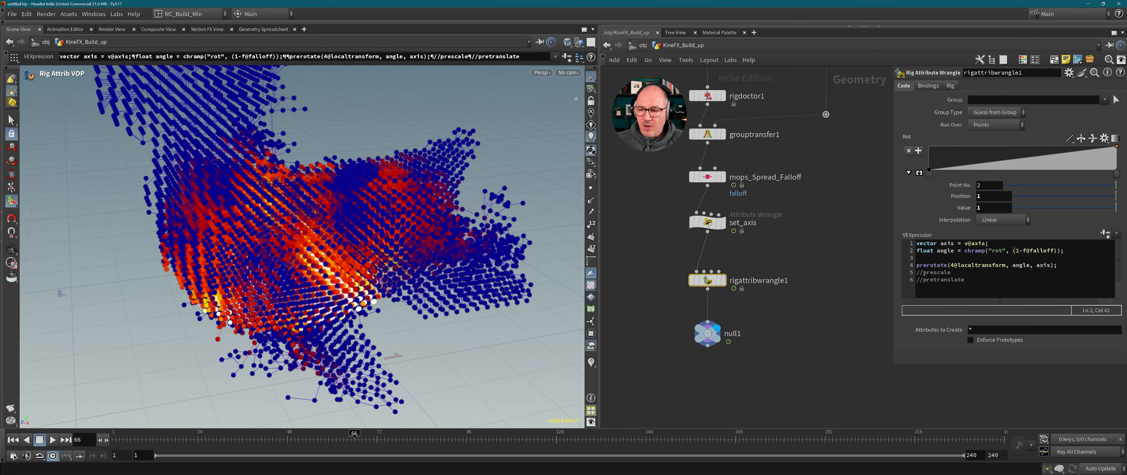
Uncomment the prescale line of rigattribwrangle1 and complete it as prescale(4@localtransform, scale);.
{"action": "left_click", "coordinate": [910, 273]}
{"action": "key", "text": "Delete"}
{"action": "key", "text": "Delete"}
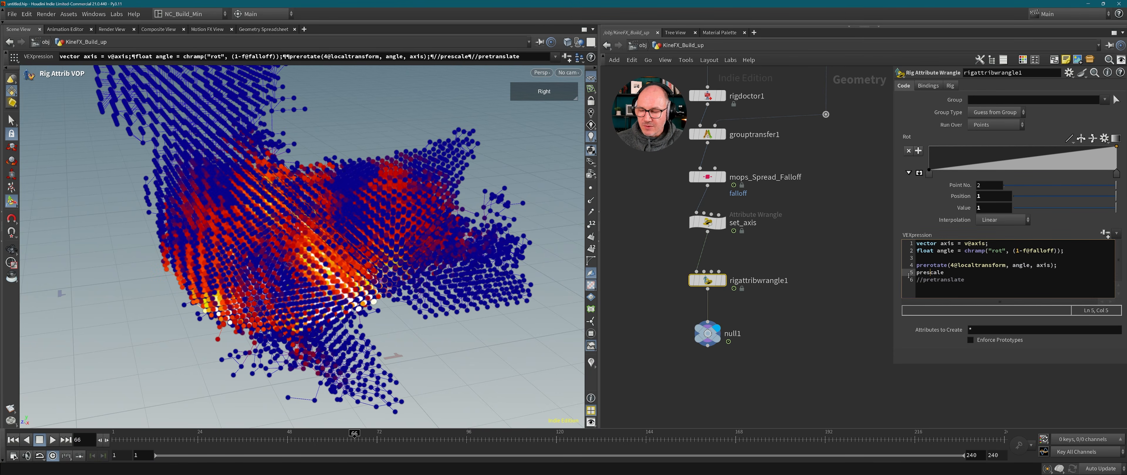
{"action": "type", "text": "("}
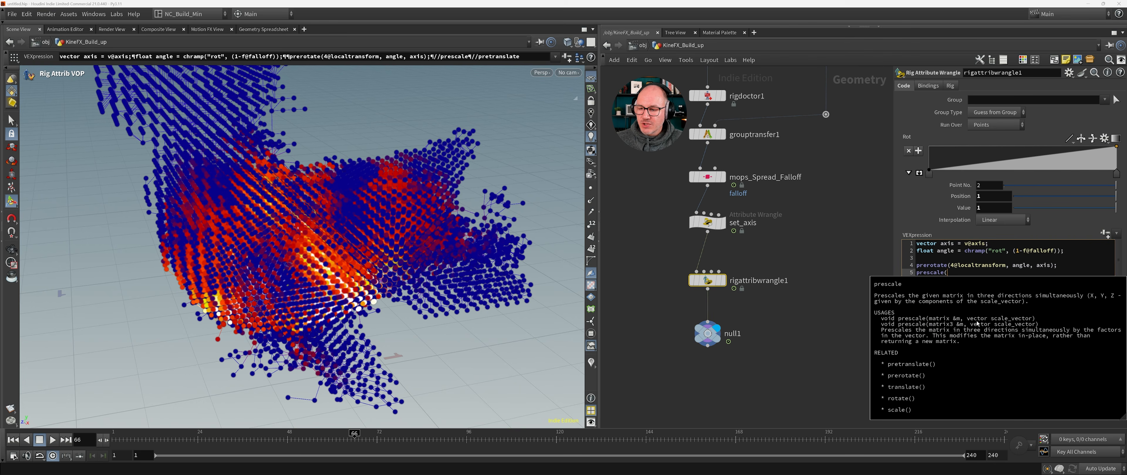
{"action": "left_click", "coordinate": [956, 272]}
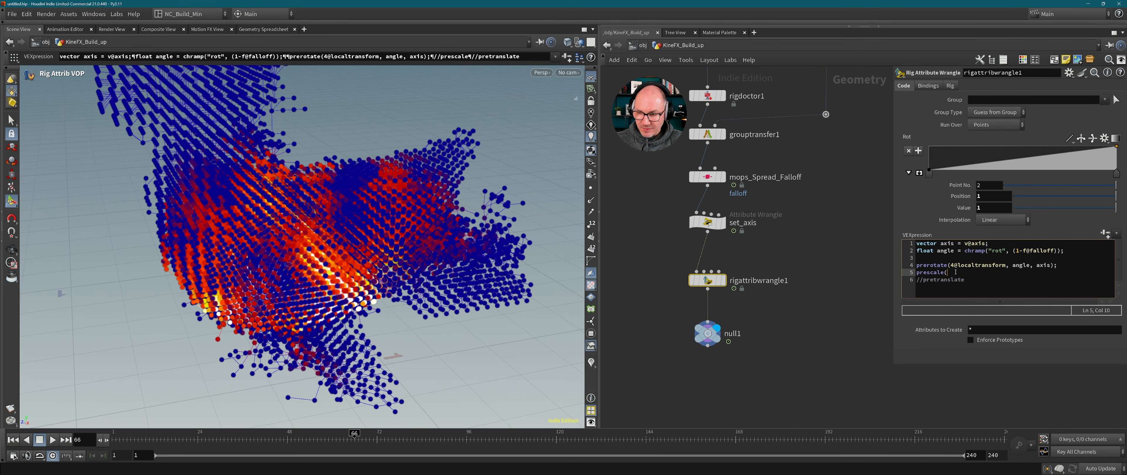
{"action": "type", "text": "4@"}
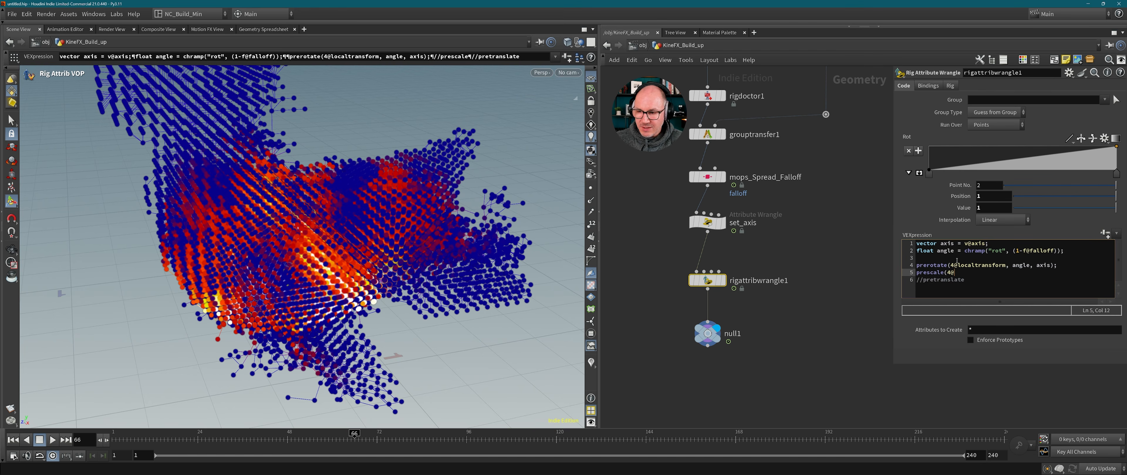
{"action": "mouse_move", "coordinate": [950, 265]}
{"action": "left_mouse_down"}
{"action": "mouse_move", "coordinate": [1007, 266]}
{"action": "mouse_move", "coordinate": [947, 272]}
{"action": "left_mouse_up"}
{"action": "type", "text": "4@localtransform"}
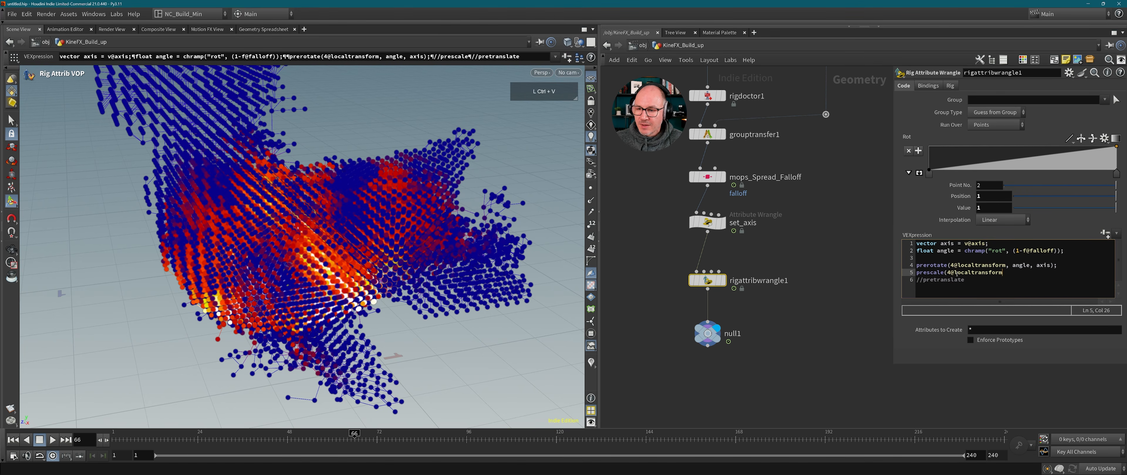
{"action": "type", "text": ", "}
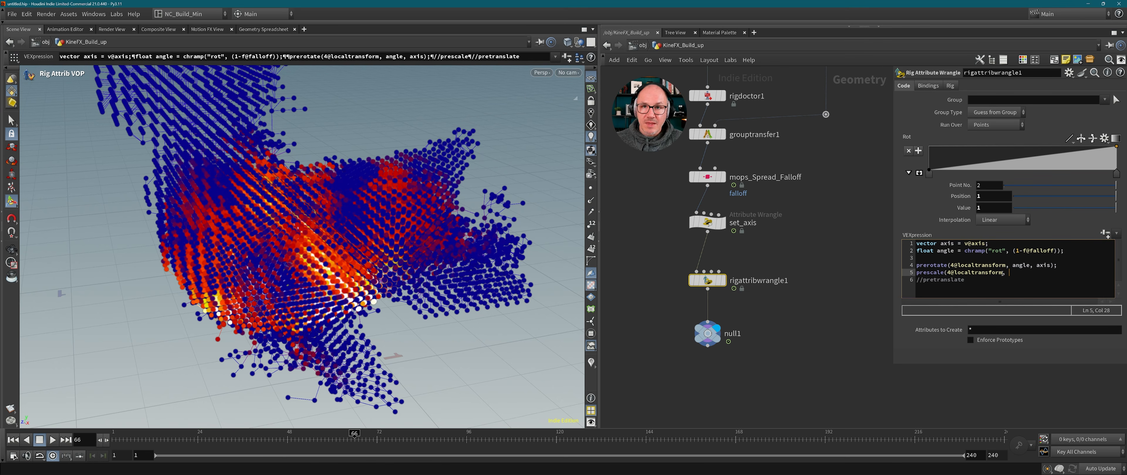
{"action": "type", "text": "scale)"}
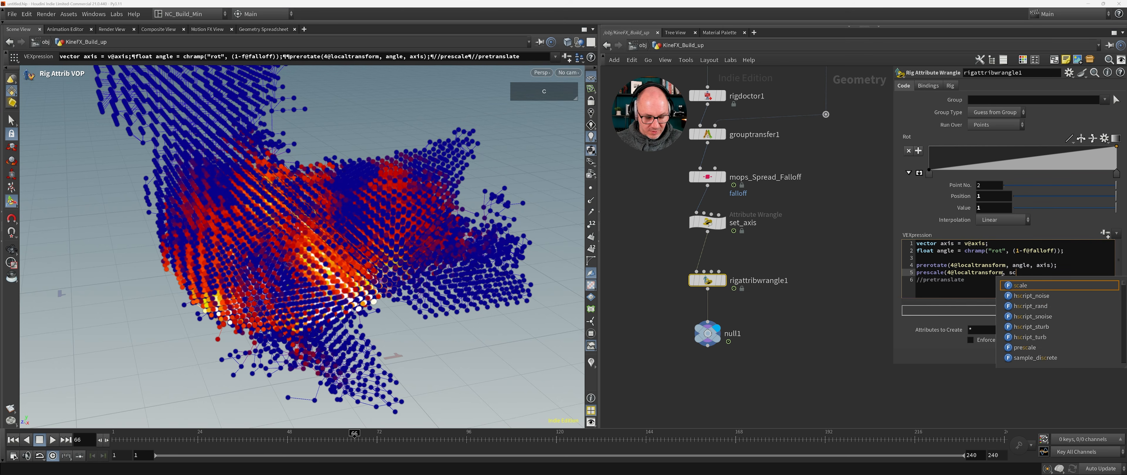
{"action": "type", "text": ";"}
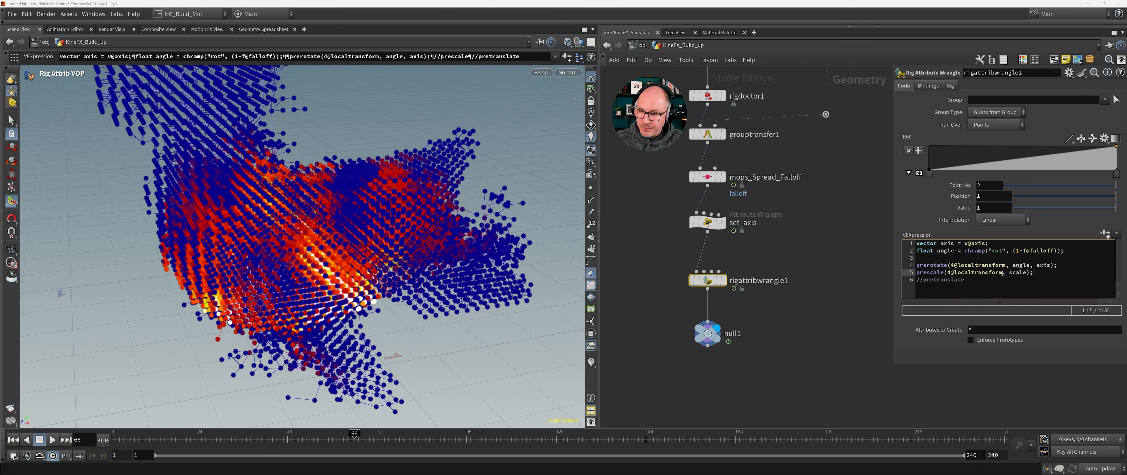
Declare the variable below the angle line of rigattribwrangle1 as float scale = f@falloff;.
{"action": "left_click", "coordinate": [1066, 252]}
{"action": "key", "text": "Return"}
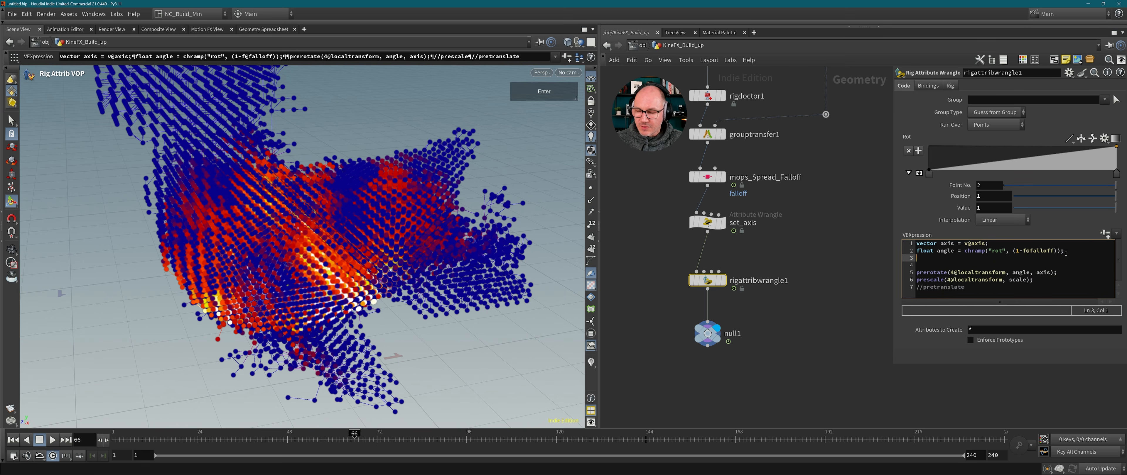
{"action": "type", "text": "floa"}
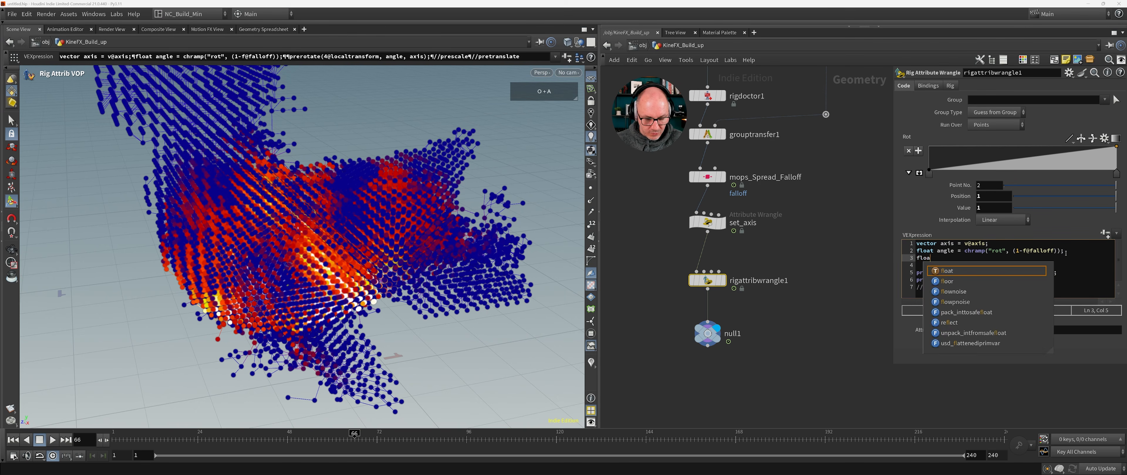
{"action": "type", "text": "t scale"}
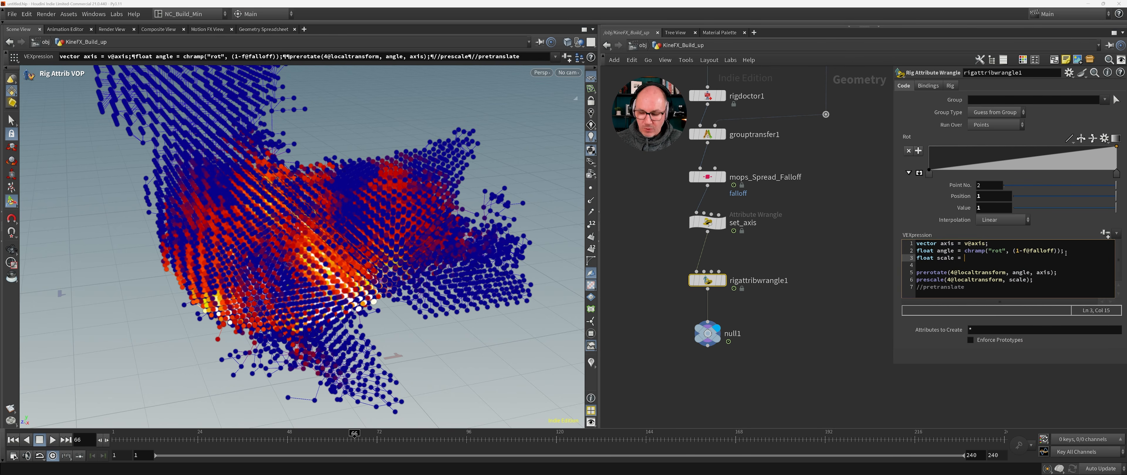
{"action": "type", "text": "= F@"}
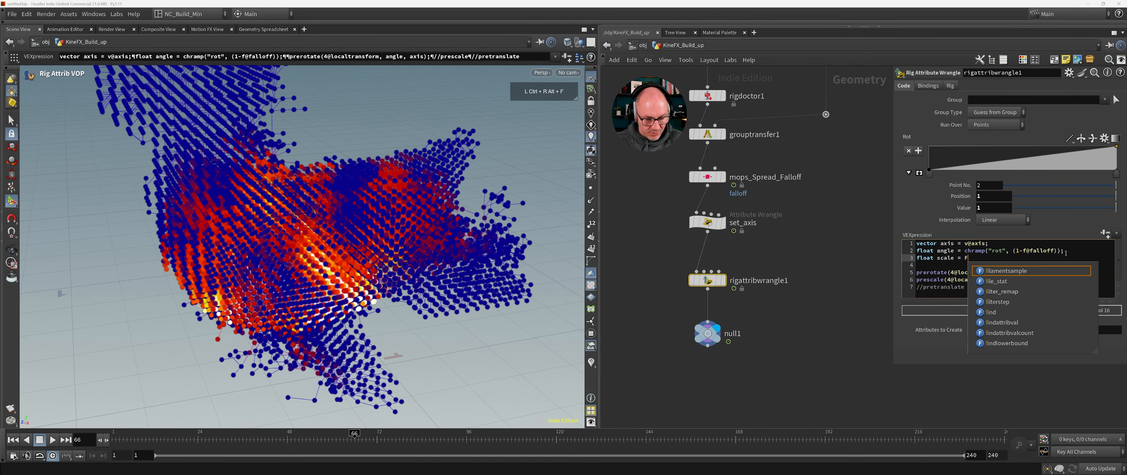
{"action": "key", "text": "BackSpace"}
{"action": "key", "text": "BackSpace"}
{"action": "type", "text": "f"}
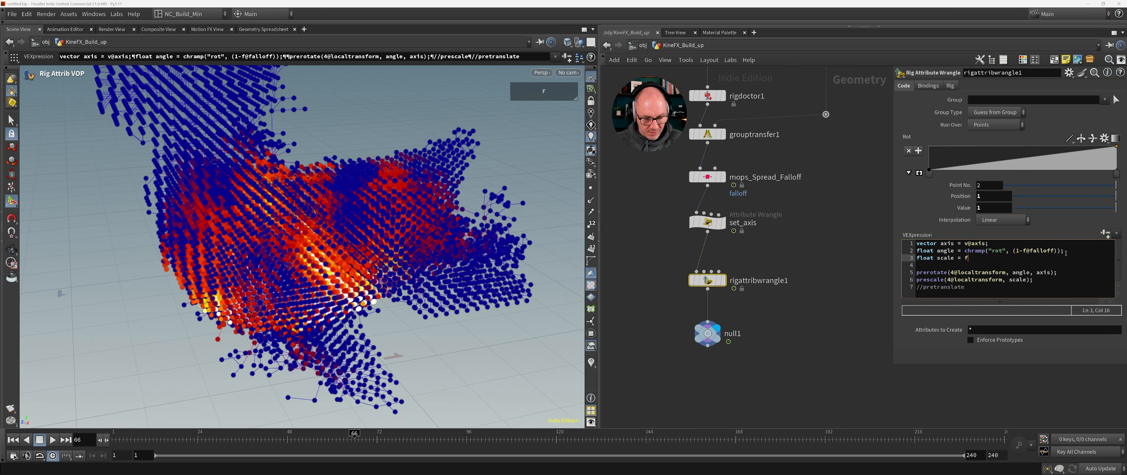
{"action": "type", "text": "@fa"}
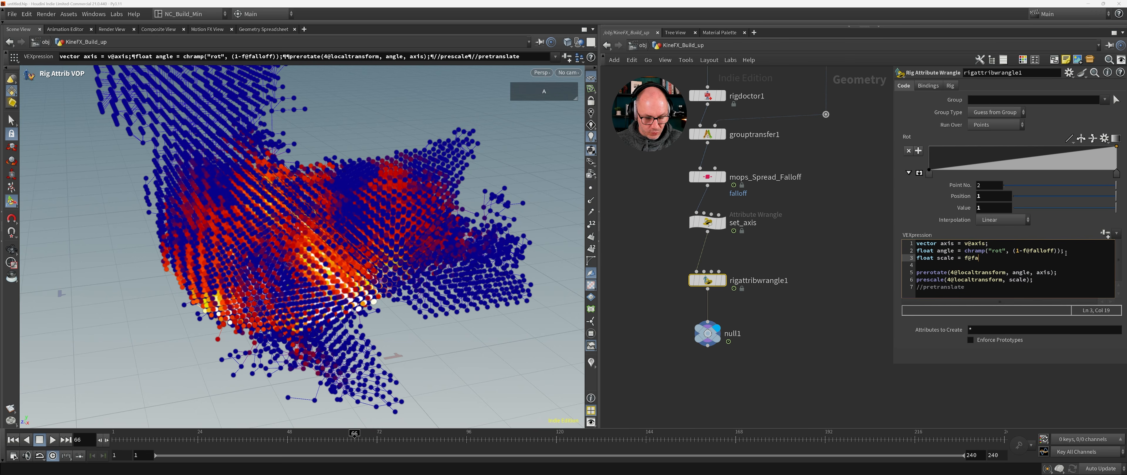
{"action": "type", "text": "llfoo;"}
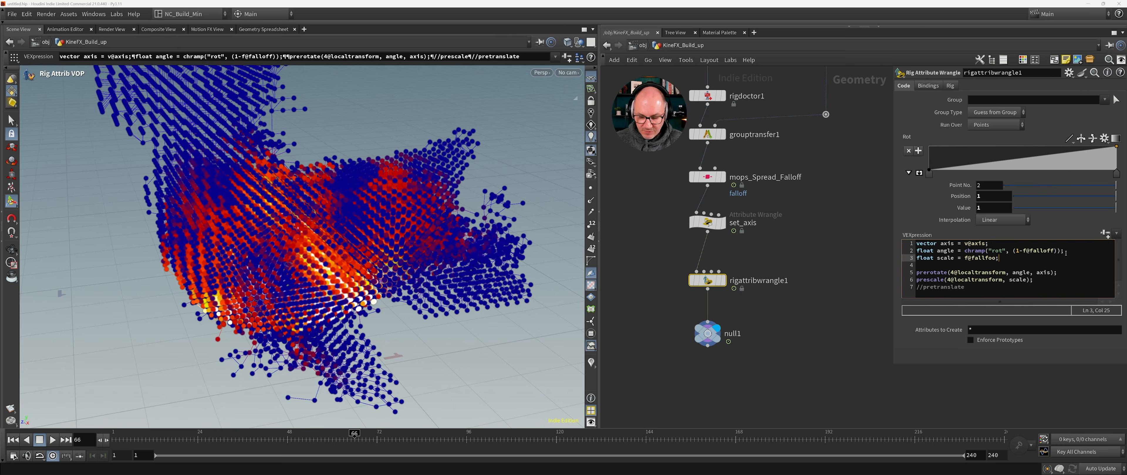
{"action": "key", "text": "Left"}
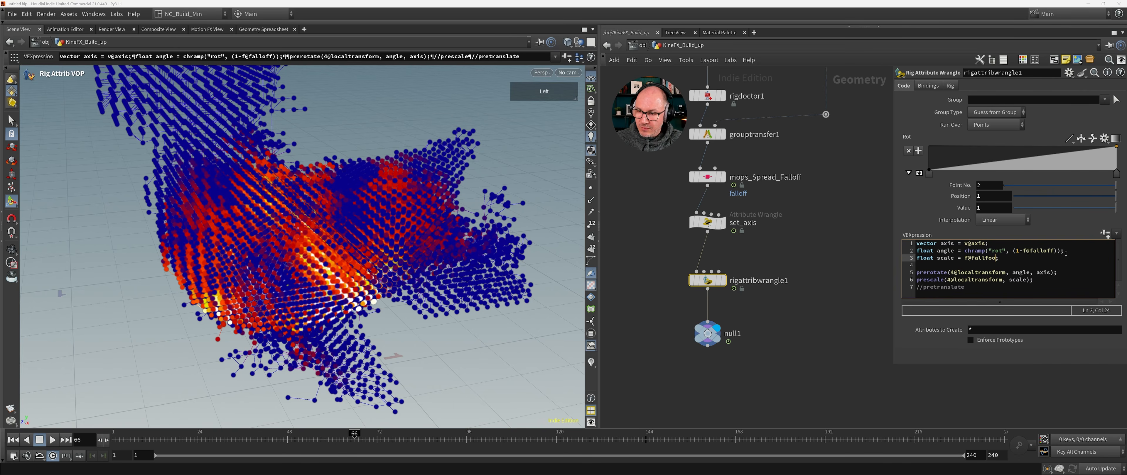
{"action": "key", "text": "Left"}
{"action": "key", "text": "Delete"}
{"action": "key", "text": "Delete"}
{"action": "key", "text": "Delete"}
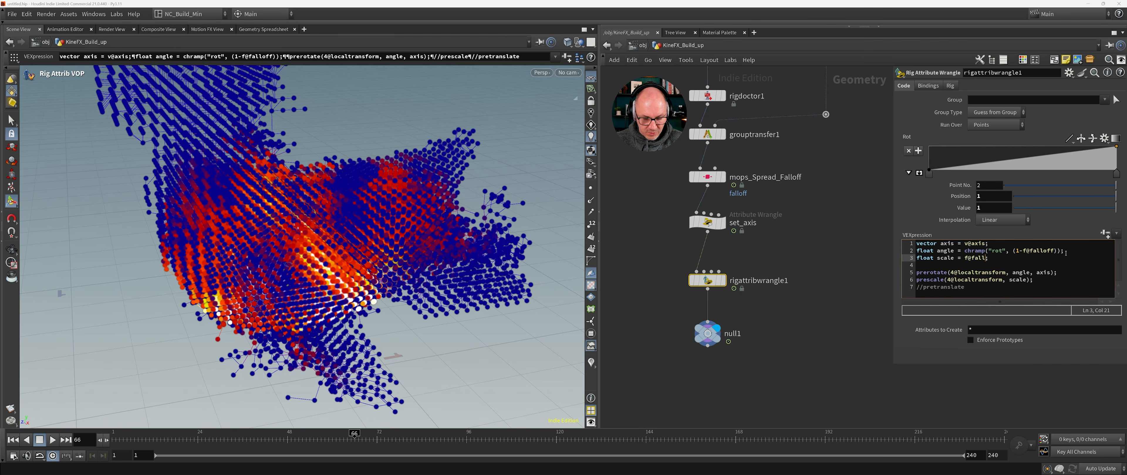
{"action": "type", "text": "off"}
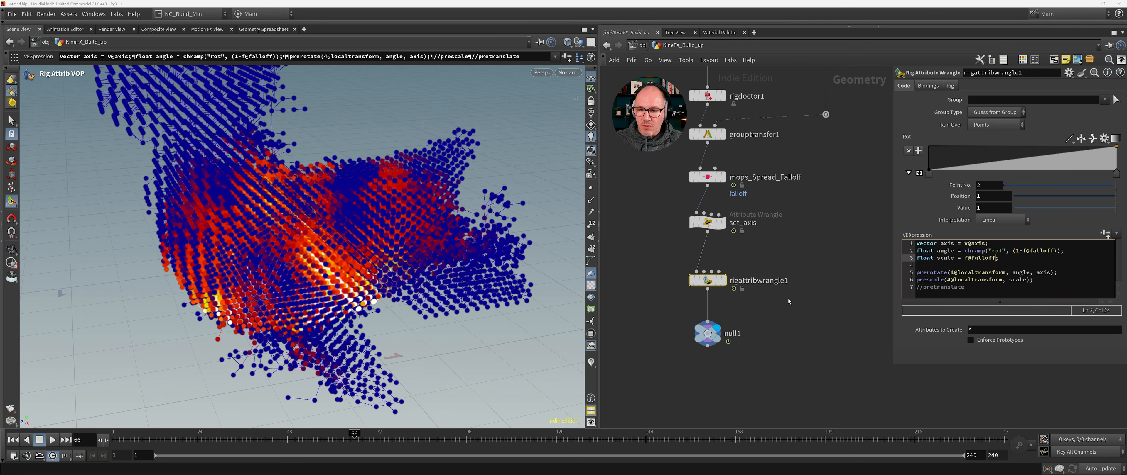
Play the scaled joint growth at null1 from frame 1 and stop the playback.
{"action": "left_click", "coordinate": [708, 333]}
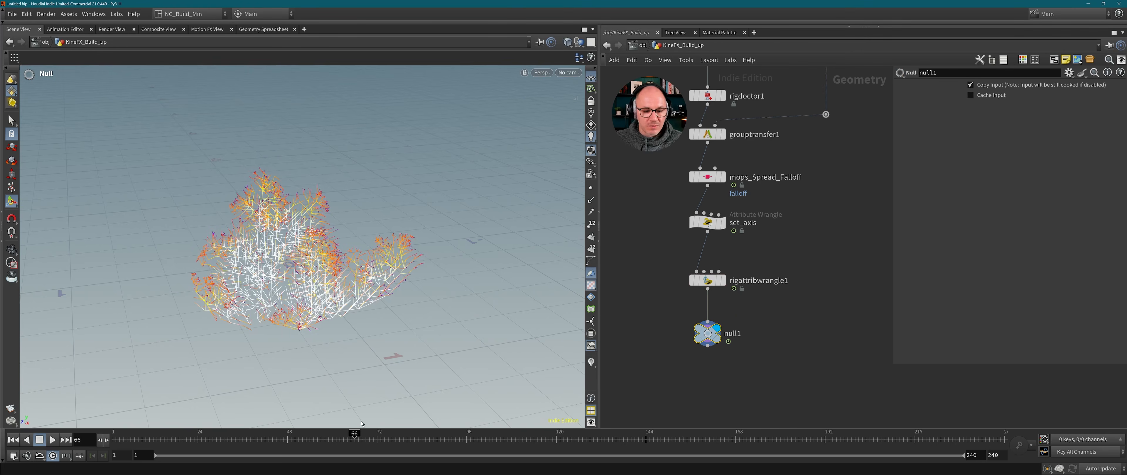
{"action": "left_click_drag", "start_coordinate": [359, 436], "coordinate": [111, 438]}
{"action": "left_click", "coordinate": [52, 441]}
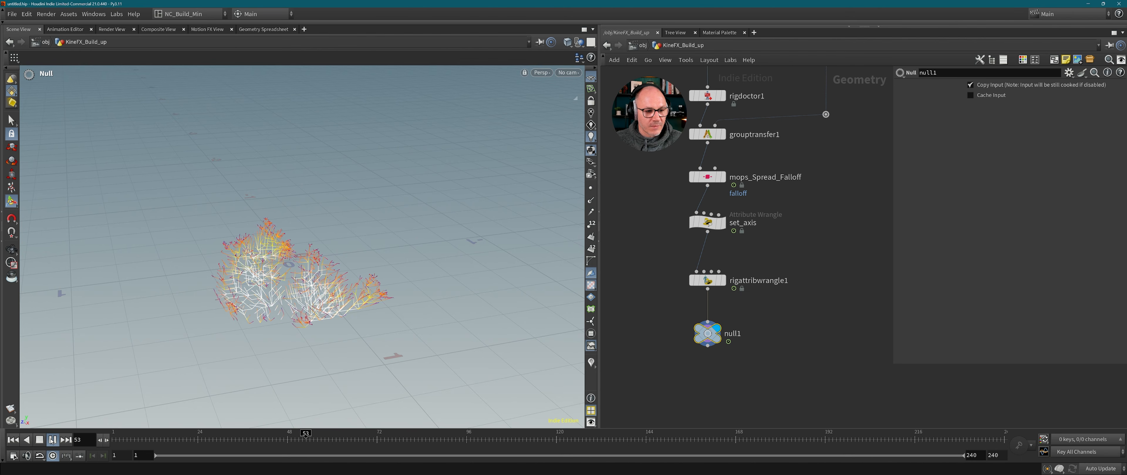
{"action": "left_click", "coordinate": [39, 440]}
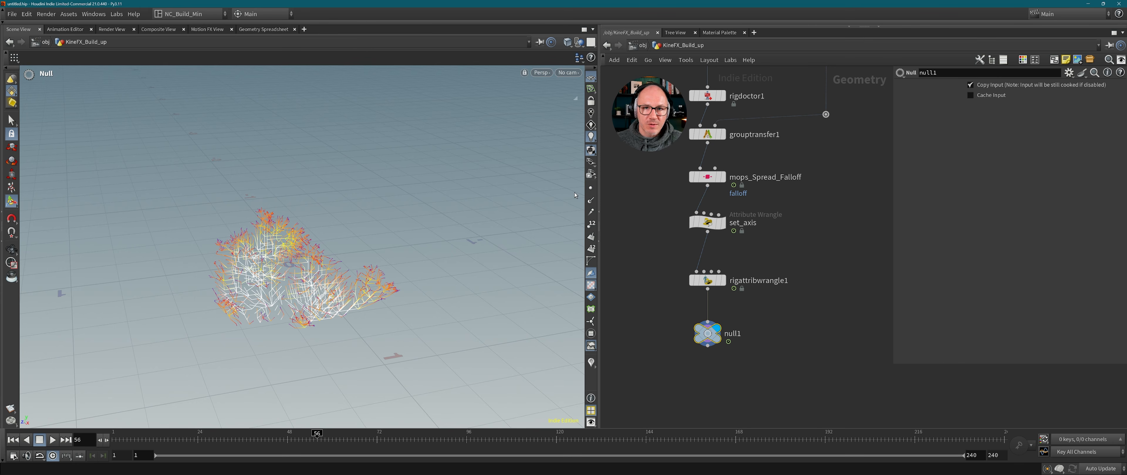
Wrap the f@falloff value in the scale line of rigattribwrangle1 in a ramp lookup named "scale".
{"action": "left_click", "coordinate": [706, 284]}
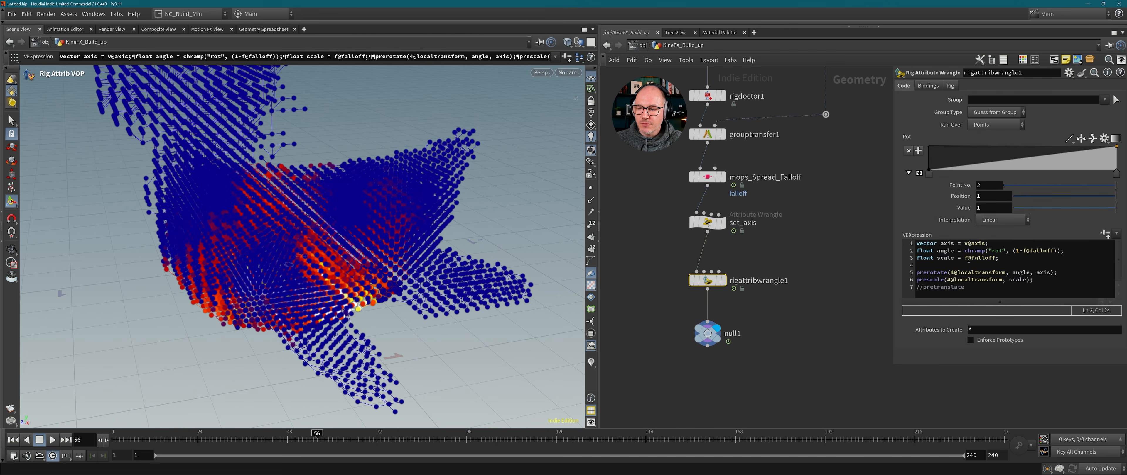
{"action": "left_click", "coordinate": [966, 258]}
{"action": "type", "text": "ch"}
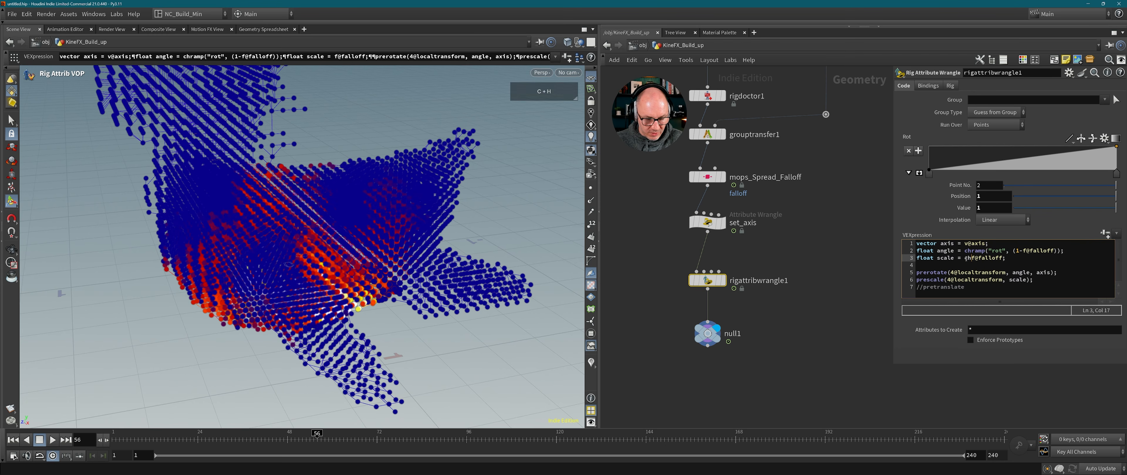
{"action": "type", "text": "ram("}
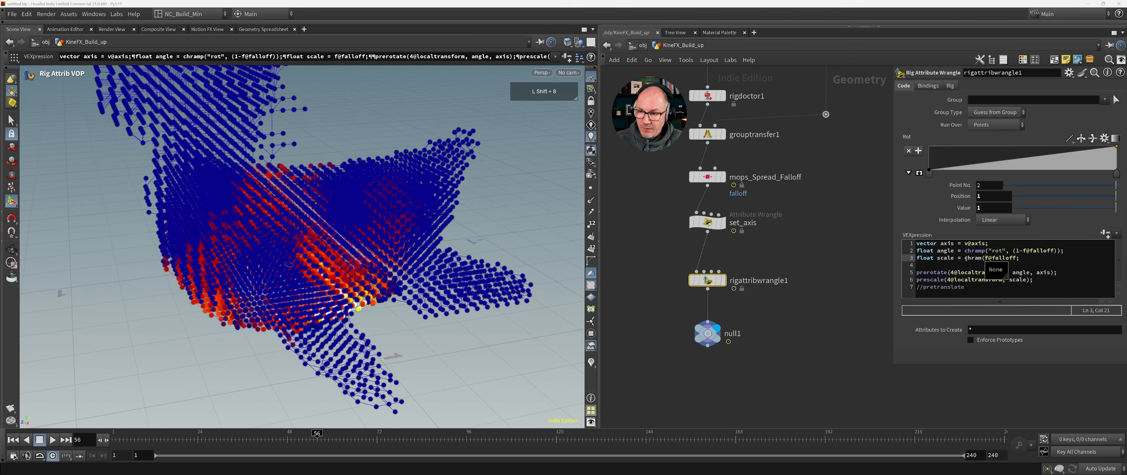
{"action": "type", "text": "\"scale"}
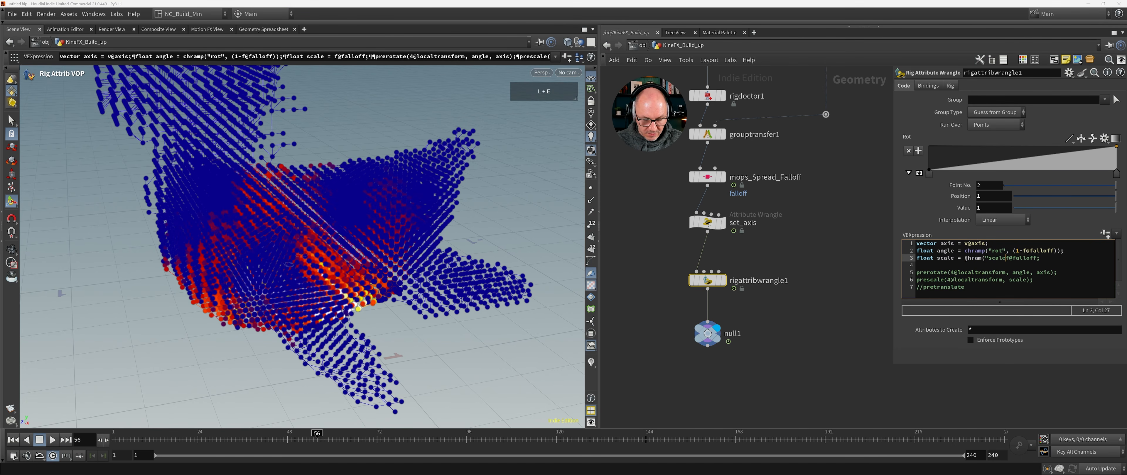
{"action": "type", "text": "\","}
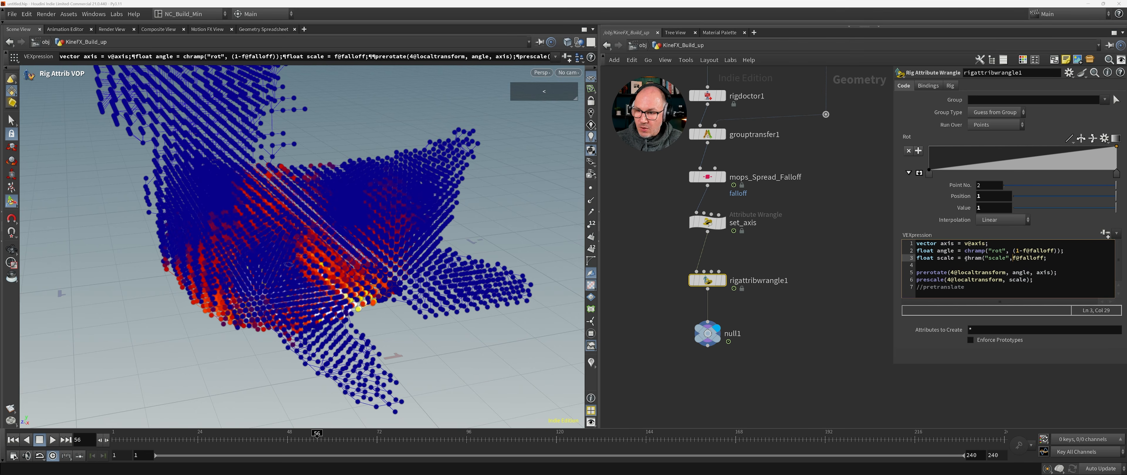
{"action": "left_click", "coordinate": [1048, 259]}
{"action": "type", "text": ")"}
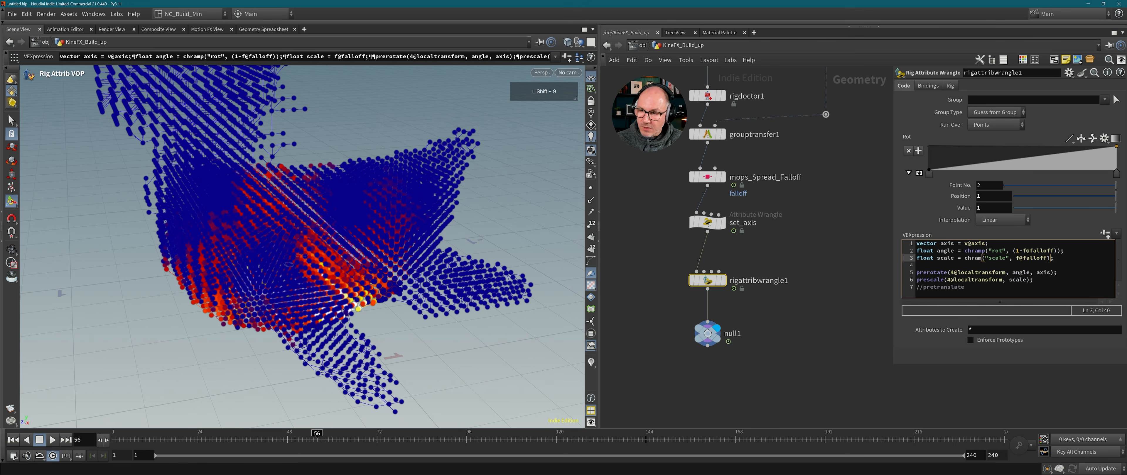
Correct the ramp function in the scale line to chramp and generate the Scale ramp parameter.
{"action": "left_click", "coordinate": [1105, 234]}
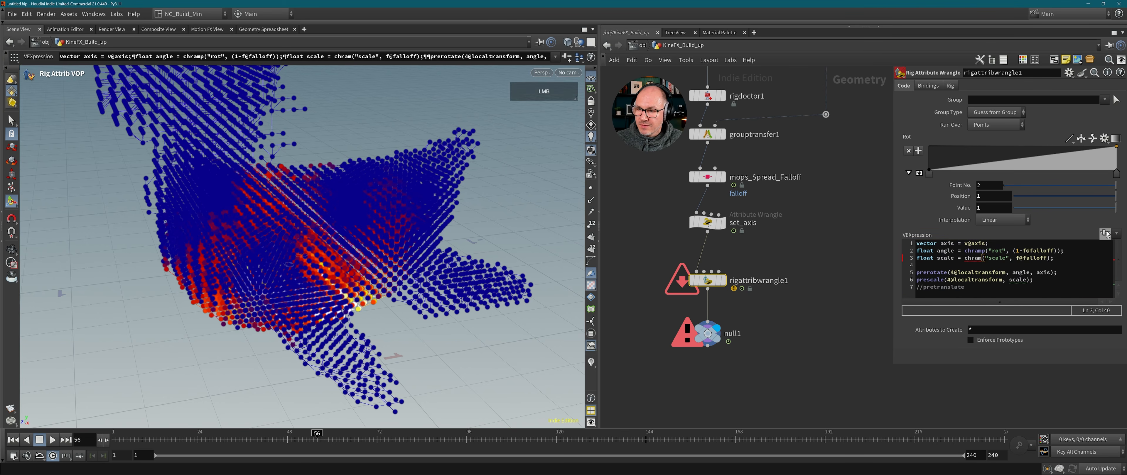
{"action": "left_click", "coordinate": [979, 258]}
{"action": "type", "text": "p"}
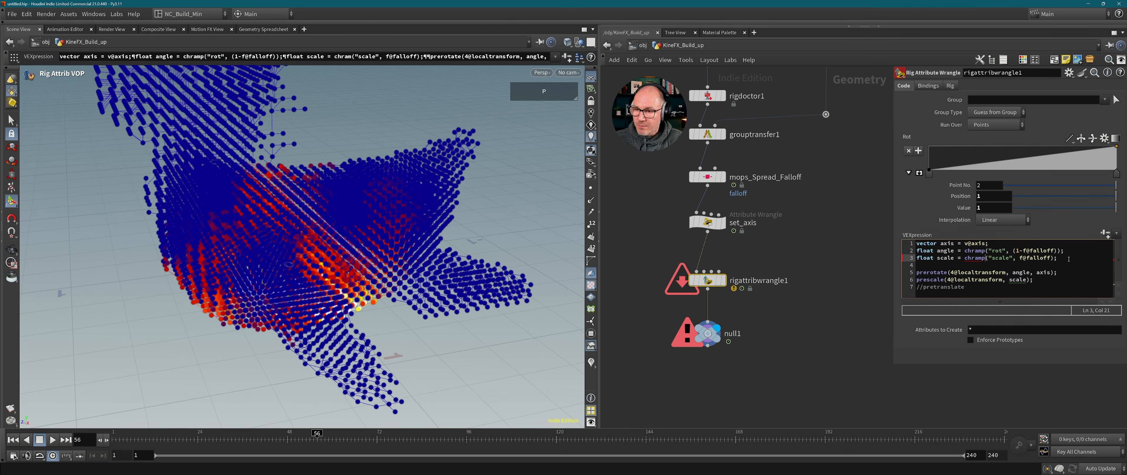
{"action": "left_click", "coordinate": [1106, 234]}
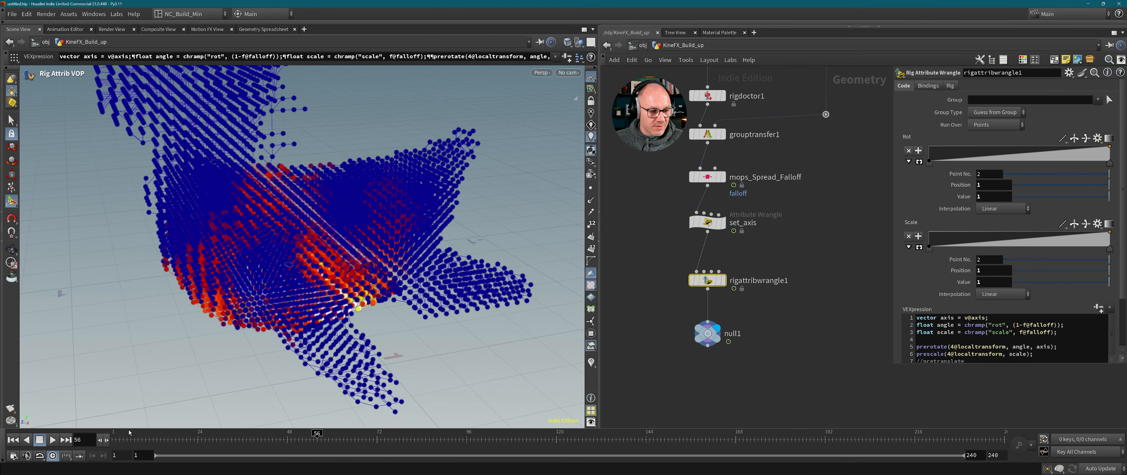
Scrub the timeline at null1 to frame 71 to examine the ramp-driven scaling of the skeleton.
{"action": "left_click_drag", "start_coordinate": [115, 434], "coordinate": [131, 435]}
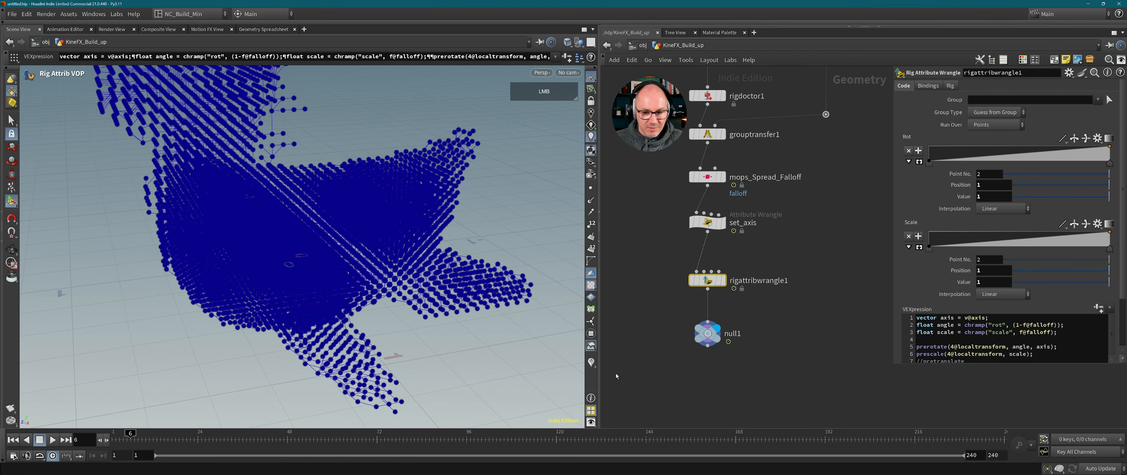
{"action": "left_click", "coordinate": [707, 334]}
{"action": "left_click", "coordinate": [215, 434]}
{"action": "left_click_drag", "start_coordinate": [224, 434], "coordinate": [373, 435]}
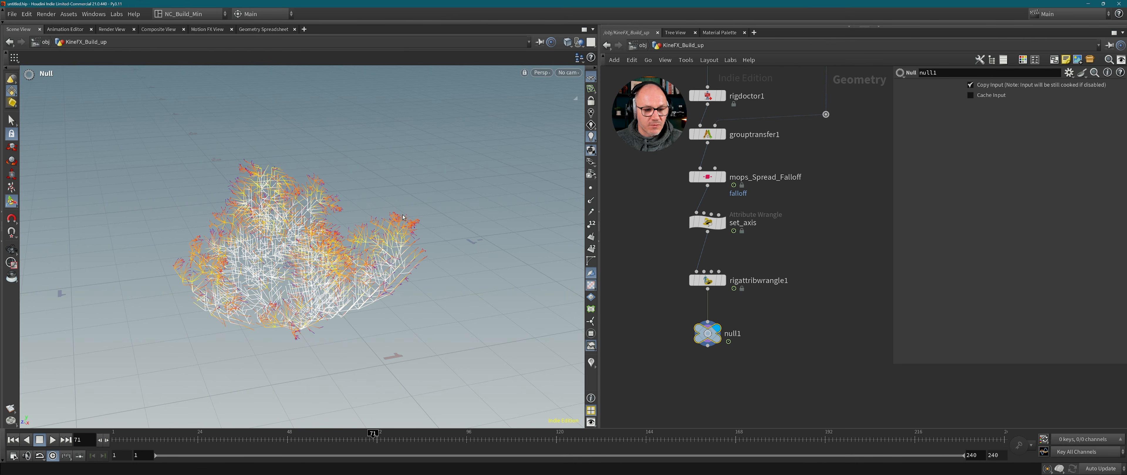
Move the end point of rigattribwrangle1's Scale ramp to position 0.119367 and rewind to frame 1 at null1.
{"action": "left_click", "coordinate": [700, 280]}
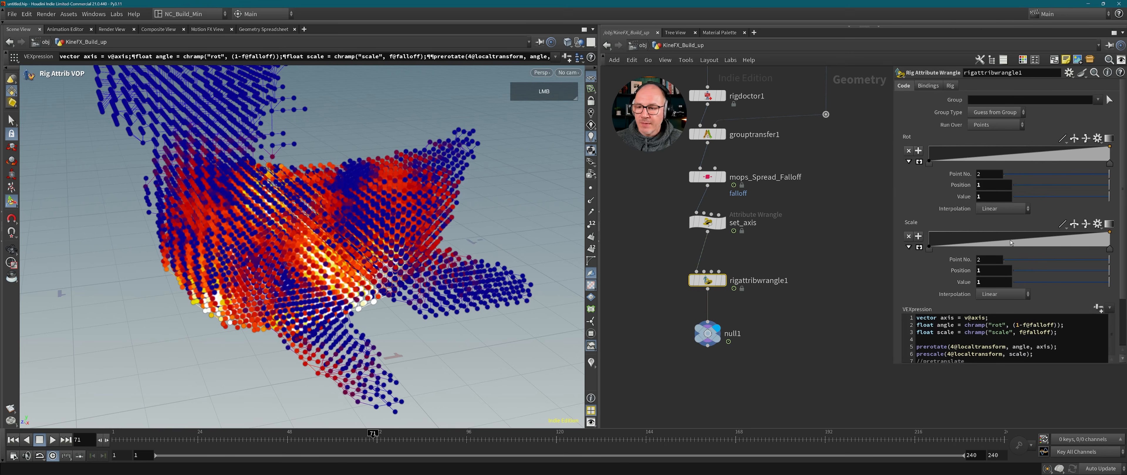
{"action": "left_click_drag", "start_coordinate": [1109, 249], "coordinate": [953, 248]}
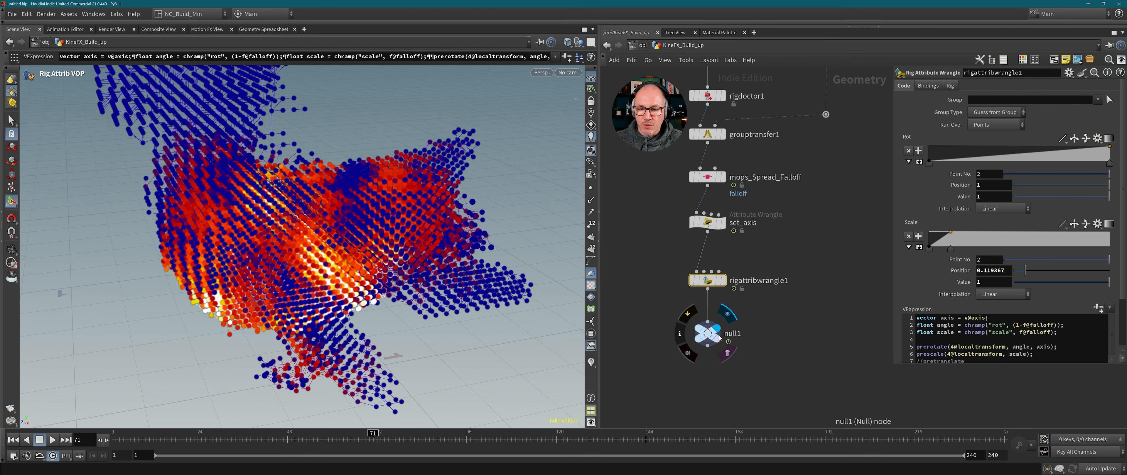
{"action": "left_click", "coordinate": [707, 333]}
{"action": "left_click", "coordinate": [14, 440]}
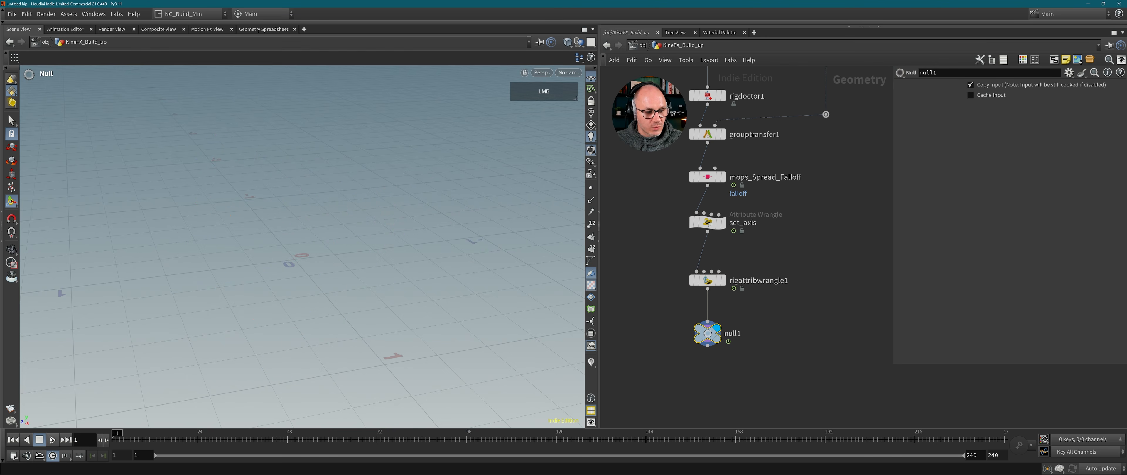
Preview the animation up to frame 55 and move the start point of rigattribwrangle1's Rot ramp to position 0.563946.
{"action": "left_click", "coordinate": [52, 439]}
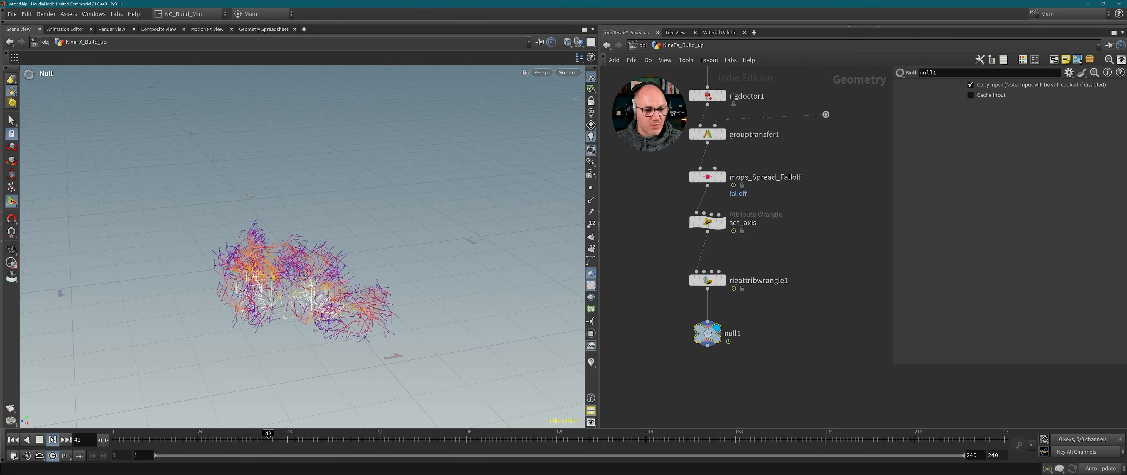
{"action": "left_click", "coordinate": [52, 440]}
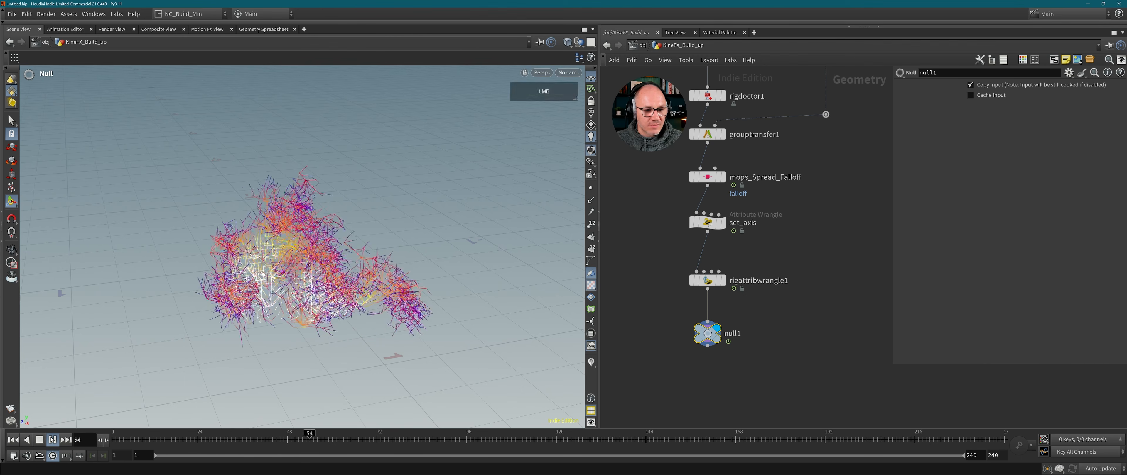
{"action": "left_click", "coordinate": [709, 281]}
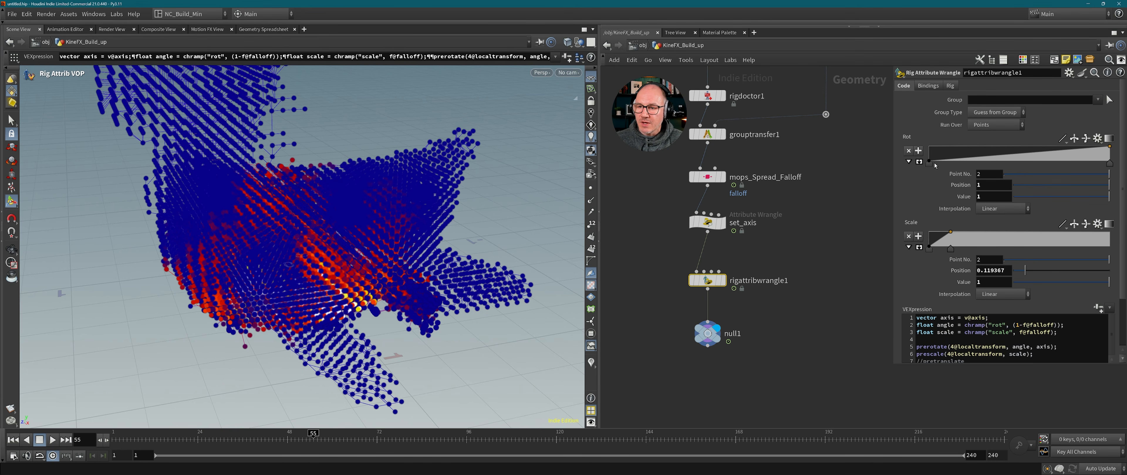
{"action": "left_click_drag", "start_coordinate": [929, 163], "coordinate": [1030, 169]}
{"action": "left_click", "coordinate": [707, 333]}
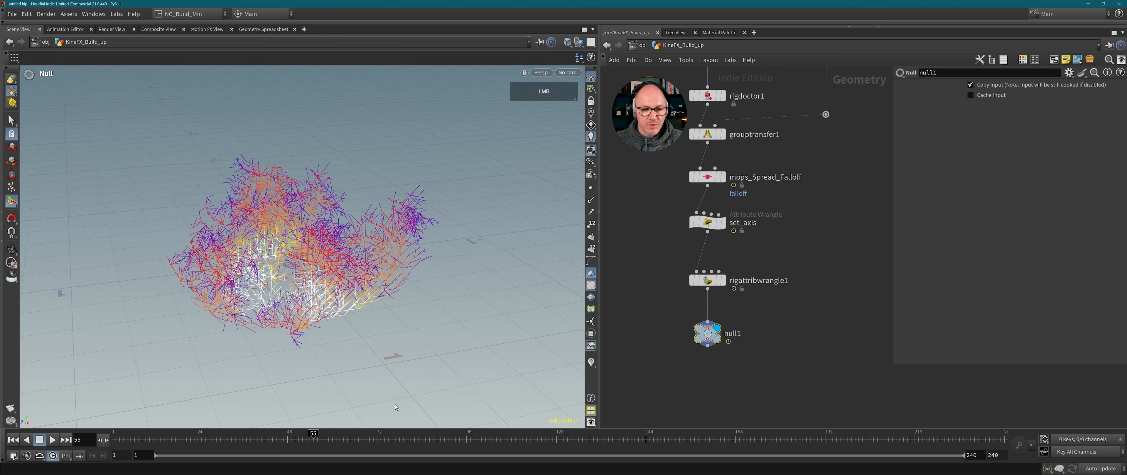
Replay the animation at null1 from the first frame to frame 107 to examine the delayed rotation.
{"action": "left_click", "coordinate": [12, 439]}
{"action": "left_click", "coordinate": [53, 440]}
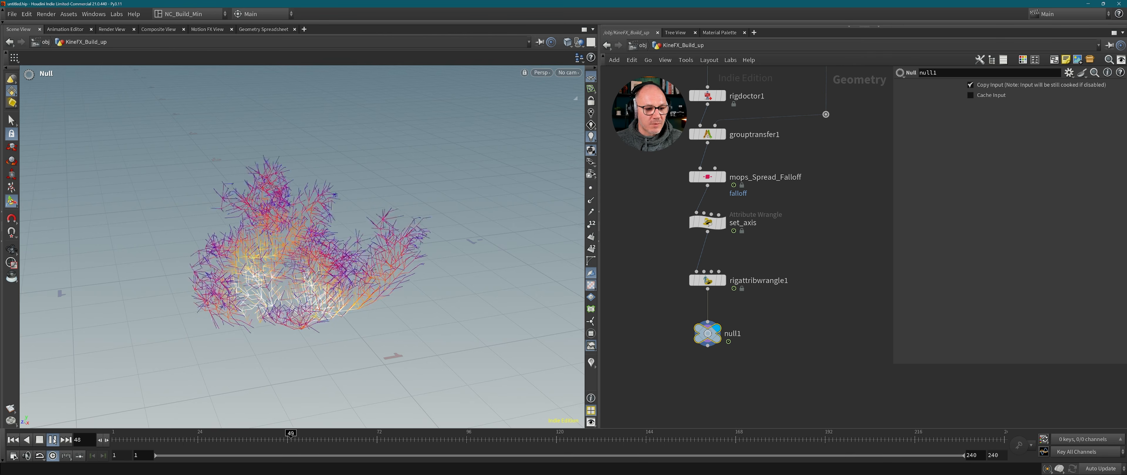
{"action": "left_click", "coordinate": [53, 440]}
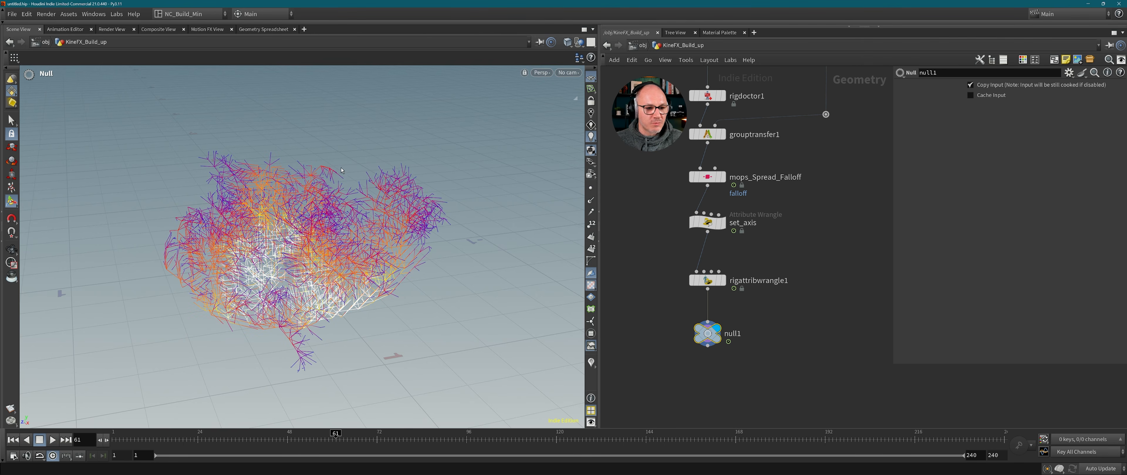
{"action": "left_click", "coordinate": [54, 440]}
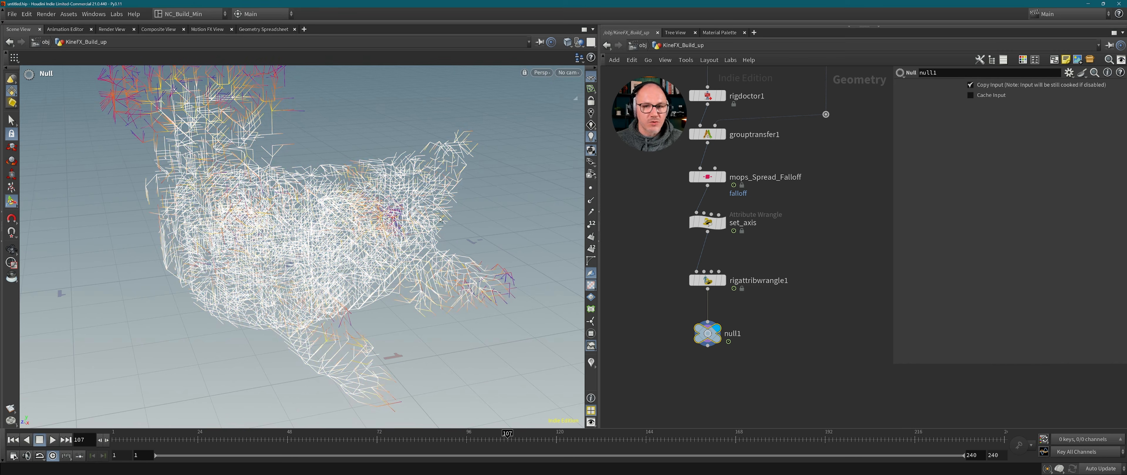
Move the end point of rigattribwrangle1's Scale ramp to position 0.74056 and add a middle point at position 0.360536, value 0.181818.
{"action": "left_click", "coordinate": [708, 280]}
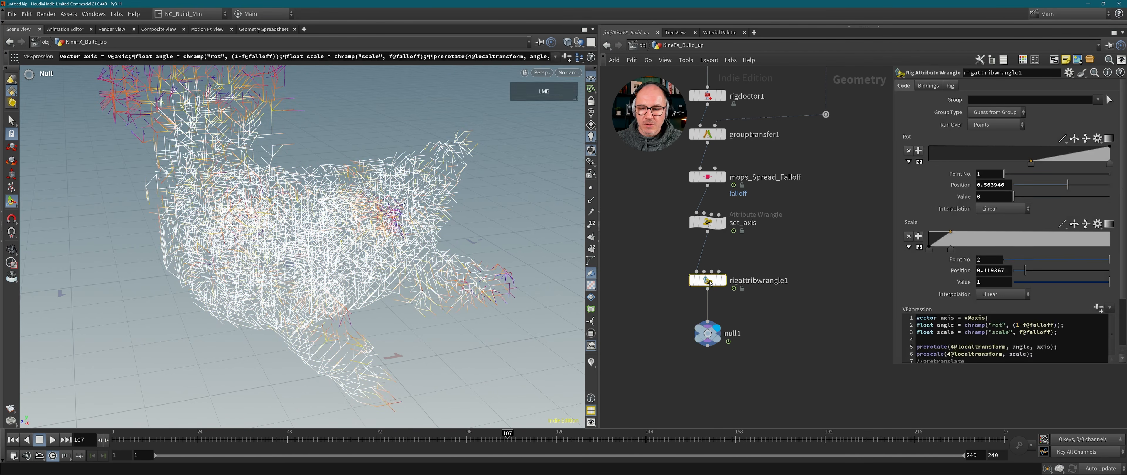
{"action": "left_click_drag", "start_coordinate": [950, 250], "coordinate": [1069, 247]}
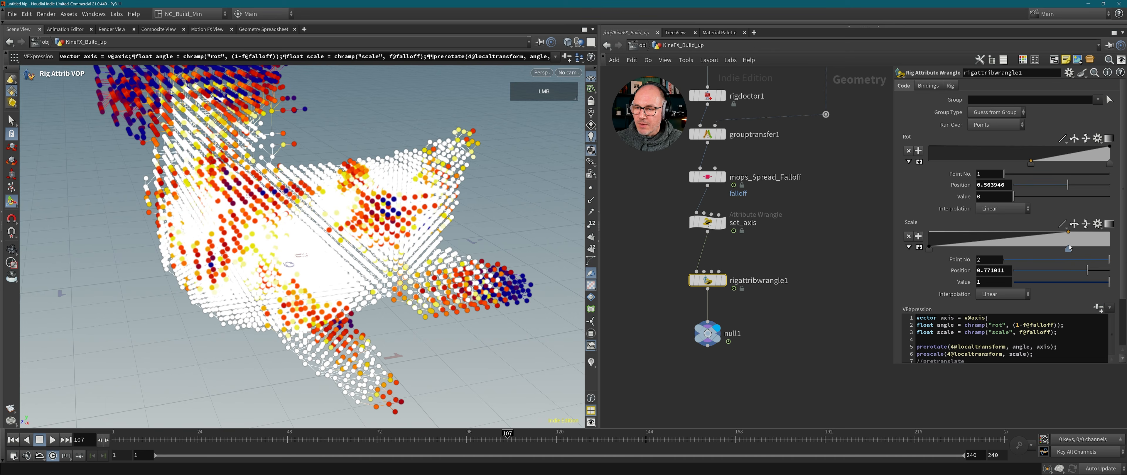
{"action": "left_click", "coordinate": [995, 244]}
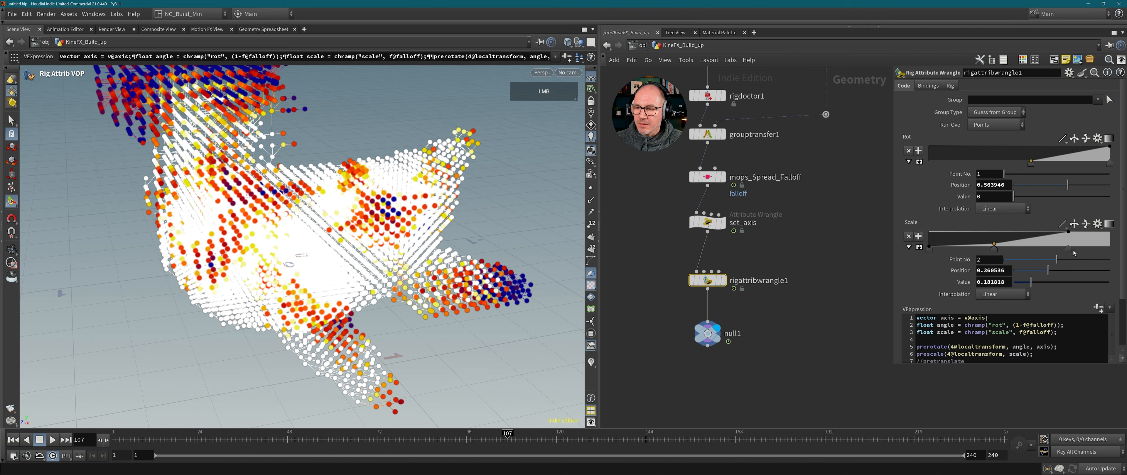
{"action": "left_click_drag", "start_coordinate": [1068, 249], "coordinate": [1063, 249]}
Move the Rot ramp's start point back to position 0 and add a middle point at position 0.727162, value 0.272727.
{"action": "left_click_drag", "start_coordinate": [1031, 163], "coordinate": [928, 165]}
{"action": "left_click", "coordinate": [1049, 154]}
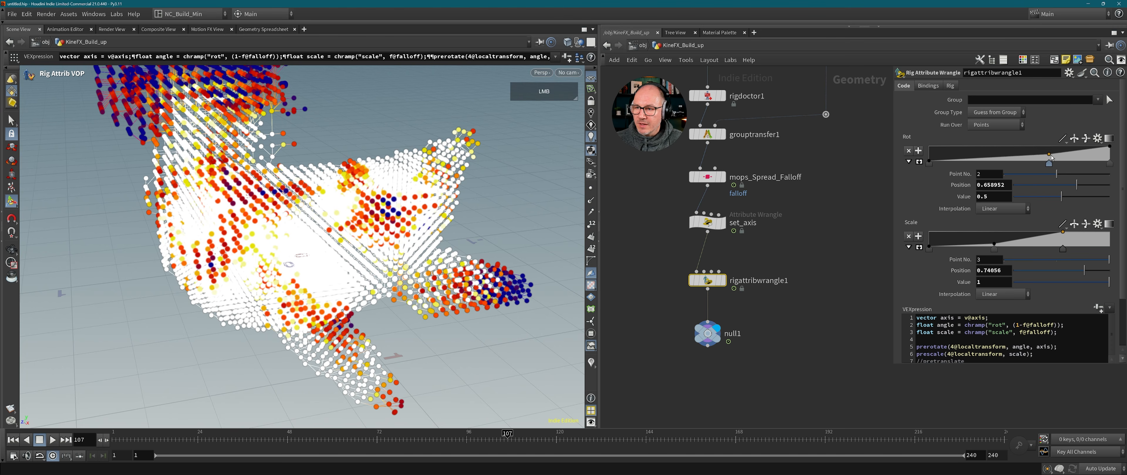
{"action": "left_click_drag", "start_coordinate": [1050, 156], "coordinate": [1061, 160]}
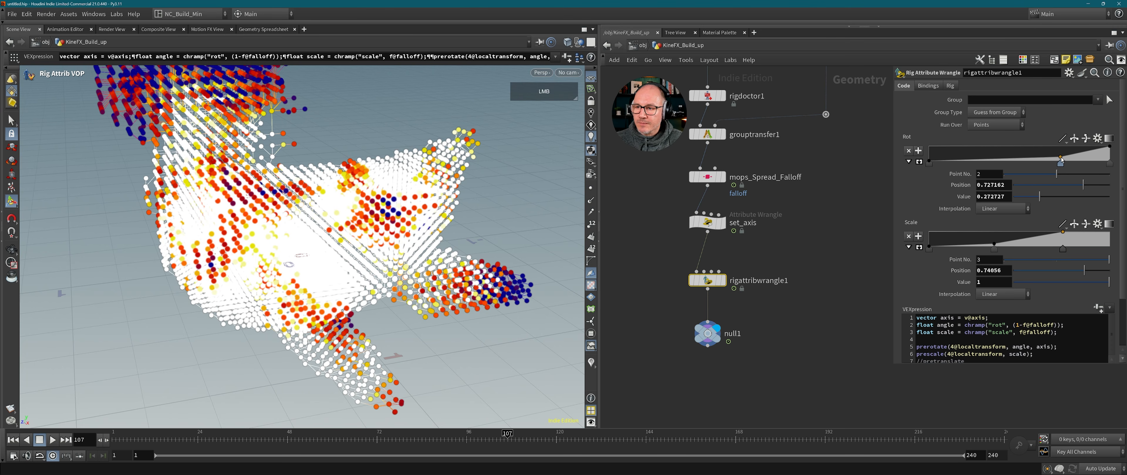
Play the animation at null1 from the first frame to frame 125 to examine the reshaped ramps.
{"action": "left_click", "coordinate": [707, 334]}
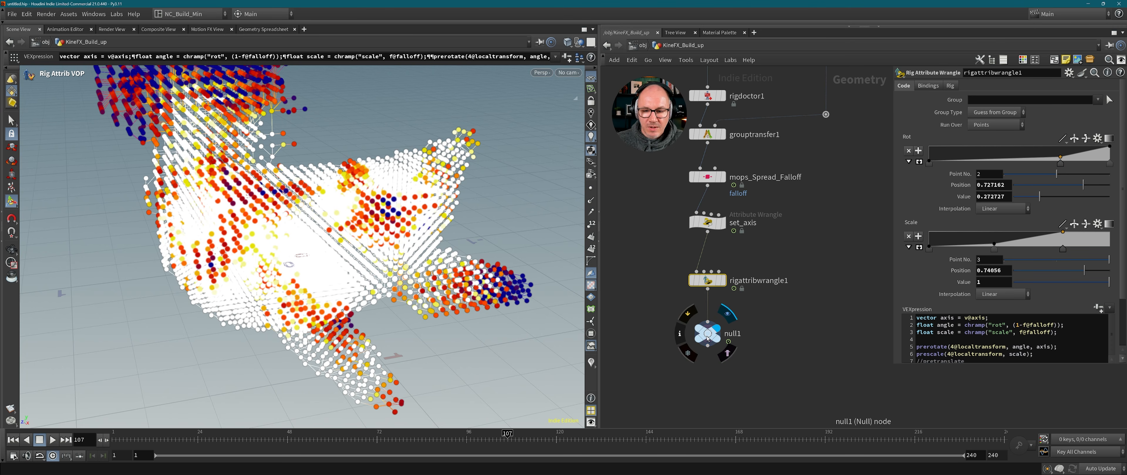
{"action": "left_click", "coordinate": [13, 440]}
{"action": "left_click", "coordinate": [53, 440]}
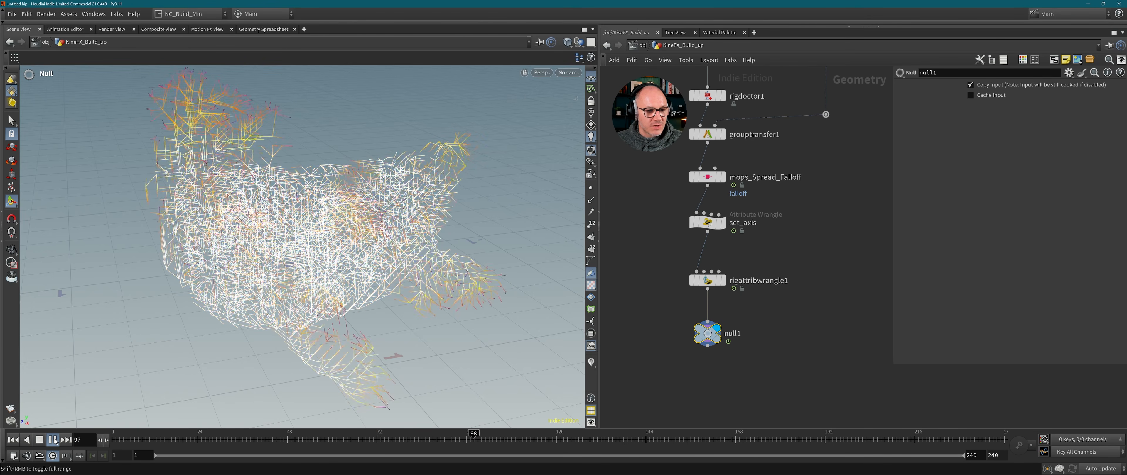
{"action": "left_click", "coordinate": [52, 440]}
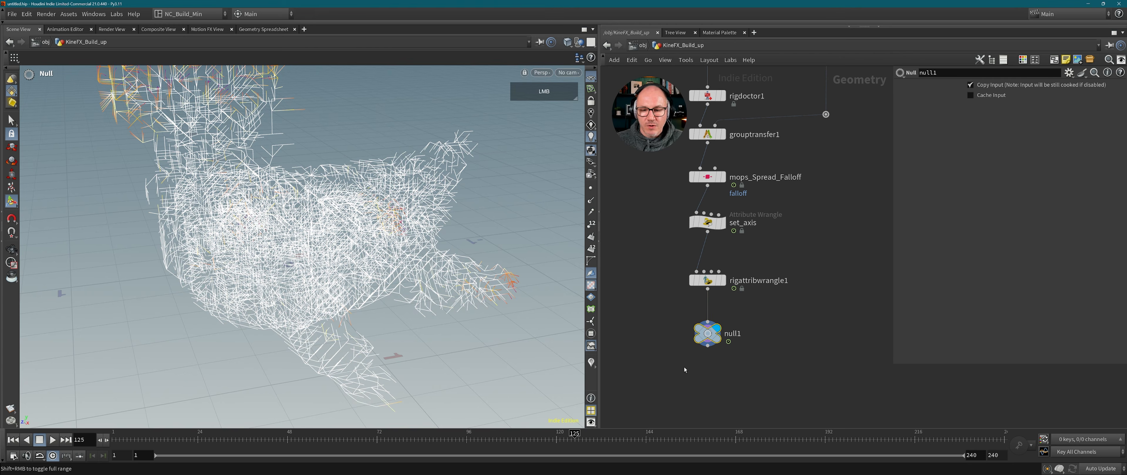
Uncomment the pretranslate line in rigattribwrangle1's VEXpression and open its argument bracket to view the function's usage.
{"action": "left_click", "coordinate": [707, 281]}
{"action": "scroll", "coordinate": [948, 343], "scroll_direction": "down", "scroll_amount": 1}
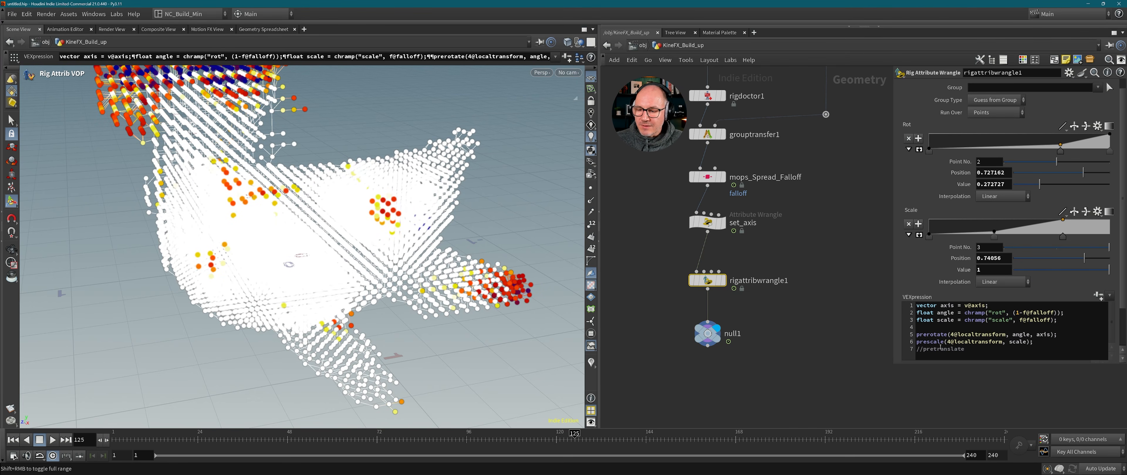
{"action": "left_click", "coordinate": [923, 349]}
{"action": "key", "text": "BackSpace"}
{"action": "key", "text": "BackSpace"}
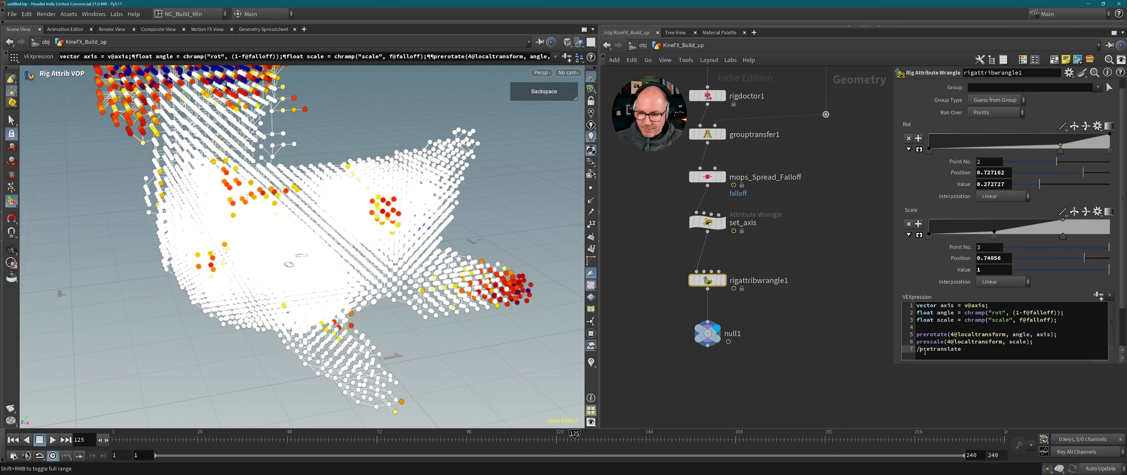
{"action": "key", "text": "Return"}
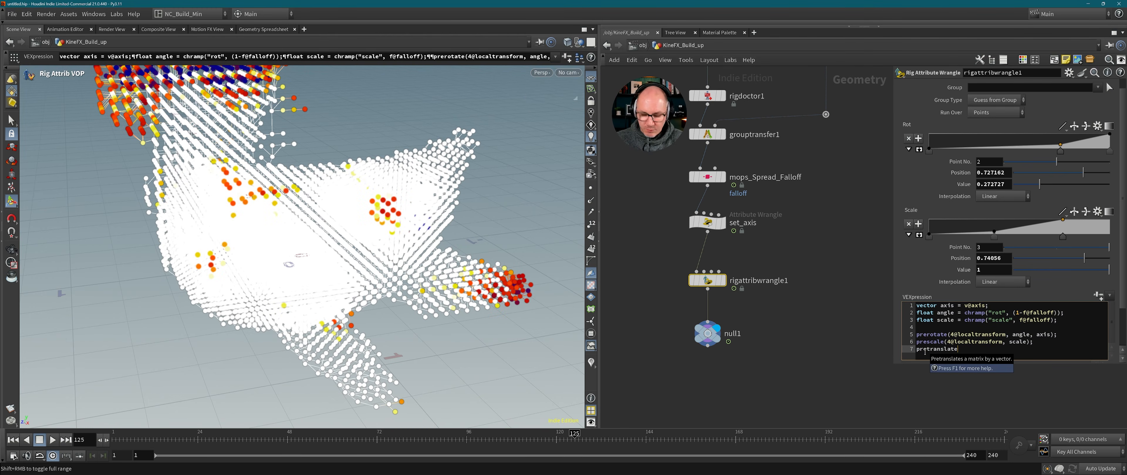
{"action": "type", "text": "("}
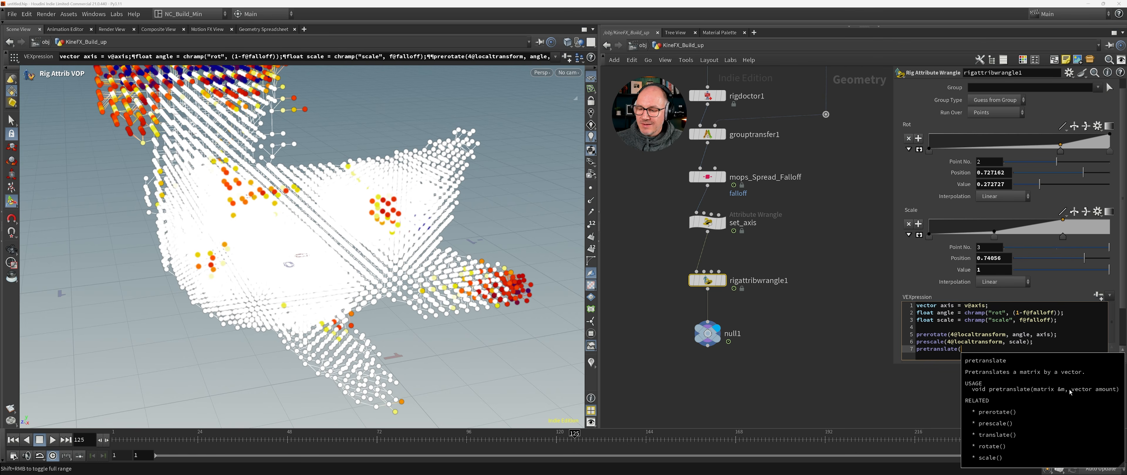
{"action": "left_click", "coordinate": [942, 359]}
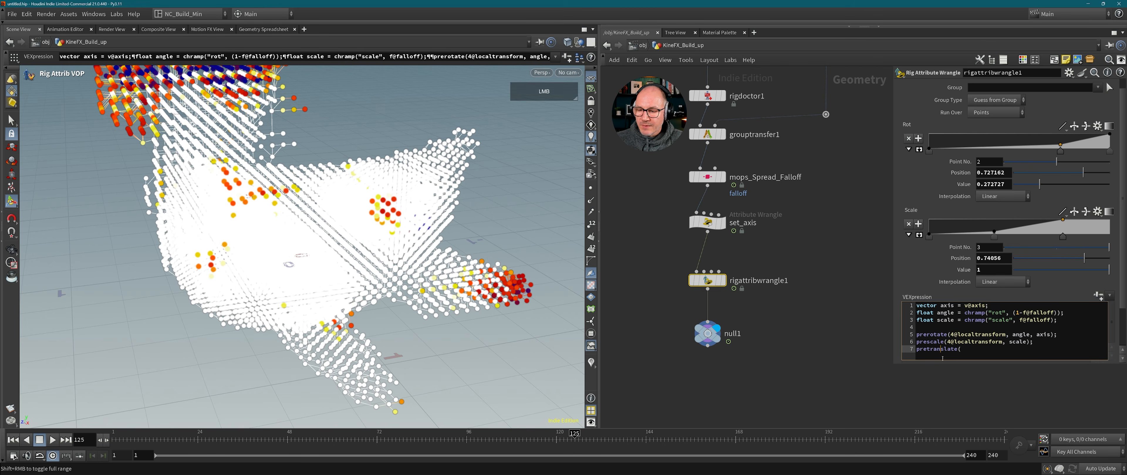
Enlarge the parameter area and comment out the pretranslate line of the VEXpression again with //.
{"action": "left_click_drag", "start_coordinate": [892, 367], "coordinate": [883, 382]}
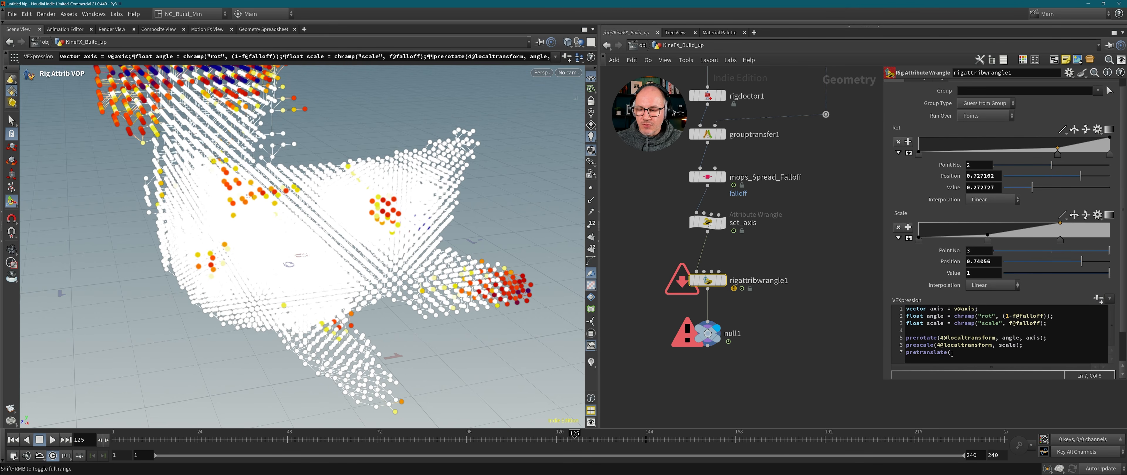
{"action": "left_click", "coordinate": [905, 353]}
{"action": "type", "text": "//"}
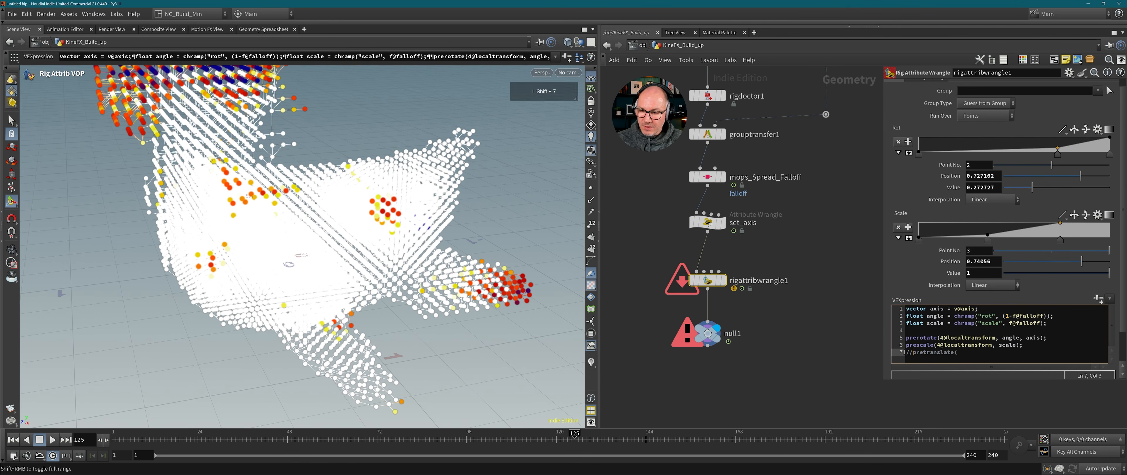
{"action": "left_click", "coordinate": [836, 355]}
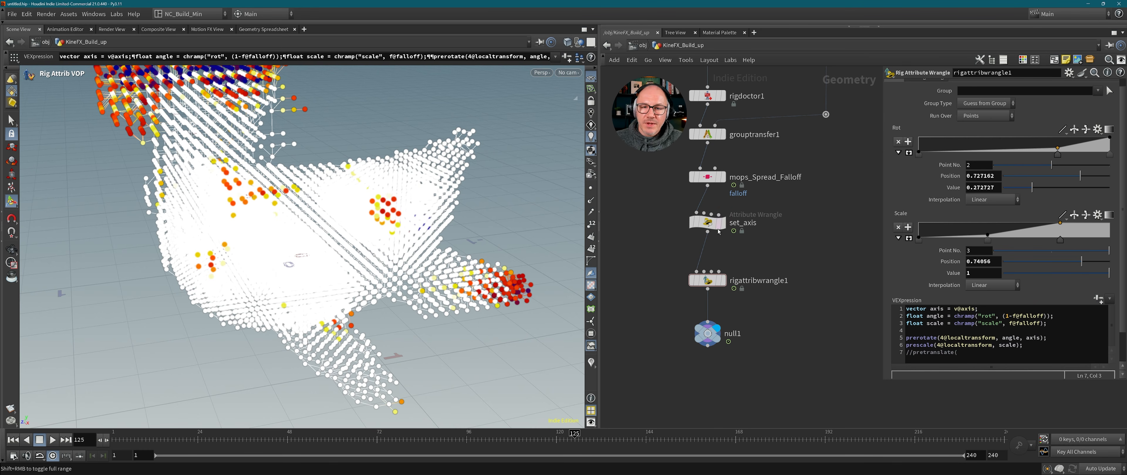
Display polypath1 further up the network and examine its branching curves and node information.
{"action": "mouse_move", "coordinate": [718, 232]}
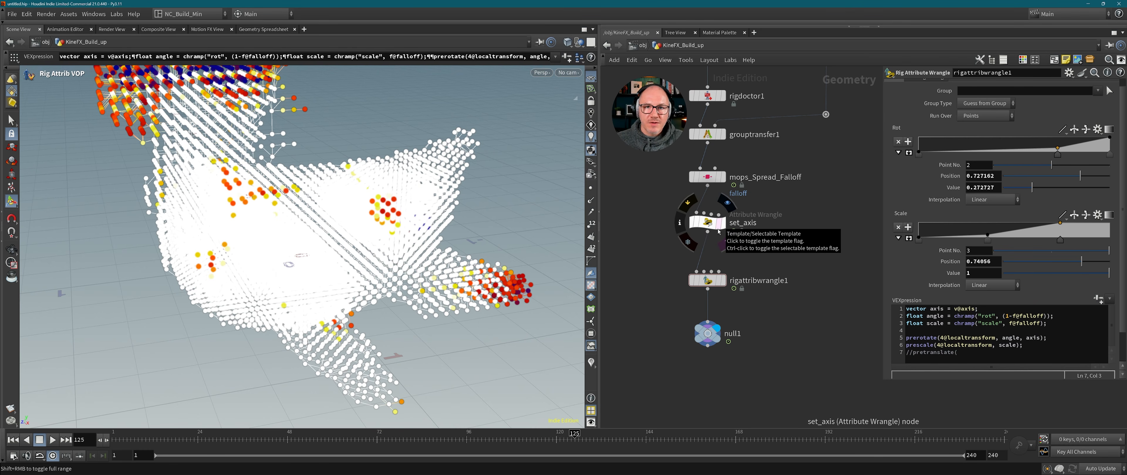
{"action": "middle_click_drag", "start_coordinate": [739, 153], "coordinate": [725, 290]}
{"action": "left_click", "coordinate": [708, 191]}
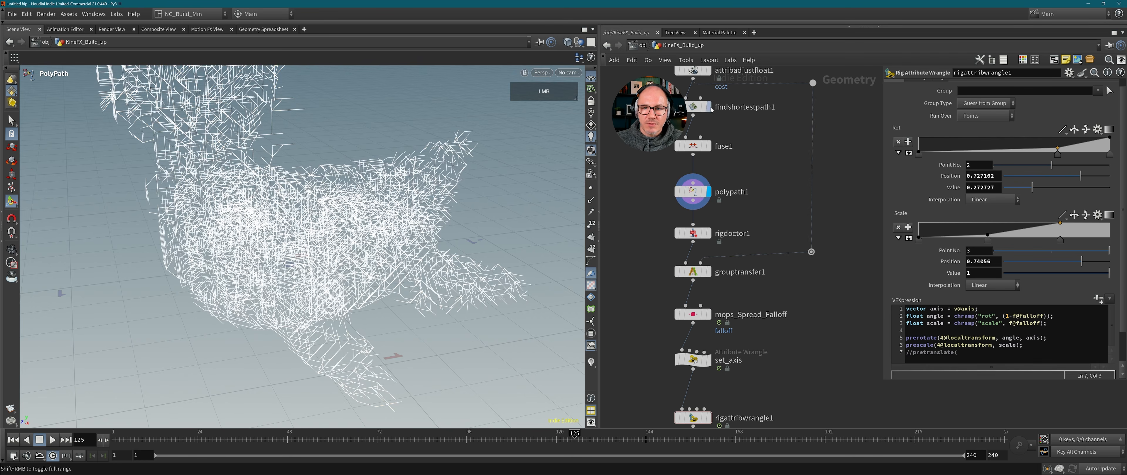
{"action": "left_click_drag", "start_coordinate": [380, 219], "coordinate": [396, 223], "text": "alt"}
{"action": "key", "text": "Return"}
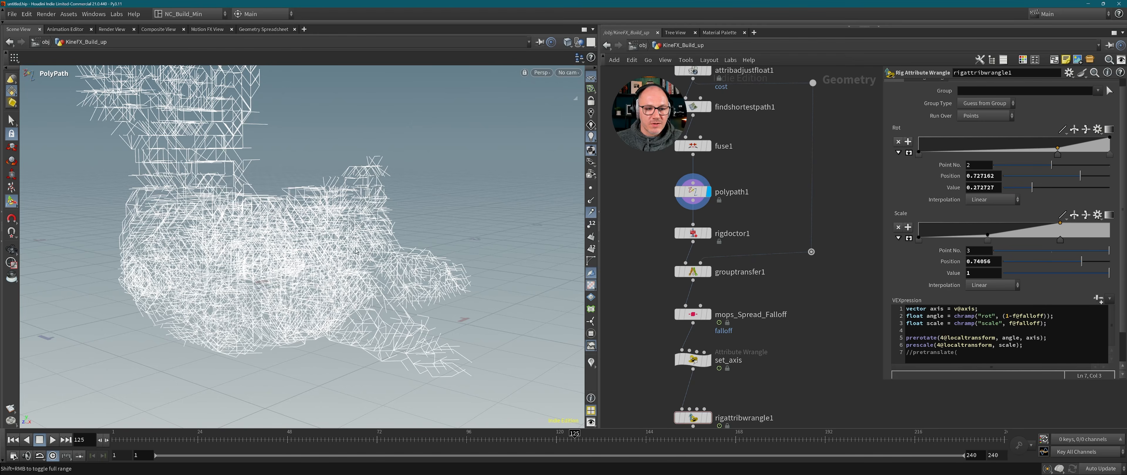
{"action": "scroll", "coordinate": [357, 252], "scroll_direction": "up", "scroll_amount": 5}
{"action": "middle_click", "coordinate": [697, 196]}
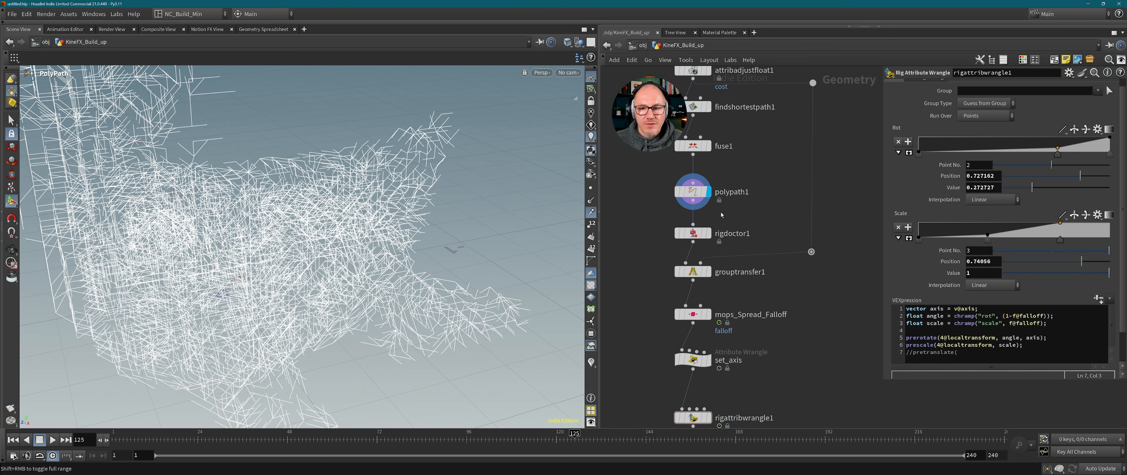
Insert an Orientation Along Curve node between polypath1 and rigdoctor1.
{"action": "left_click_drag", "start_coordinate": [695, 194], "coordinate": [695, 188]}
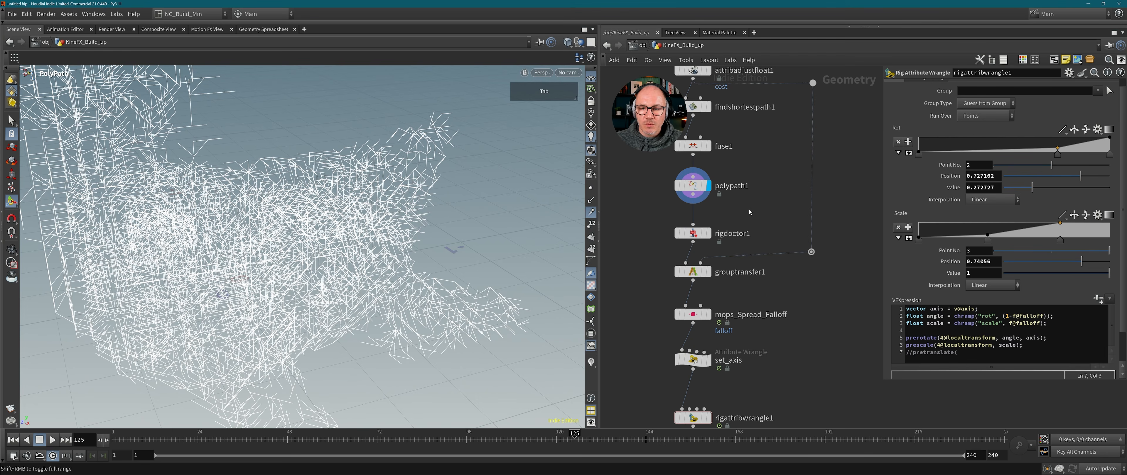
{"action": "key", "text": "Tab"}
{"action": "type", "text": "orie"}
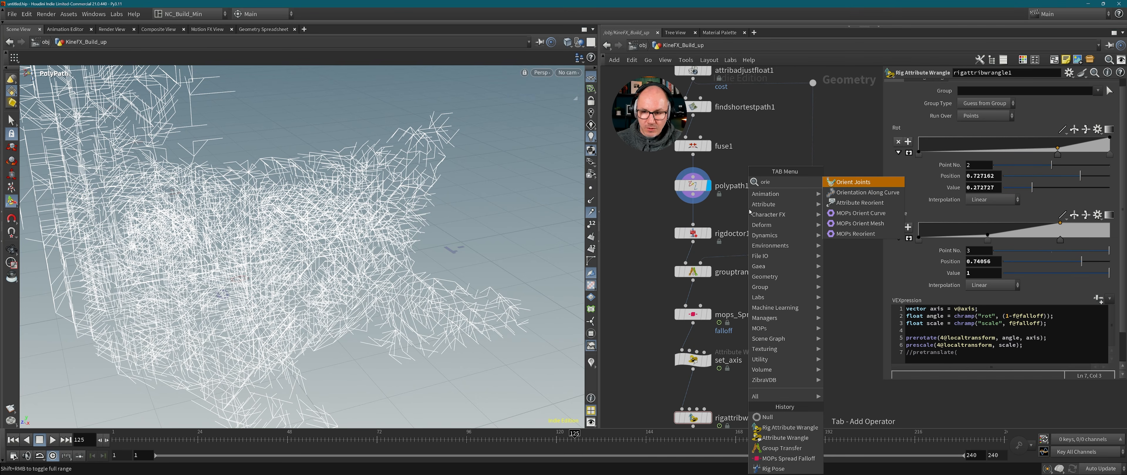
{"action": "left_click", "coordinate": [873, 193]}
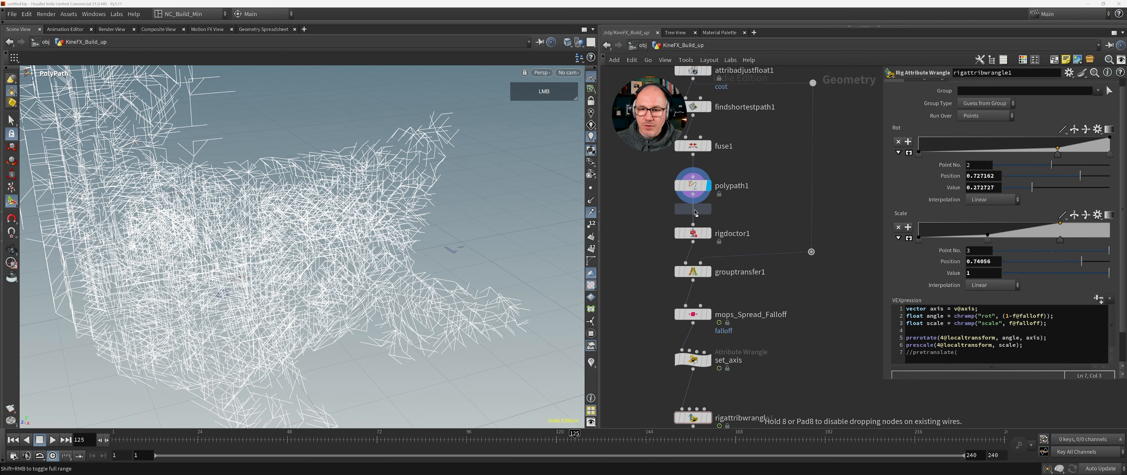
{"action": "left_click", "coordinate": [693, 212]}
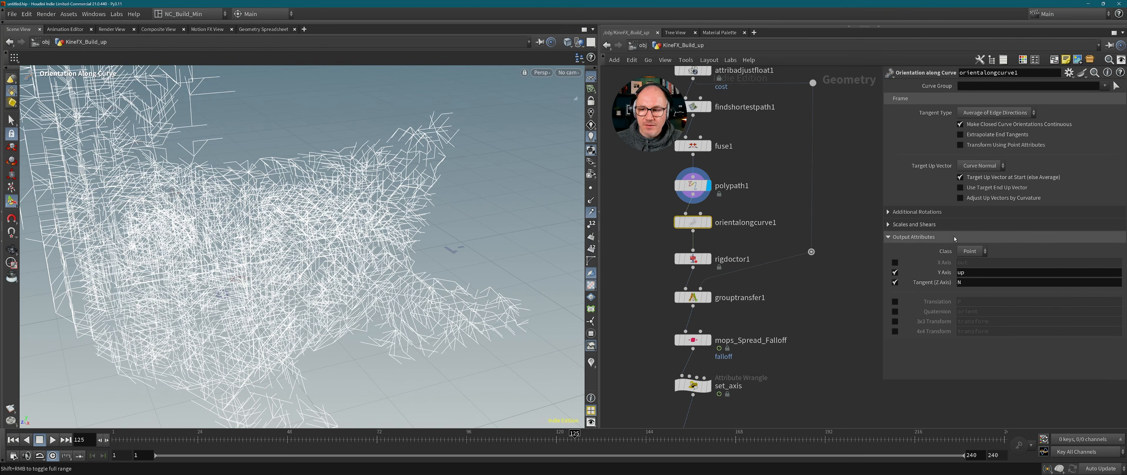
Display orientalongcurve1 and show point normals in the viewport to examine the curve orientations.
{"action": "middle_click", "coordinate": [696, 225]}
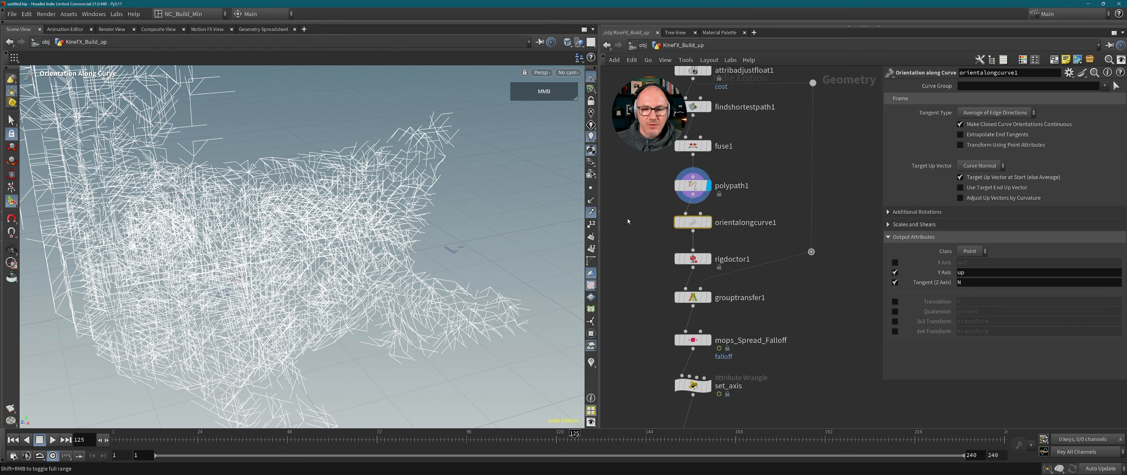
{"action": "left_click", "coordinate": [709, 224]}
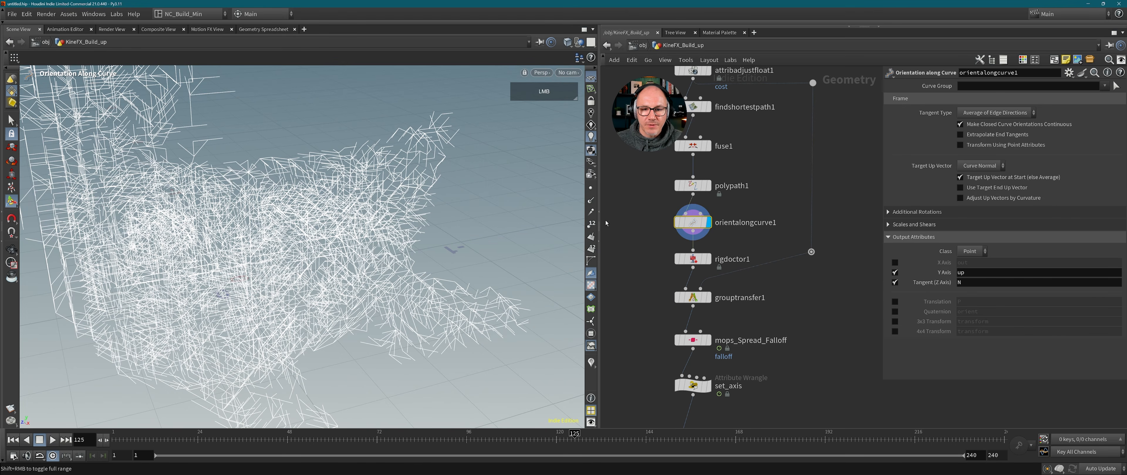
{"action": "left_click", "coordinate": [591, 201]}
{"action": "left_click", "coordinate": [591, 201]}
{"action": "left_click", "coordinate": [591, 201]}
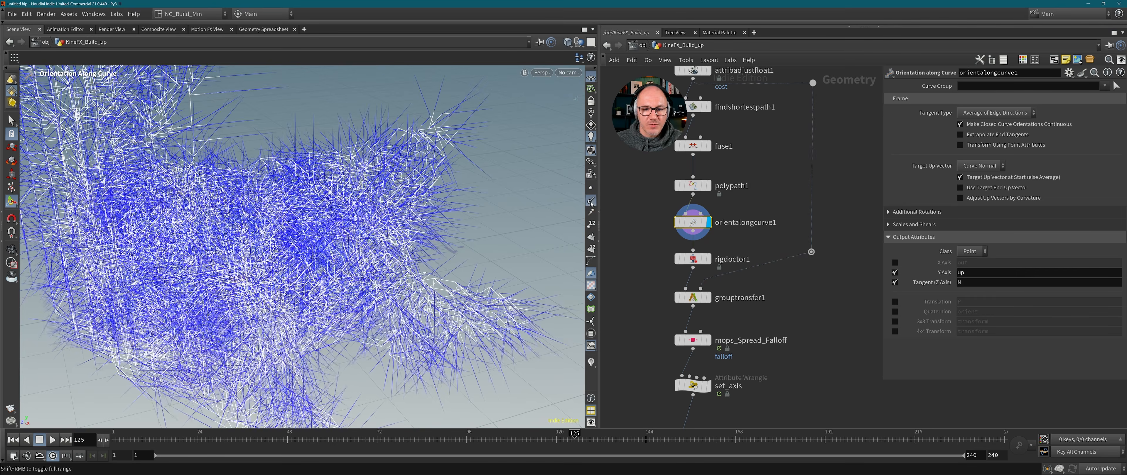
{"action": "left_click_drag", "start_coordinate": [354, 209], "coordinate": [302, 284], "text": "alt"}
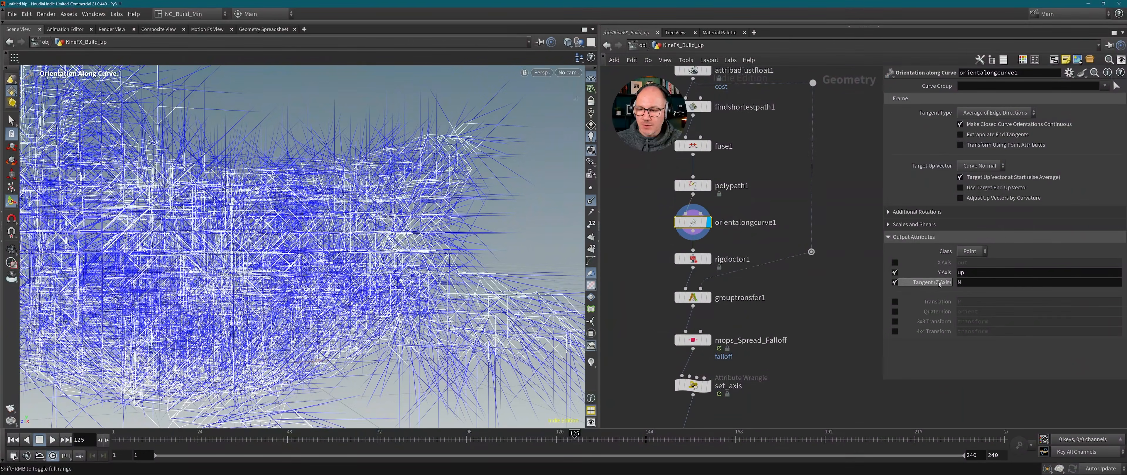
Turn off the Y Axis output attribute of orientalongcurve1, keeping only the tangent output as N, and hide the point normals.
{"action": "left_click", "coordinate": [894, 272]}
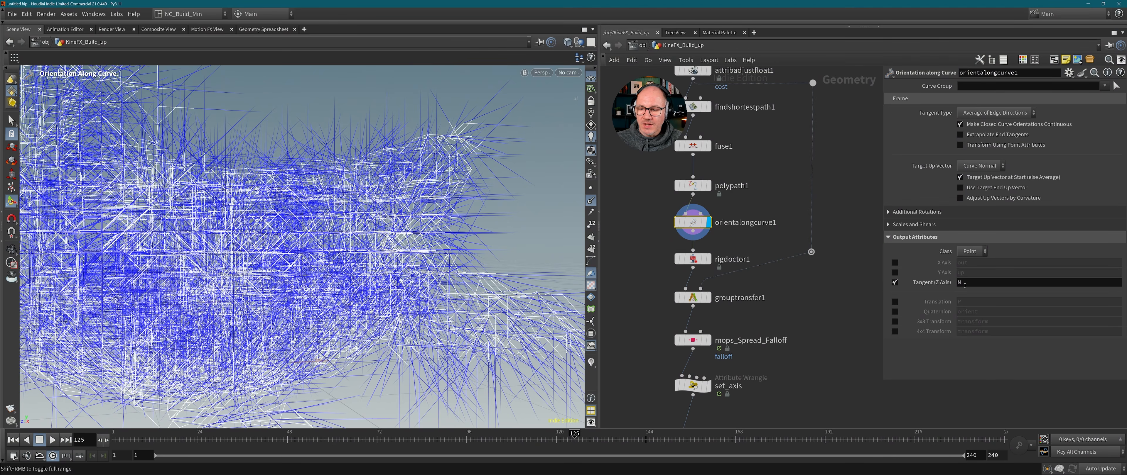
{"action": "middle_click_drag", "start_coordinate": [612, 246], "coordinate": [618, 210]}
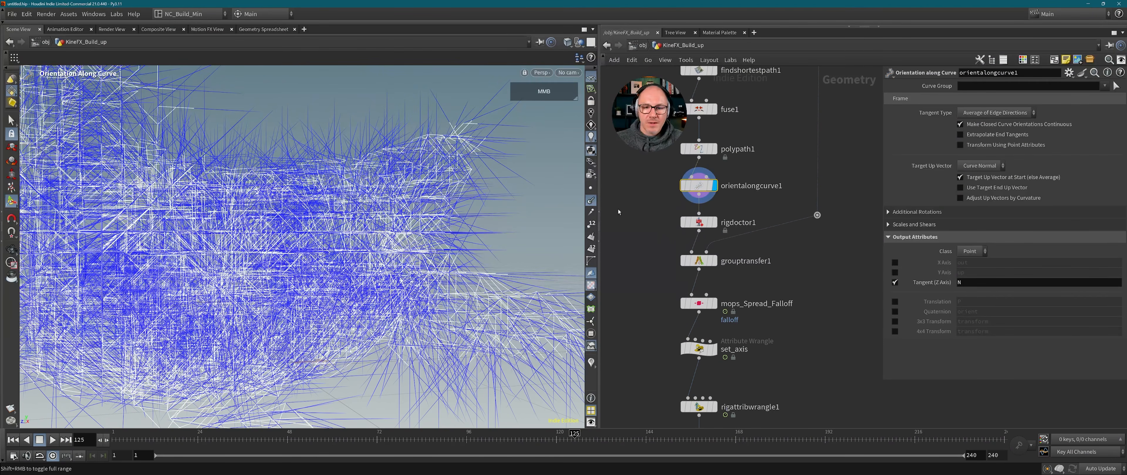
{"action": "left_click", "coordinate": [593, 201]}
Open the parameters of rigattribwrangle1 and uncomment the pretranslate line of its VEXpression.
{"action": "middle_click_drag", "start_coordinate": [806, 351], "coordinate": [806, 248]}
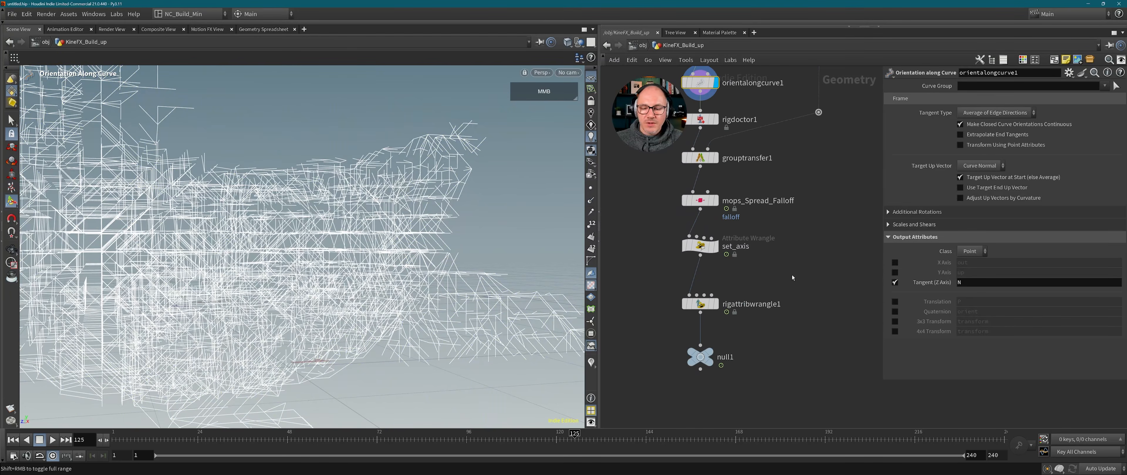
{"action": "left_click", "coordinate": [700, 304]}
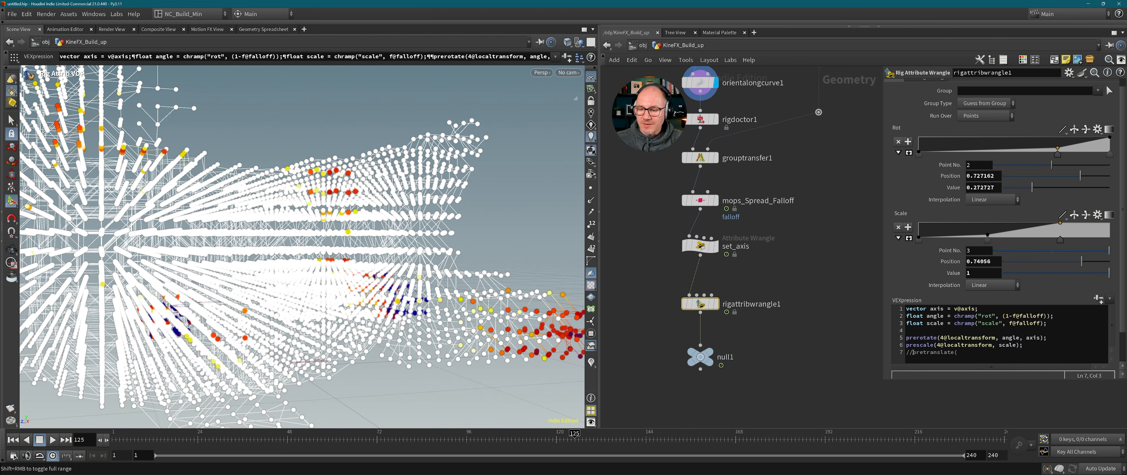
{"action": "key", "text": "BackSpace"}
{"action": "key", "text": "BackSpace"}
Complete the last VEXpression line as pretranslate(4@localtransform, translate);, reusing the 4@localtransform argument from the prescale line.
{"action": "key", "text": "Right"}
{"action": "key", "text": "Right"}
{"action": "key", "text": "Right"}
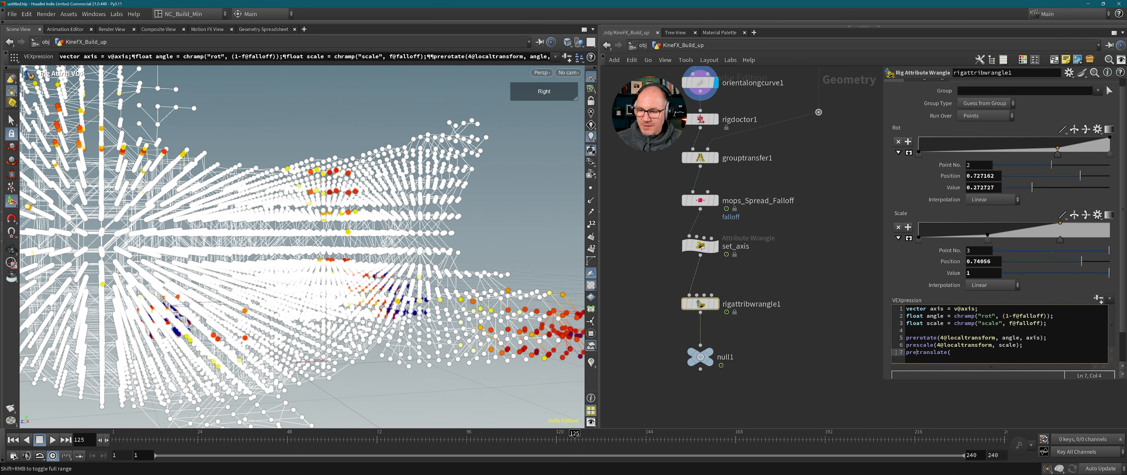
{"action": "key", "text": "Right"}
{"action": "key", "text": "Right"}
{"action": "key", "text": "Right"}
{"action": "key", "text": "Right"}
{"action": "key", "text": "Right"}
{"action": "key", "text": "Right"}
{"action": "key", "text": "Right"}
{"action": "key", "text": "Right"}
{"action": "key", "text": "Right"}
{"action": "key", "text": "Right"}
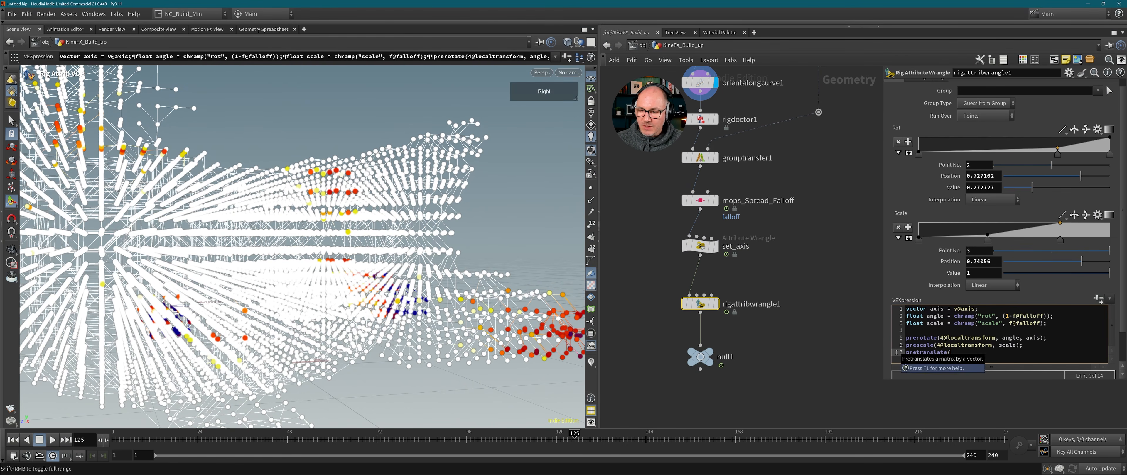
{"action": "left_click_drag", "start_coordinate": [938, 345], "coordinate": [992, 346]}
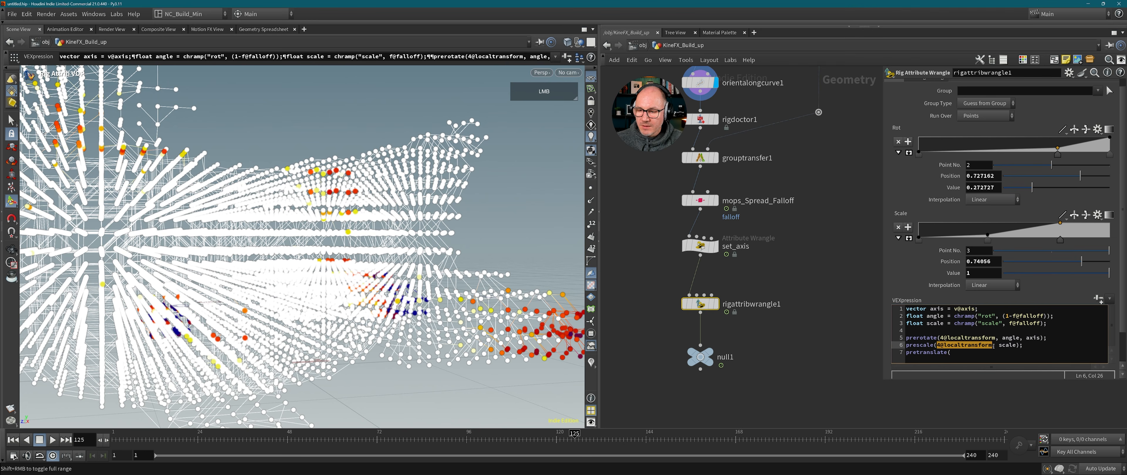
{"action": "key", "text": "ctrl+c"}
{"action": "left_click", "coordinate": [988, 355]}
{"action": "key", "text": "ctrl+v"}
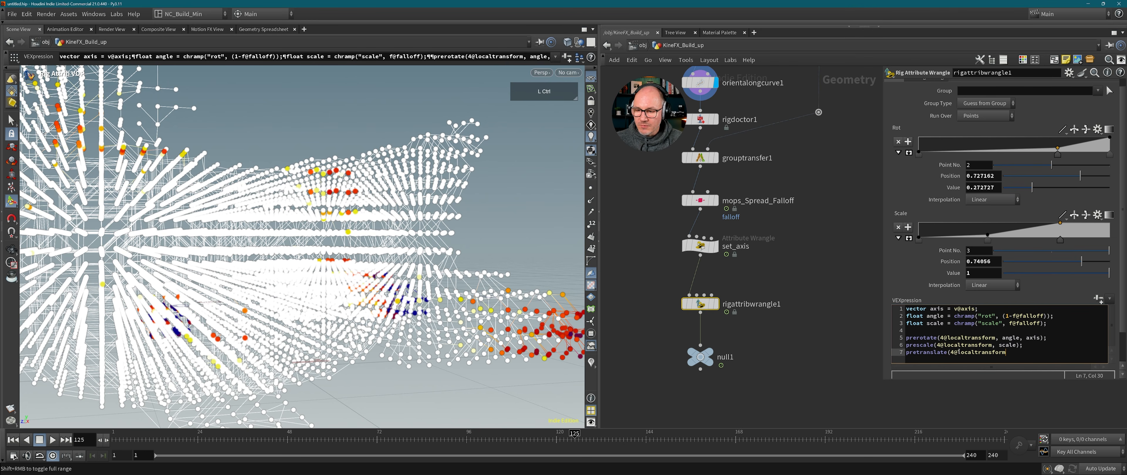
{"action": "type", "text": ", "}
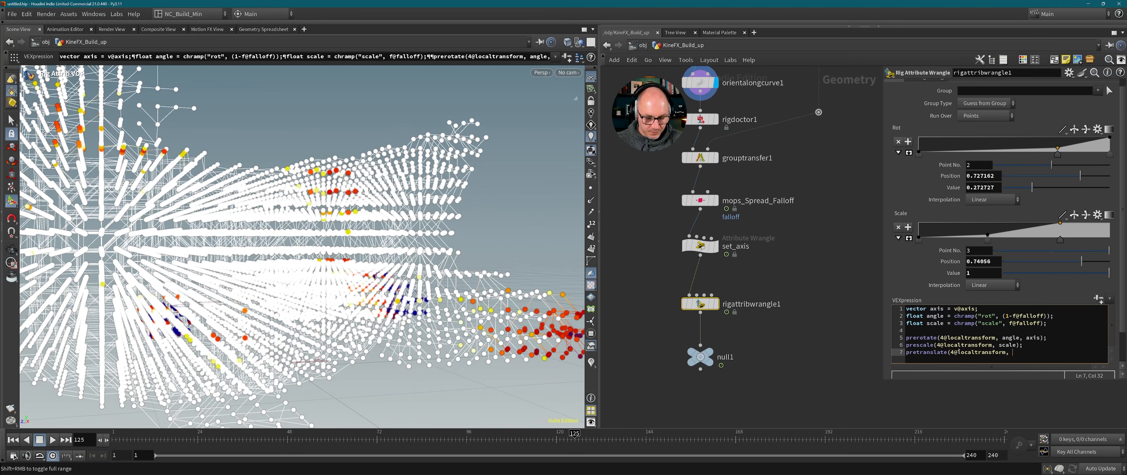
{"action": "type", "text": "translate"}
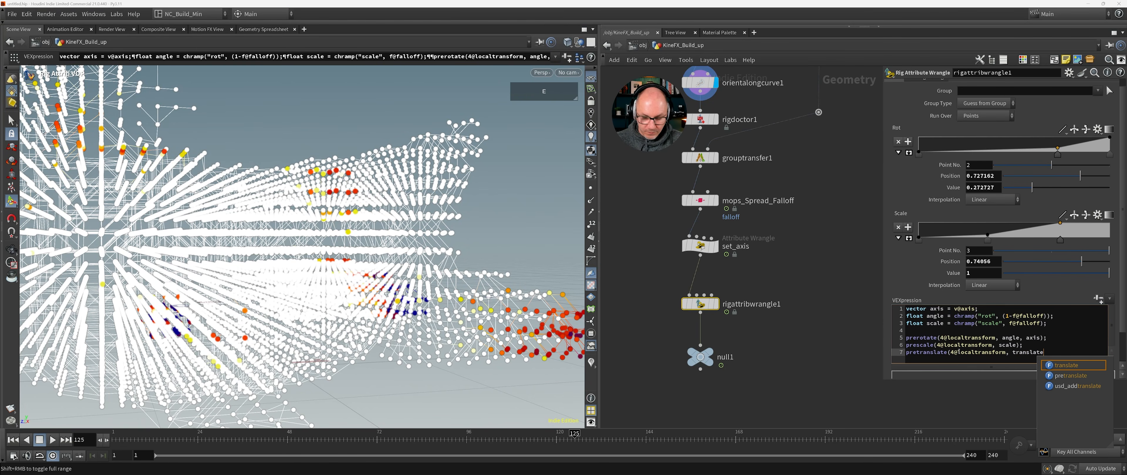
{"action": "type", "text": ");"}
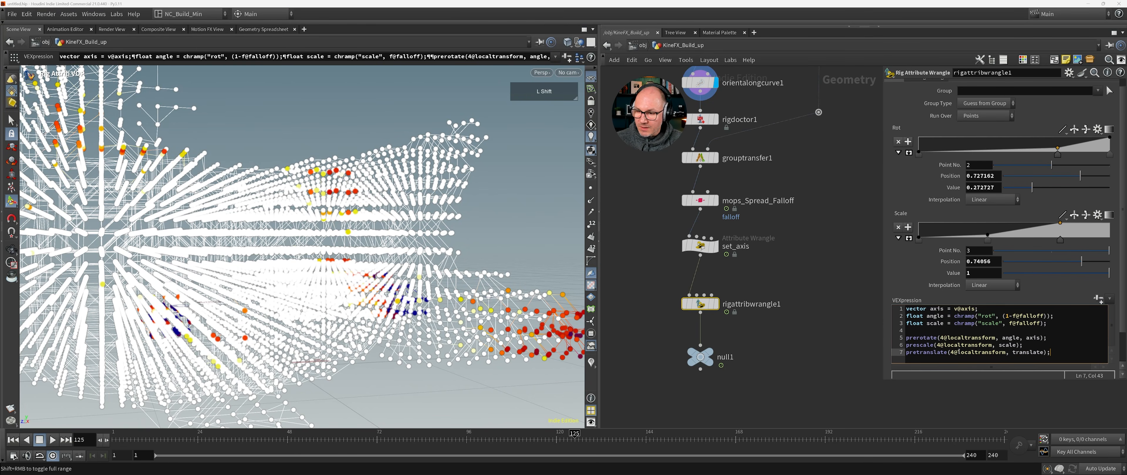
Add a line below the scale declaration that begins vector translate = @N *.
{"action": "left_click", "coordinate": [1054, 325]}
{"action": "key", "text": "Return"}
{"action": "type", "text": "vec"}
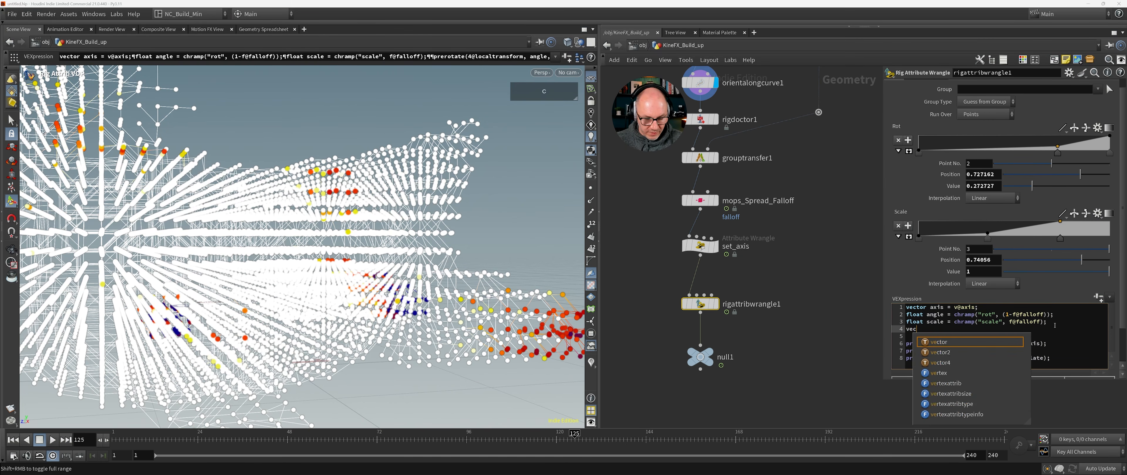
{"action": "type", "text": "tor translate ="}
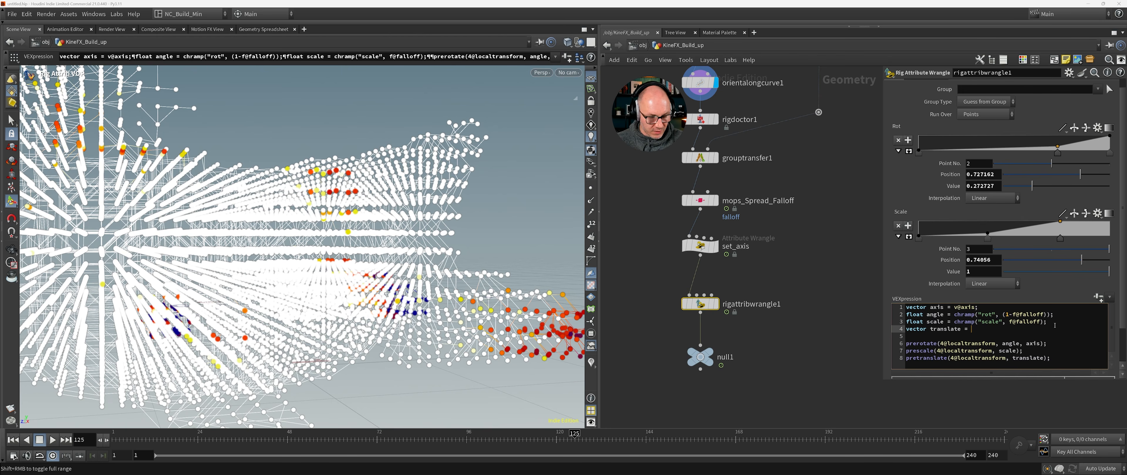
{"action": "type", "text": "@N *"}
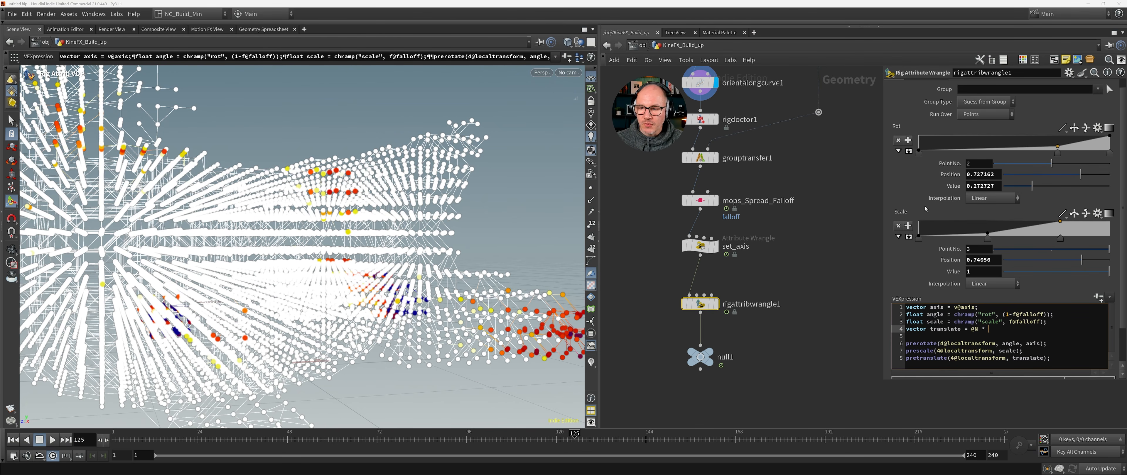
Continue the translate declaration with chramp("translate_amount", (1-f@falloff)), reusing the inverted falloff term from the angle line.
{"action": "type", "text": "chr"}
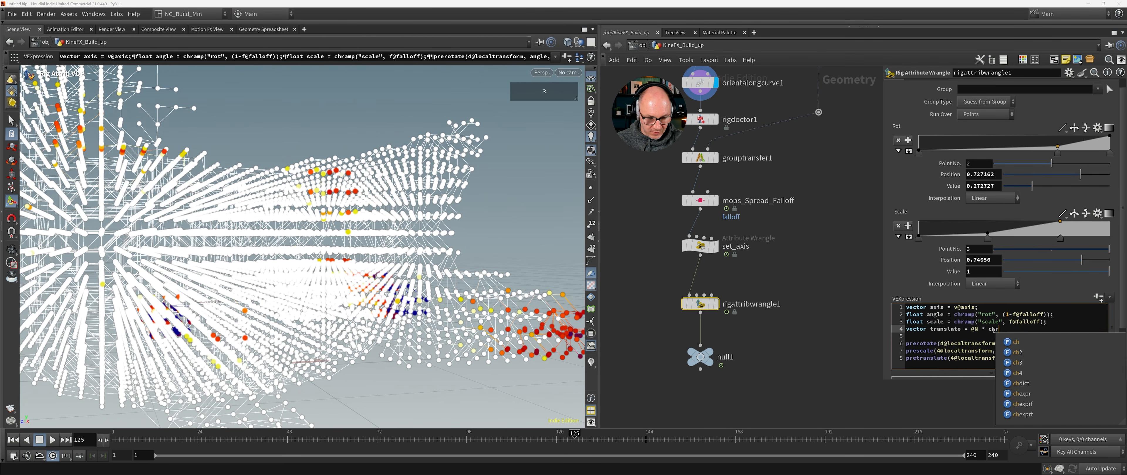
{"action": "type", "text": "amp(\"tr"}
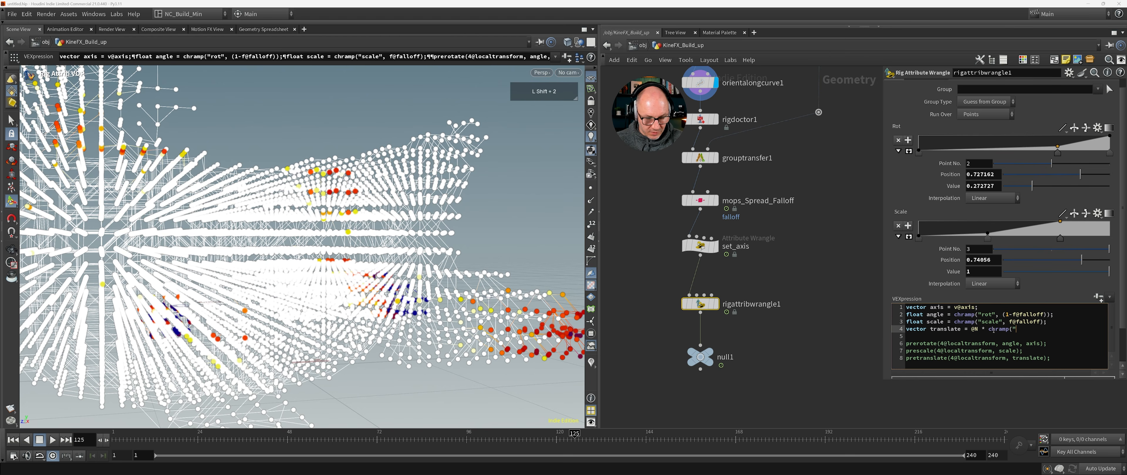
{"action": "type", "text": "ansla"}
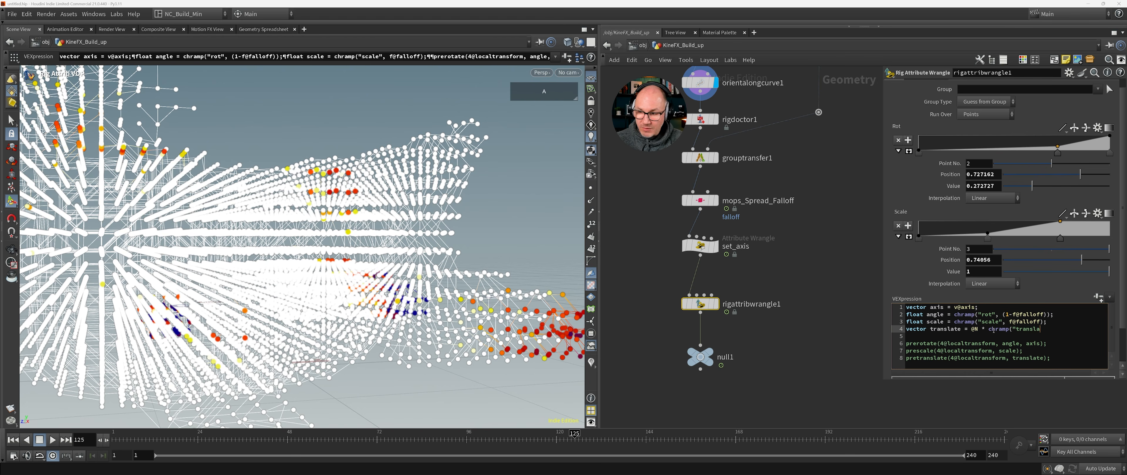
{"action": "type", "text": "te"}
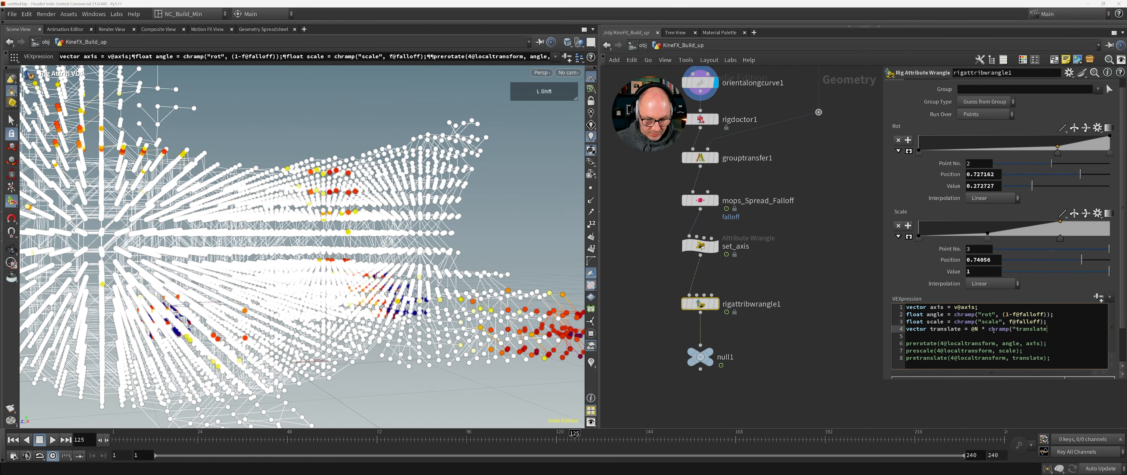
{"action": "type", "text": "_amount"}
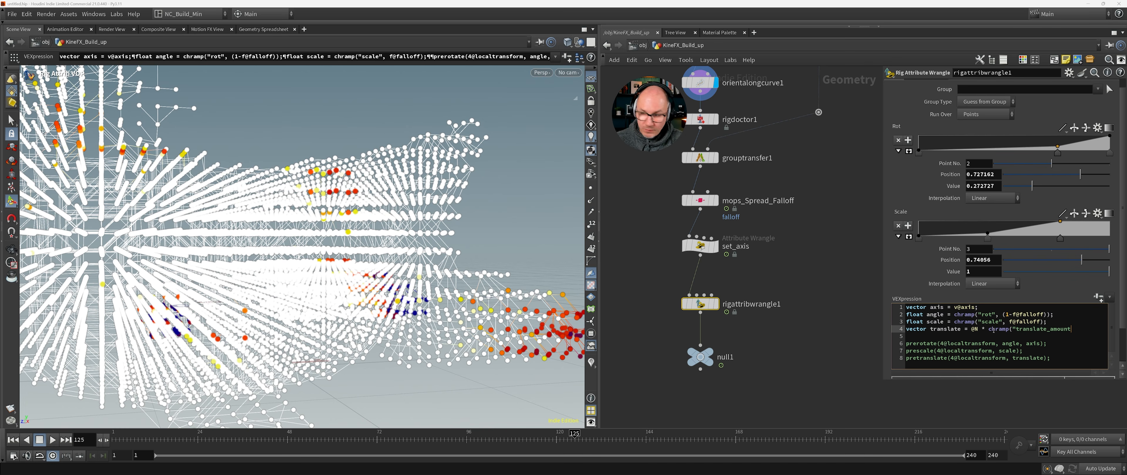
{"action": "type", "text": "\""}
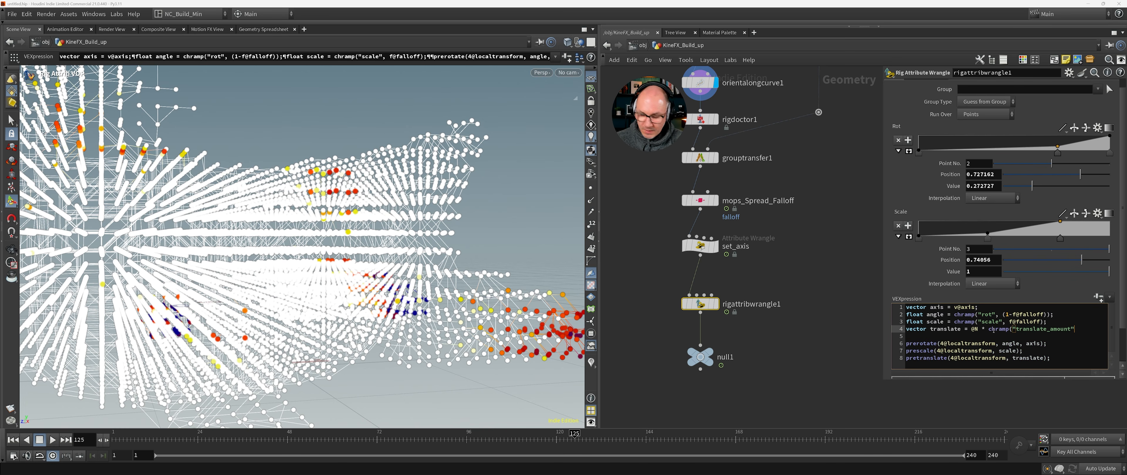
{"action": "type", "text": ","}
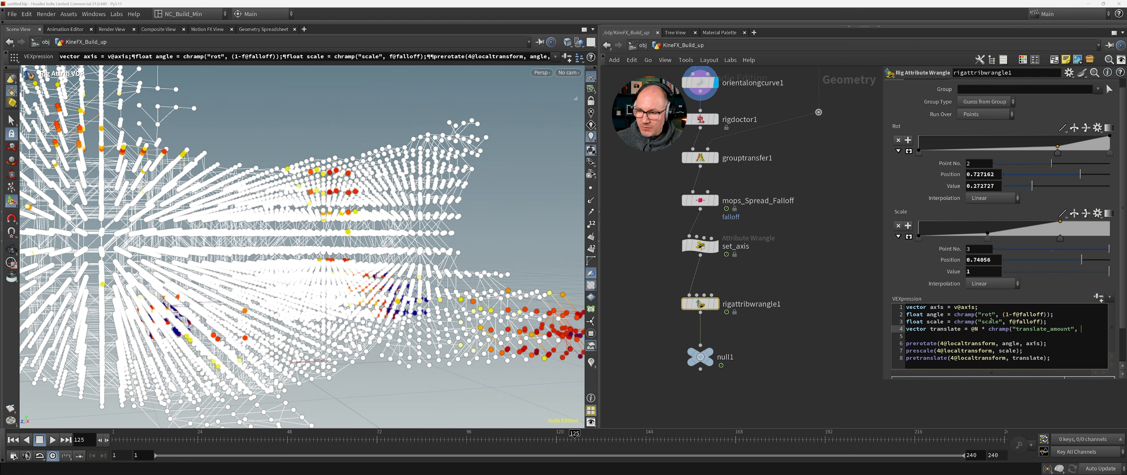
{"action": "left_click_drag", "start_coordinate": [1003, 314], "coordinate": [1045, 315]}
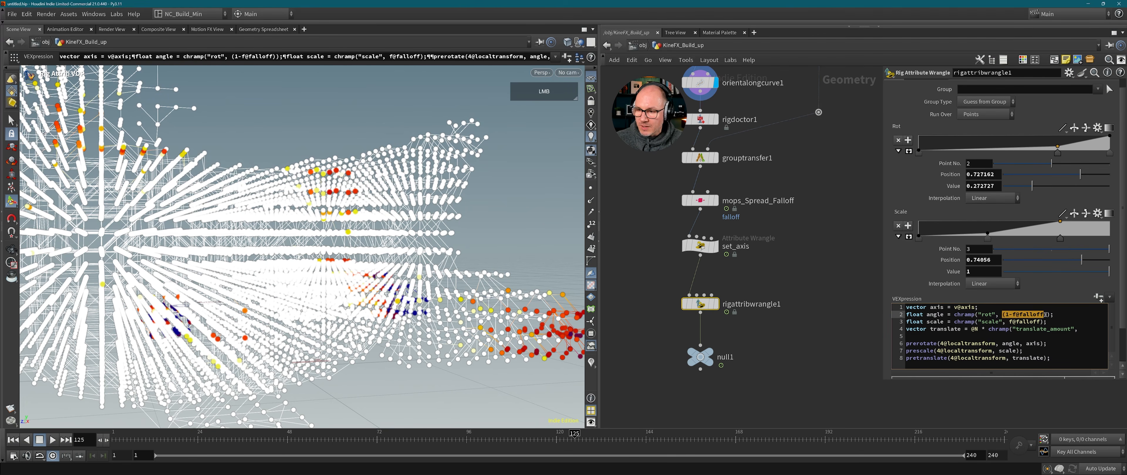
{"action": "key", "text": "ctrl+c"}
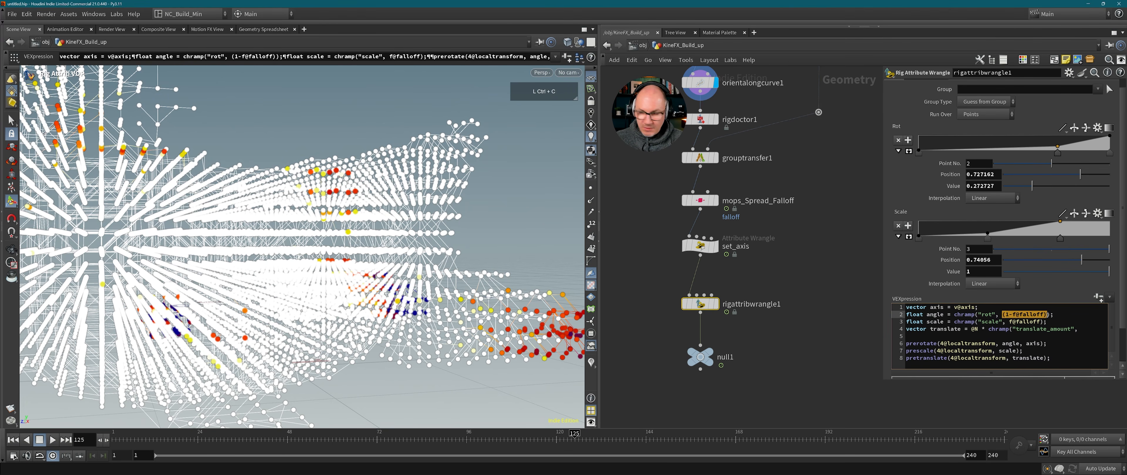
{"action": "left_click", "coordinate": [1082, 331]}
{"action": "key", "text": "ctrl+v"}
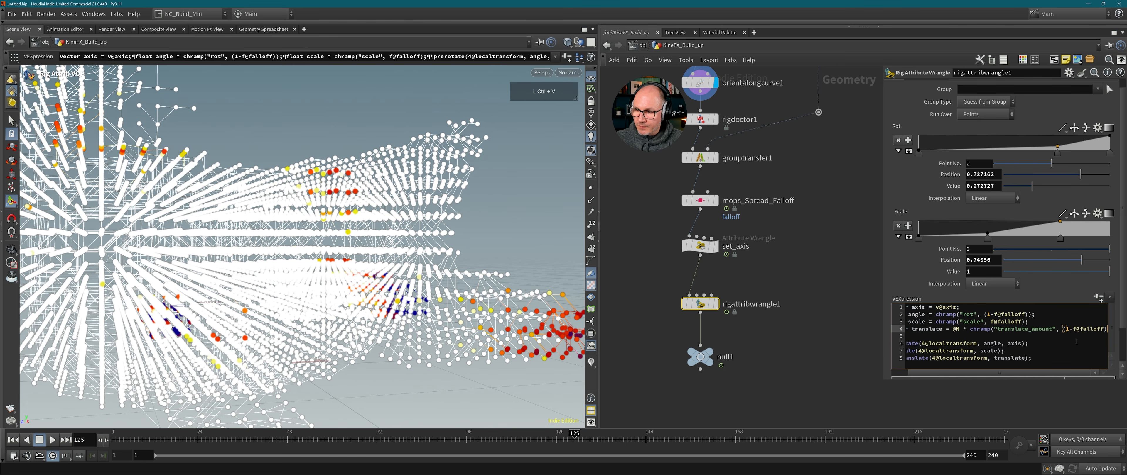
{"action": "type", "text": "),"}
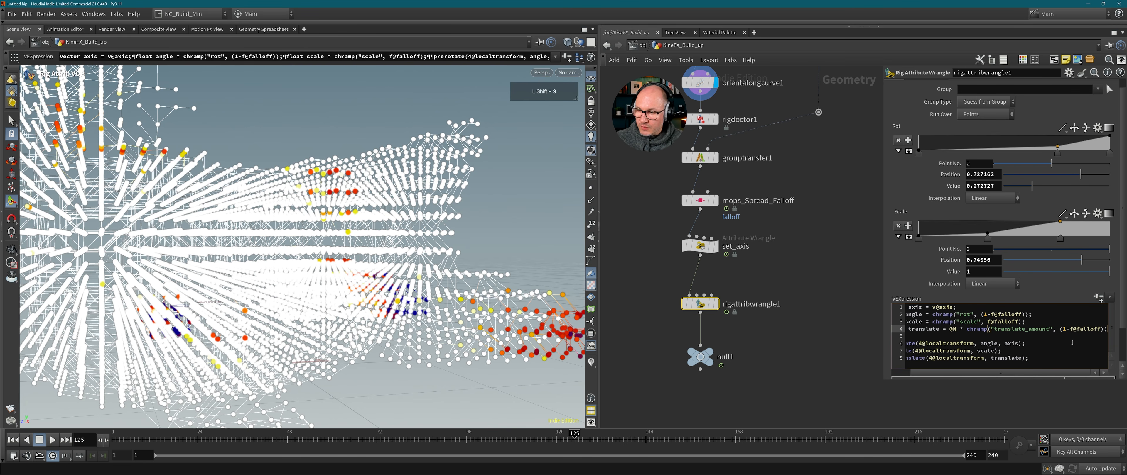
{"action": "key", "text": "BackSpace"}
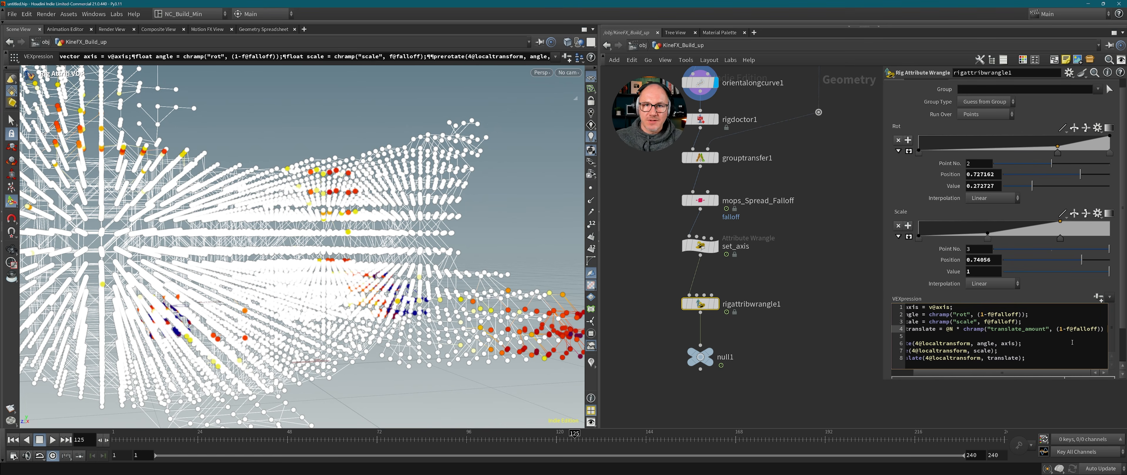
Multiply the translate ramp by chf("translate_scale") and end the declaration with a semicolon.
{"action": "type", "text": "*"}
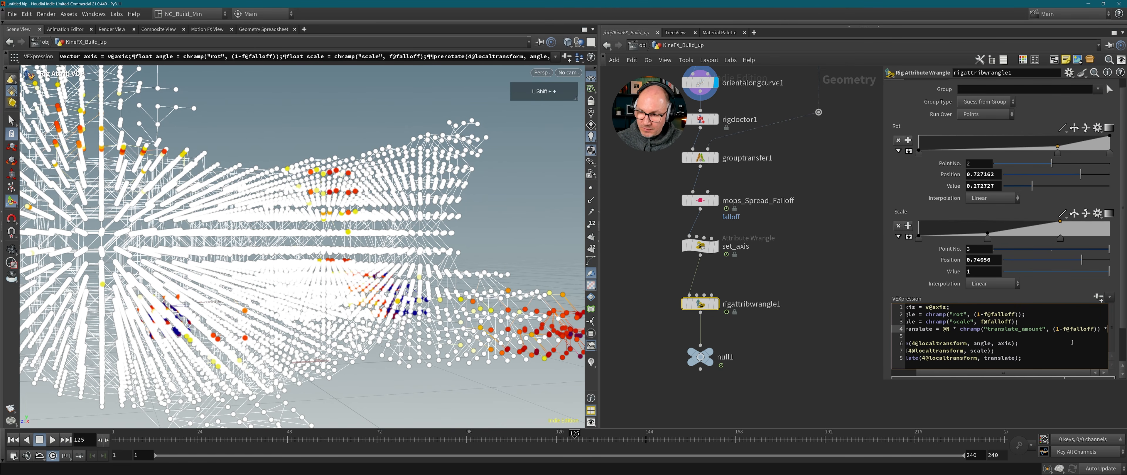
{"action": "type", "text": " chf("}
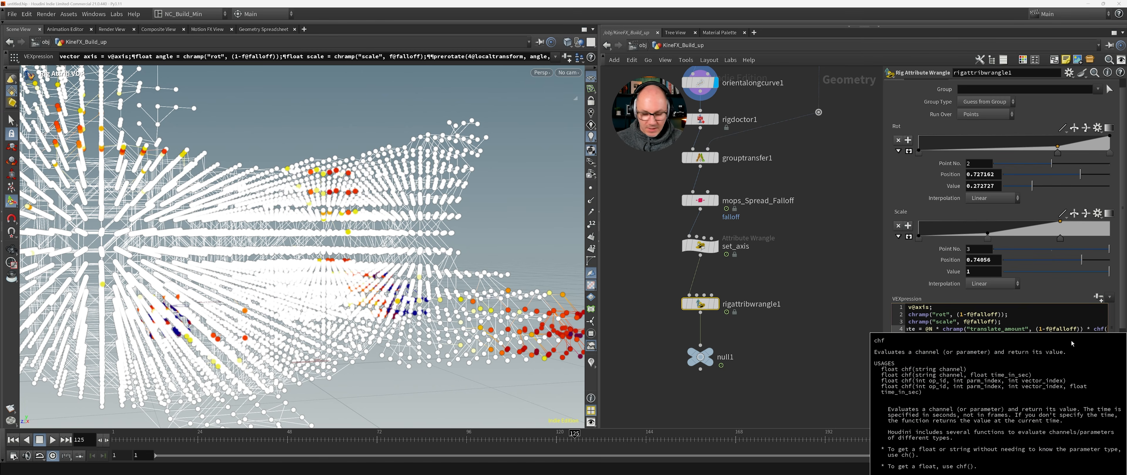
{"action": "type", "text": "\""}
{"action": "key", "text": "BackSpace"}
{"action": "key", "text": "BackSpace"}
{"action": "key", "text": "BackSpace"}
{"action": "key", "text": "BackSpace"}
{"action": "key", "text": "BackSpace"}
{"action": "key", "text": "BackSpace"}
{"action": "key", "text": "BackSpace"}
{"action": "key", "text": "BackSpace"}
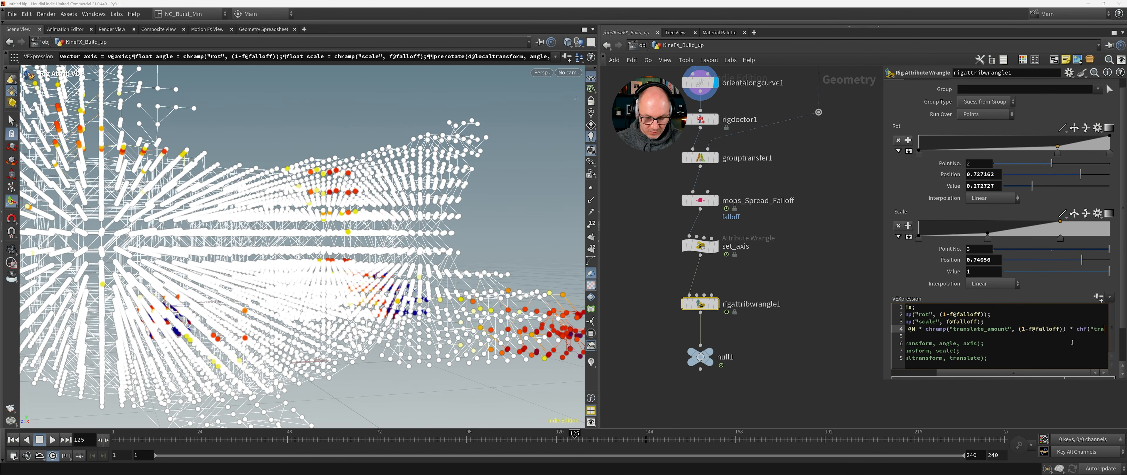
{"action": "type", "text": "nslate"}
{"action": "type", "text": "_"}
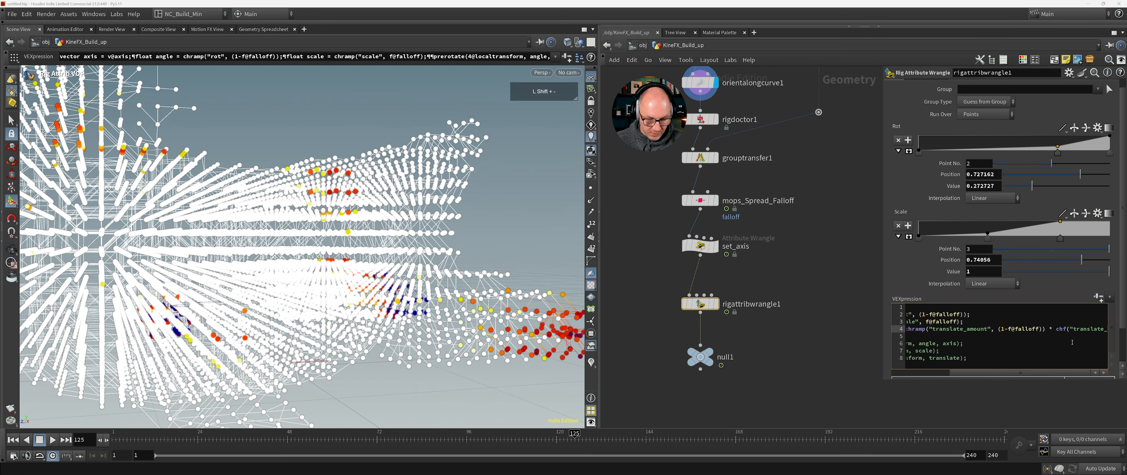
{"action": "type", "text": "scale\")"}
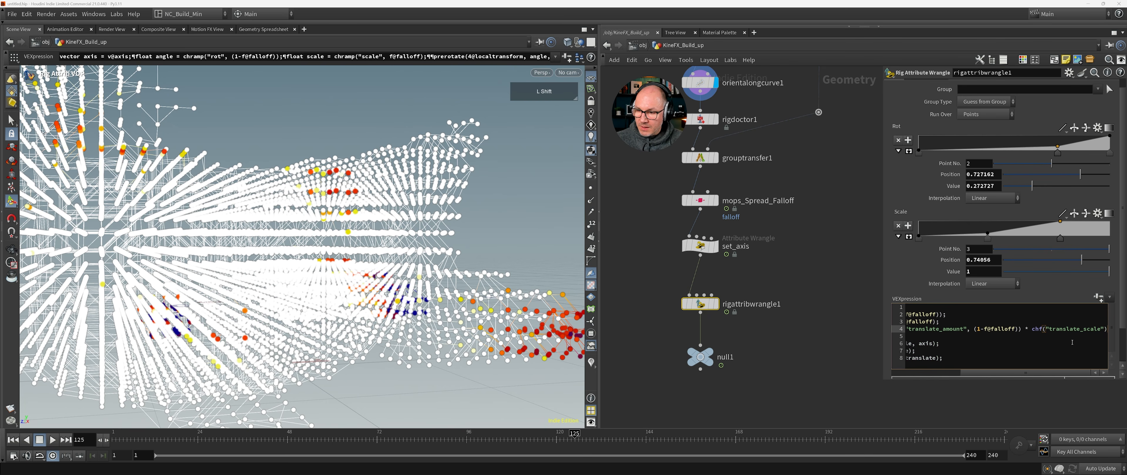
{"action": "type", "text": ";"}
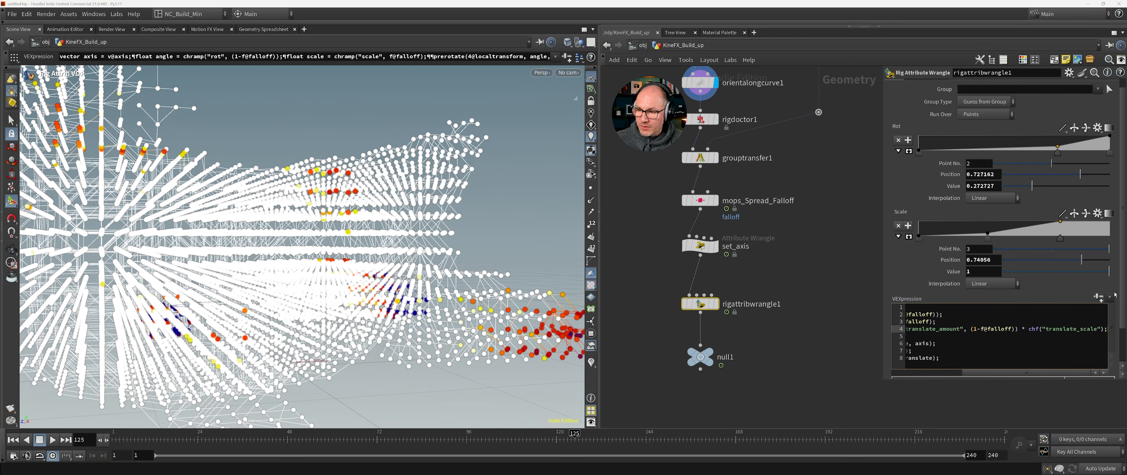
Create the spare parameters for the new channels in rigattribwrangle1 and set Translate Scale to 0.788.
{"action": "left_click", "coordinate": [1099, 297]}
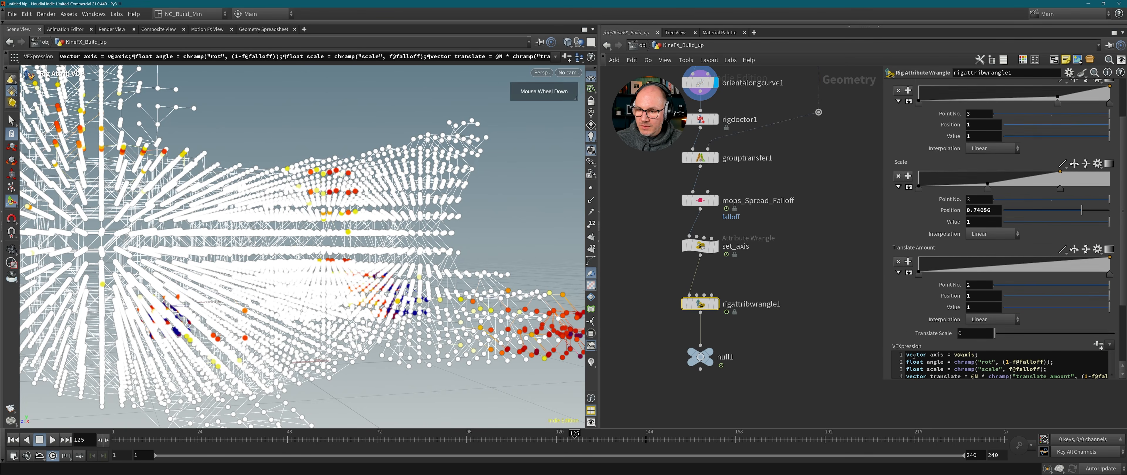
{"action": "scroll", "coordinate": [983, 327], "scroll_direction": "down", "scroll_amount": 2}
{"action": "left_click_drag", "start_coordinate": [999, 328], "coordinate": [1091, 324]}
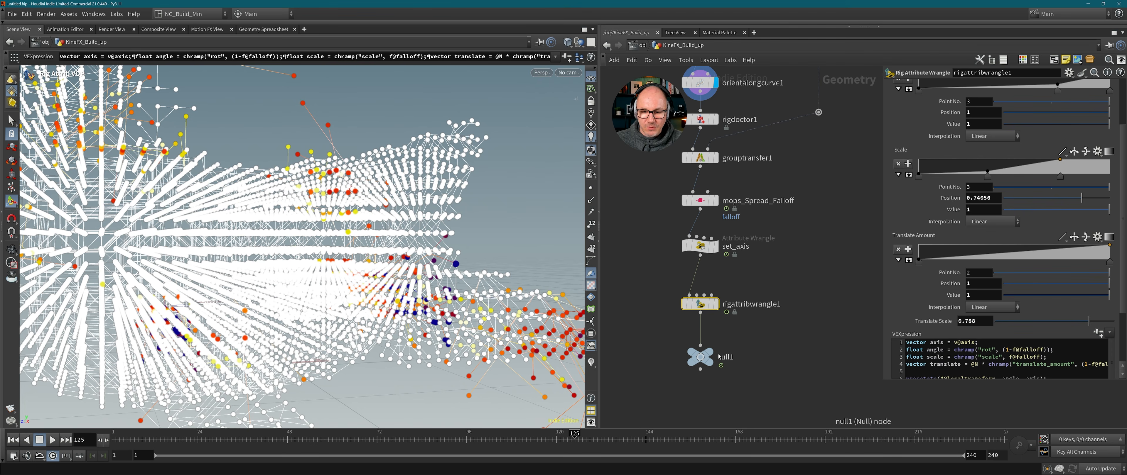
Display null1 and frame the whole rig in the viewport to examine the translated curves.
{"action": "left_click", "coordinate": [710, 352]}
{"action": "left_click", "coordinate": [701, 357]}
{"action": "right_click_drag", "start_coordinate": [280, 322], "coordinate": [230, 278], "text": "alt"}
{"action": "middle_click_drag", "start_coordinate": [230, 278], "coordinate": [252, 303], "text": "alt"}
{"action": "left_click_drag", "start_coordinate": [252, 303], "coordinate": [317, 304], "text": "alt"}
{"action": "middle_click_drag", "start_coordinate": [316, 303], "coordinate": [324, 329], "text": "alt"}
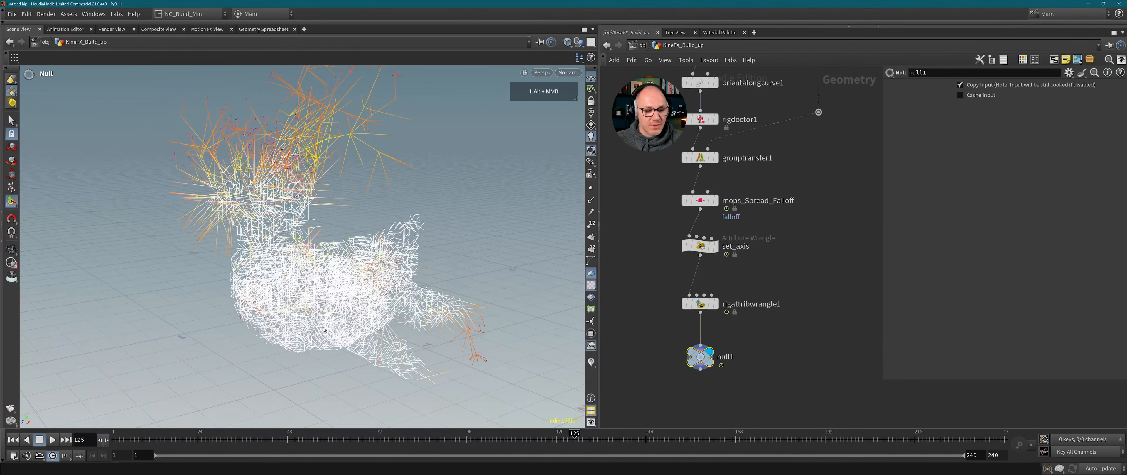
Play the animation from the first frame to examine how the translated curves settle into the rig.
{"action": "left_click", "coordinate": [13, 440]}
{"action": "left_click", "coordinate": [53, 440]}
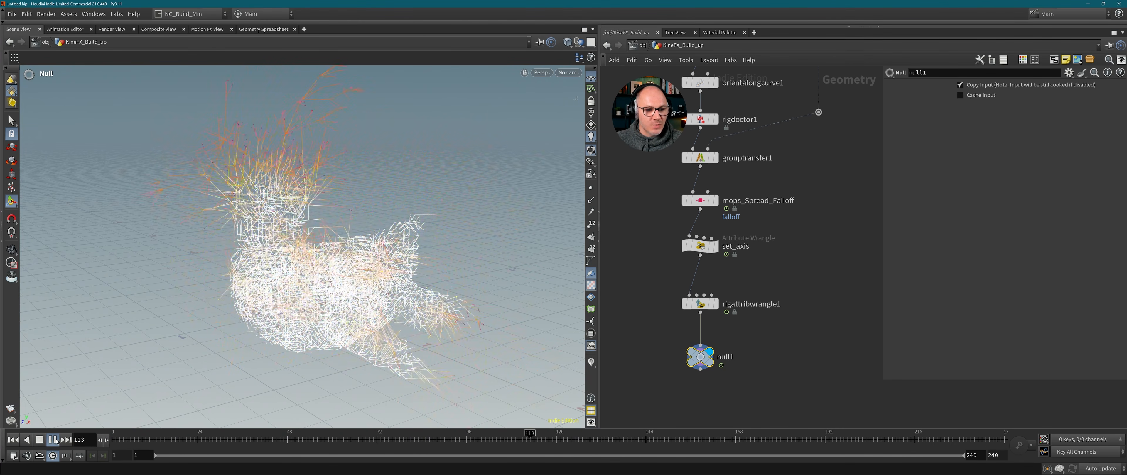
{"action": "left_click", "coordinate": [52, 440]}
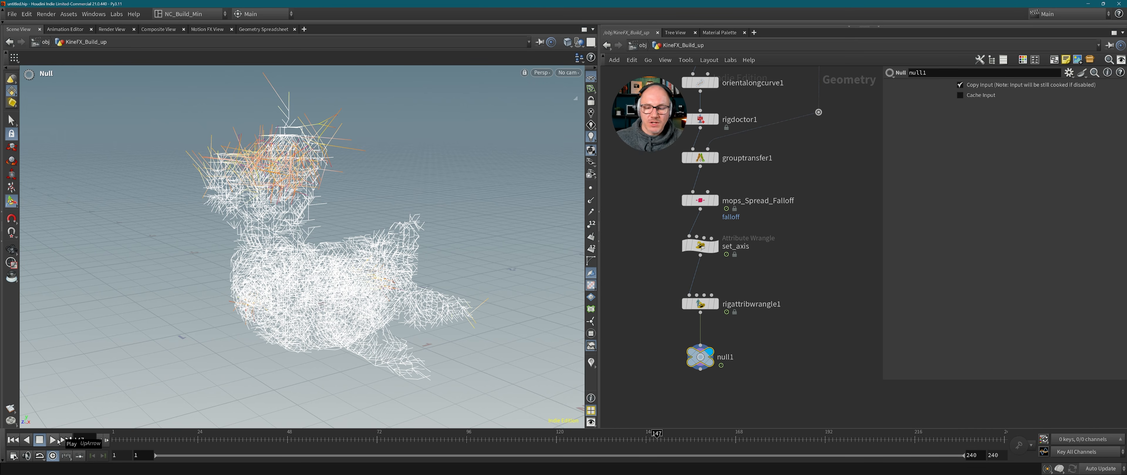
Reduce Translate Scale in rigattribwrangle1 to 0.048 and replay the curve animation on null1 from an early frame.
{"action": "left_click", "coordinate": [713, 303]}
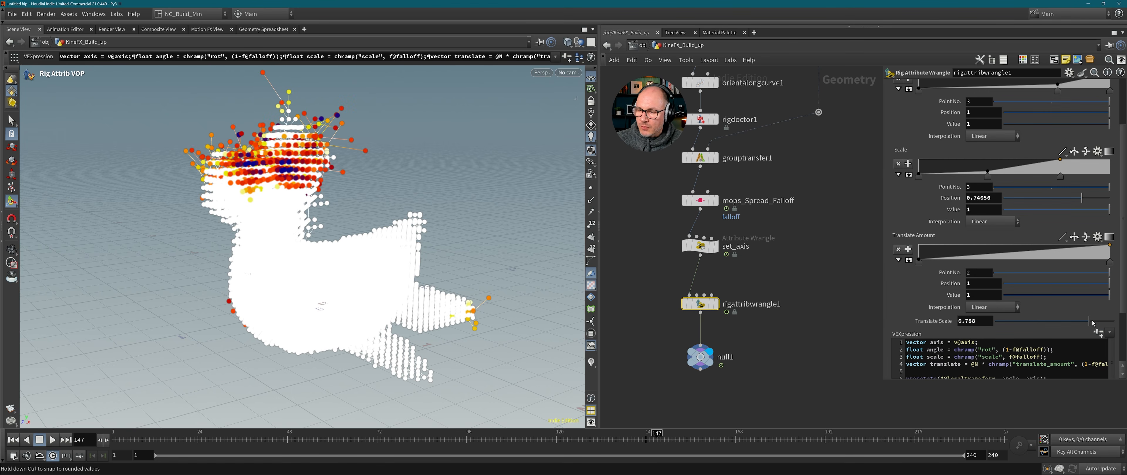
{"action": "left_click_drag", "start_coordinate": [1092, 324], "coordinate": [999, 324]}
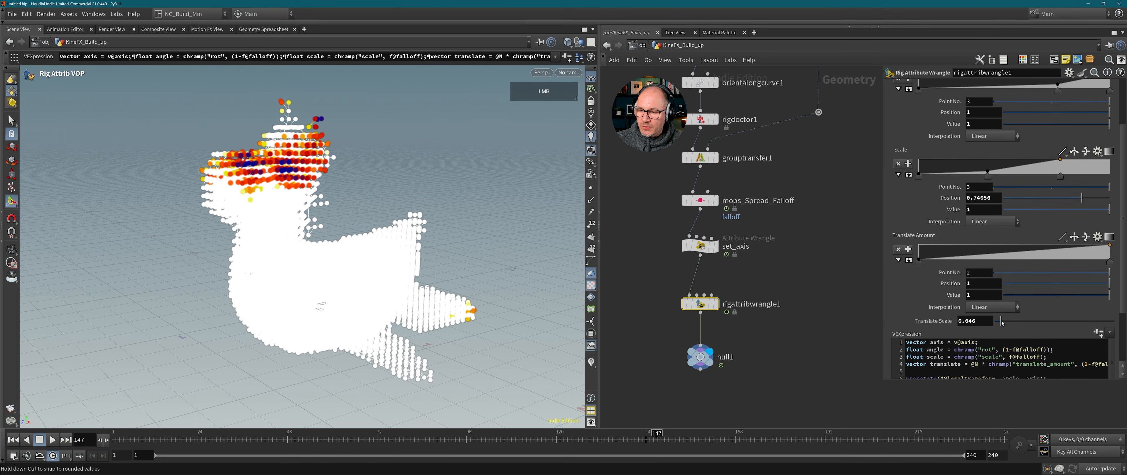
{"action": "left_click_drag", "start_coordinate": [296, 441], "coordinate": [137, 441]}
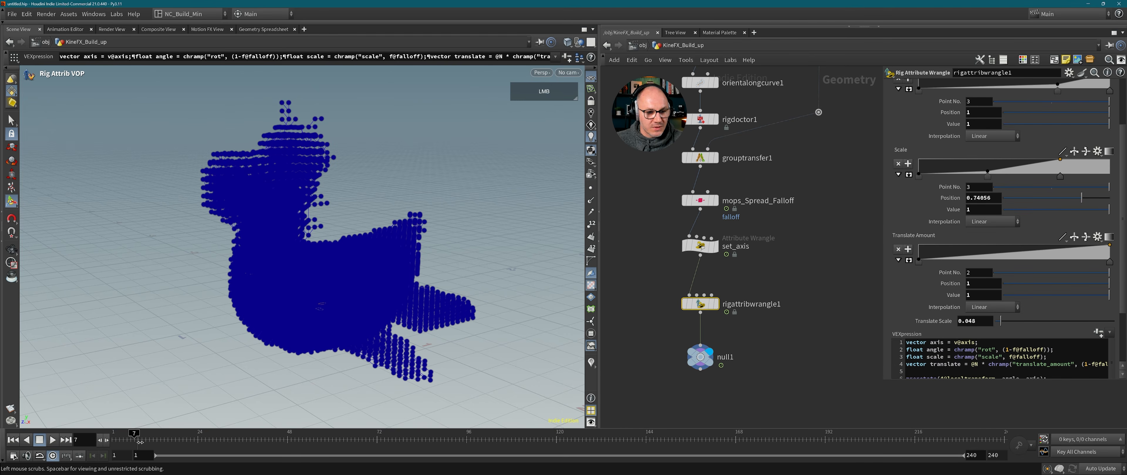
{"action": "left_click", "coordinate": [694, 363]}
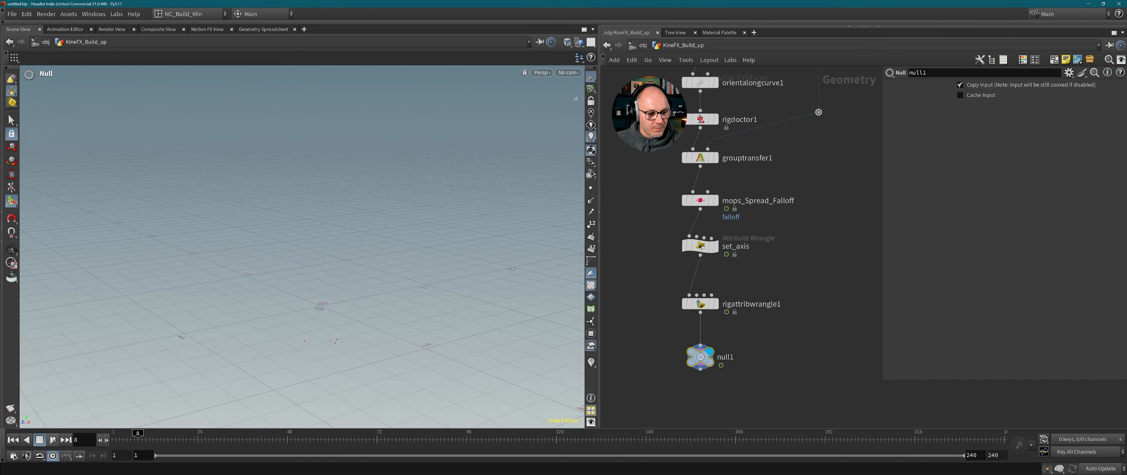
{"action": "left_click", "coordinate": [53, 439]}
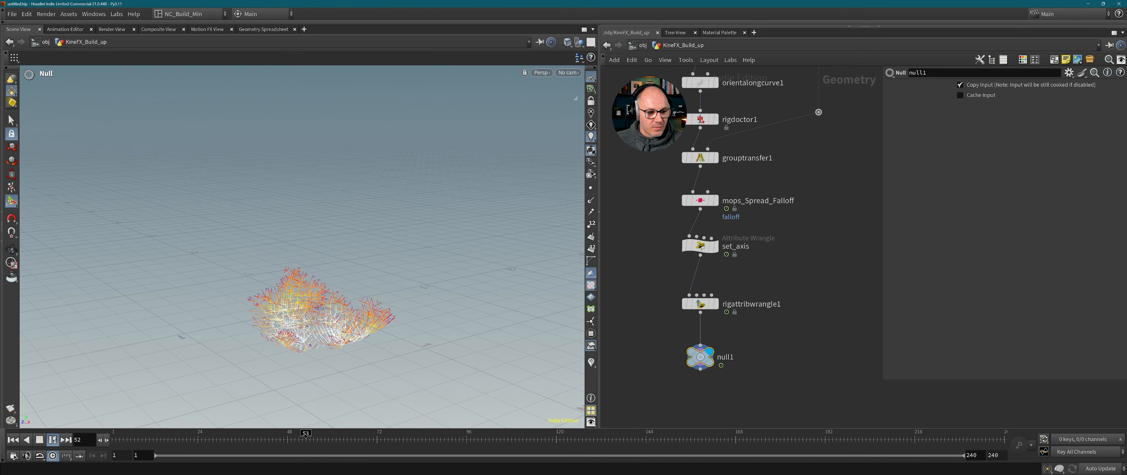
{"action": "left_click", "coordinate": [52, 439]}
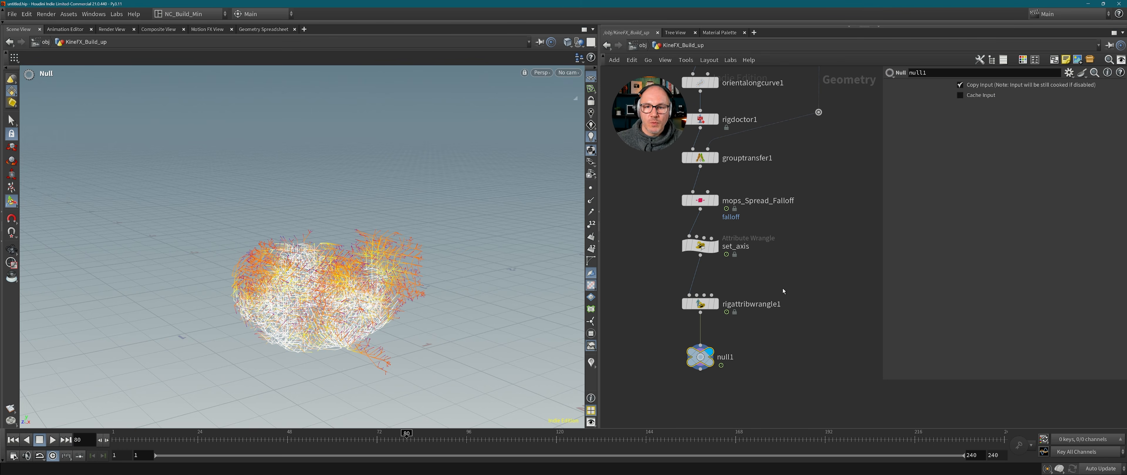
Rename null1 at the end of the network as OUT_RIG_ANIMATION.
{"action": "middle_click_drag", "start_coordinate": [796, 359], "coordinate": [812, 317]}
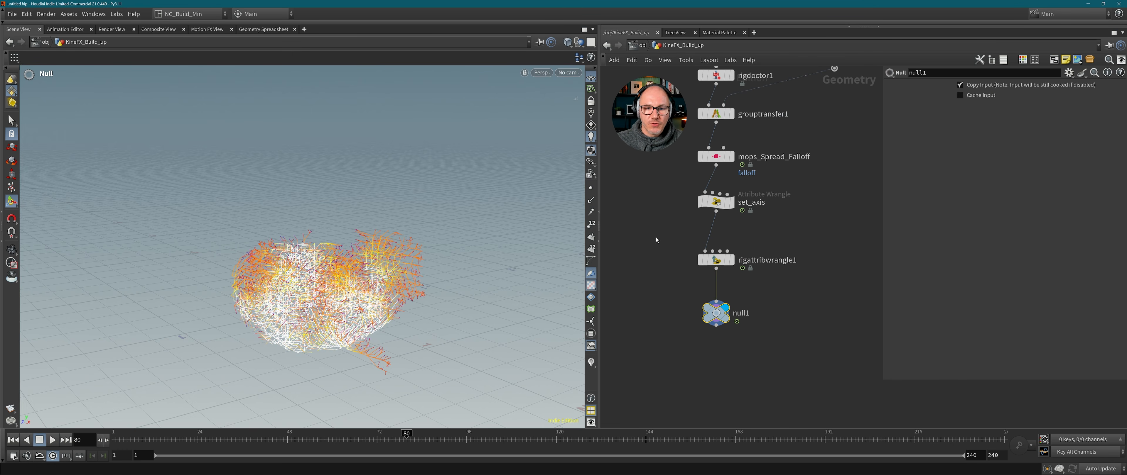
{"action": "middle_click_drag", "start_coordinate": [685, 353], "coordinate": [722, 334]}
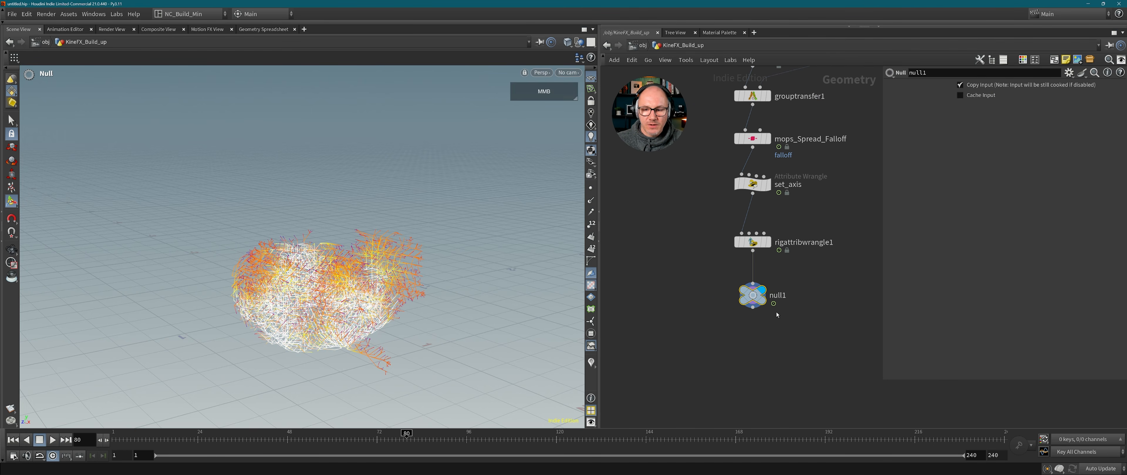
{"action": "double_click", "coordinate": [787, 296]}
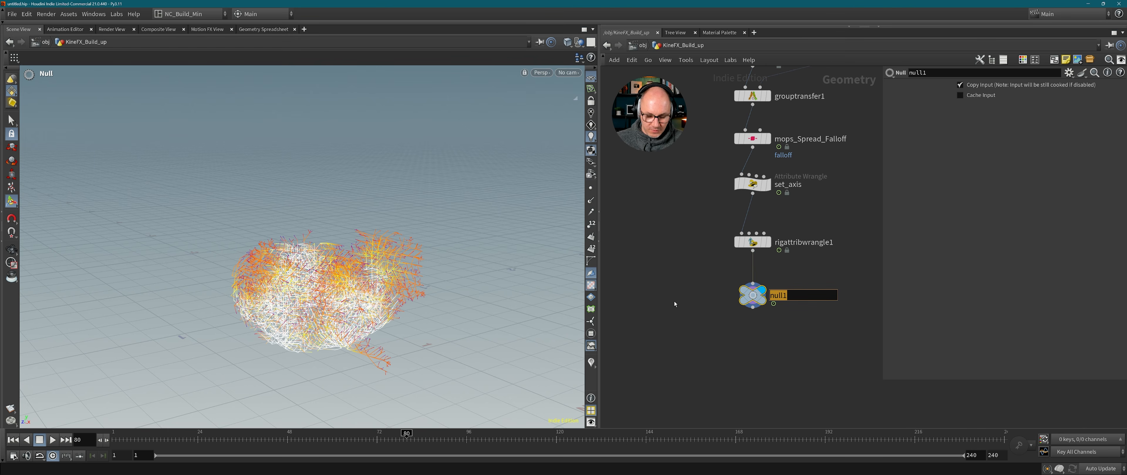
{"action": "type", "text": "OUT_"}
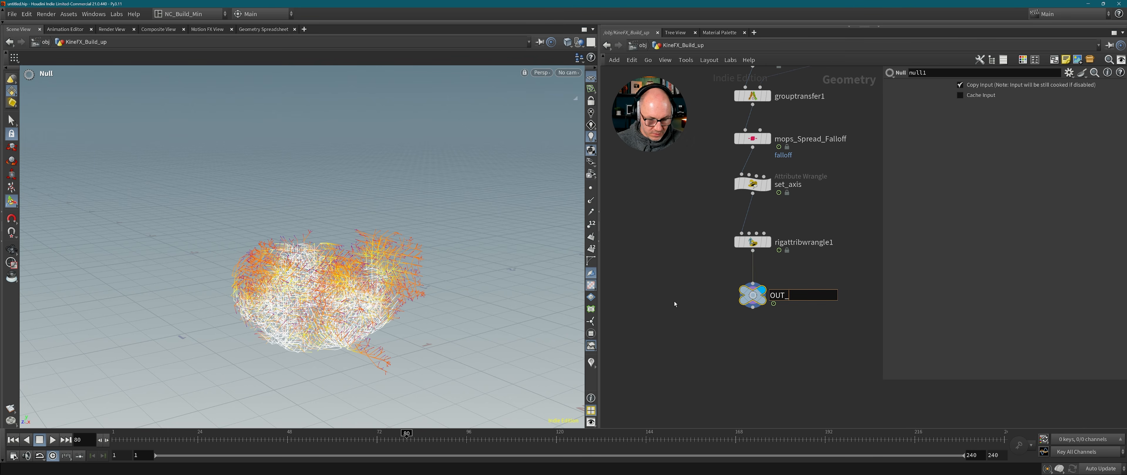
{"action": "type", "text": "ANIMA"}
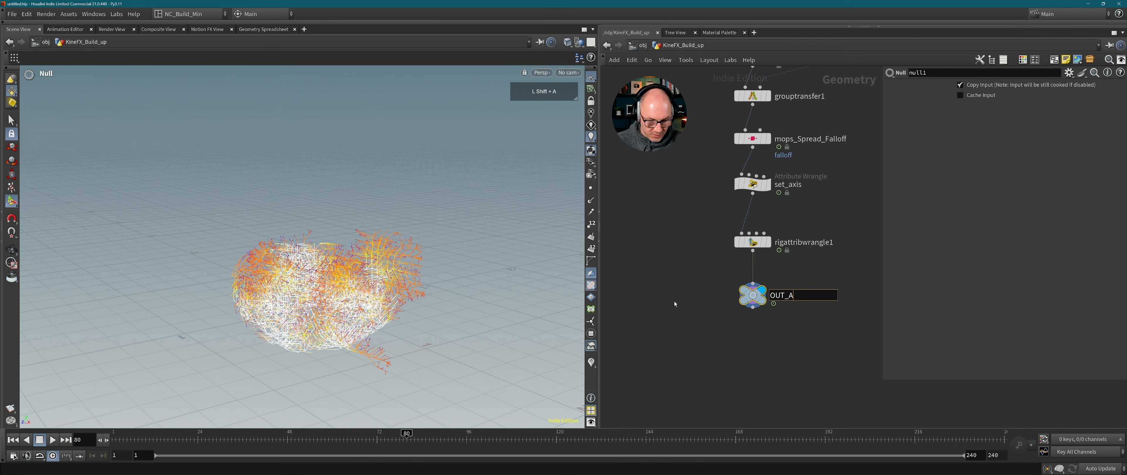
{"action": "key", "text": "BackSpace"}
{"action": "key", "text": "BackSpace"}
{"action": "key", "text": "BackSpace"}
{"action": "key", "text": "BackSpace"}
{"action": "key", "text": "BackSpace"}
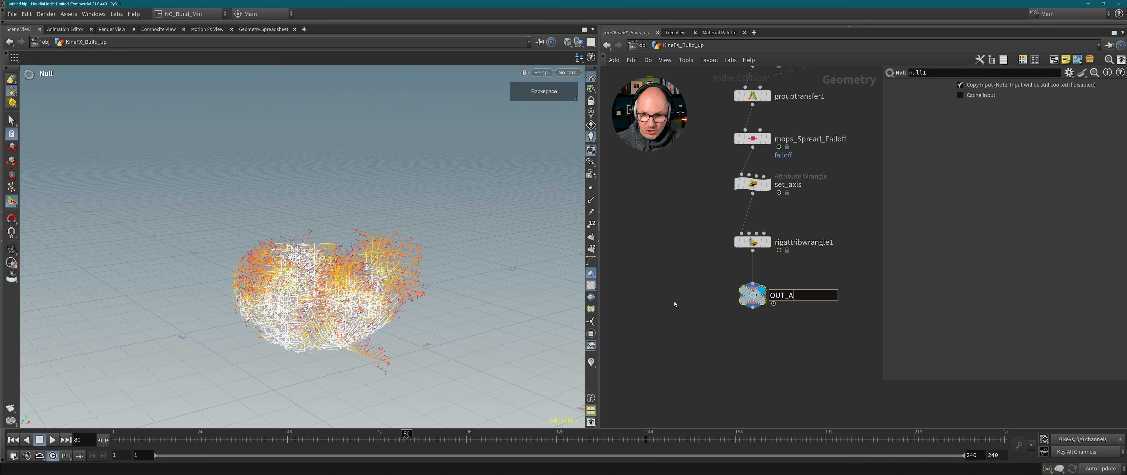
{"action": "type", "text": "RIG_ANIM"}
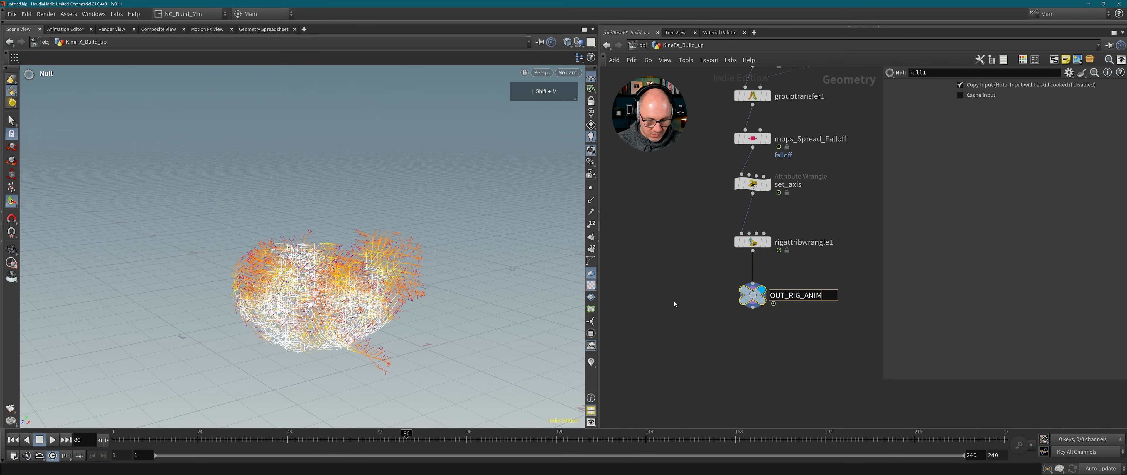
{"action": "type", "text": "ATION"}
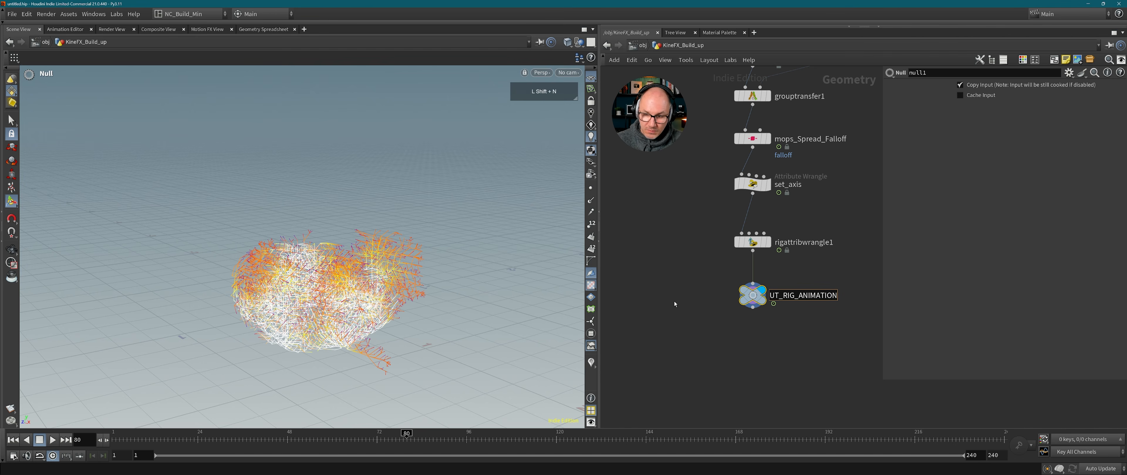
{"action": "key", "text": "Return"}
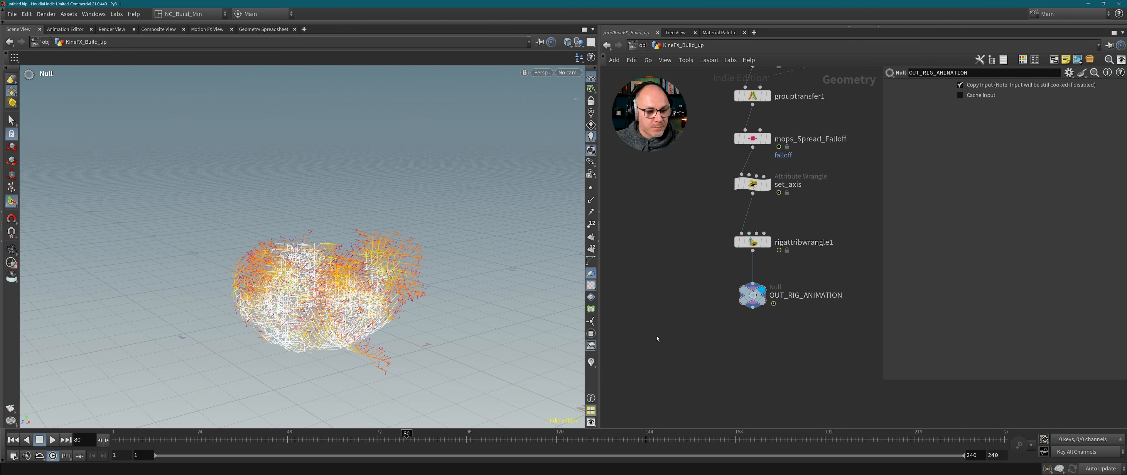
Duplicate the upper box and Copy to Points nodes together and place the copies near the end of the network.
{"action": "key", "text": "Tab"}
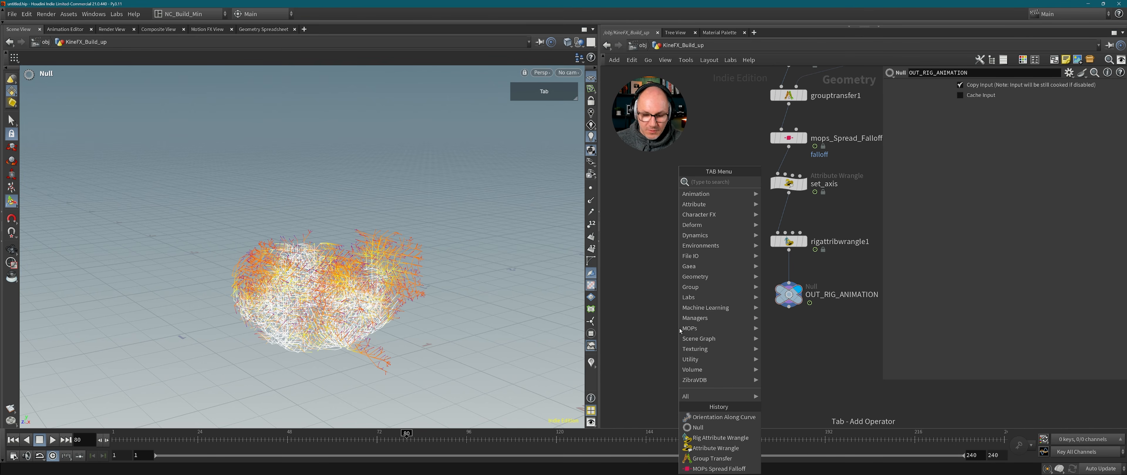
{"action": "key", "text": "Escape"}
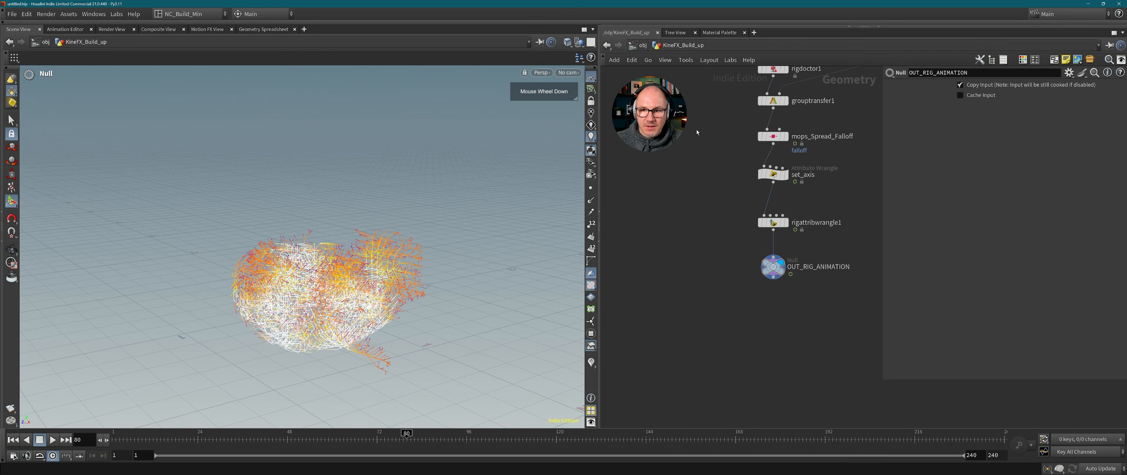
{"action": "key", "text": "h"}
{"action": "left_click_drag", "start_coordinate": [702, 150], "coordinate": [656, 94]}
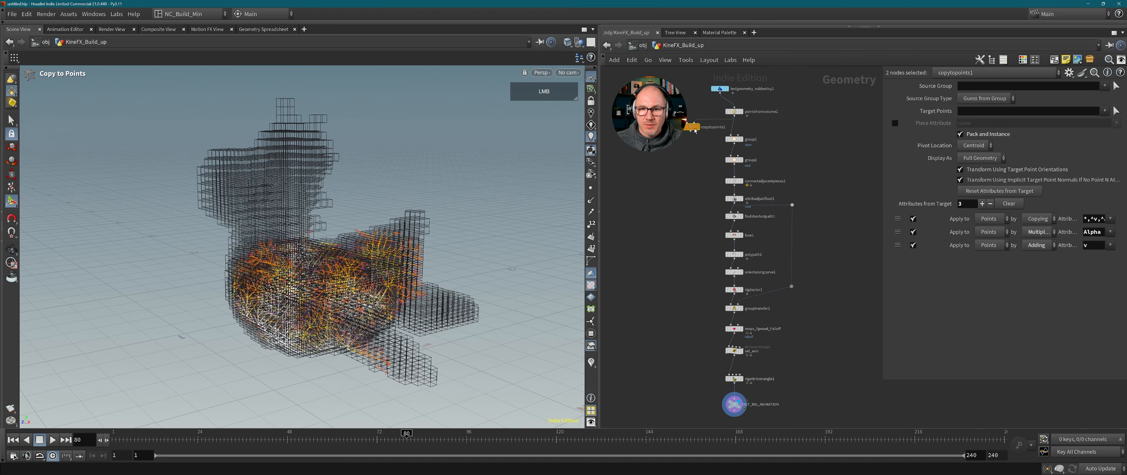
{"action": "left_click_drag", "start_coordinate": [691, 127], "coordinate": [703, 378], "text": "alt"}
{"action": "middle_click_drag", "start_coordinate": [704, 355], "coordinate": [704, 208]}
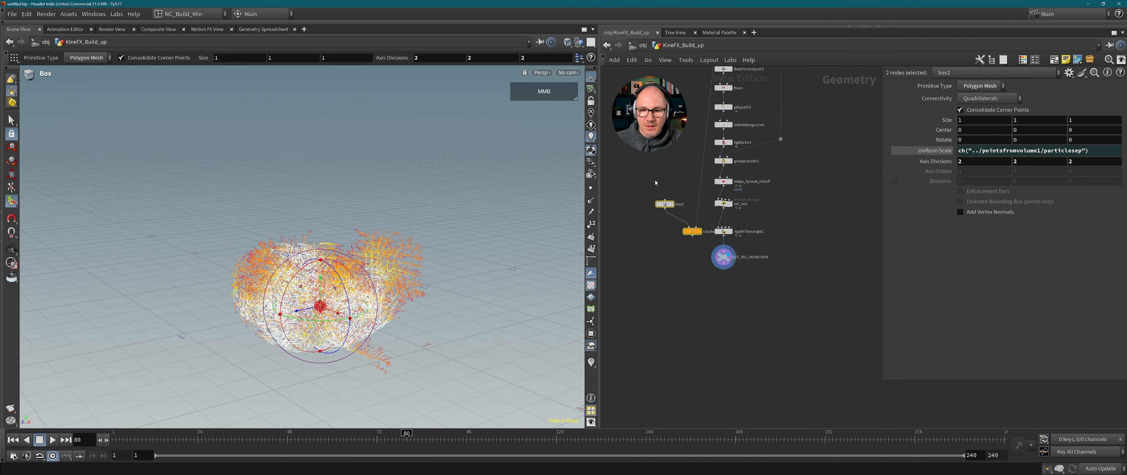
Place copytopoints2 below OUT_RIG_ANIMATION, wire that null into its target points input, and move box2 beside it.
{"action": "left_click", "coordinate": [697, 236]}
{"action": "left_click_drag", "start_coordinate": [697, 237], "coordinate": [699, 311]}
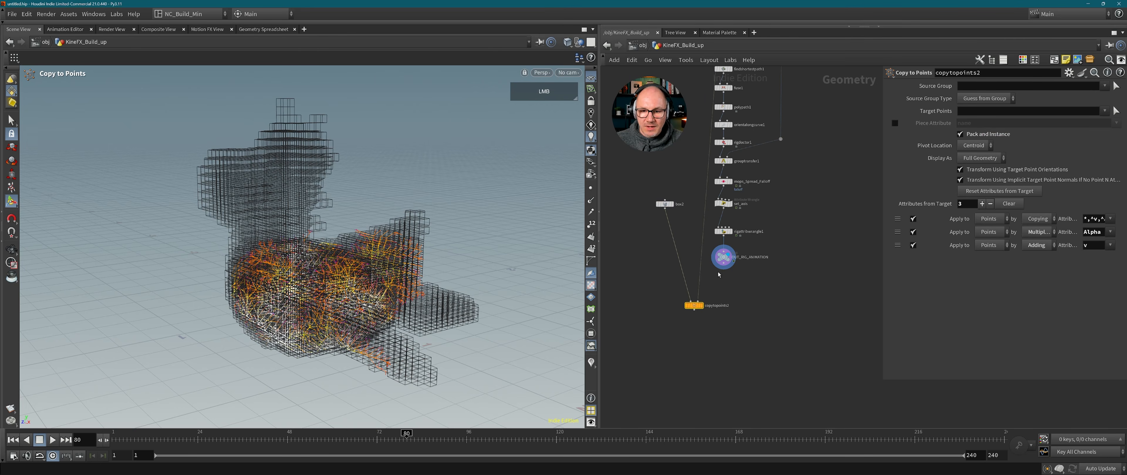
{"action": "left_click_drag", "start_coordinate": [724, 270], "coordinate": [699, 302]}
{"action": "left_click_drag", "start_coordinate": [665, 204], "coordinate": [663, 296]}
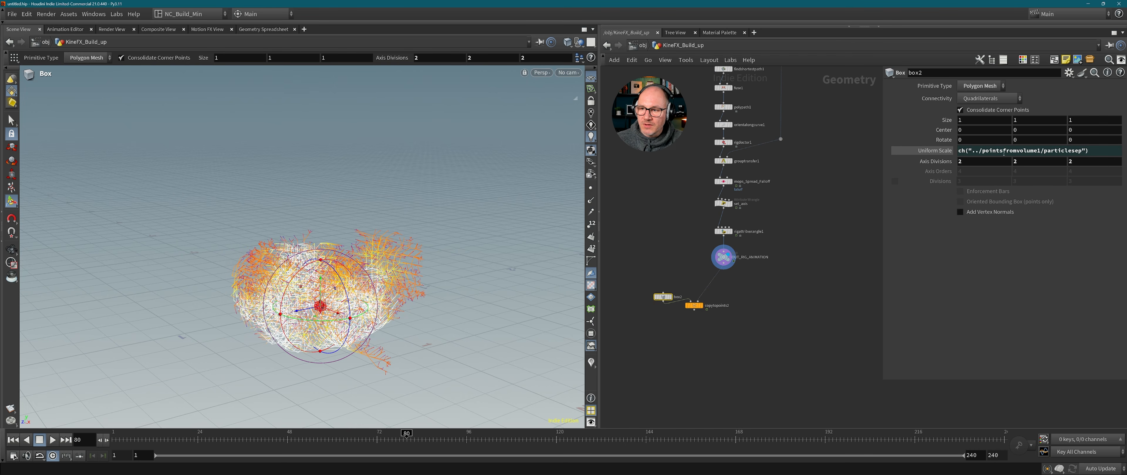
{"action": "left_click_drag", "start_coordinate": [663, 298], "coordinate": [660, 289]}
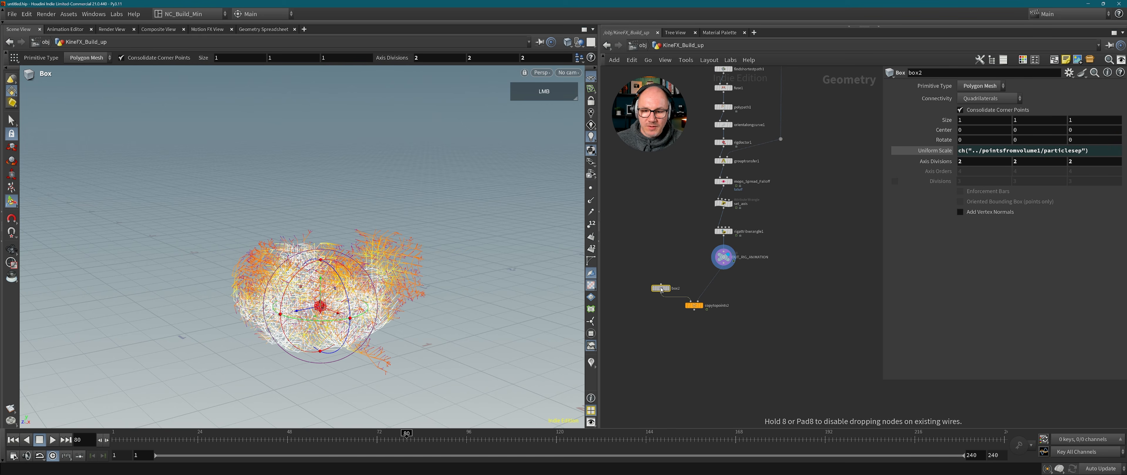
Display copytopoints2 and play the animation from the start to examine the boxes assembling on the rig points.
{"action": "left_click", "coordinate": [701, 306]}
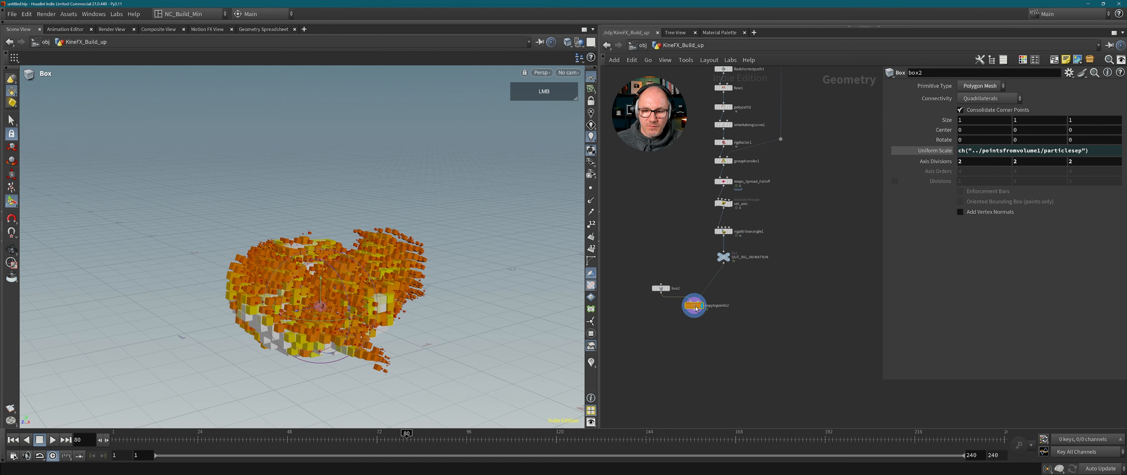
{"action": "left_click", "coordinate": [694, 306]}
{"action": "left_click_drag", "start_coordinate": [358, 439], "coordinate": [72, 440]}
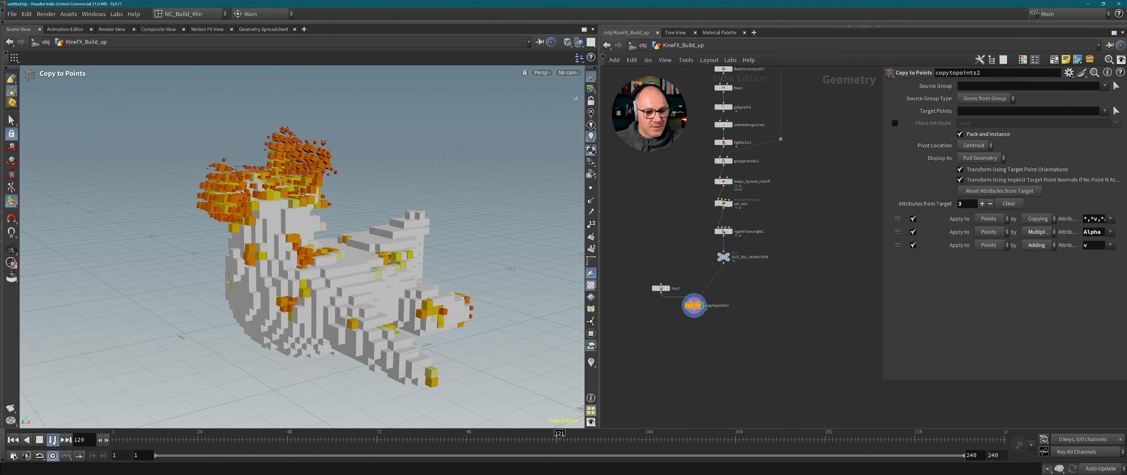
{"action": "left_click", "coordinate": [52, 440]}
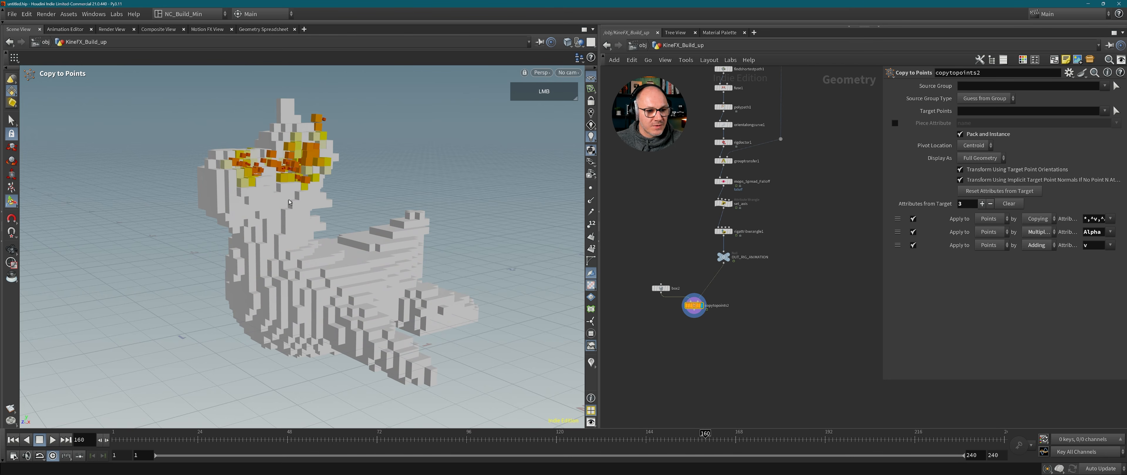
{"action": "left_click_drag", "start_coordinate": [337, 254], "coordinate": [363, 250], "text": "alt"}
Enlarge the parameter area of rigattribwrangle1 to fit more VEX code and inspect the copied boxes from another angle.
{"action": "left_click", "coordinate": [723, 231]}
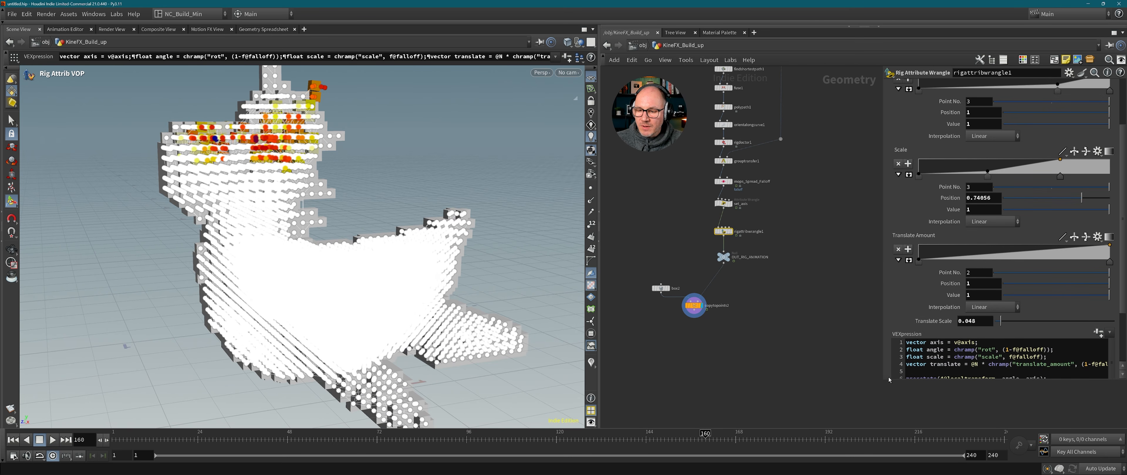
{"action": "left_click_drag", "start_coordinate": [884, 380], "coordinate": [859, 404]}
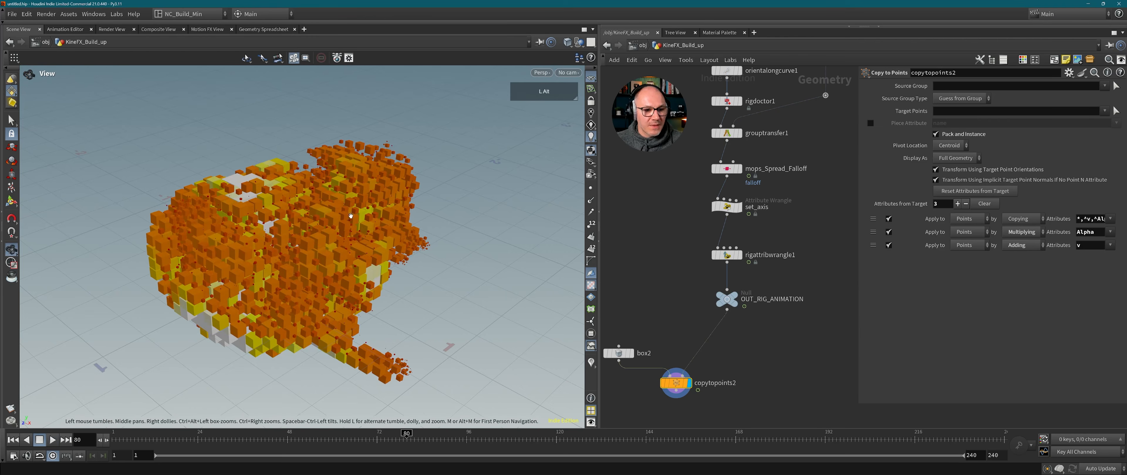
{"action": "left_click_drag", "start_coordinate": [450, 168], "coordinate": [431, 160], "text": "alt"}
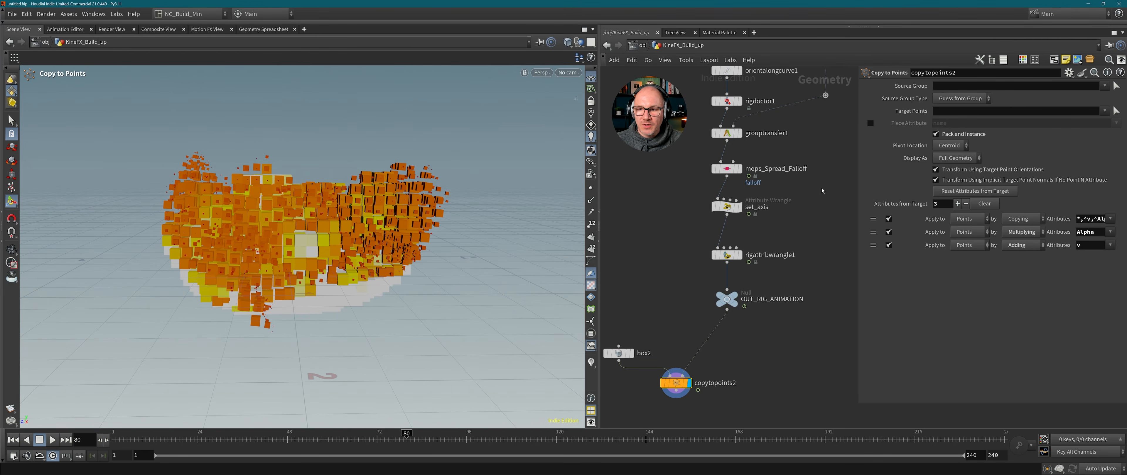
Multiply the rotation ramp by 2 in rigattribwrangle1's angle line, making it chramp("rot", (1-f@falloff))*2;.
{"action": "left_click", "coordinate": [726, 254]}
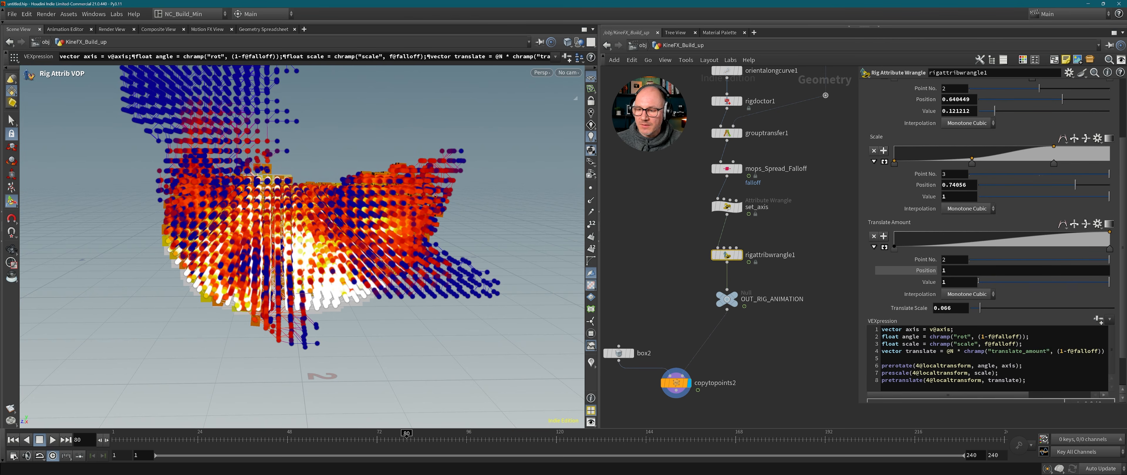
{"action": "scroll", "coordinate": [1025, 196], "scroll_direction": "up", "scroll_amount": 1}
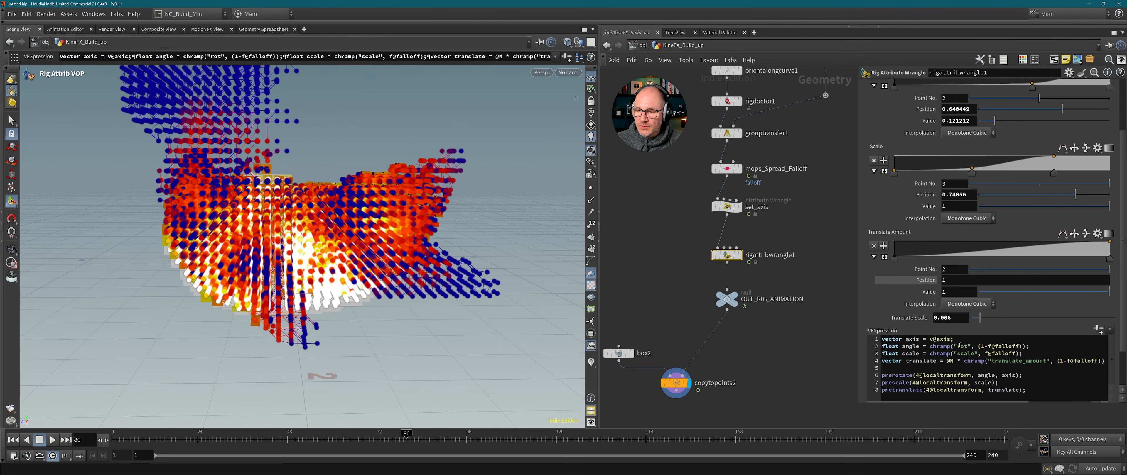
{"action": "left_click", "coordinate": [1027, 347]}
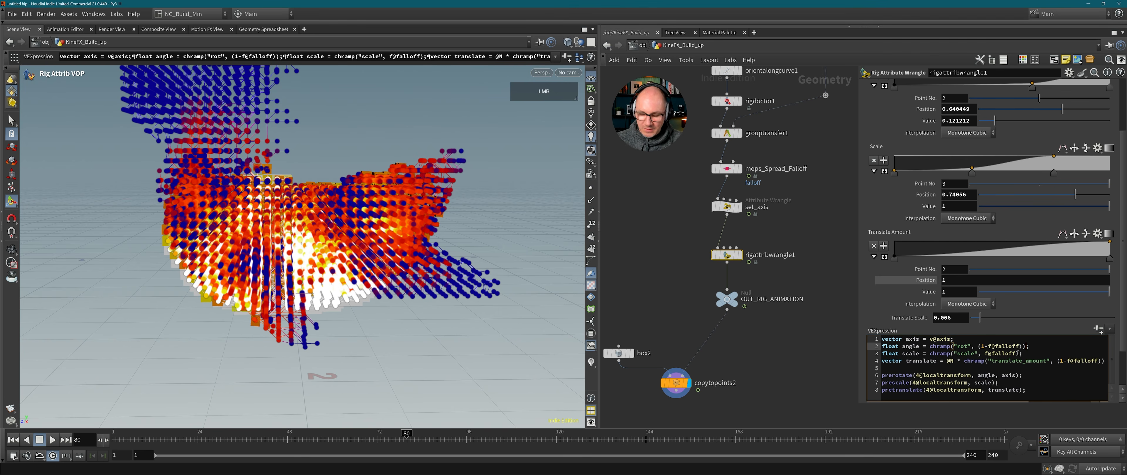
{"action": "key", "text": "shift"}
{"action": "type", "text": "*2"}
{"action": "key", "text": "Return"}
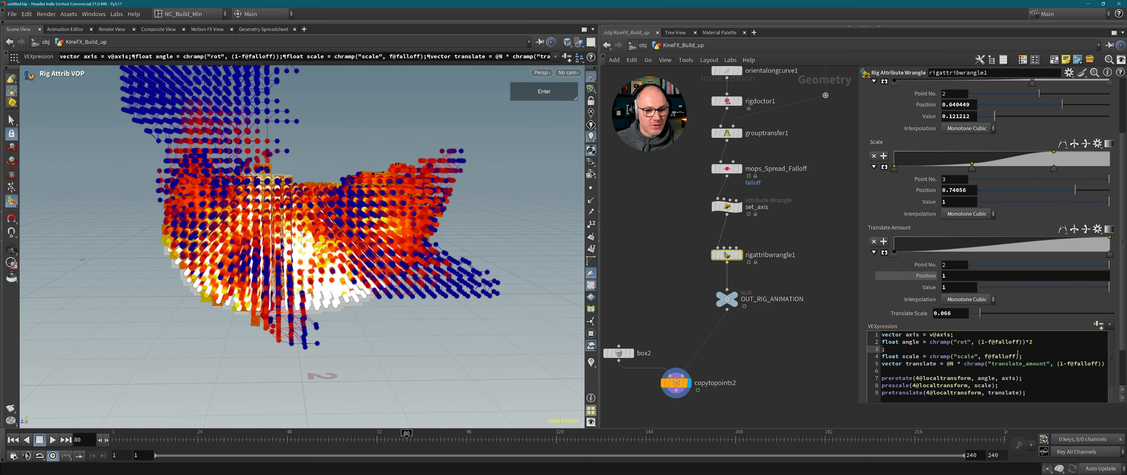
{"action": "key", "text": "BackSpace"}
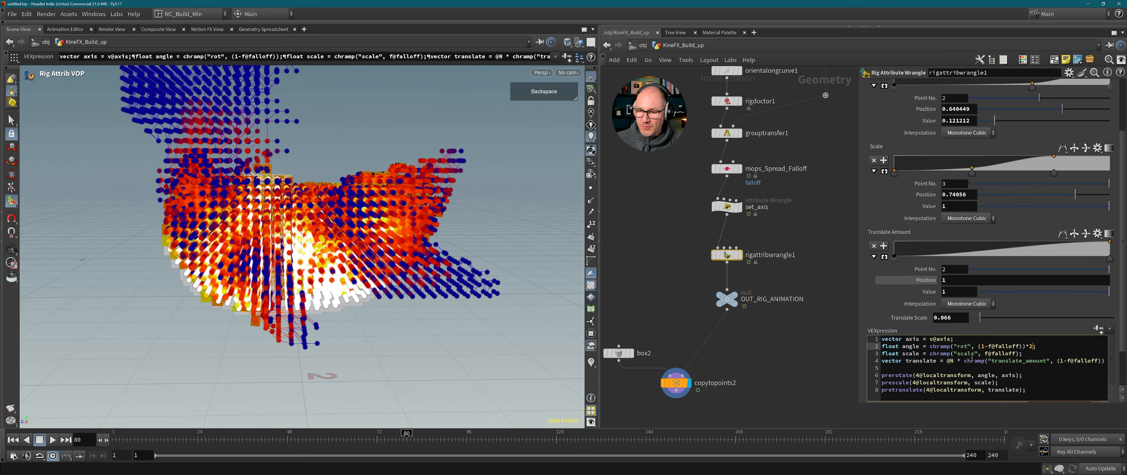
Scrub the animation to frame 100 and select copytopoints2 to check the copied boxes with the stronger rotation.
{"action": "left_click", "coordinate": [375, 433]}
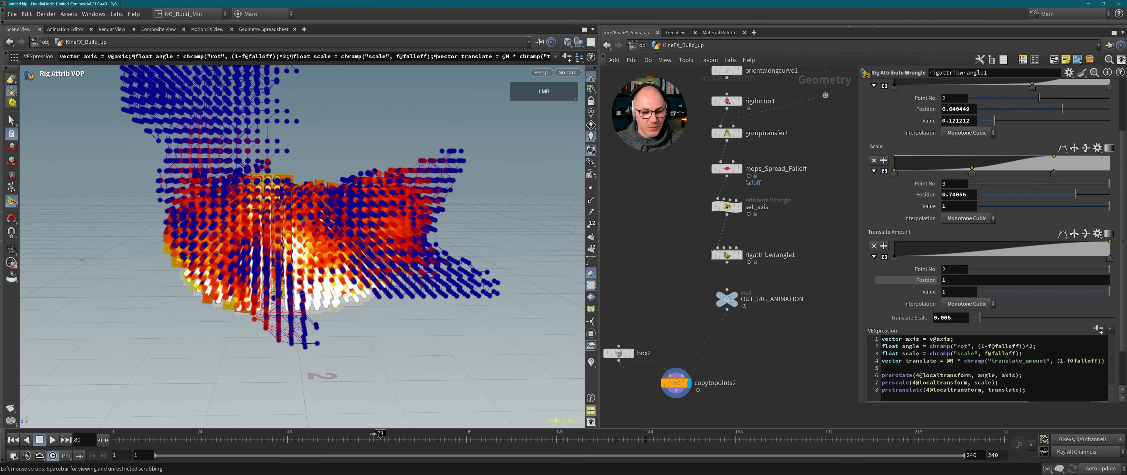
{"action": "left_click_drag", "start_coordinate": [374, 434], "coordinate": [481, 418]}
{"action": "left_click", "coordinate": [675, 384]}
Reduce the Falloff Width of mops_Spread_Falloff to about 0.088 in its animation settings.
{"action": "middle_click_drag", "start_coordinate": [822, 221], "coordinate": [820, 260]}
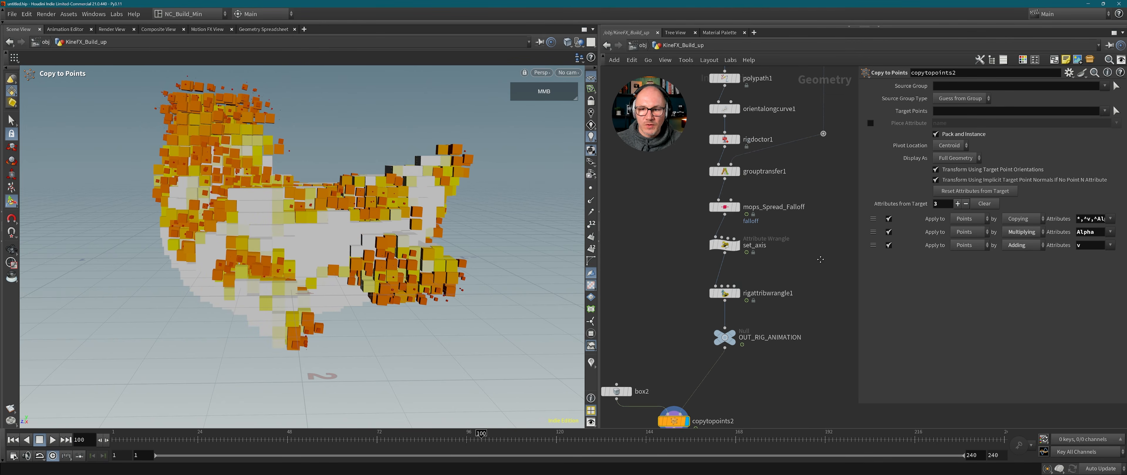
{"action": "left_click", "coordinate": [723, 207]}
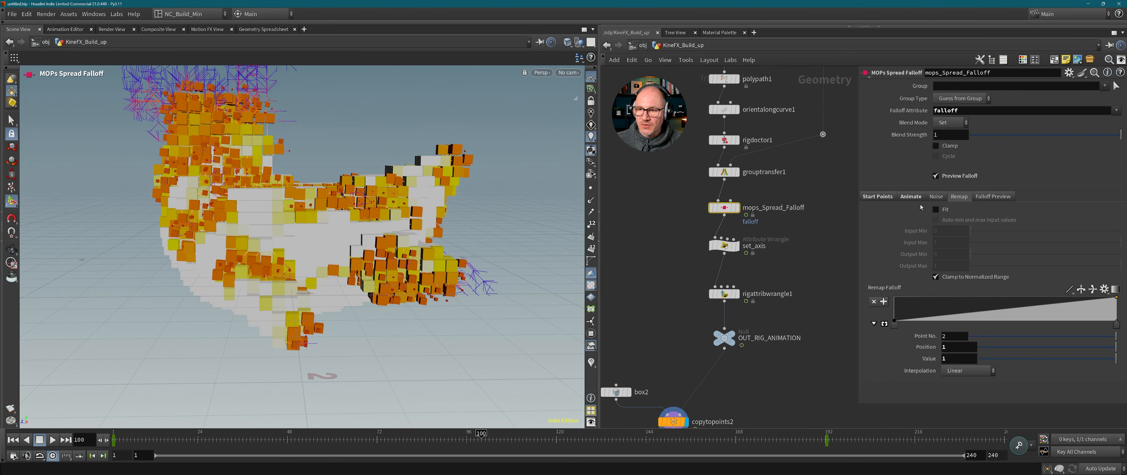
{"action": "left_click", "coordinate": [911, 197]}
{"action": "left_click_drag", "start_coordinate": [999, 272], "coordinate": [985, 272]}
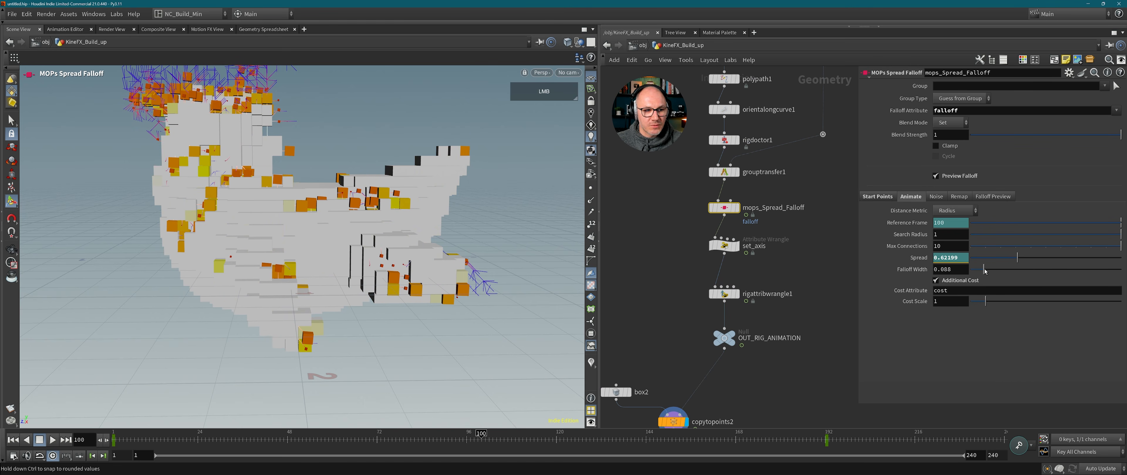
Select copytopoints2 and play the animation from the start, pausing to examine the assembling boxes from another angle.
{"action": "middle_click_drag", "start_coordinate": [755, 392], "coordinate": [761, 321]}
{"action": "left_click", "coordinate": [679, 350]}
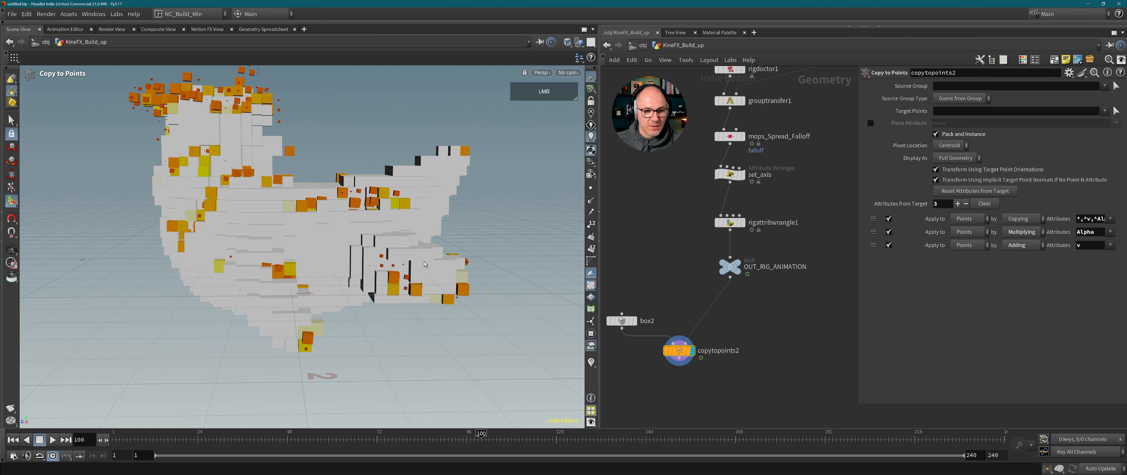
{"action": "left_click", "coordinate": [13, 440]}
{"action": "left_click", "coordinate": [53, 440]}
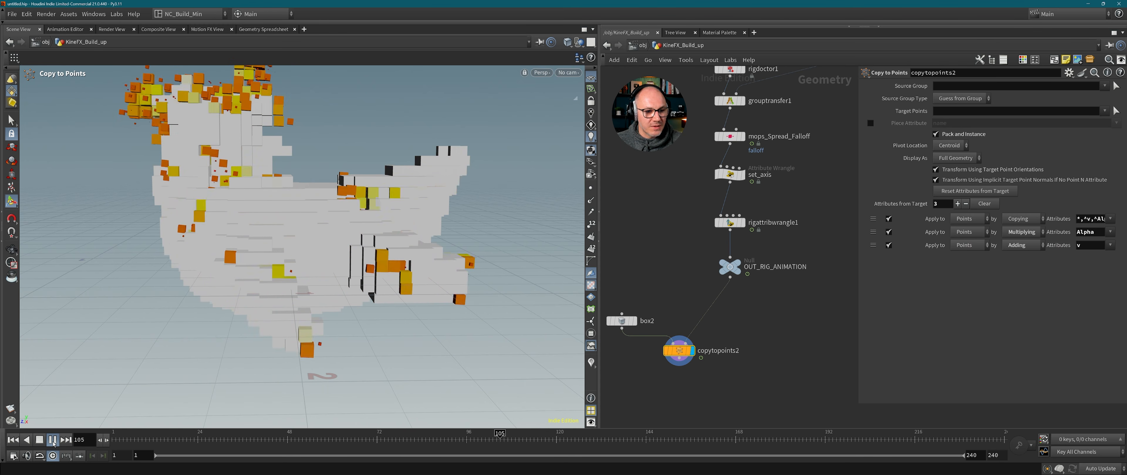
{"action": "left_click", "coordinate": [53, 443]}
{"action": "left_click_drag", "start_coordinate": [232, 193], "coordinate": [245, 262], "text": "alt"}
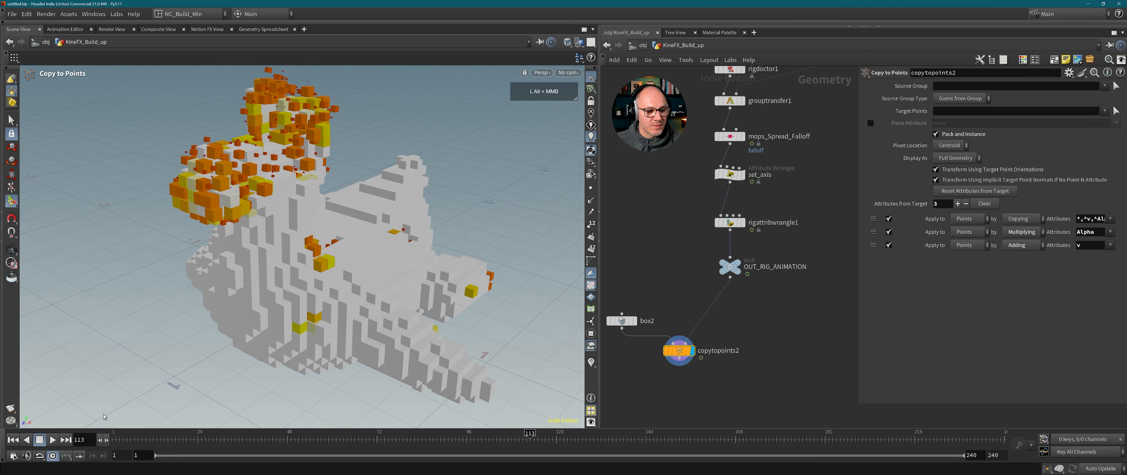
{"action": "left_click", "coordinate": [54, 441]}
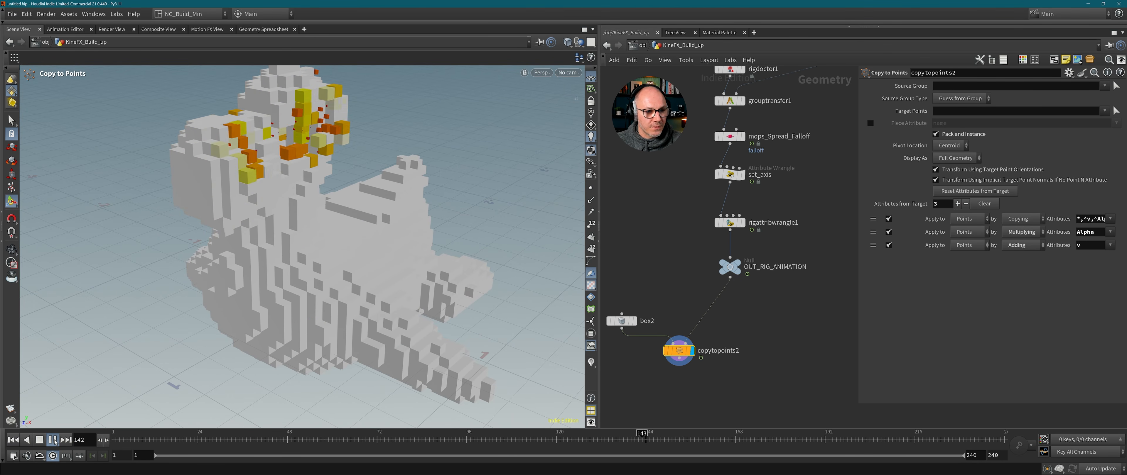
{"action": "left_click", "coordinate": [55, 442]}
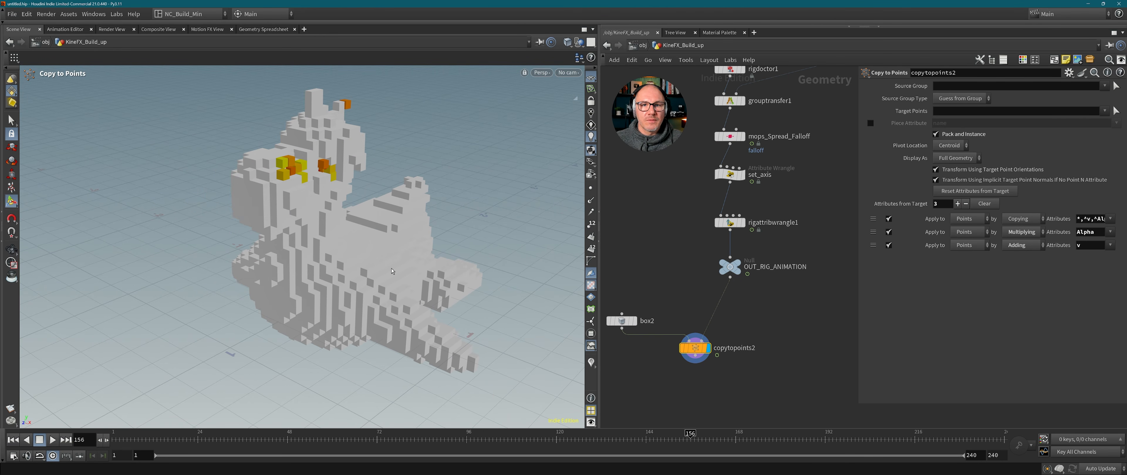